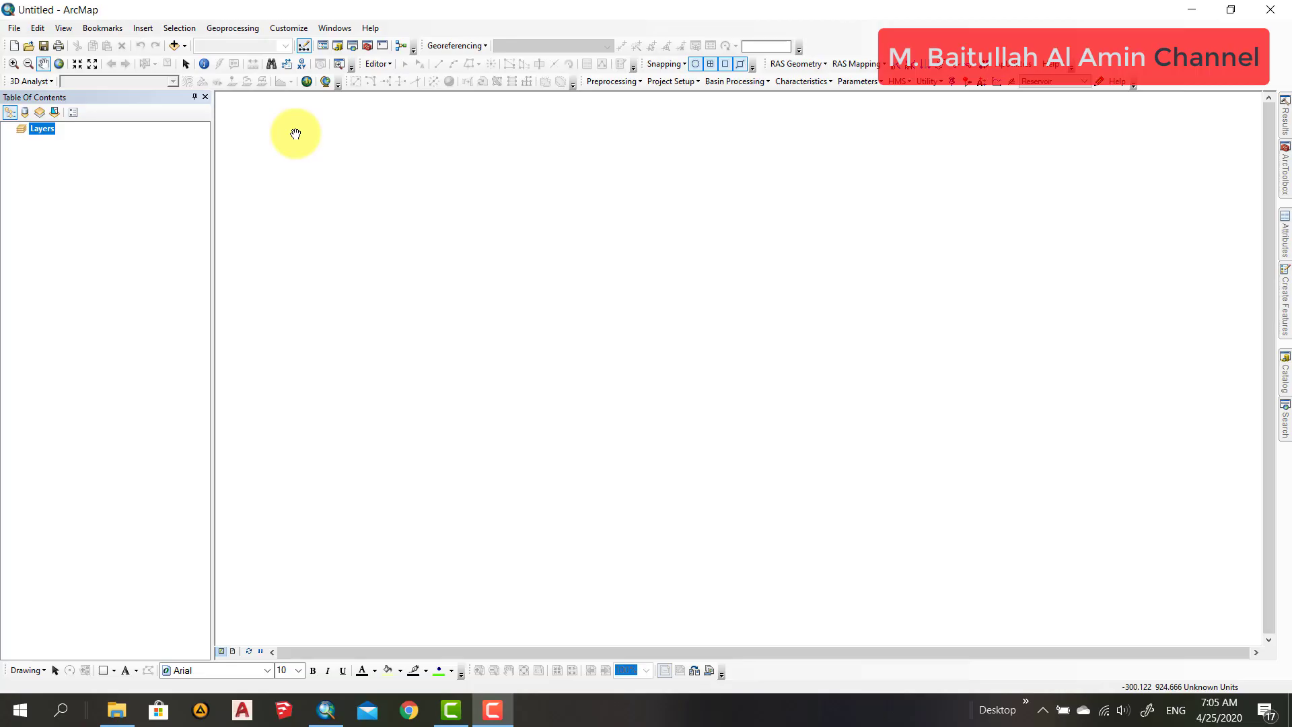
Step: Add the raster dataset raster_pro.tif from the raster gabung folder to the map
left_click(175, 47)
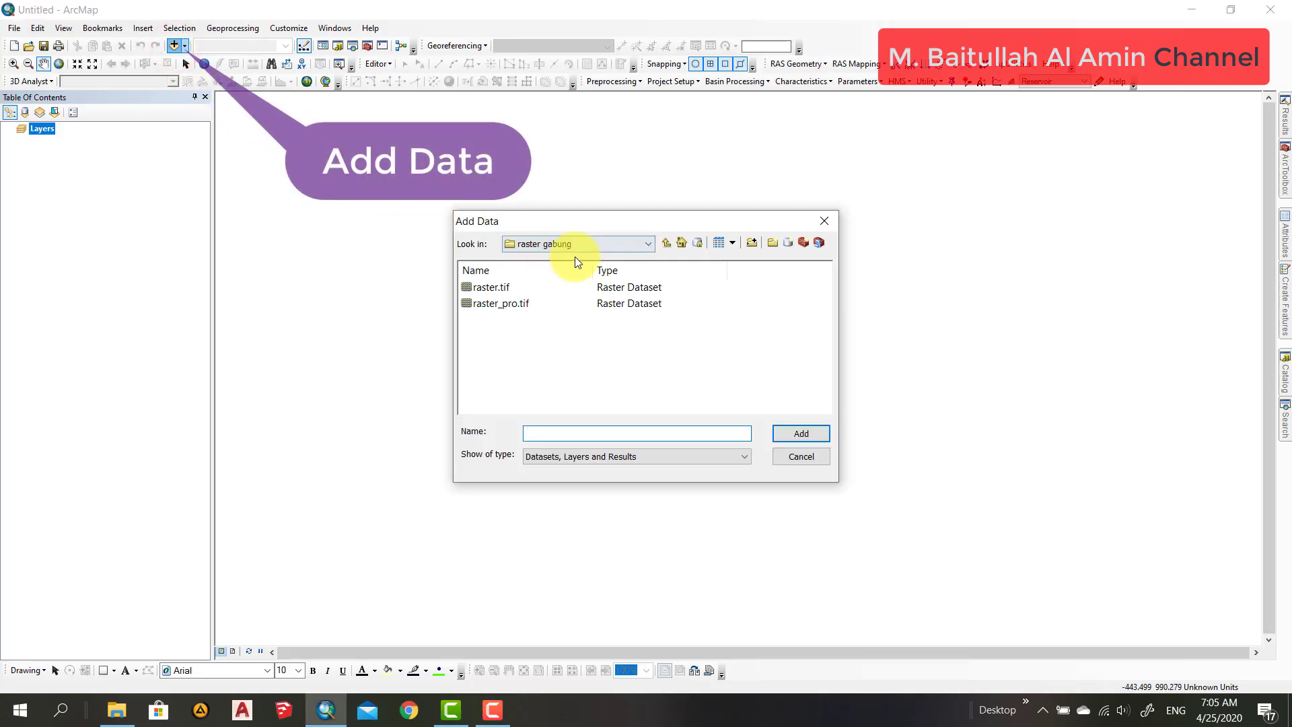
left_click(519, 305)
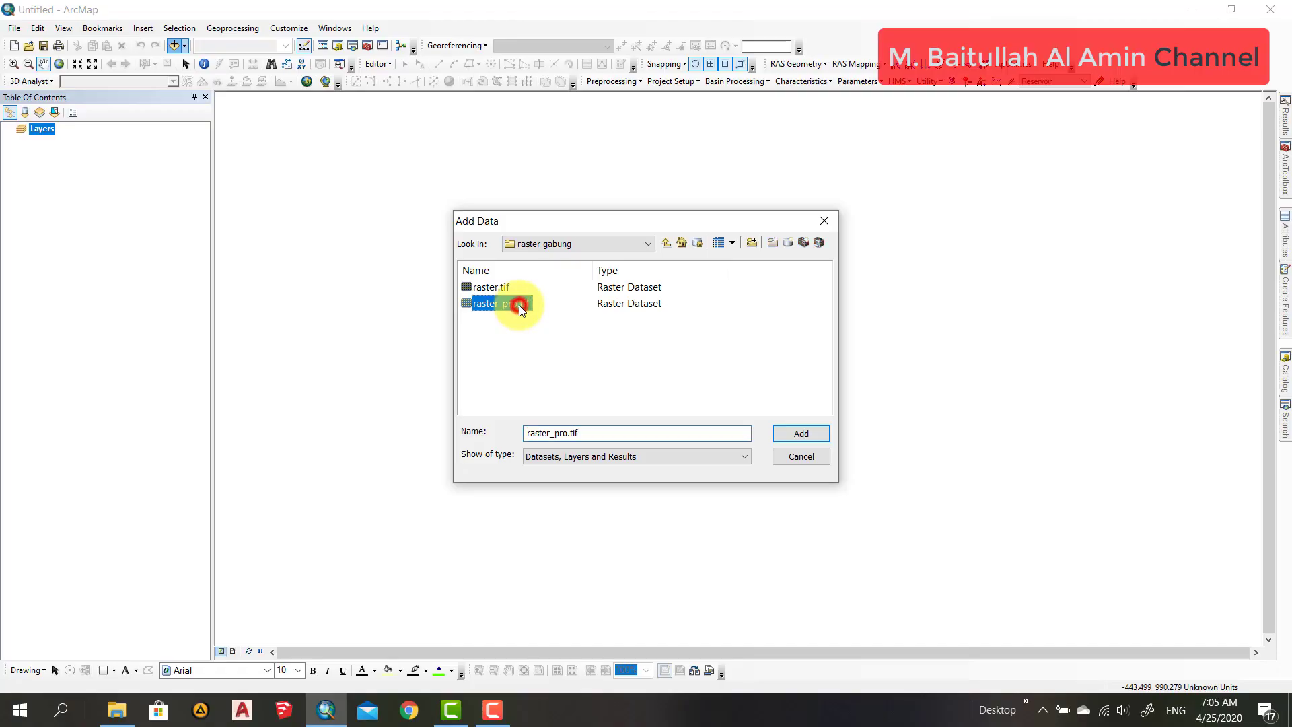
left_click(793, 434)
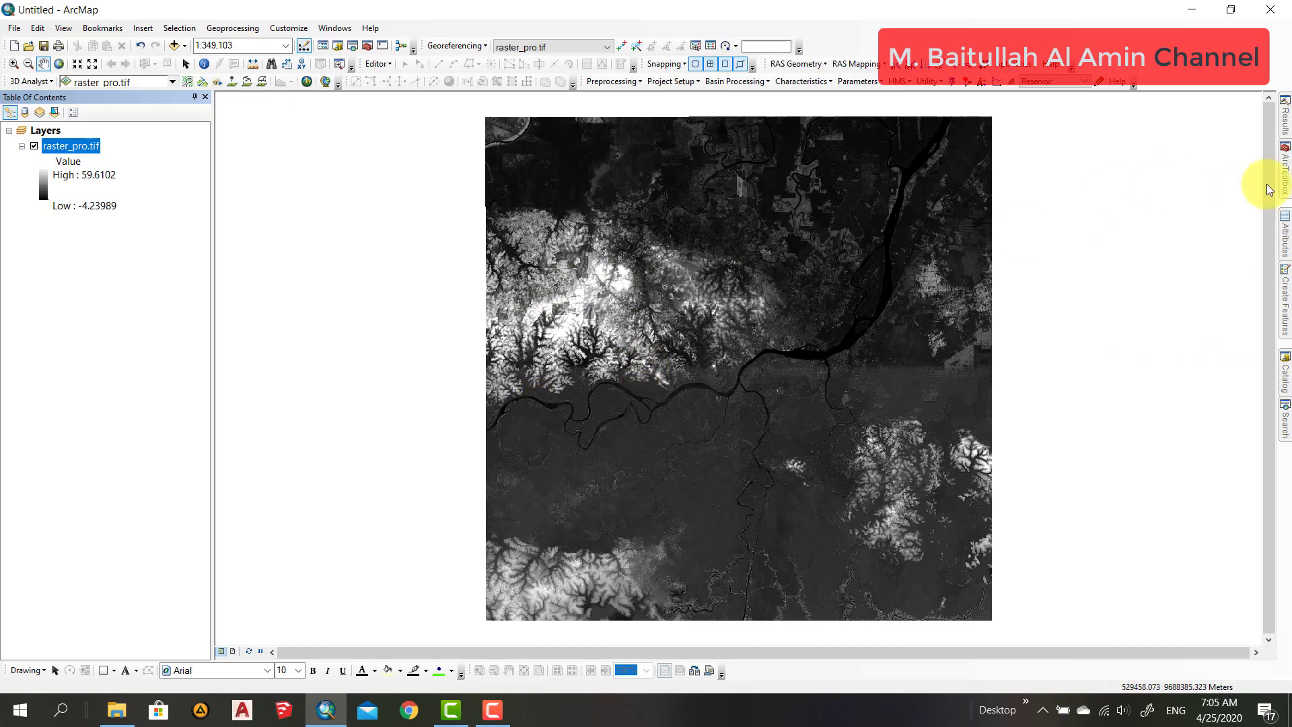
Step: Browse the catalog to D:\RISET\DEMNAS BIG and expand its CONTOH DEMNAS folder
left_click(1285, 371)
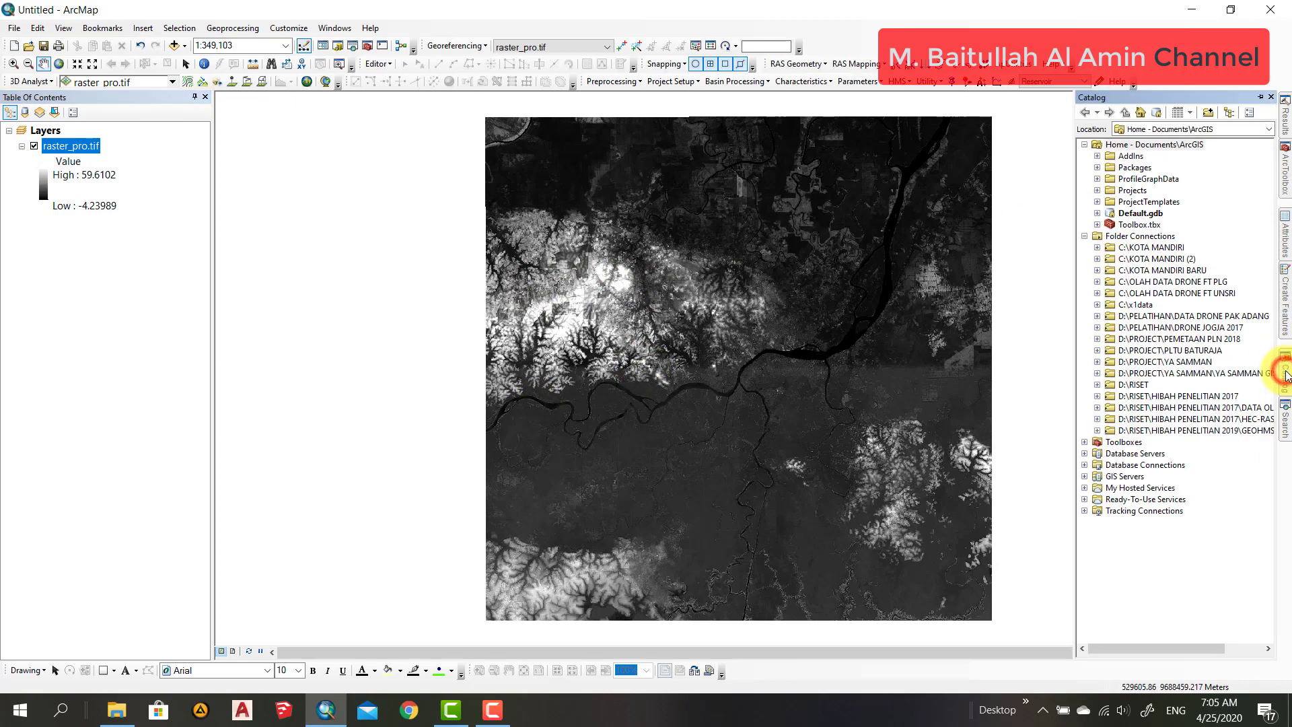
left_click(1095, 389)
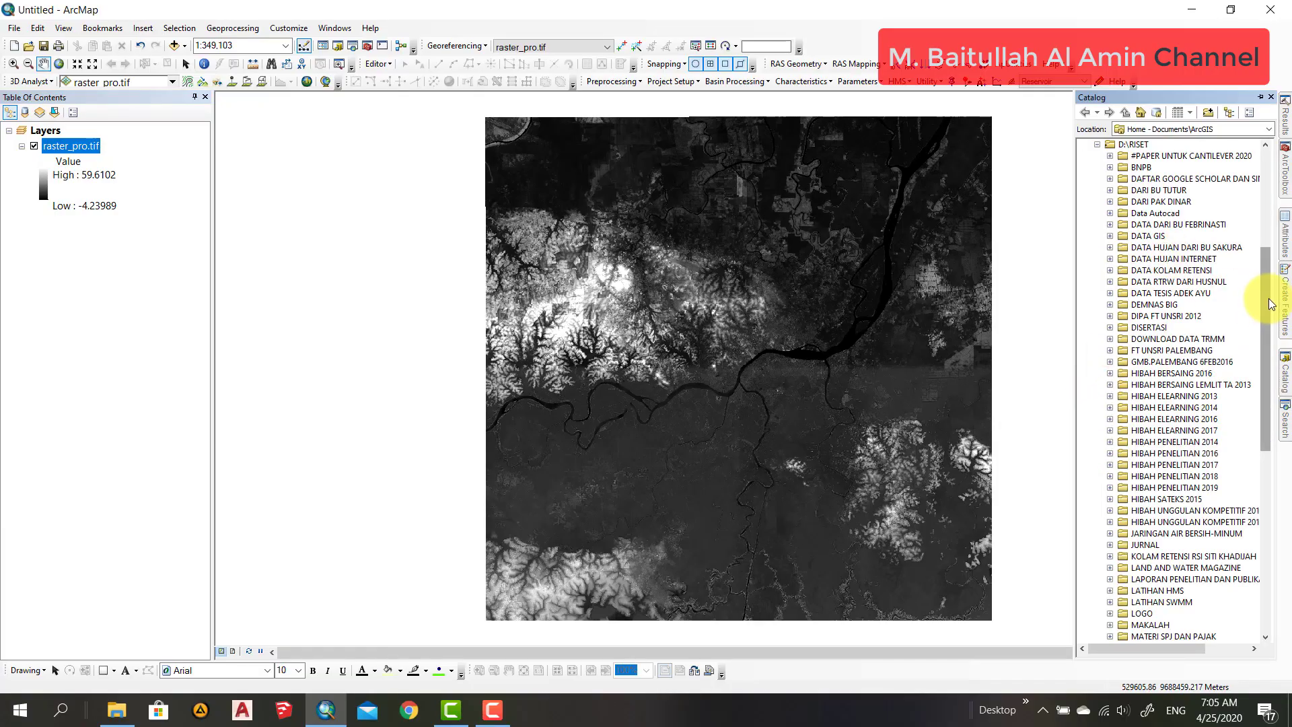
left_click_drag(1267, 298, 1283, 273)
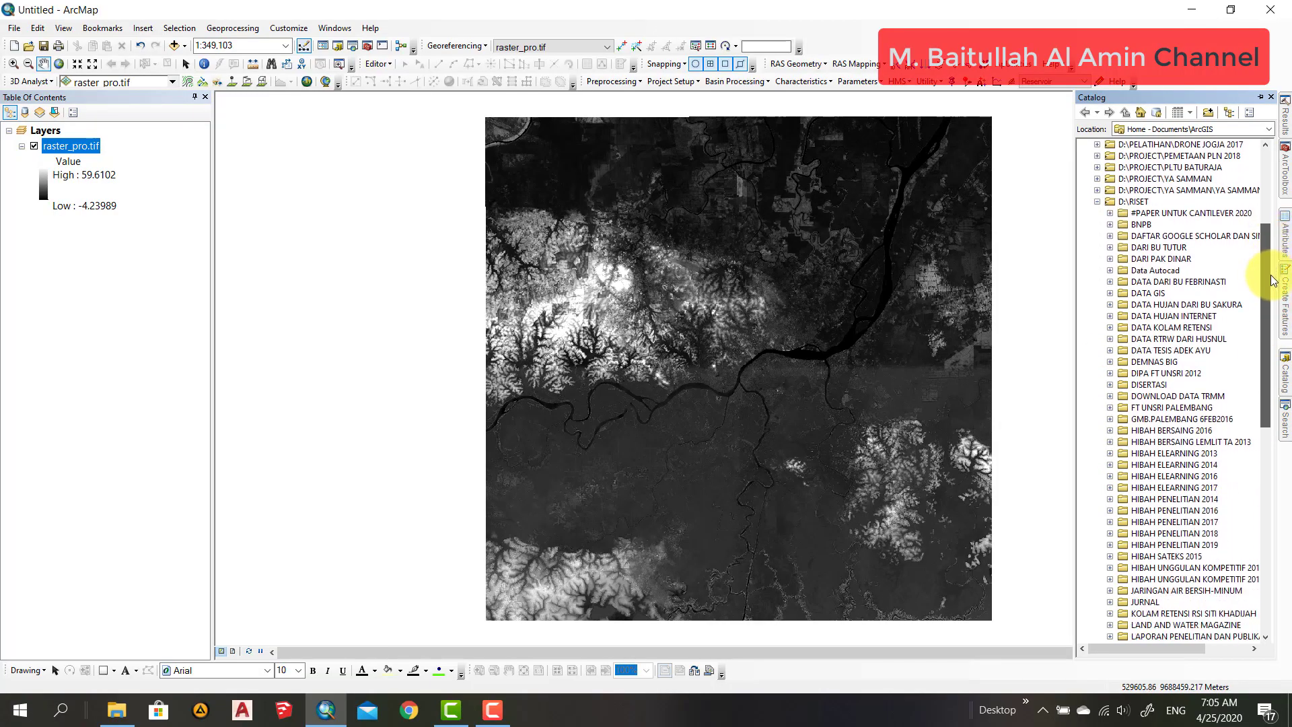
double_click(1144, 361)
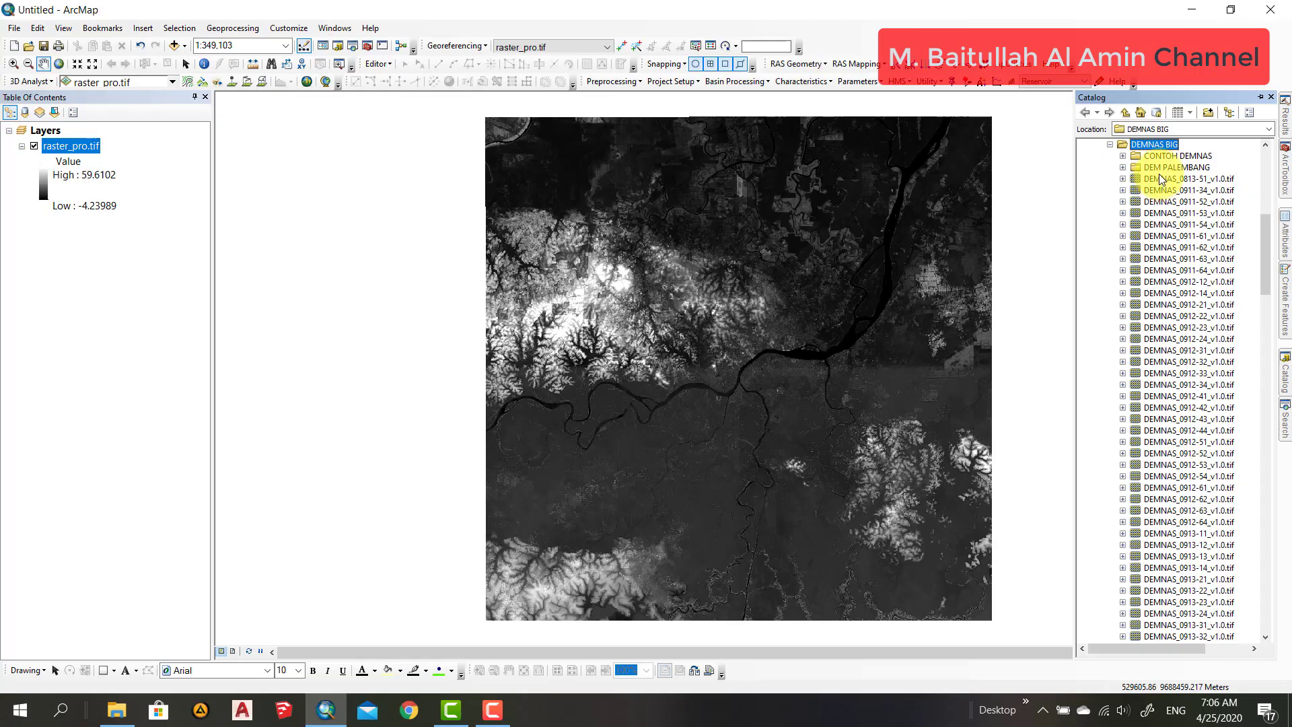
left_click(1123, 156)
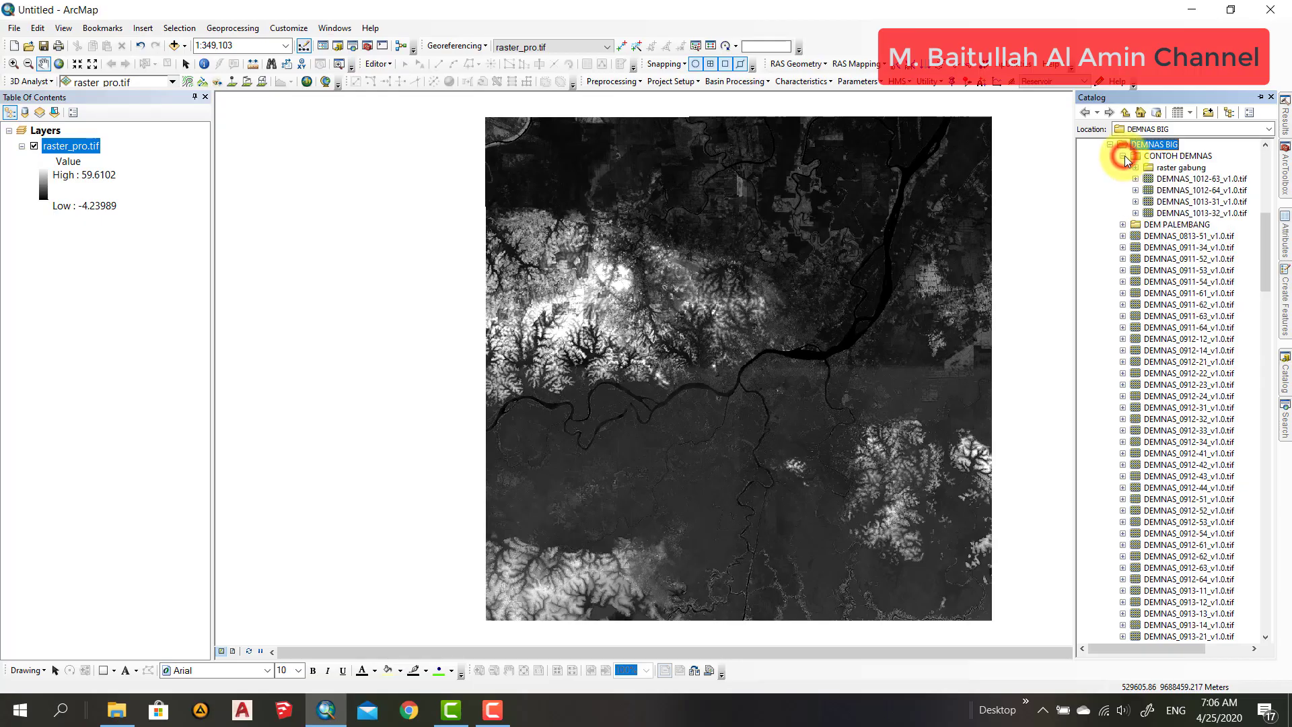
Step: Create a new folder named "data shp" inside the CONTOH DEMNAS folder
left_click(1165, 157)
right_click(1168, 160)
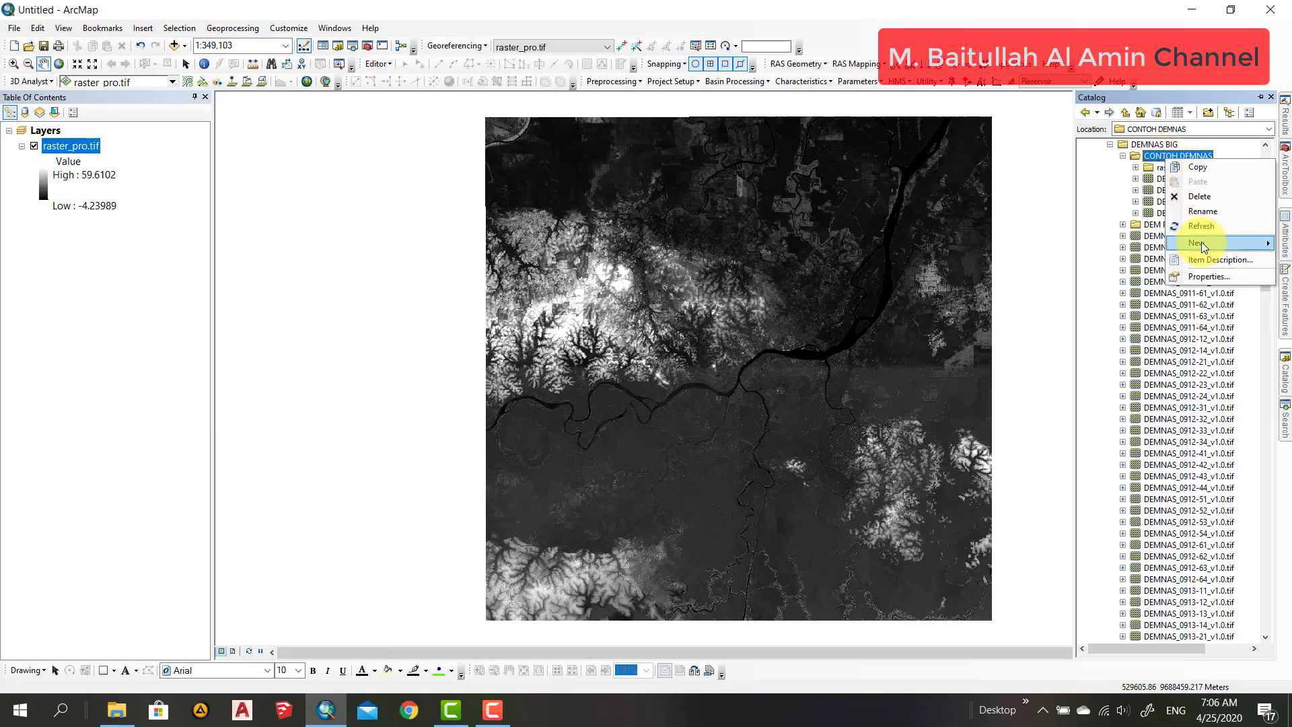
mouse_move(1201, 241)
left_click(1150, 242)
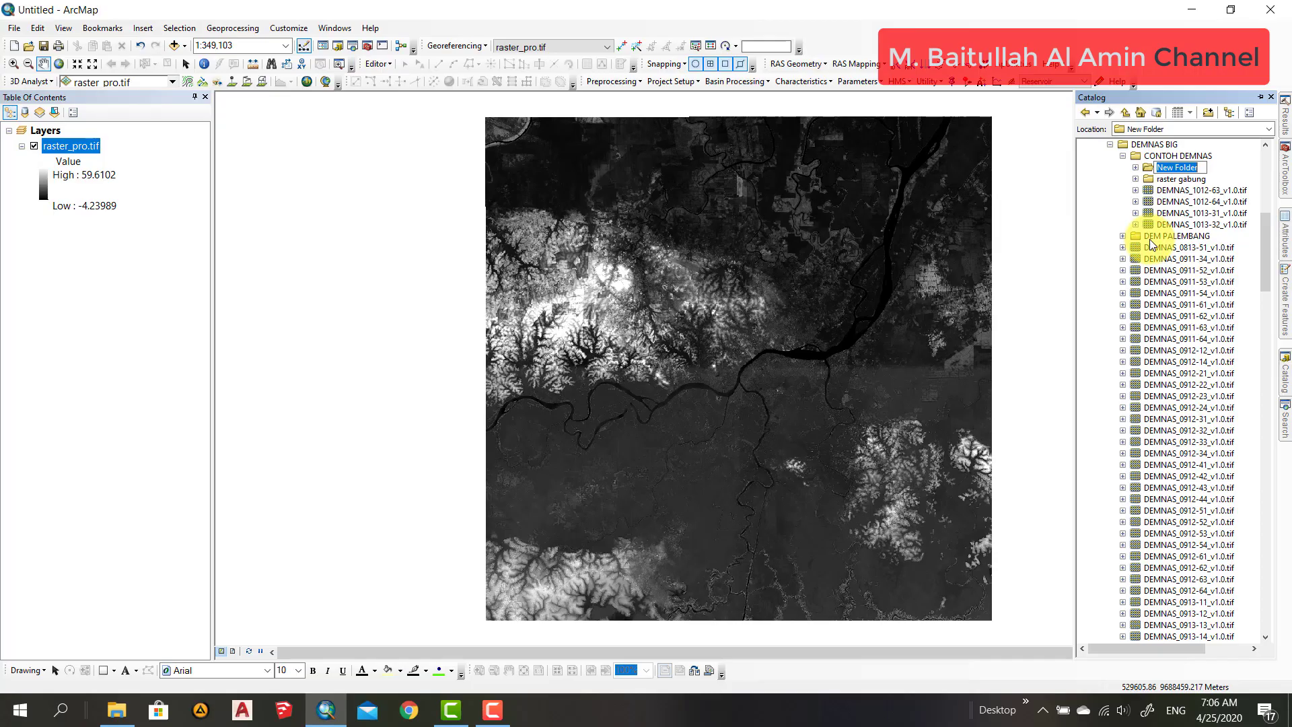
type("data shp")
left_click(1168, 190)
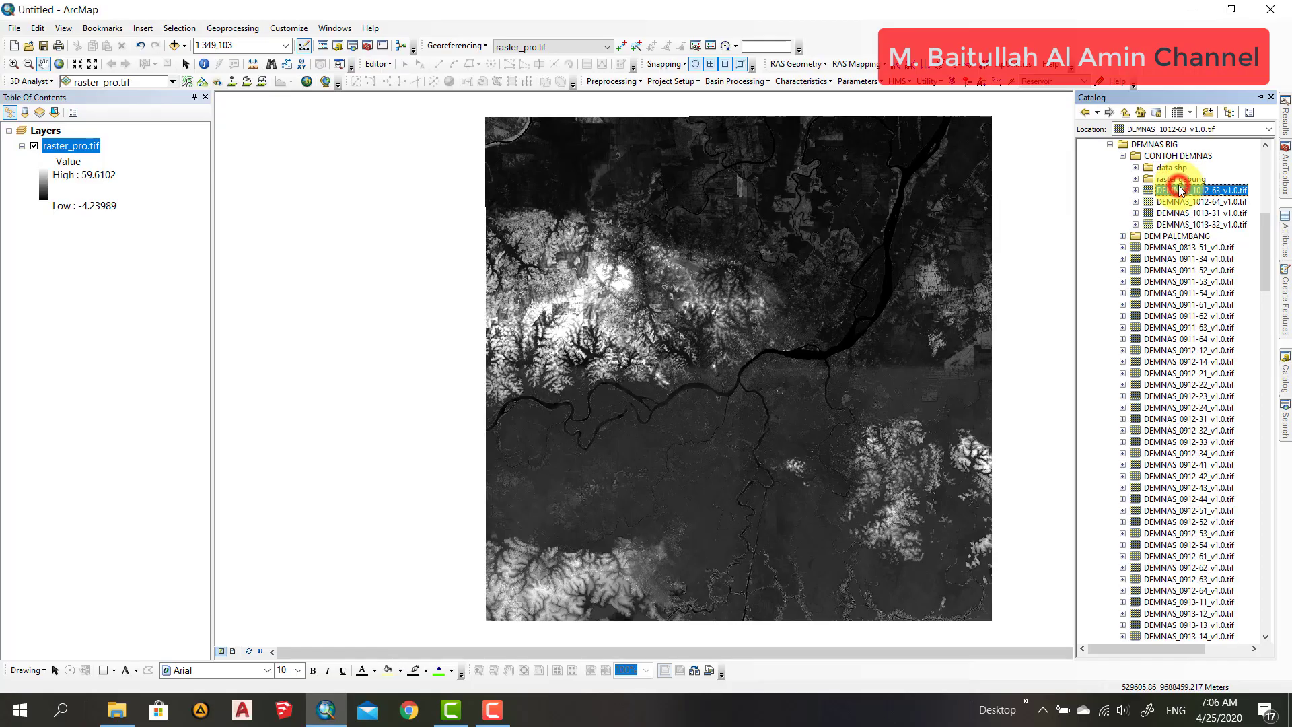
Step: Set up a new shapefile in the data shp folder with the name clip and the feature type Polygon
left_click(1173, 168)
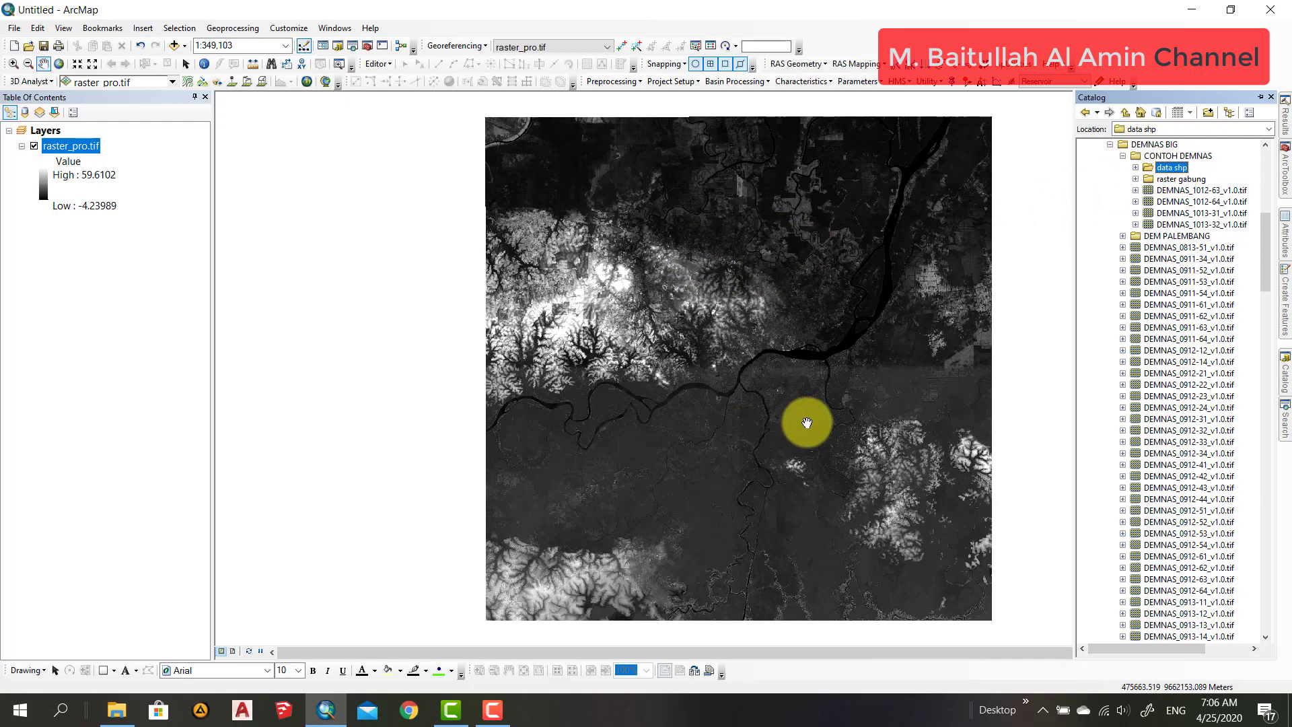
right_click(1178, 174)
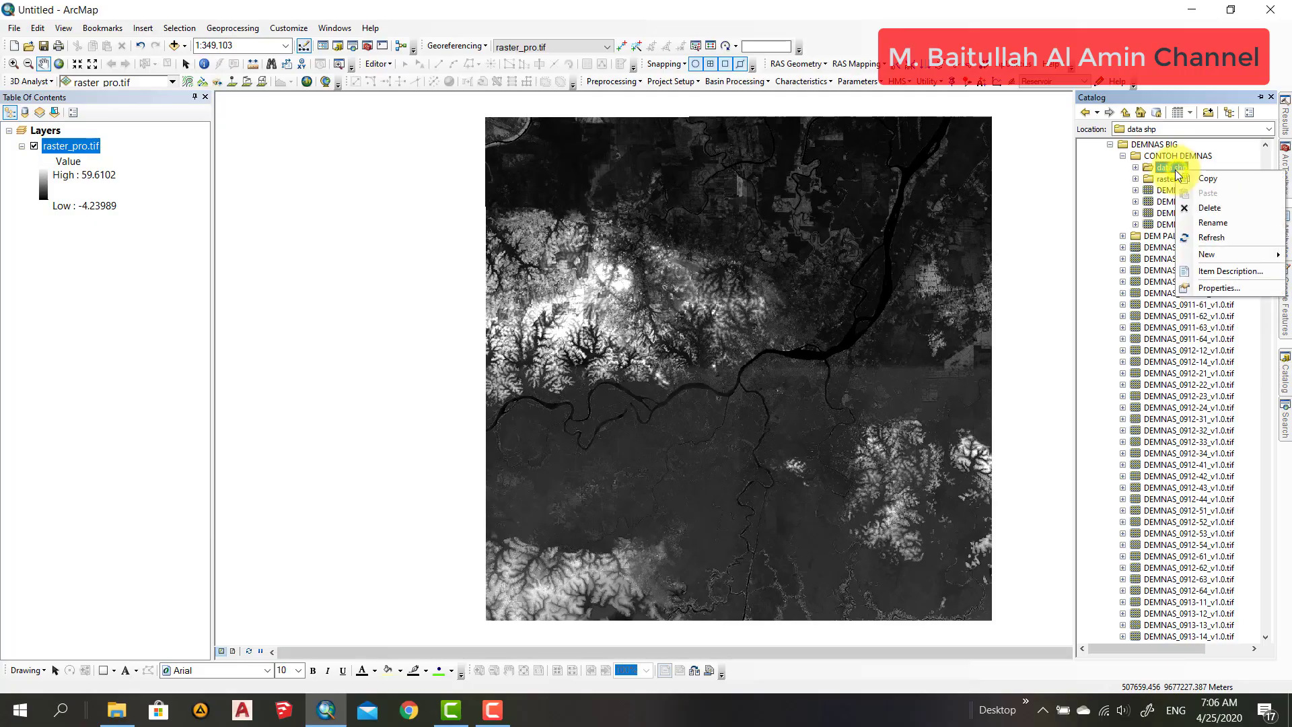
mouse_move(1217, 255)
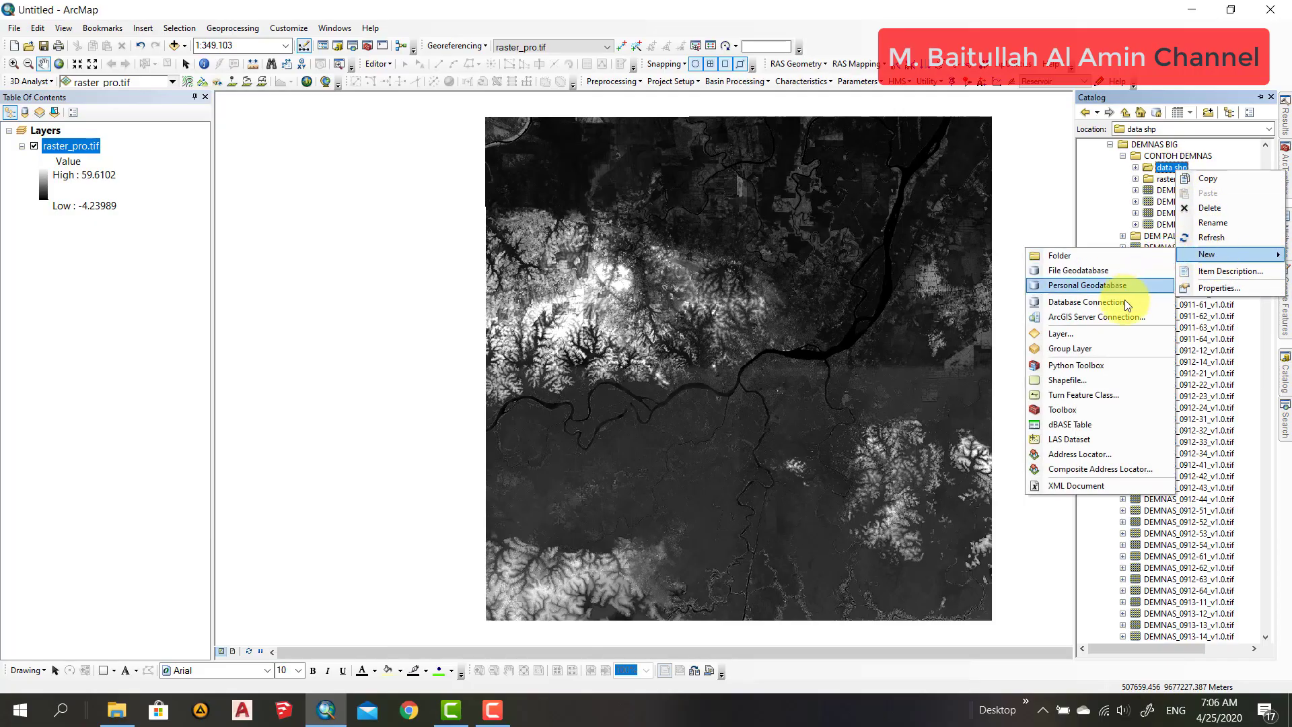
left_click(1102, 381)
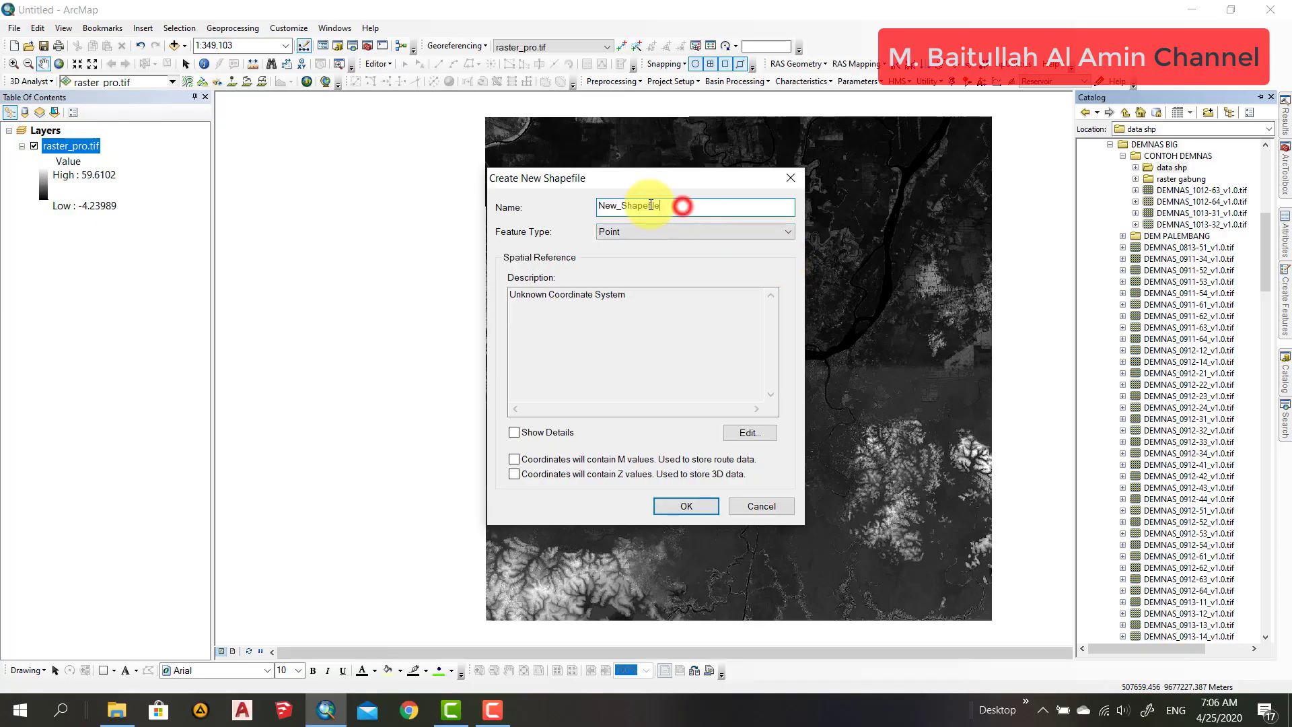
left_click_drag(684, 208, 580, 206)
type("cl")
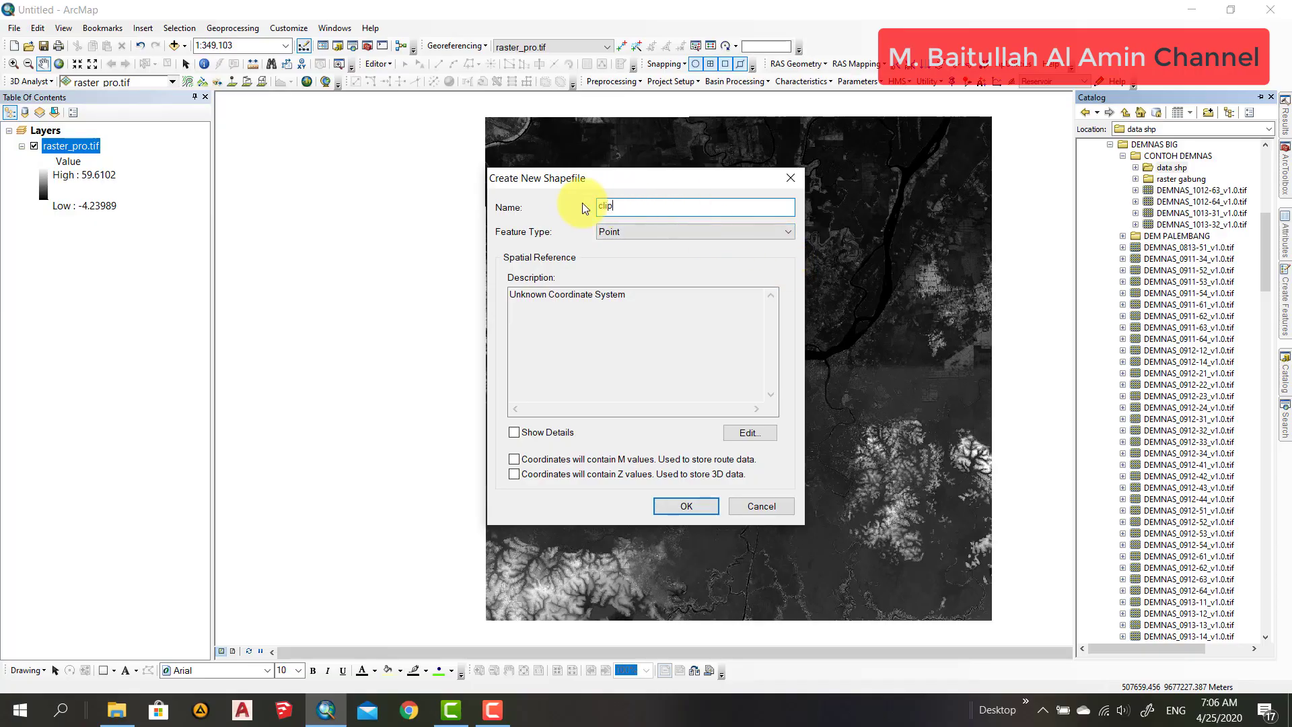
type("ip")
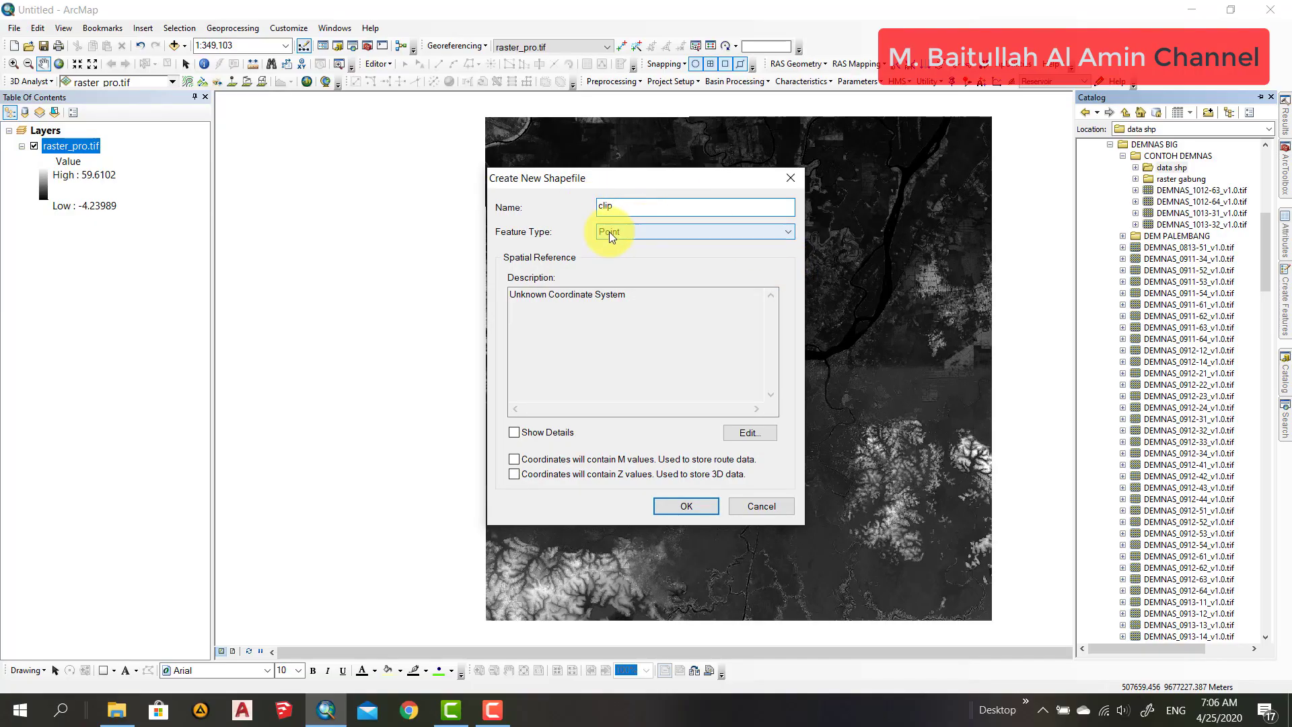
left_click(628, 230)
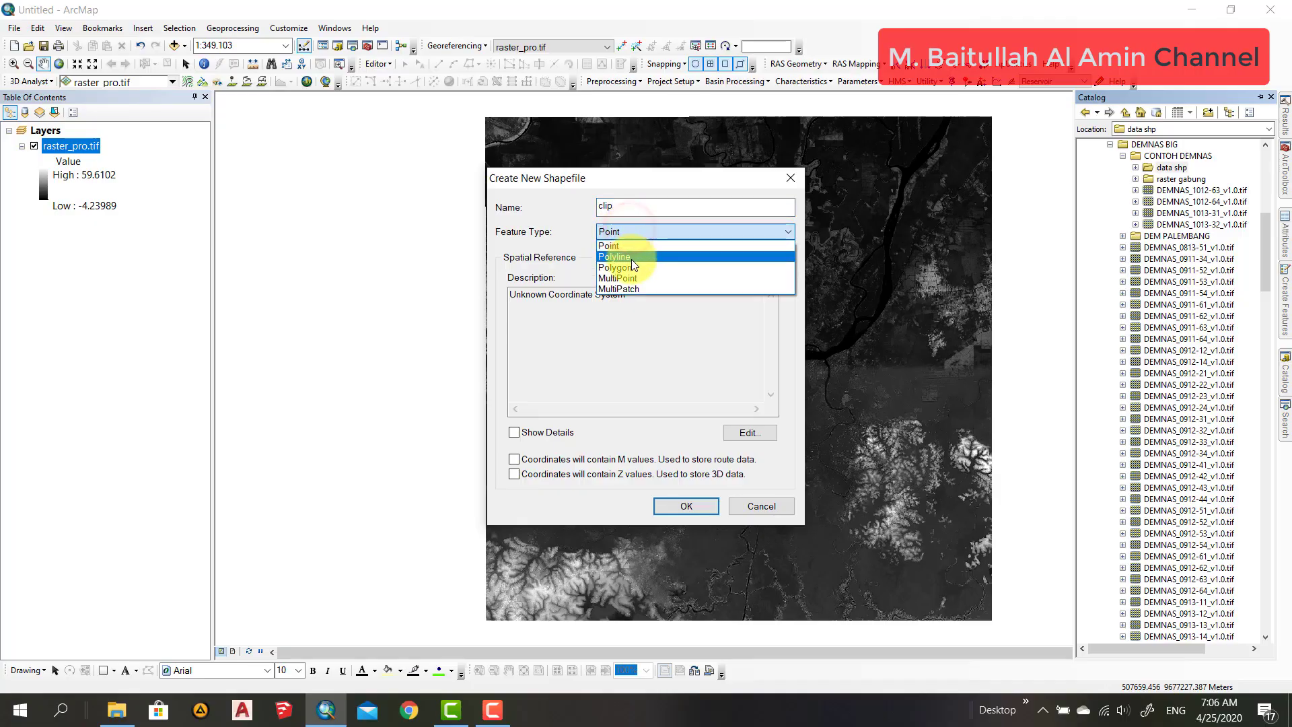
left_click(632, 259)
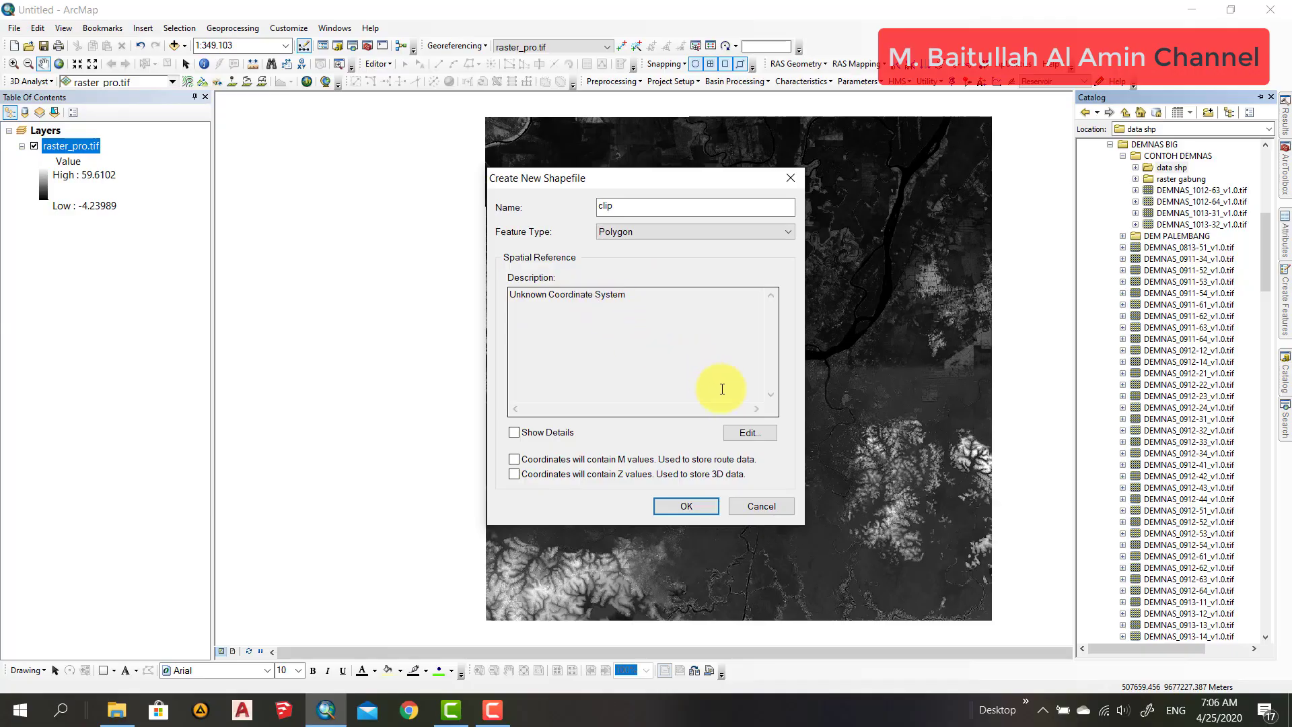
Step: Assign the WGS 1984 UTM Zone 48S coordinate system to the new shapefile and create it
left_click(742, 431)
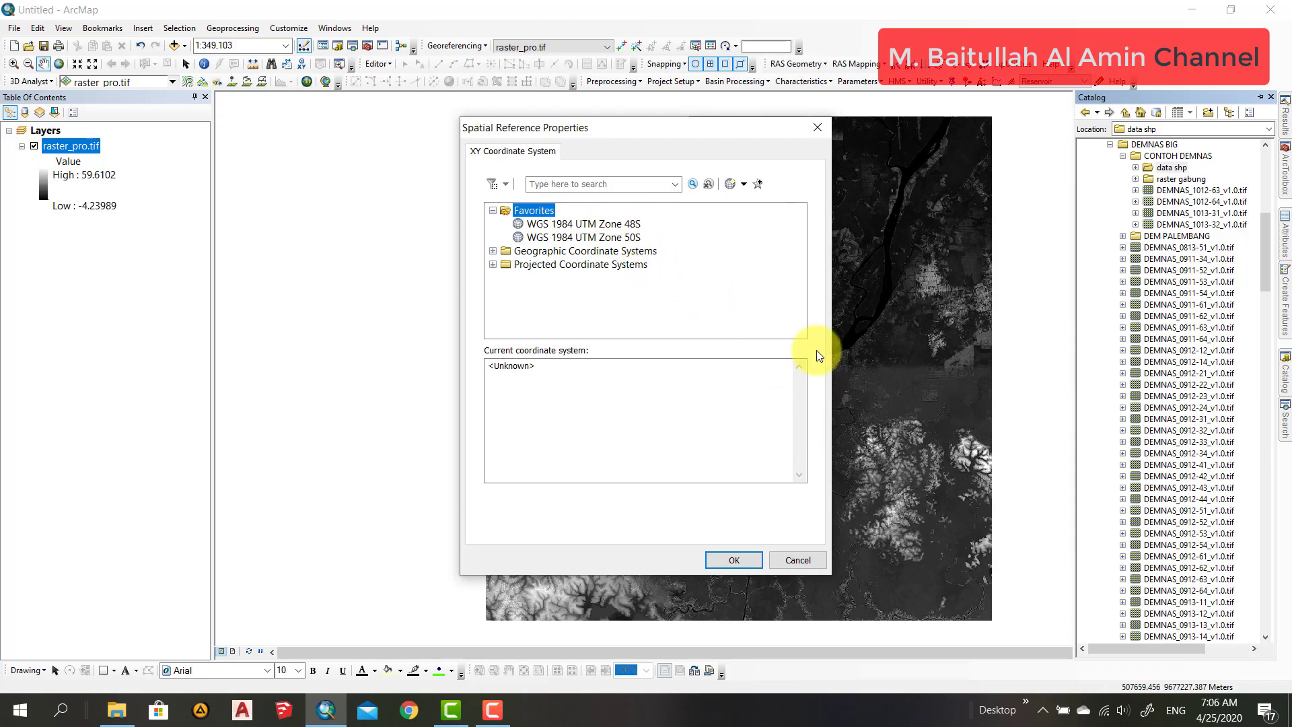
left_click(606, 224)
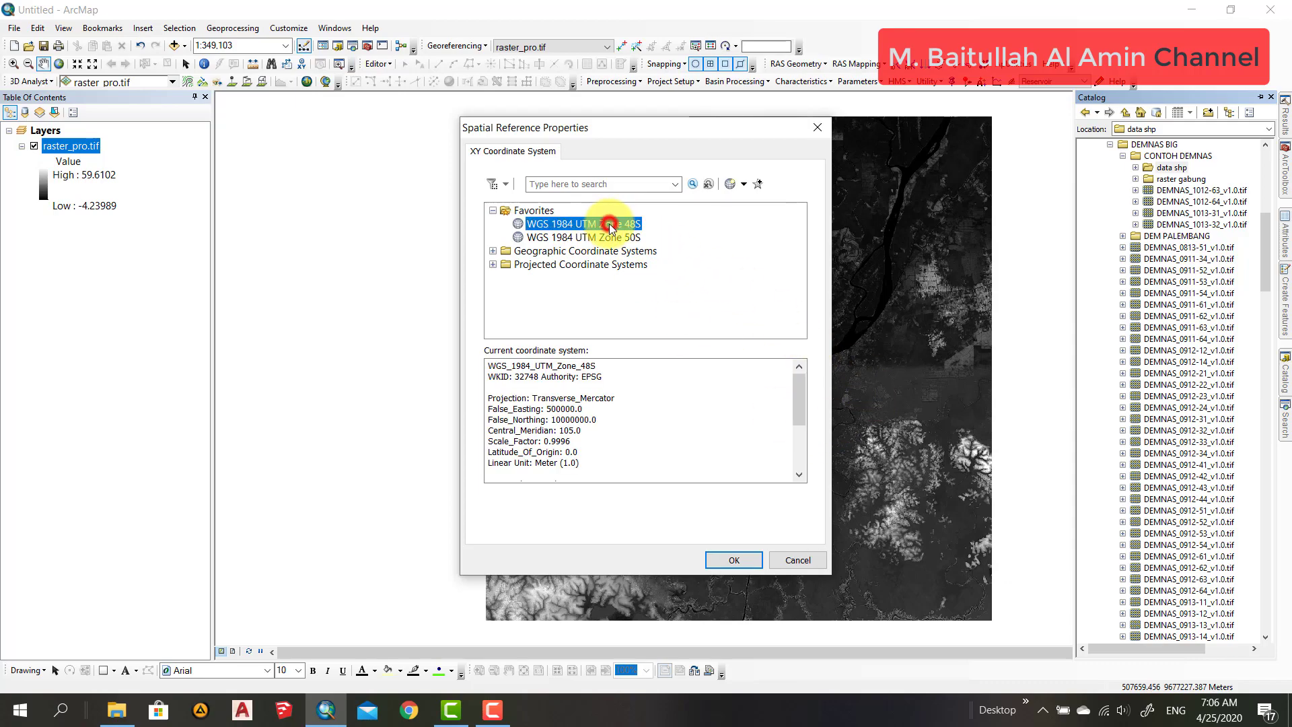
left_click(735, 560)
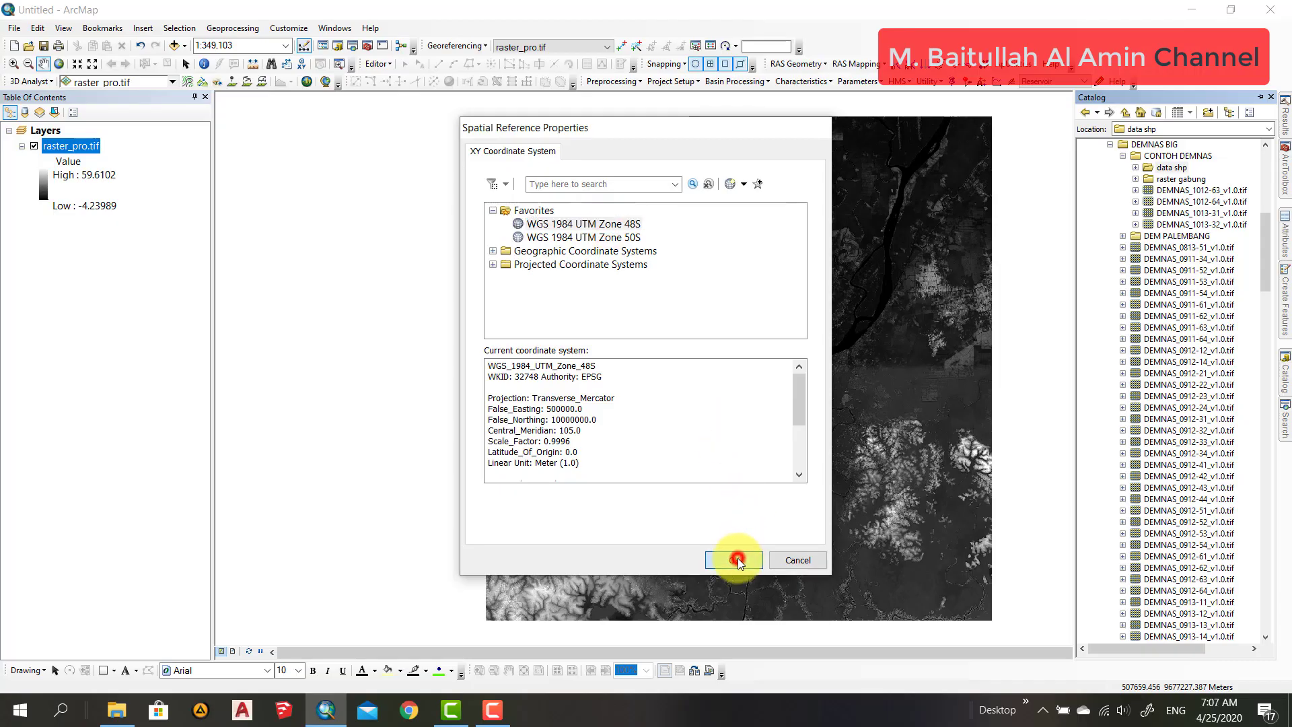
left_click(693, 507)
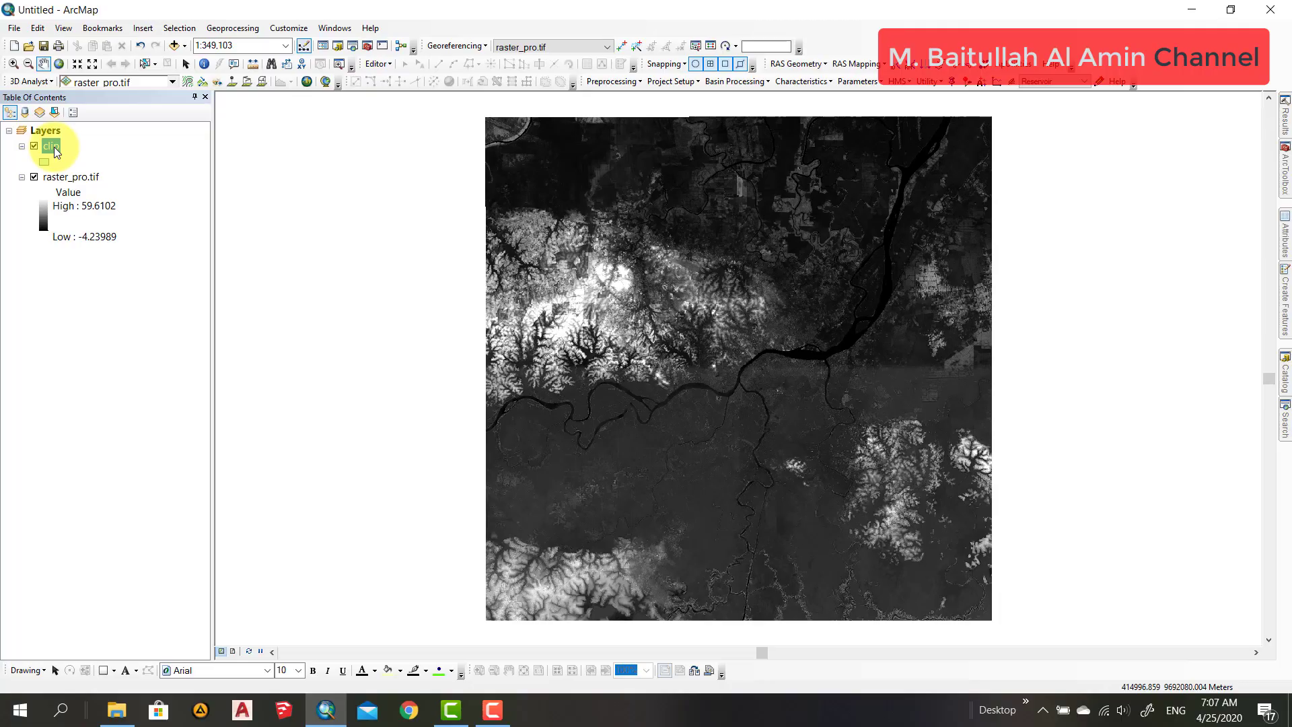
Step: Start an edit session on the clip layer
right_click(54, 147)
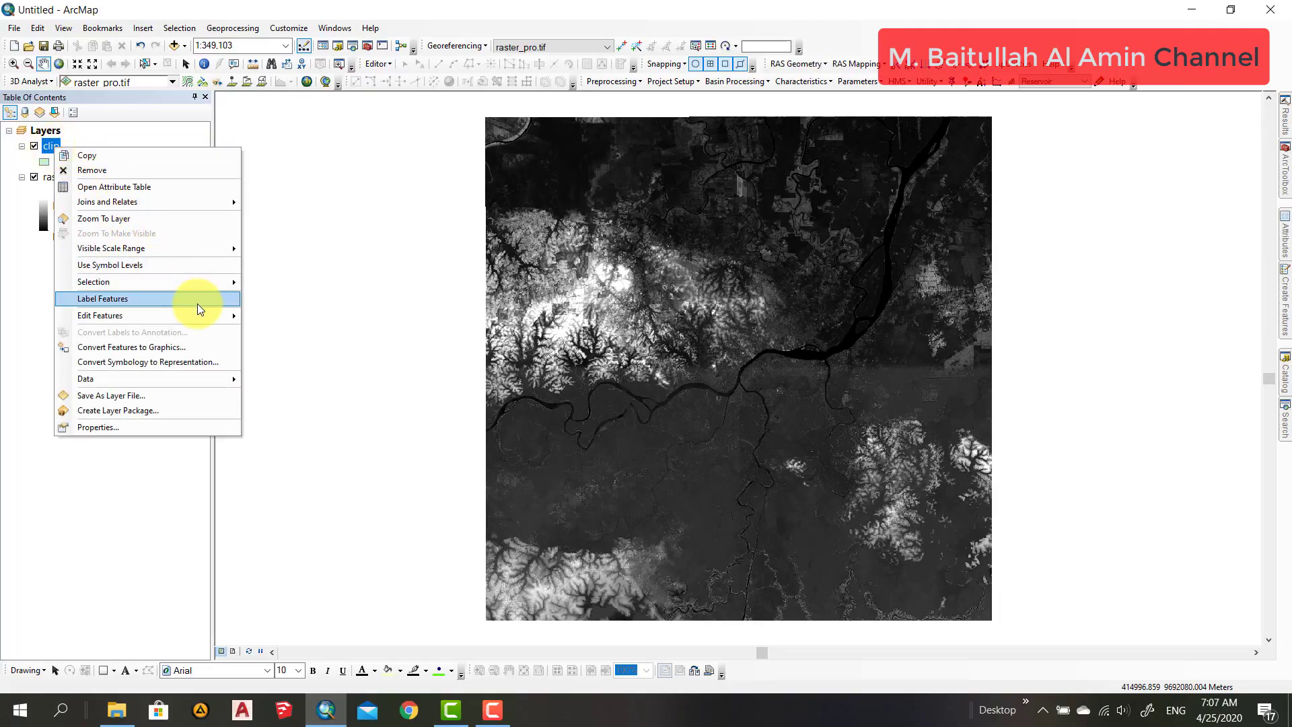
mouse_move(213, 313)
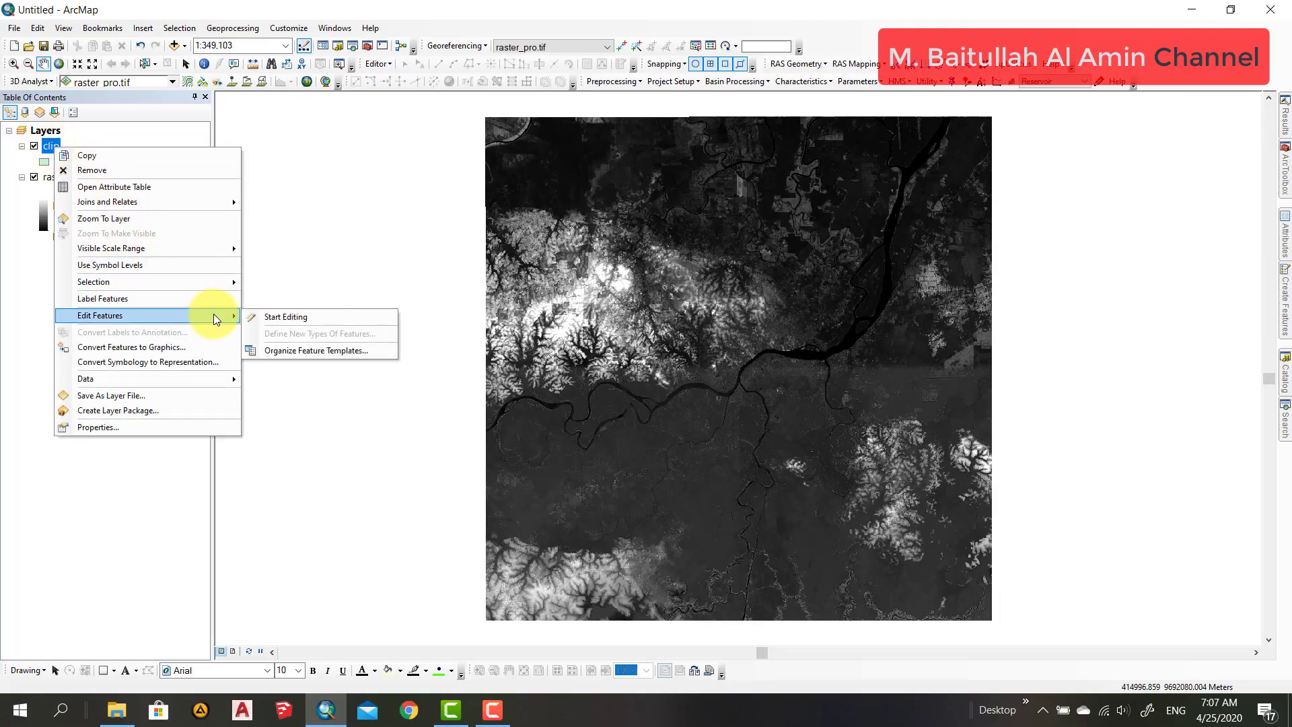
left_click(291, 321)
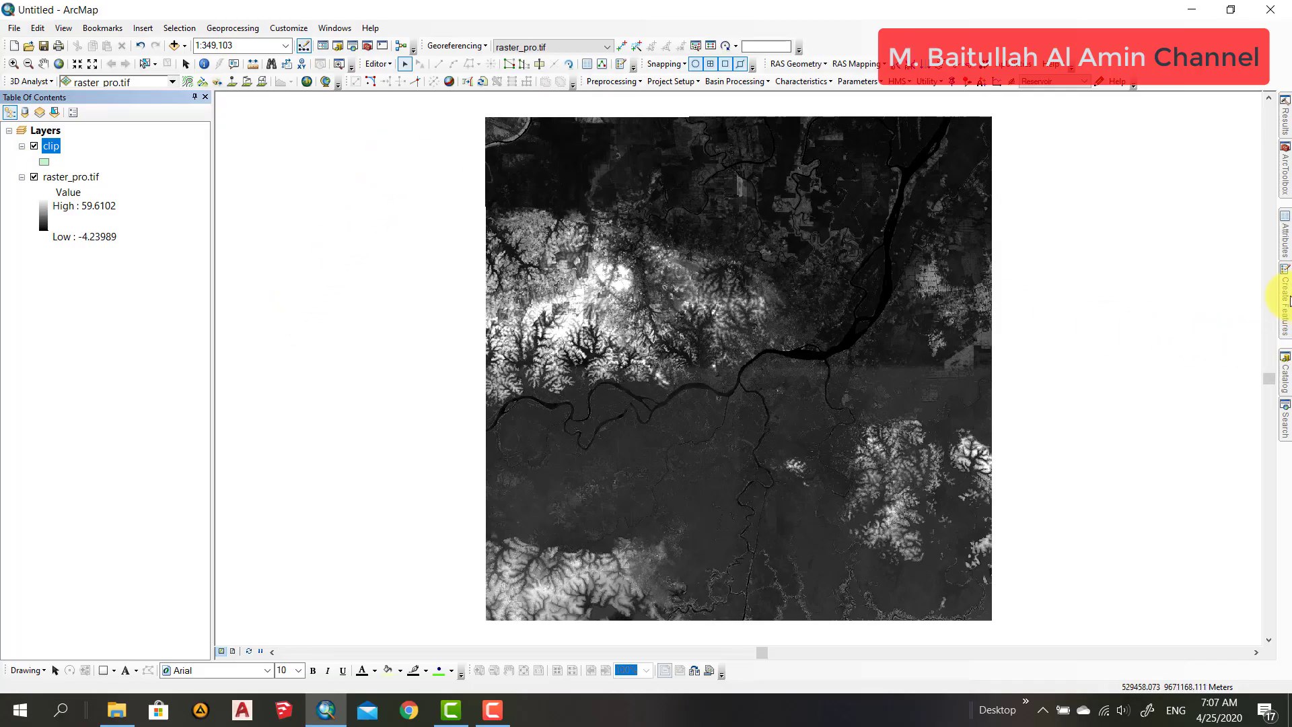
Step: Draw a rectangle feature about 18.7 km wide and 15.5 km high in the clip layer, starting at the raster's western edge
left_click(1286, 298)
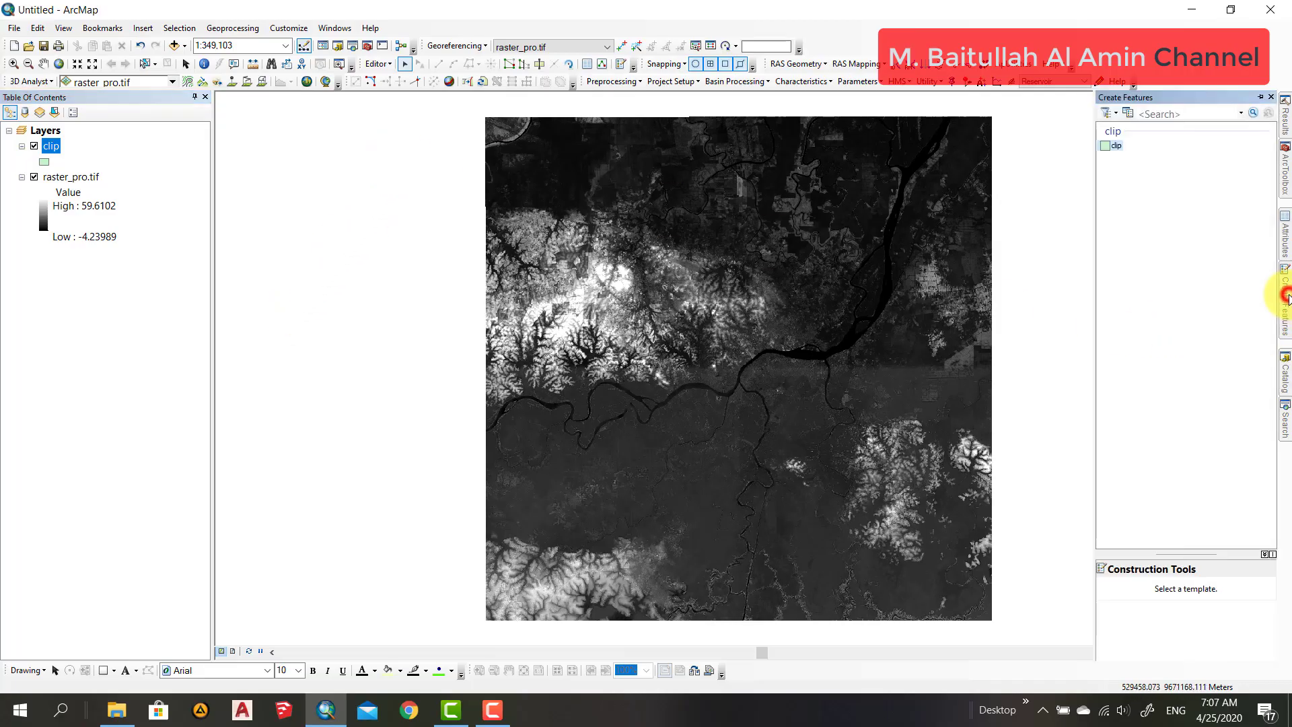
left_click(1112, 145)
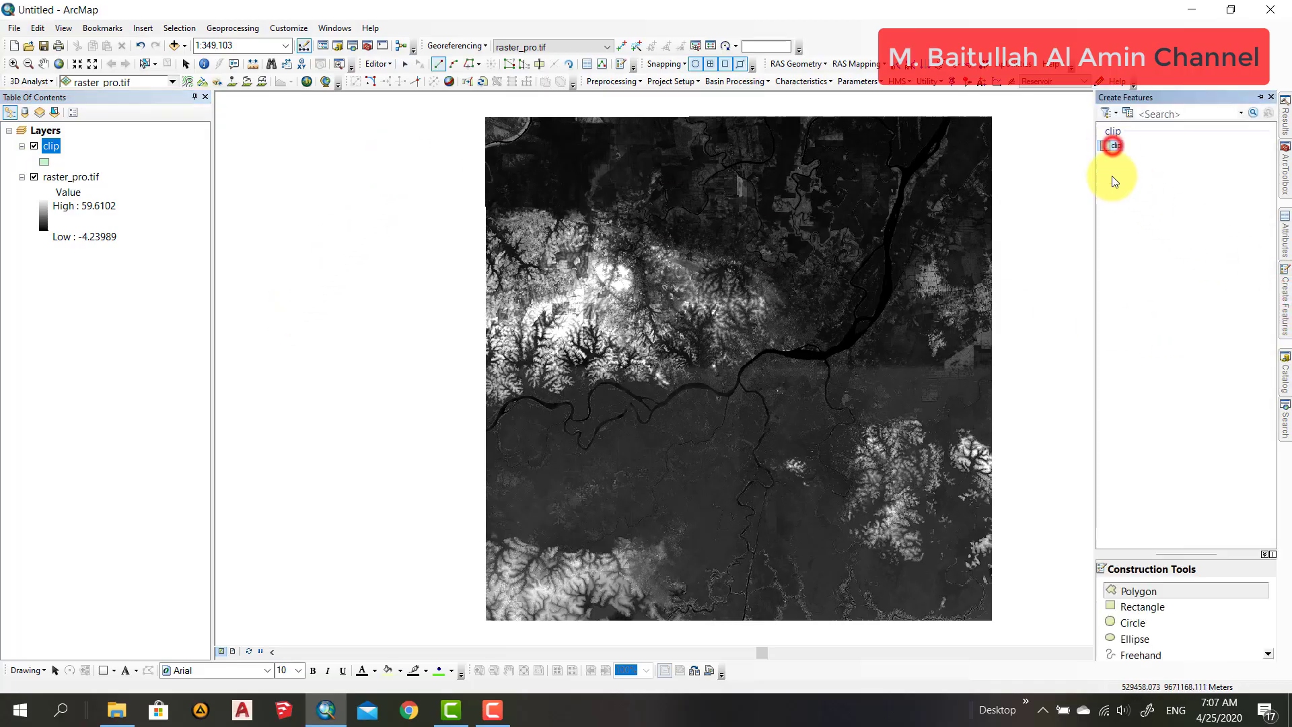
left_click(1138, 608)
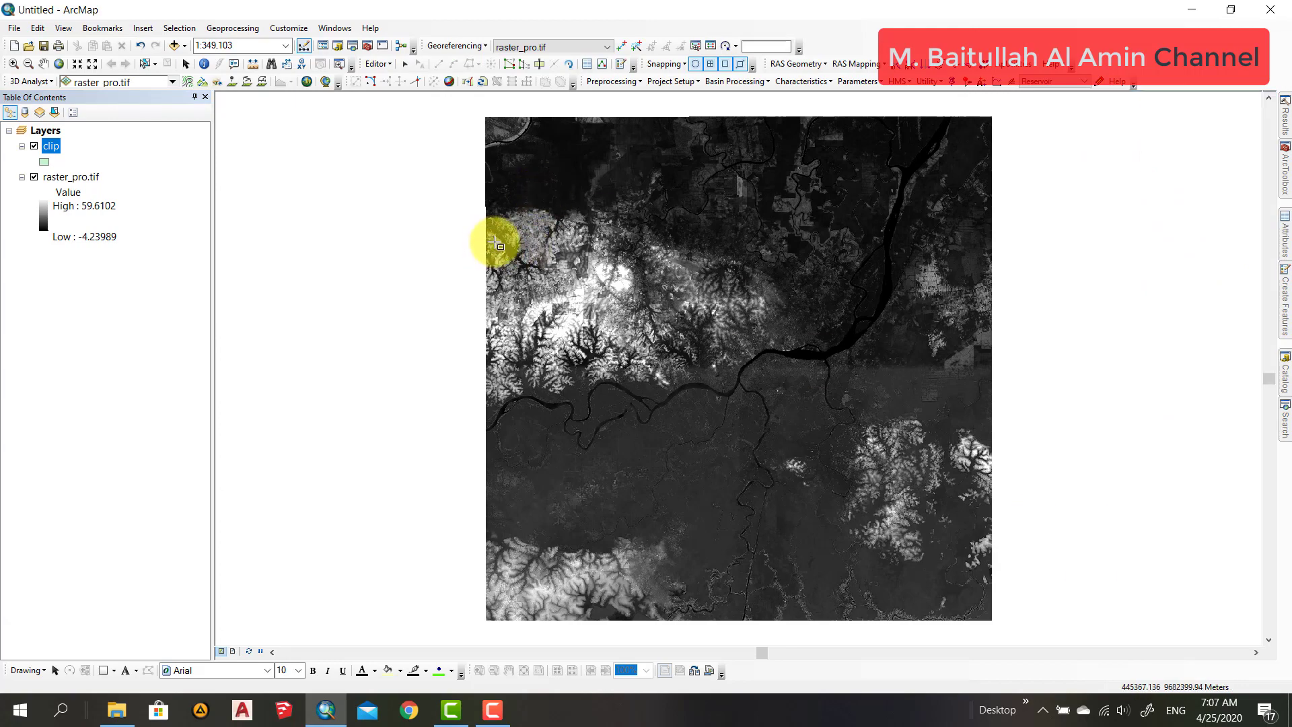
scroll(498, 236, "down", 3)
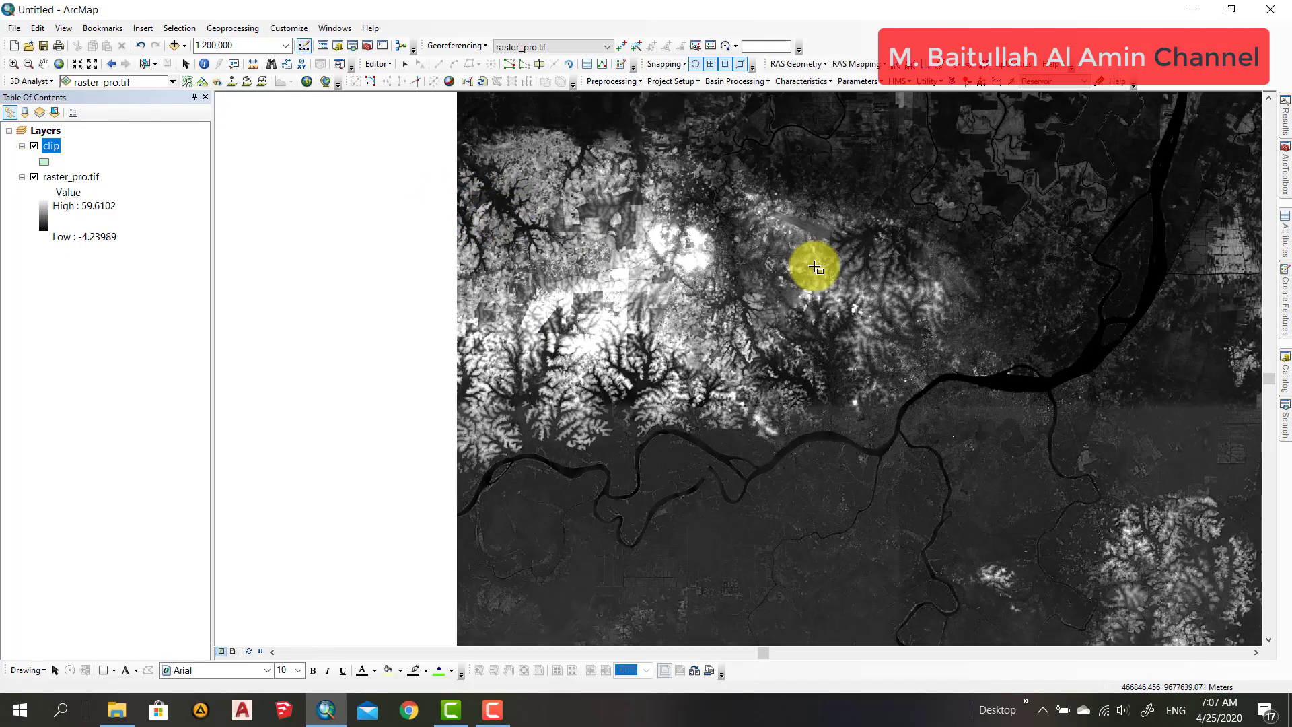
scroll(769, 463, "down", 2)
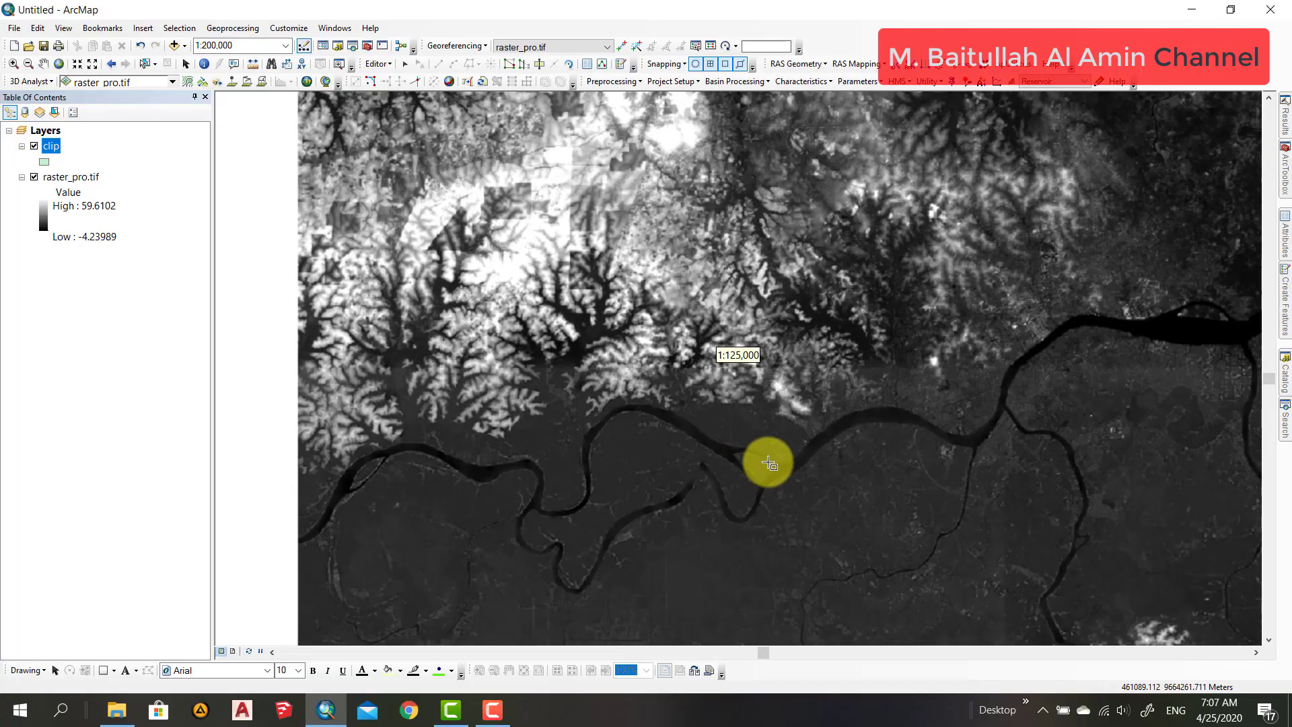
scroll(639, 421, "up", 1)
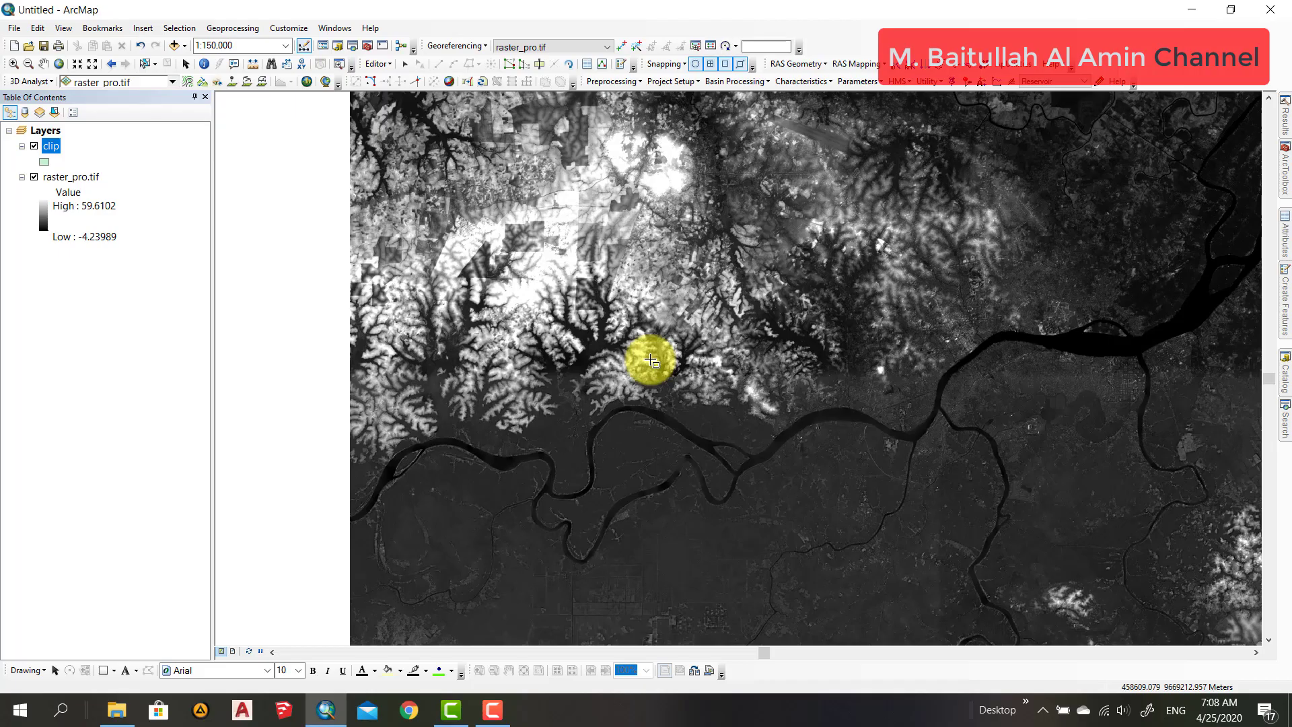
scroll(432, 305, "down", 2)
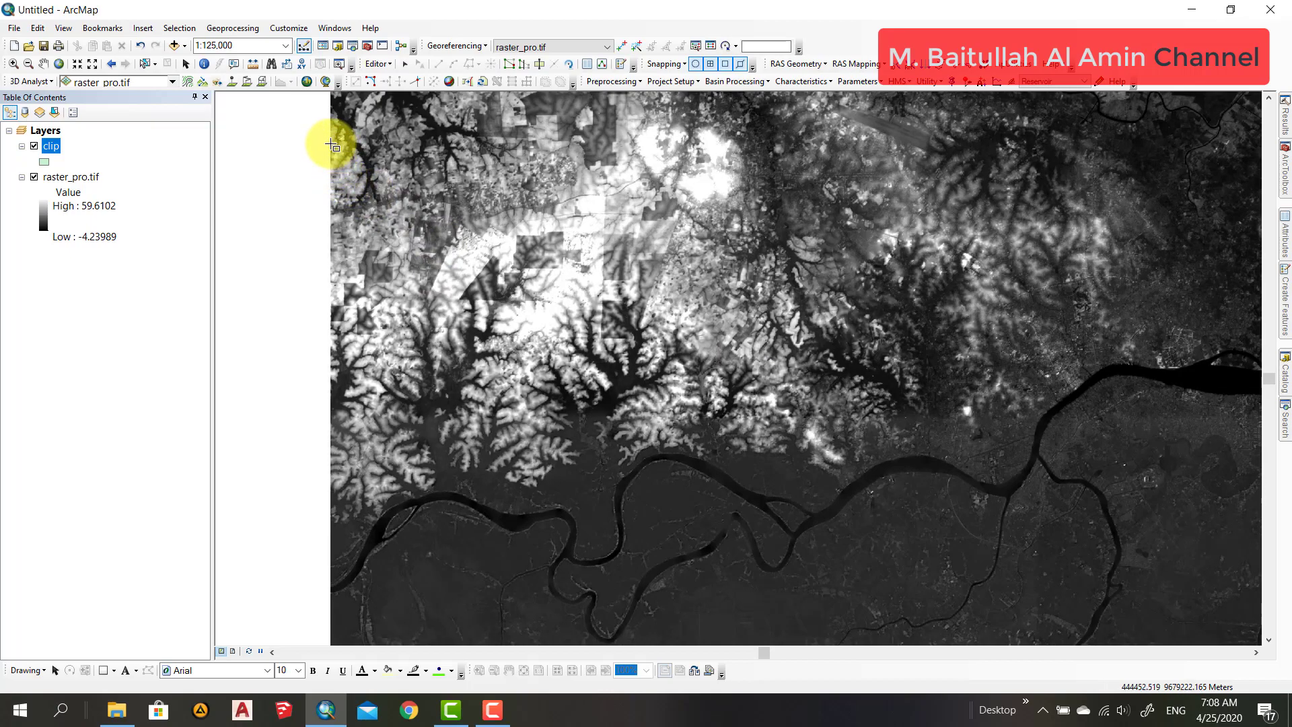
left_click(332, 145)
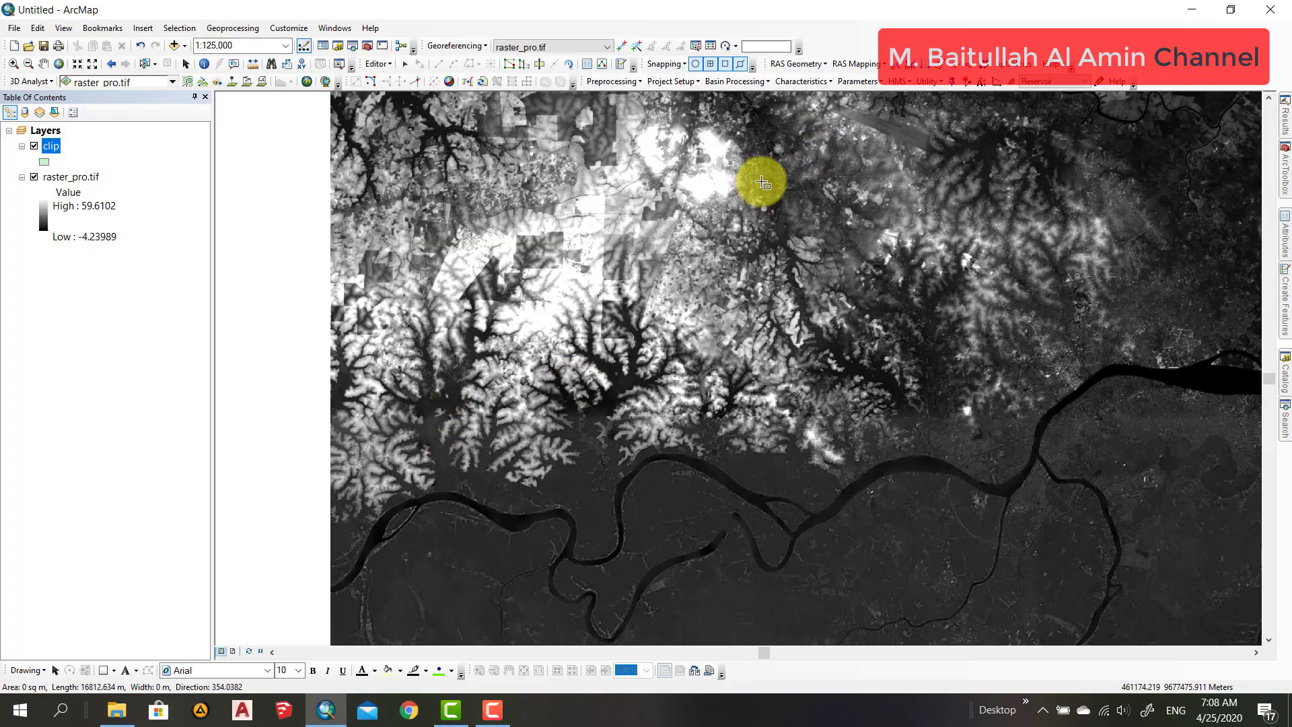
left_click(817, 143)
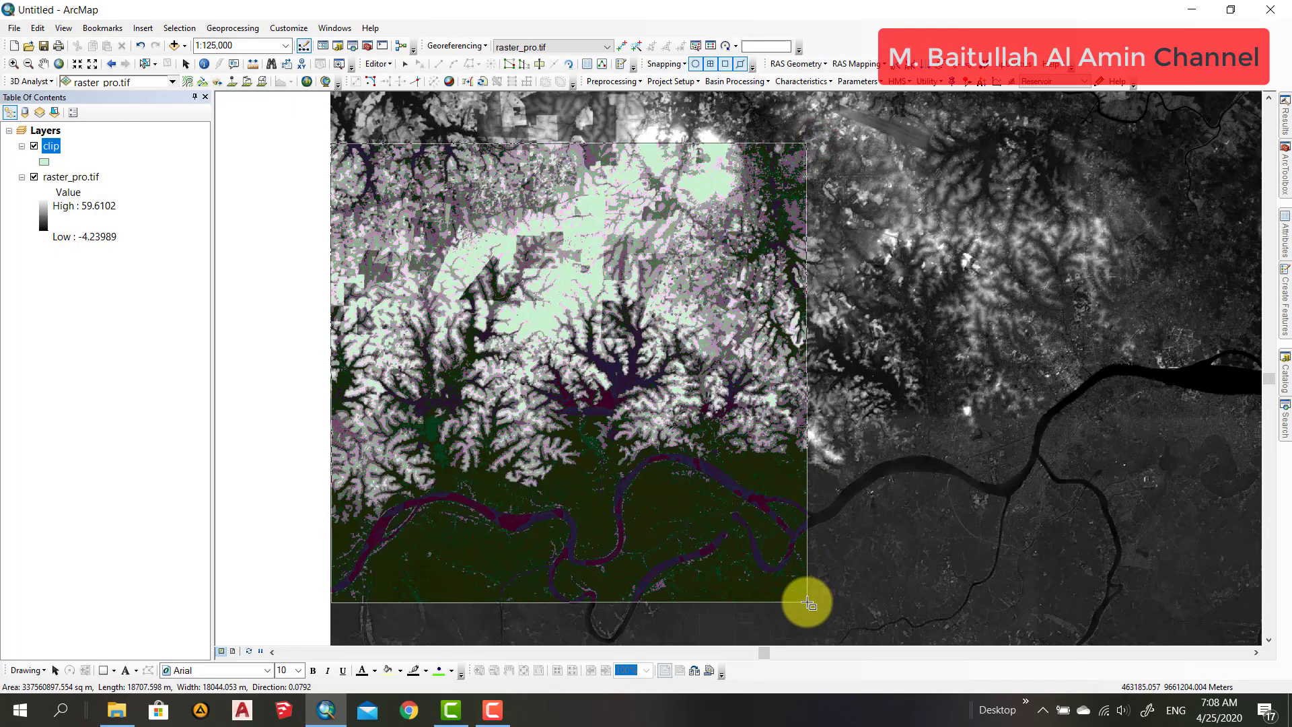
left_click(805, 537)
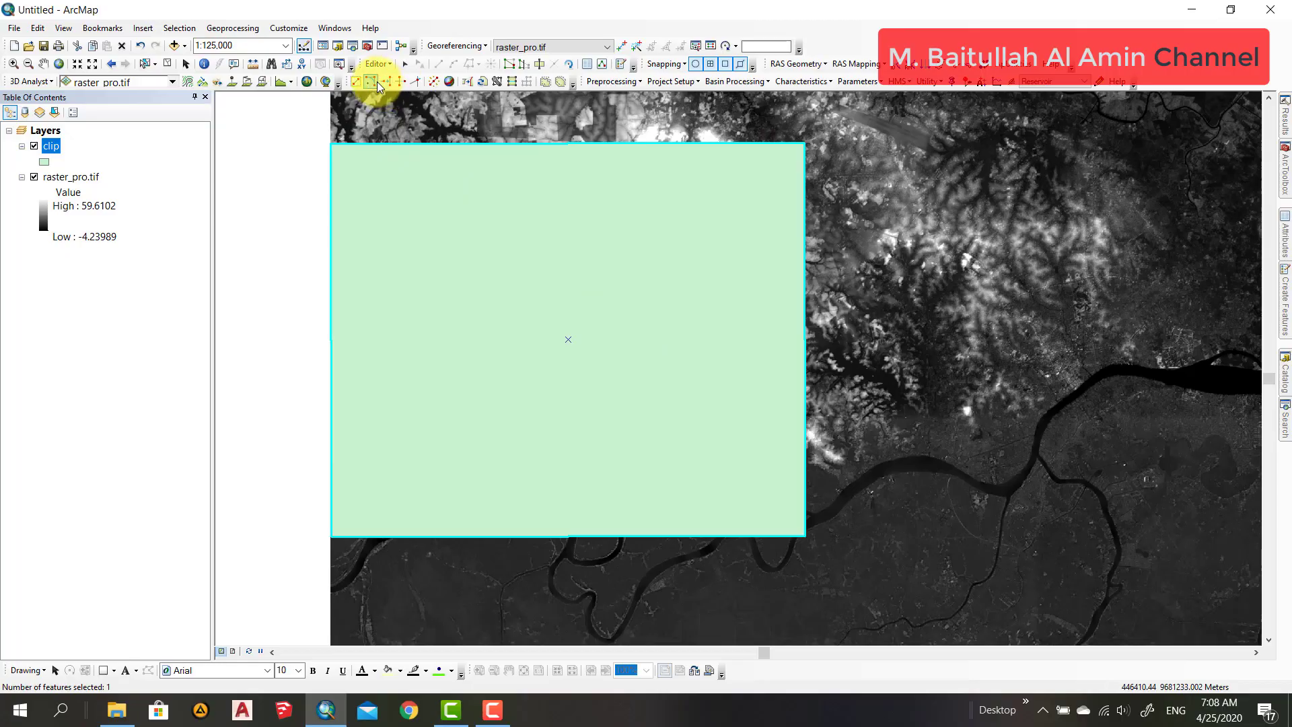
Step: Save the edits to the clip layer and stop the edit session
left_click(387, 65)
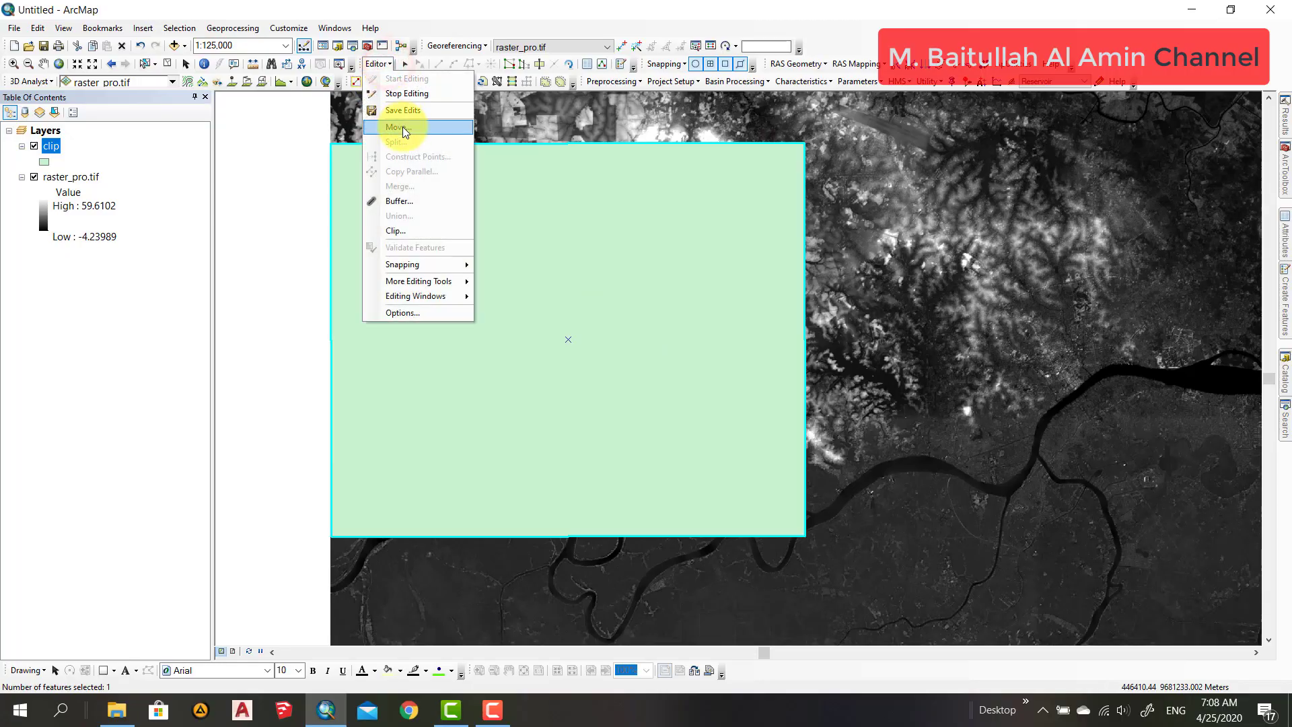
left_click(409, 111)
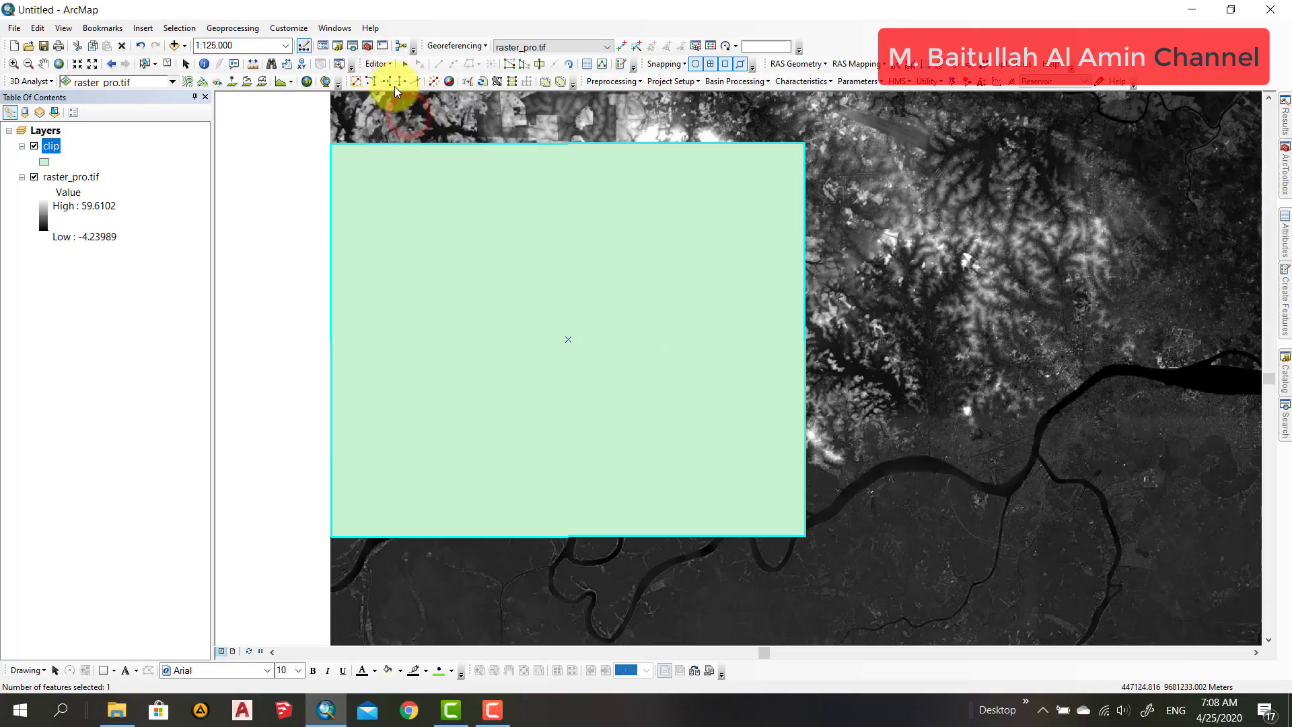
left_click(380, 65)
left_click(395, 95)
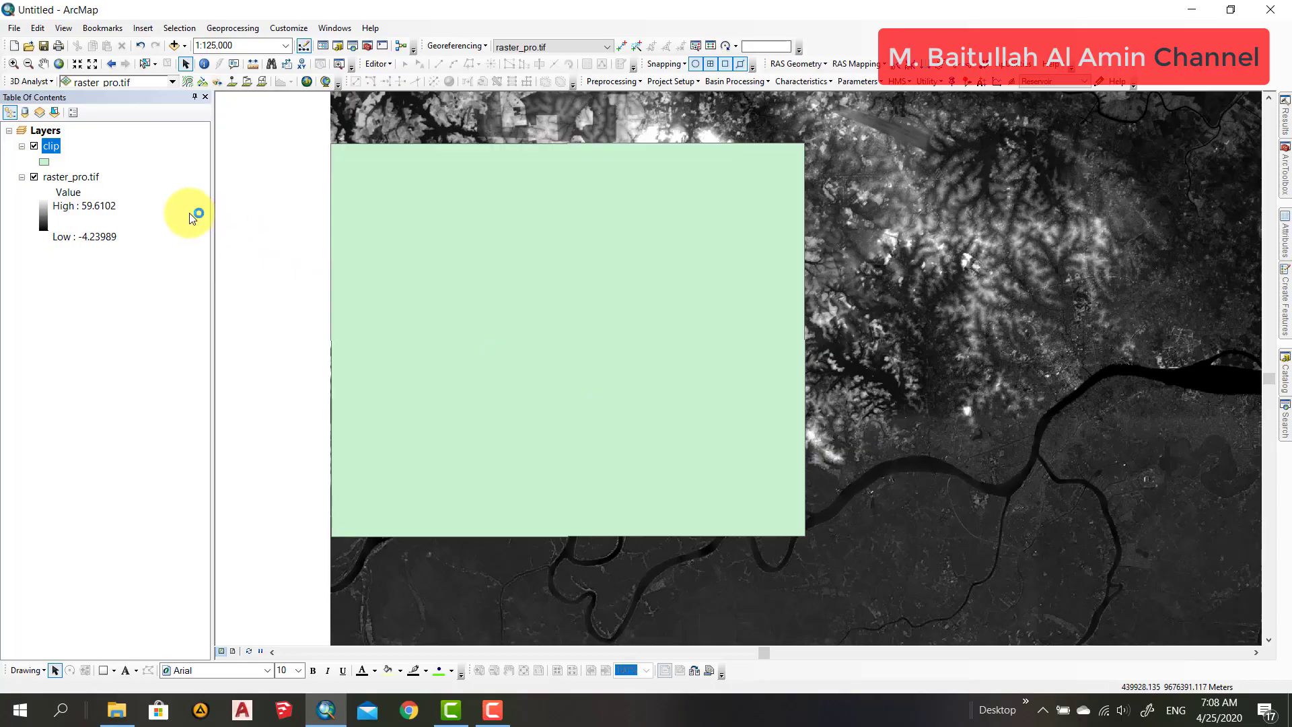
Step: Change the clip layer's symbol to no fill color with a red outline
left_click(45, 162)
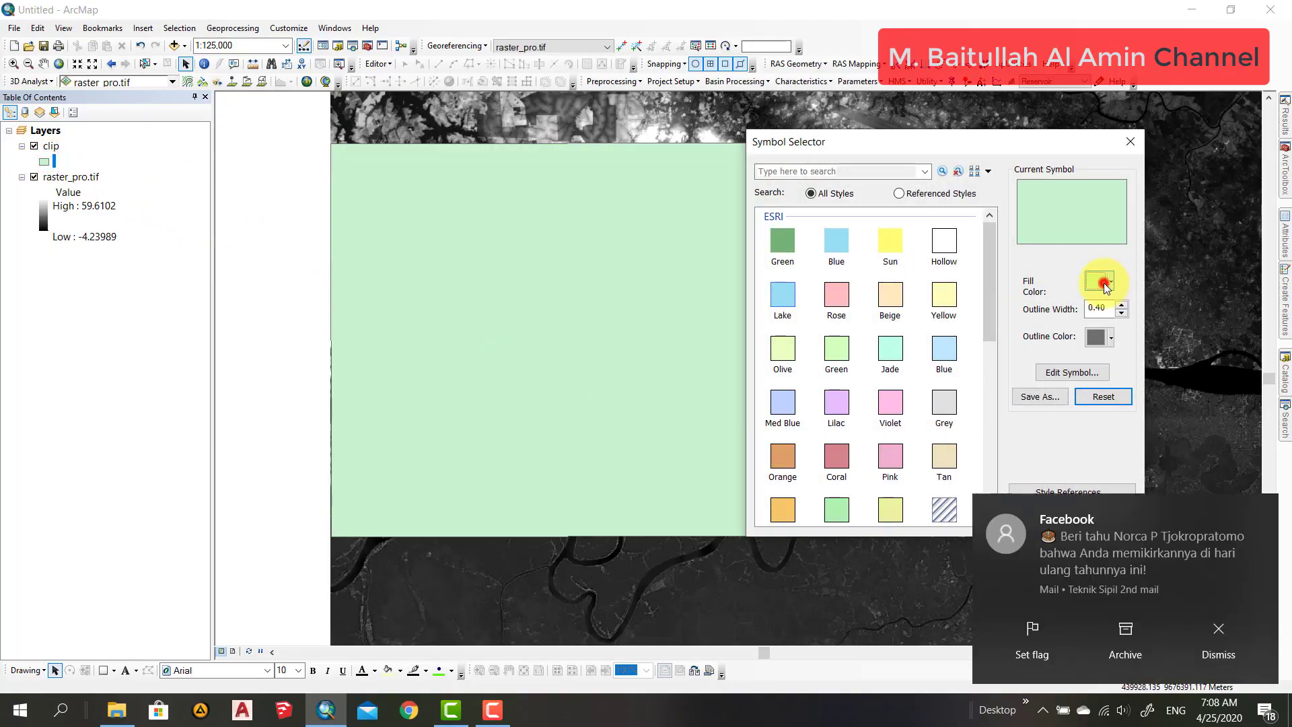
left_click(1104, 283)
left_click(1038, 297)
left_click(1108, 336)
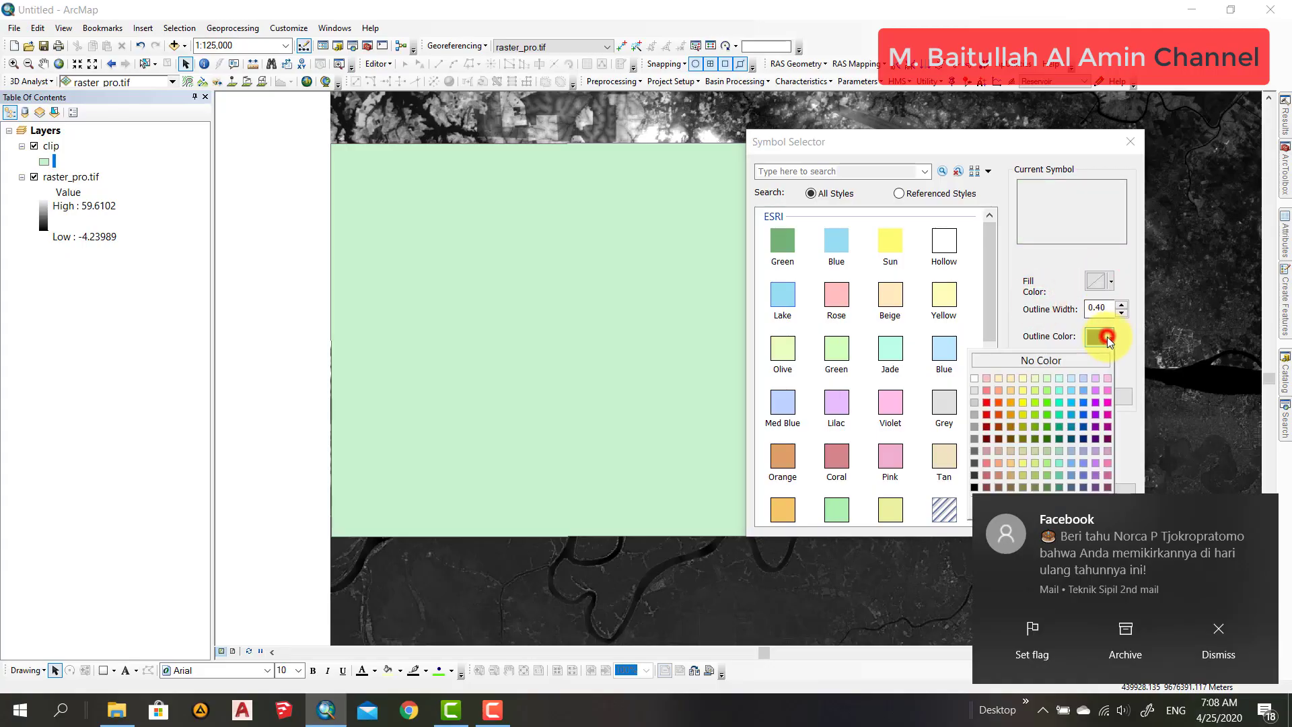
left_click(986, 402)
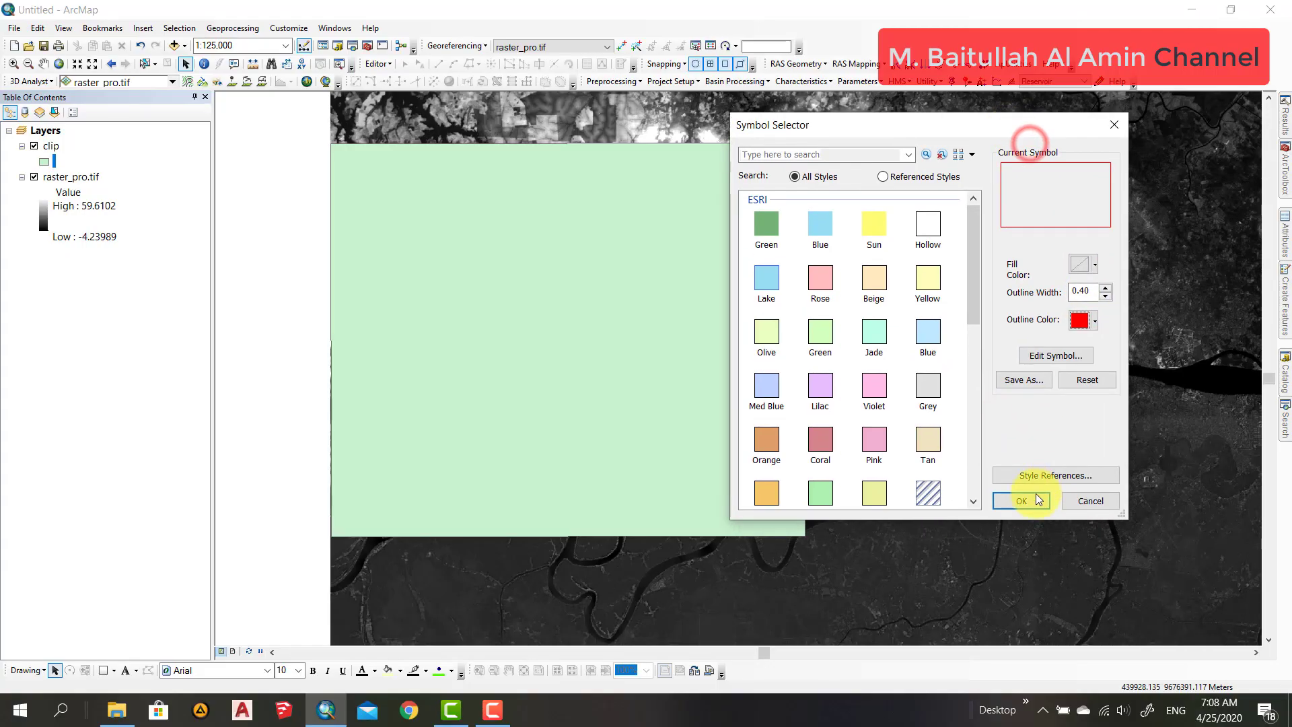
left_click(1024, 503)
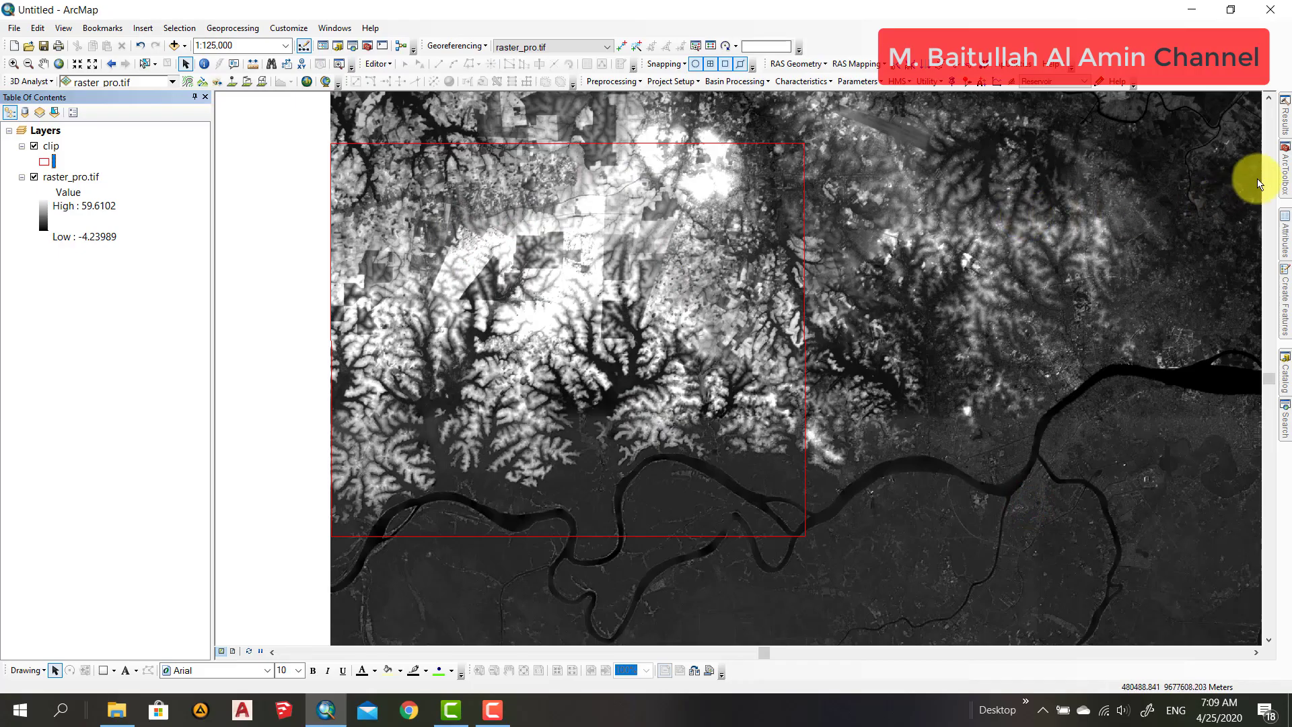
Step: Set up the Data Management raster processing Clip tool with raster_pro.tif as input raster and clip as output extent
left_click(1287, 173)
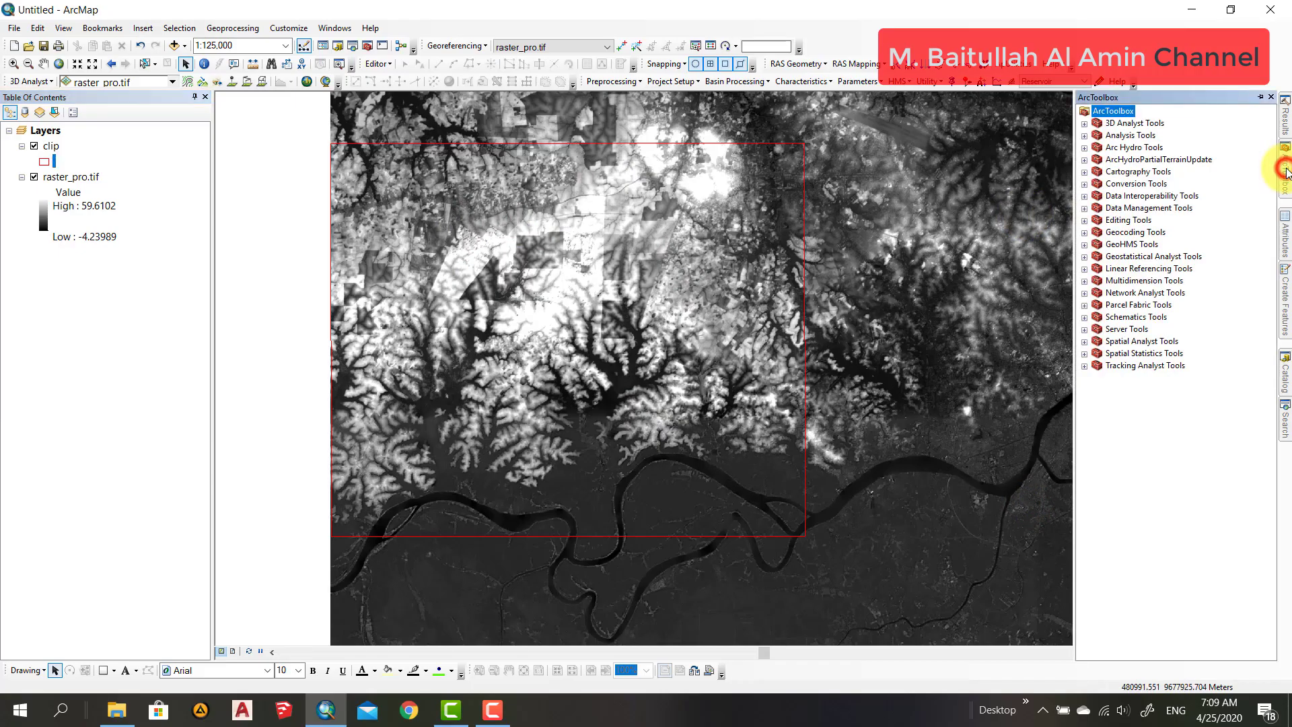
left_click(1085, 209)
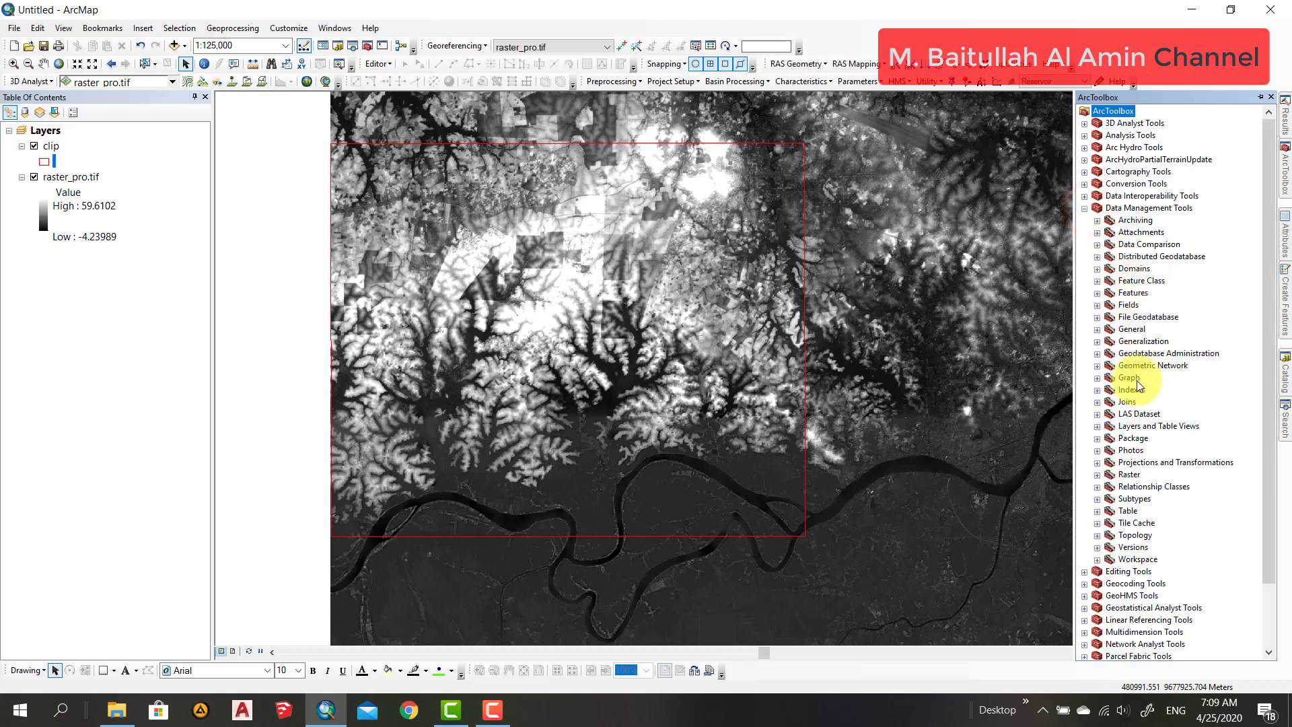
left_click(1097, 475)
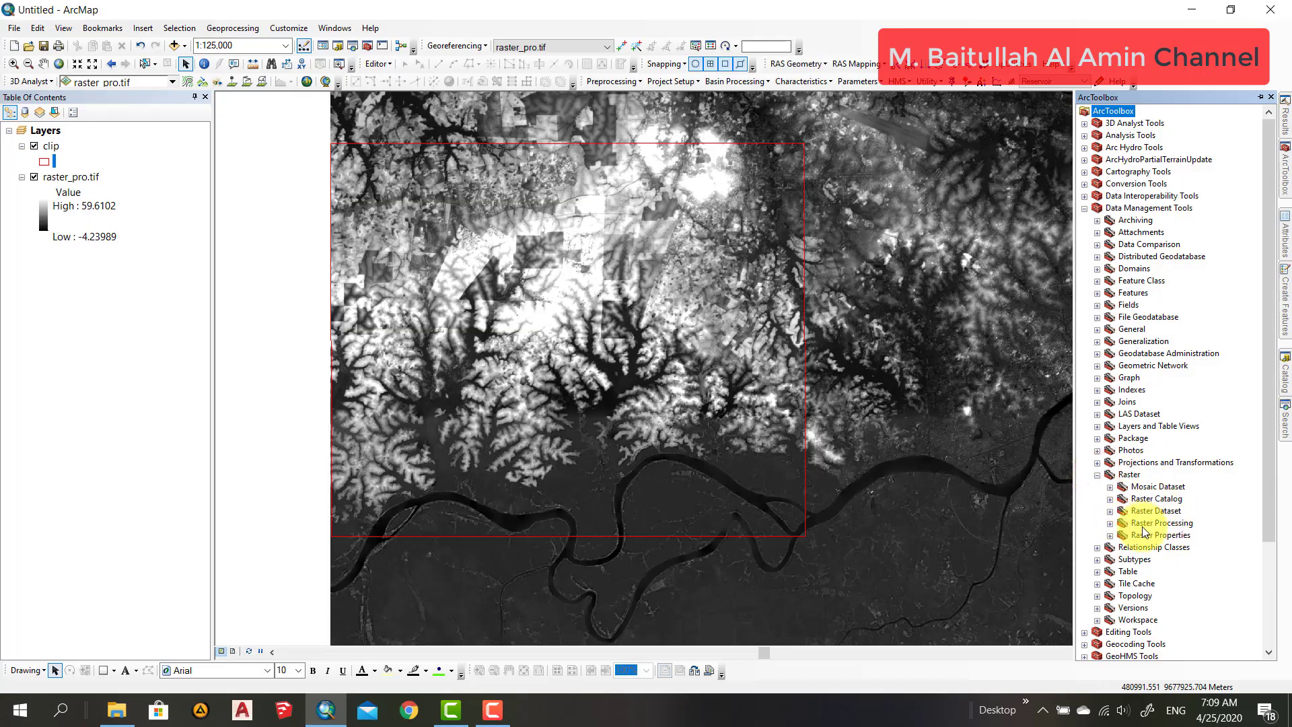
left_click(1110, 523)
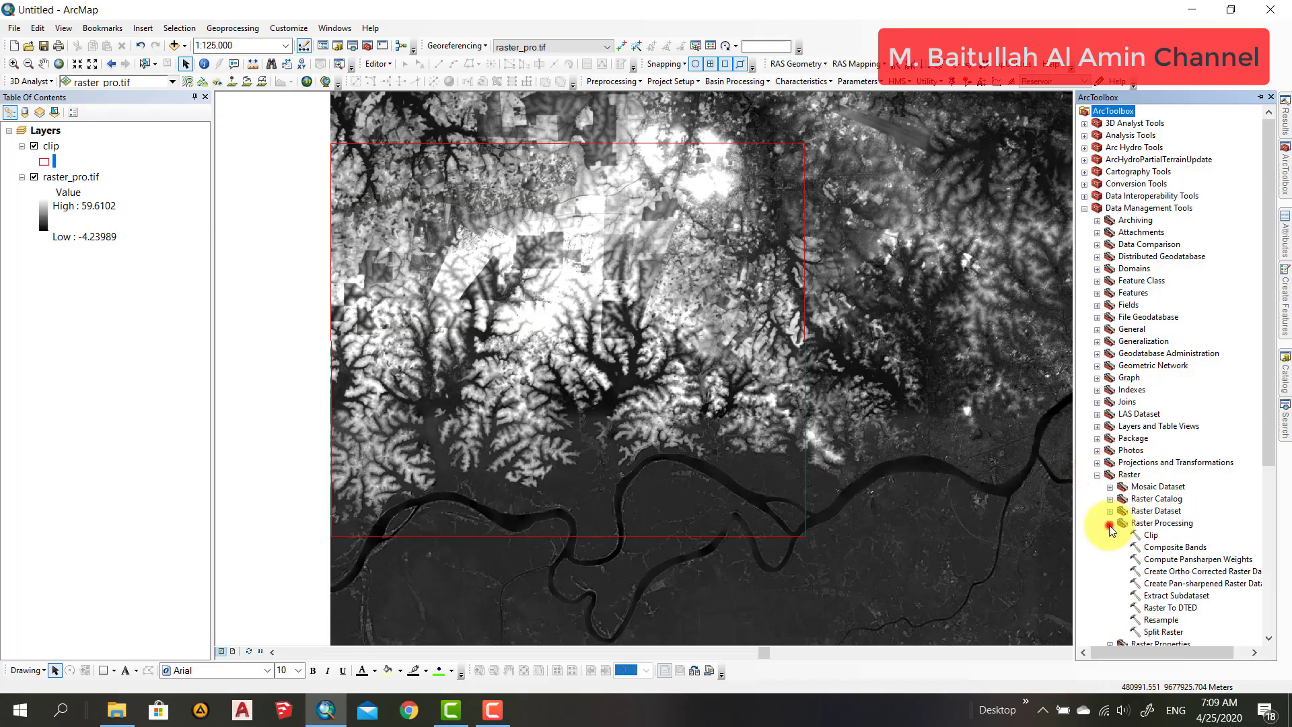
double_click(1150, 535)
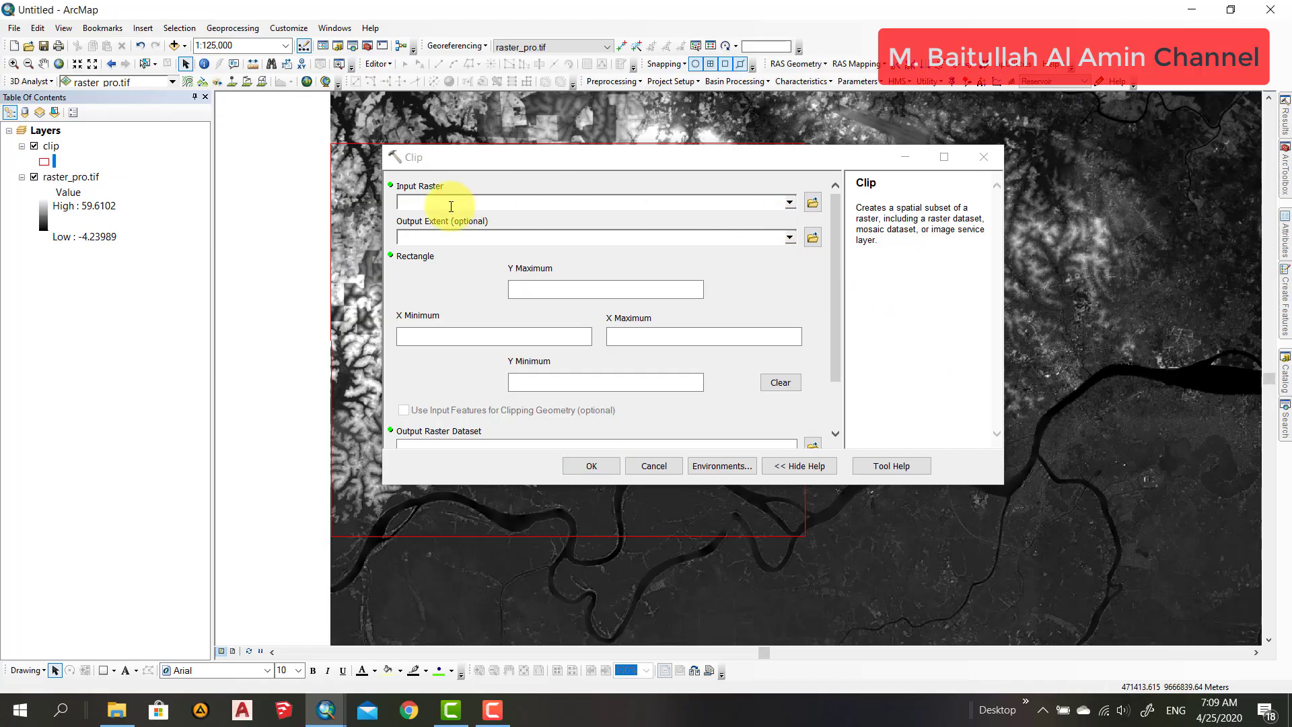
left_click(790, 203)
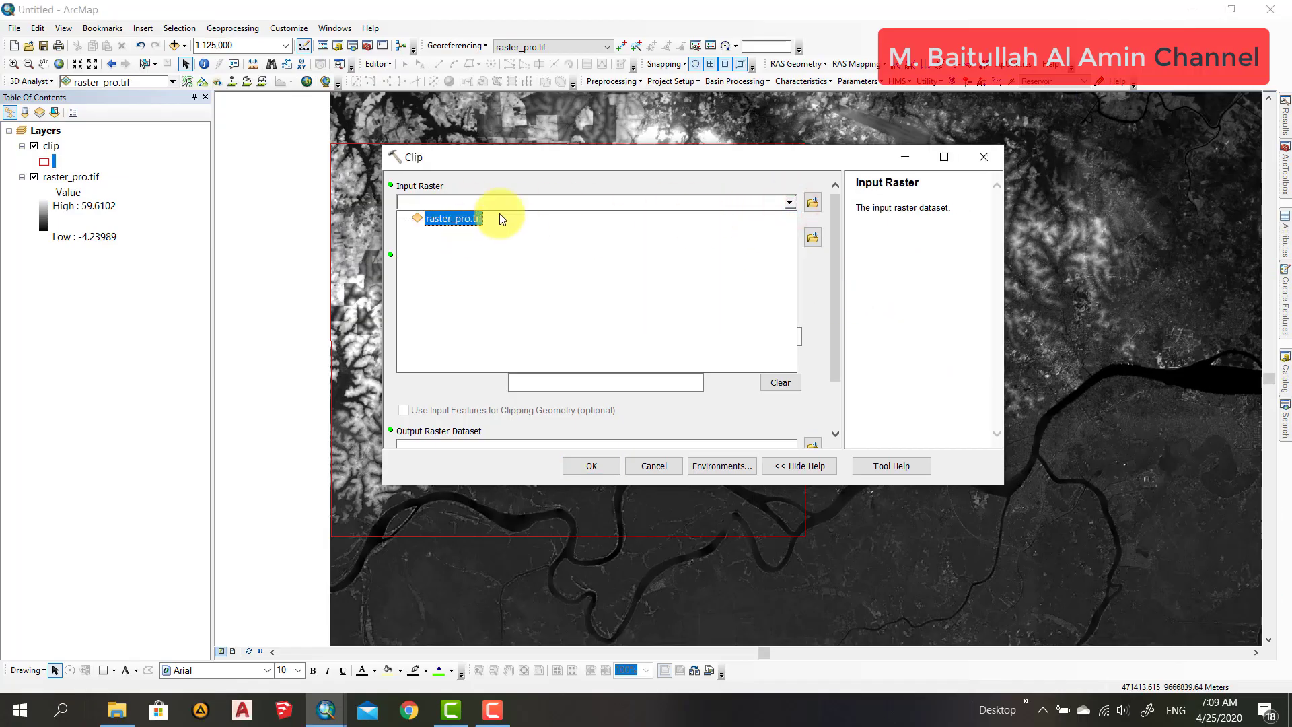
left_click(532, 174)
left_click(81, 178)
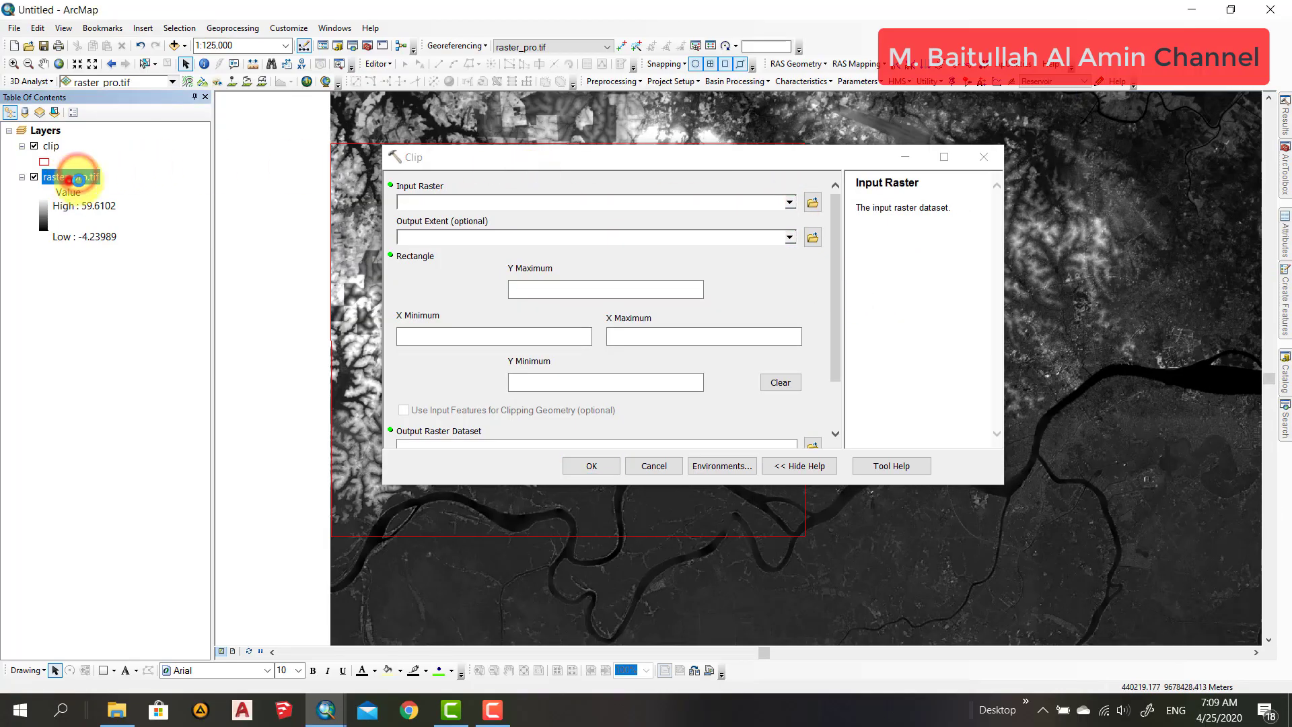
left_click_drag(81, 178, 436, 205)
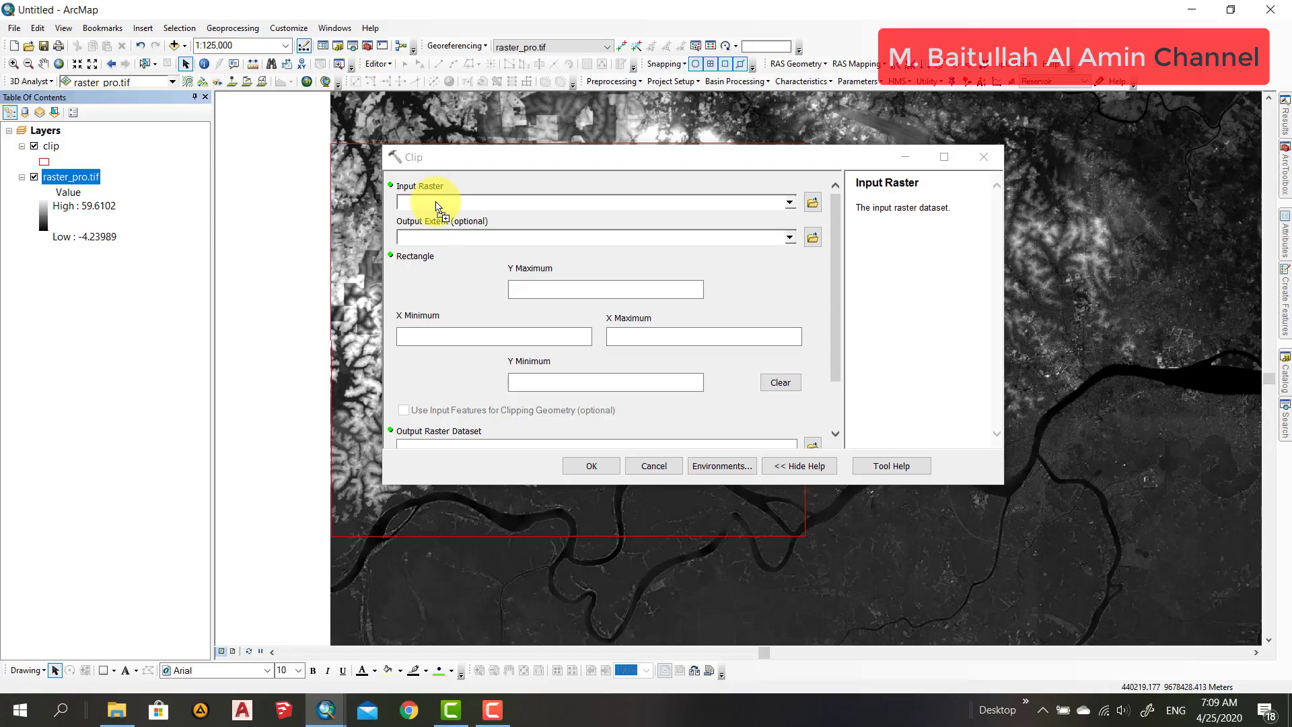
left_click_drag(436, 205, 438, 204)
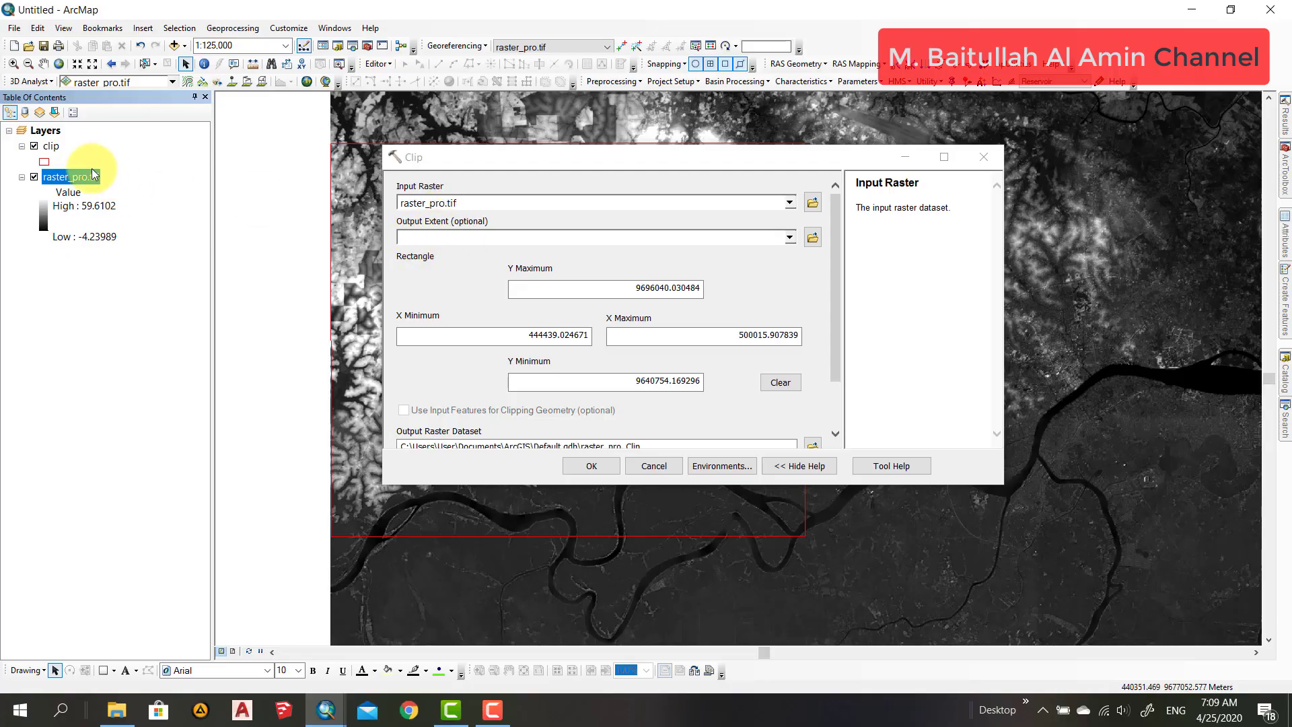
left_click_drag(51, 146, 427, 239)
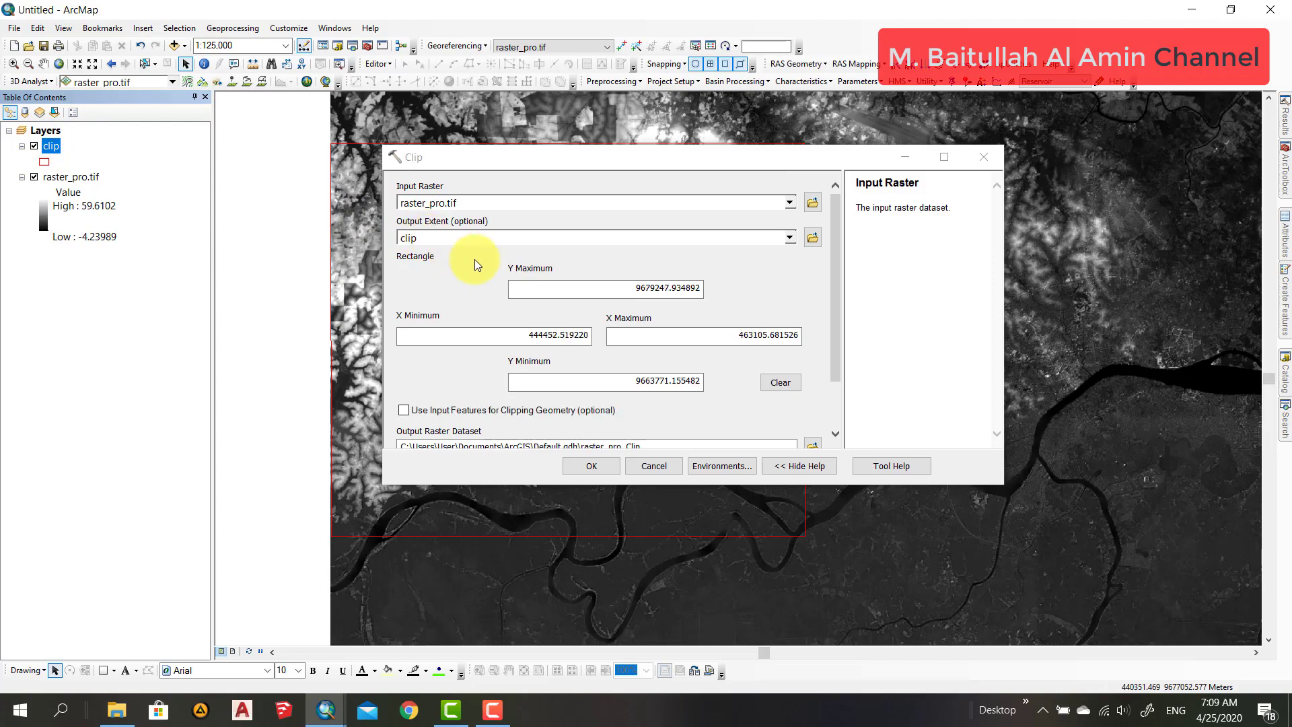
Step: Browse the Clip tool's output raster dataset location to D:\RISET\DEMNAS BIG\CONTOH DEMNAS\raster gabung
left_click_drag(838, 235, 838, 279)
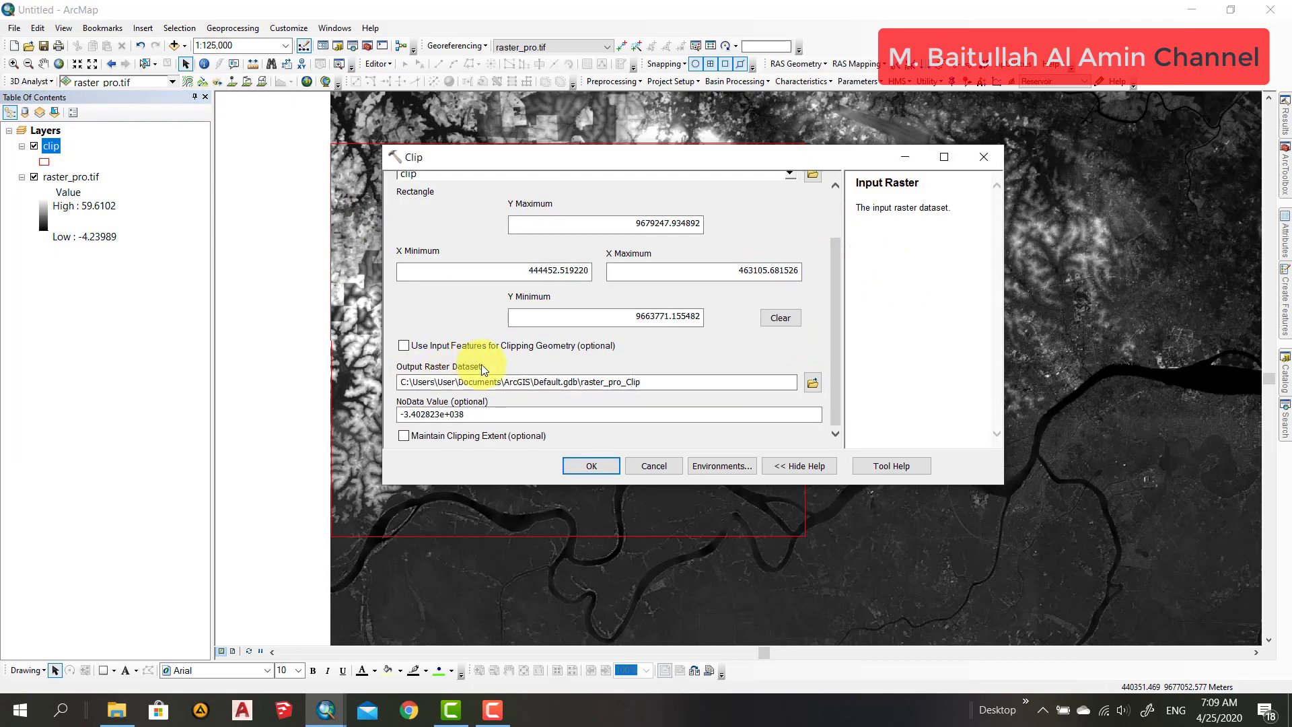
left_click(813, 382)
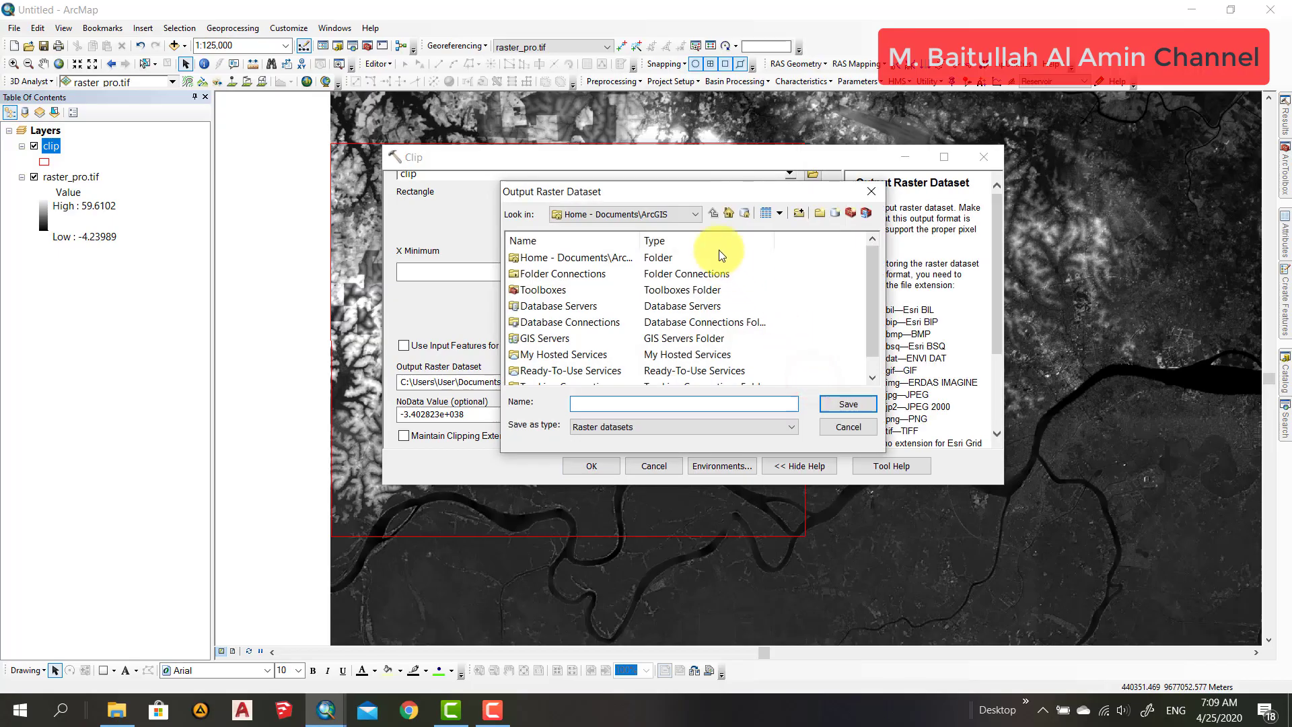
left_click(683, 214)
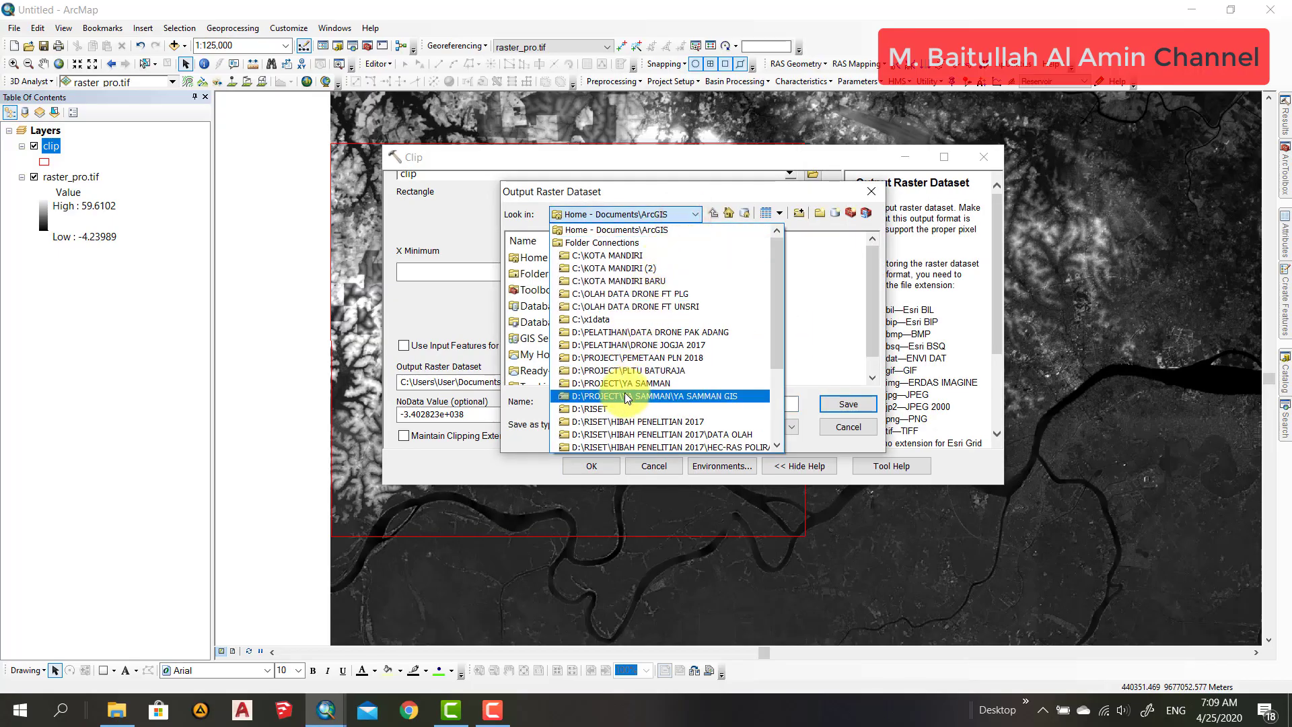
left_click(622, 406)
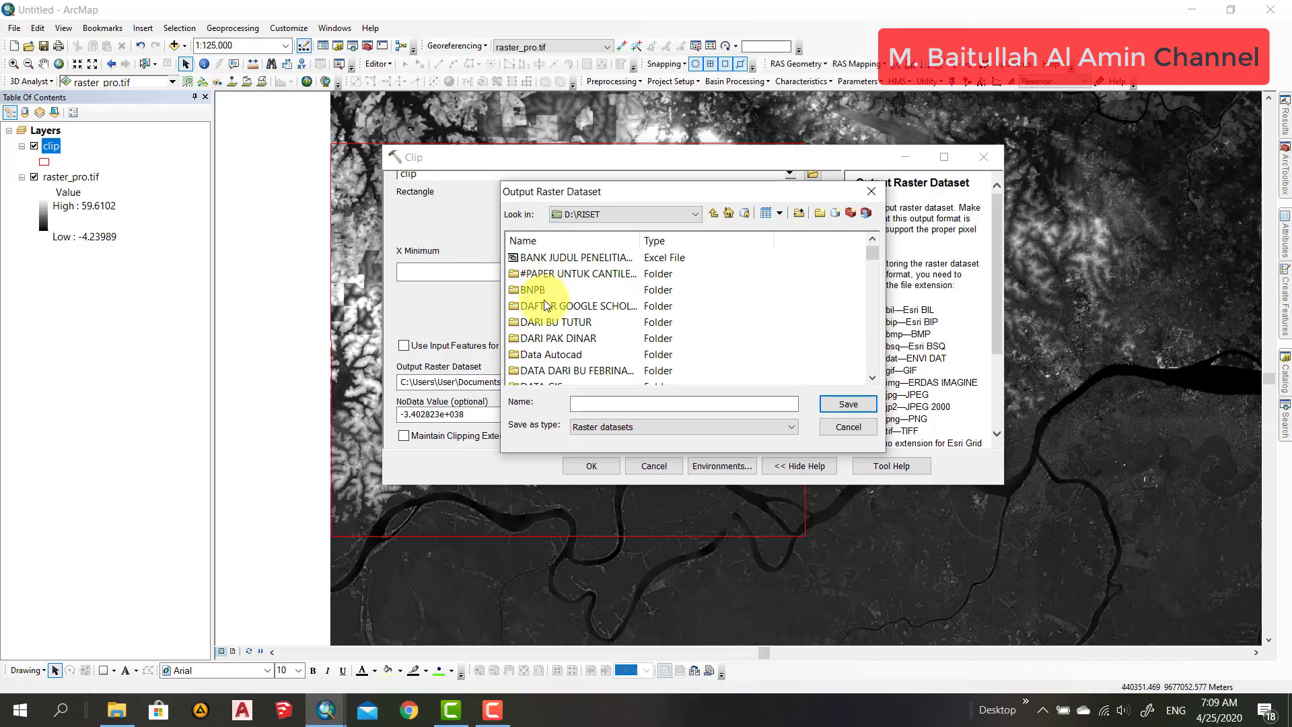
scroll(566, 323, "down", 4)
scroll(538, 310, "down", 3)
scroll(539, 300, "up", 3)
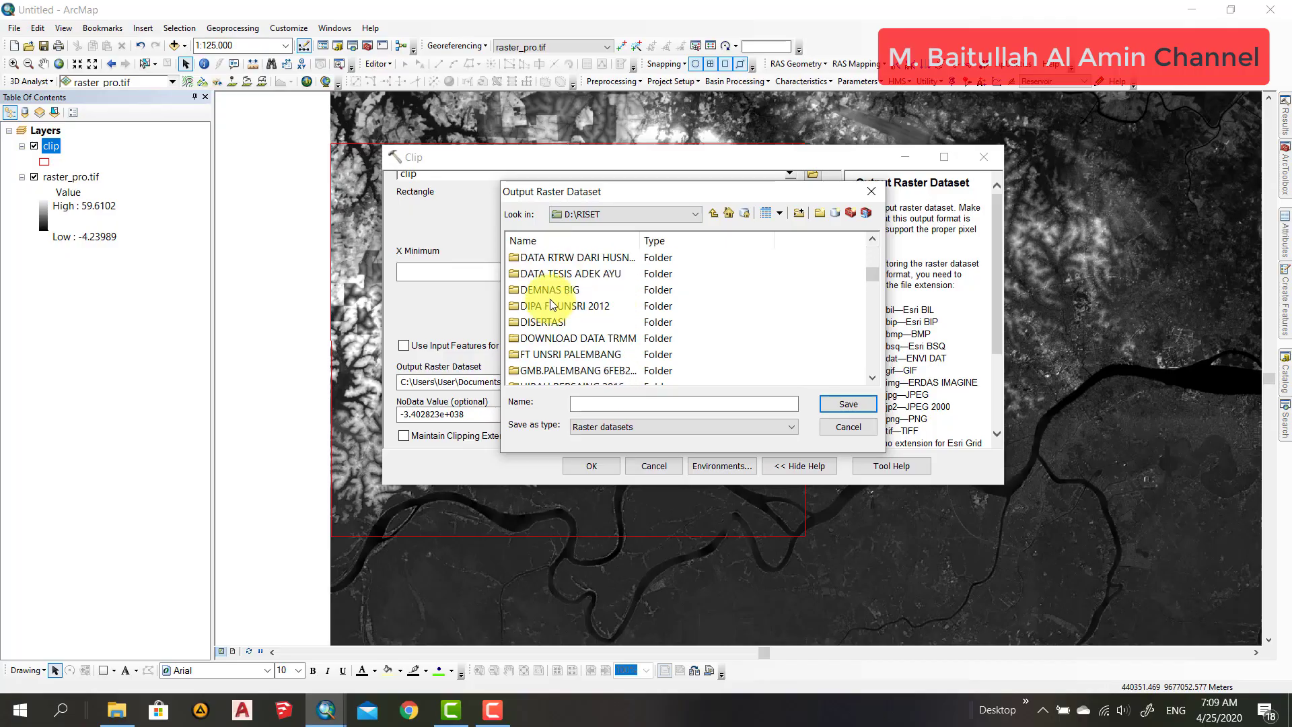
double_click(549, 289)
double_click(554, 258)
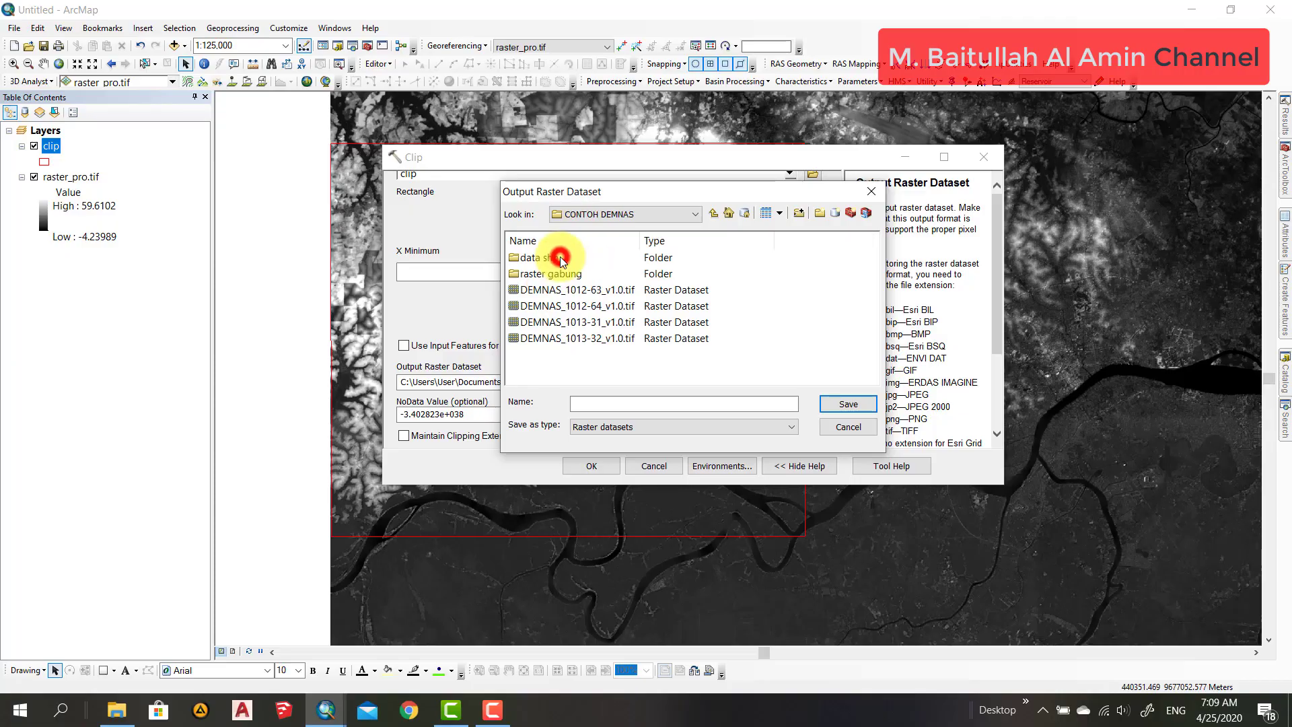
left_click(552, 274)
double_click(552, 274)
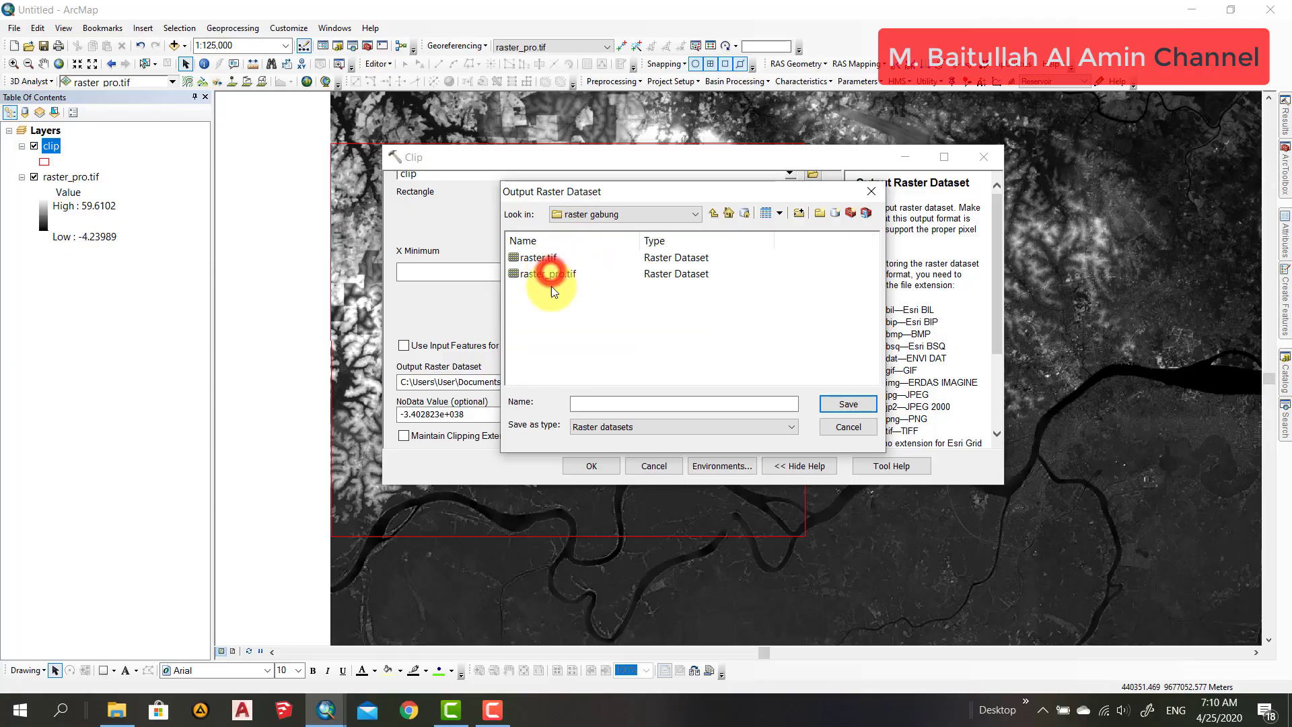
Step: Name the output raster rasterclip and run the Clip tool
left_click(584, 401)
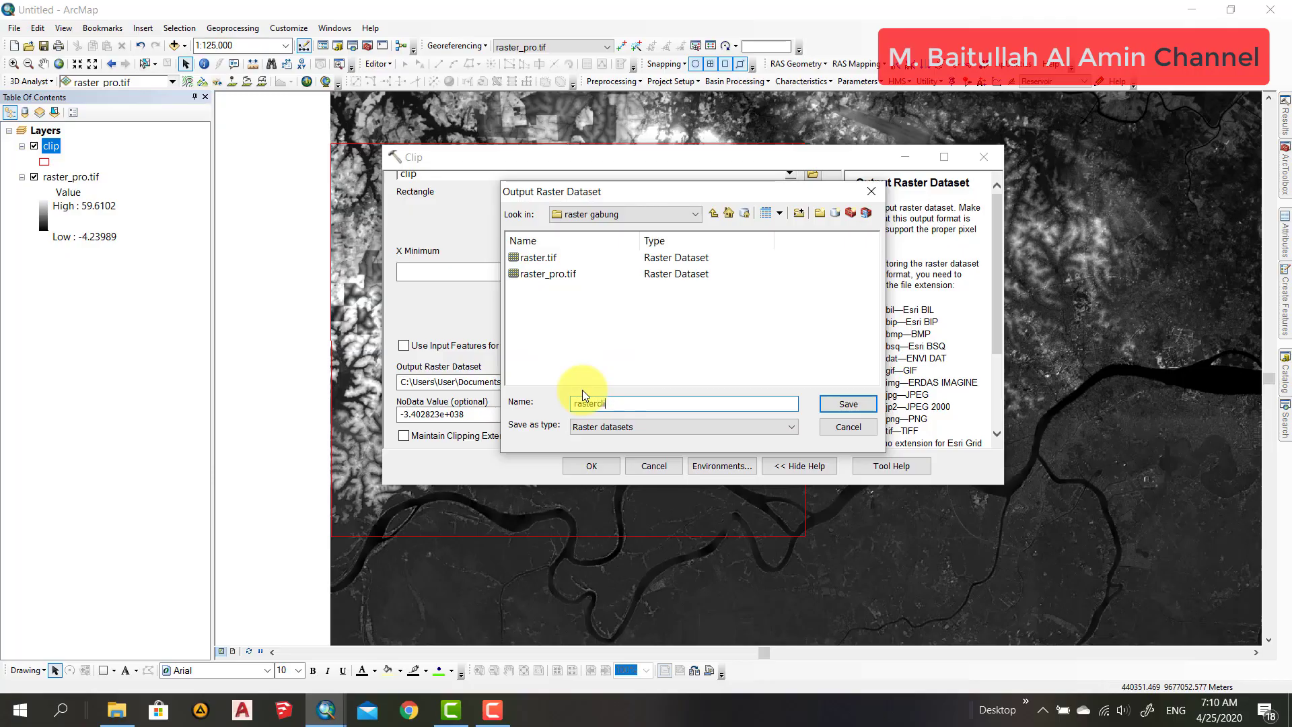
left_click(844, 407)
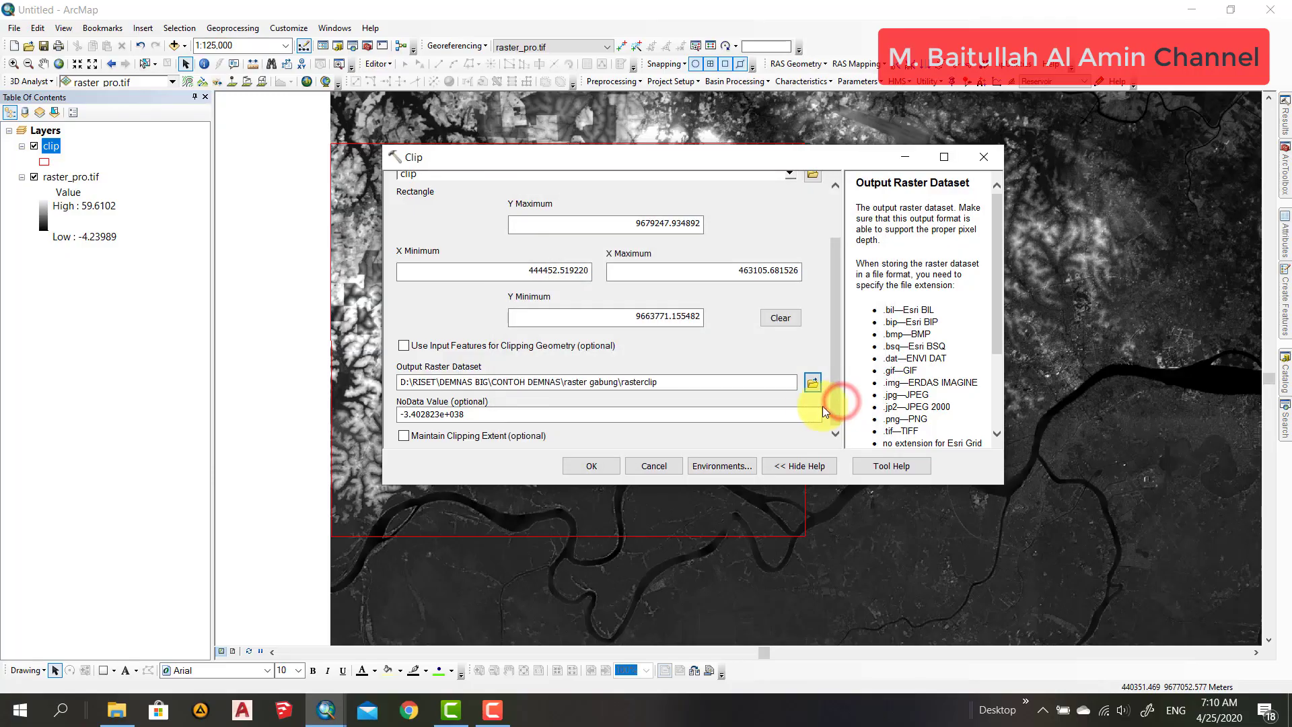
left_click(605, 467)
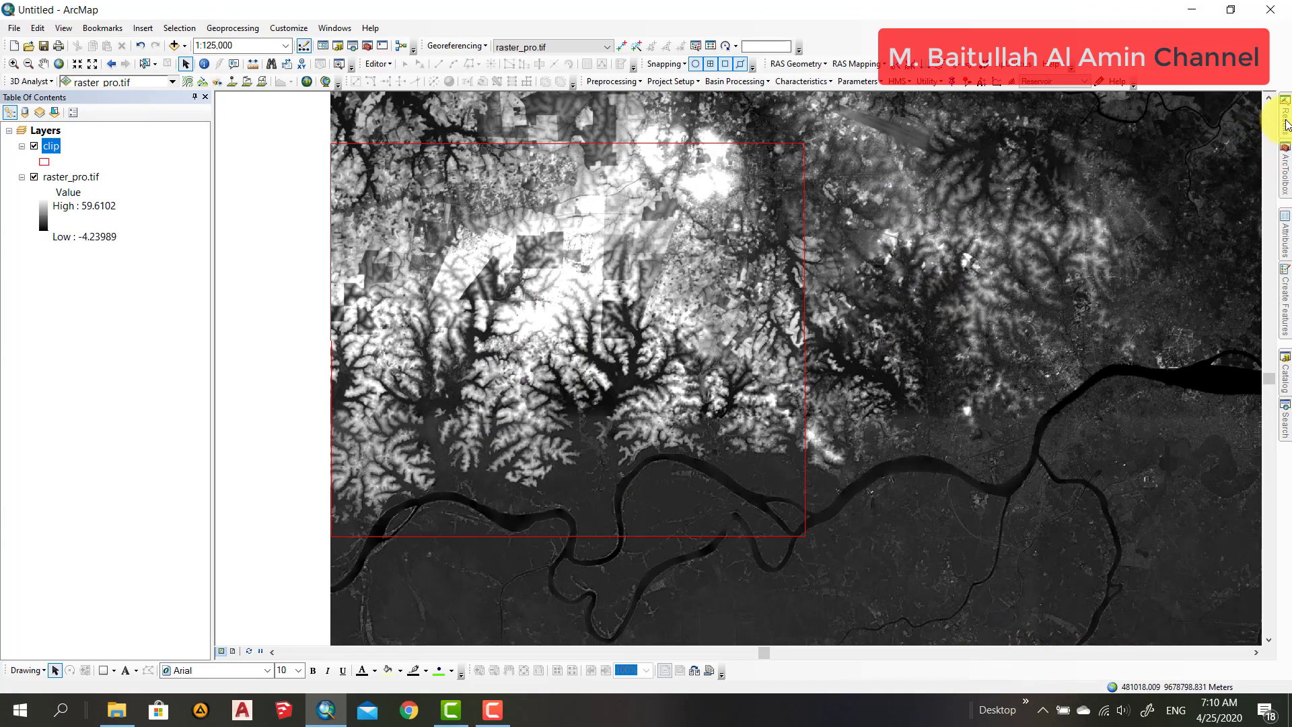
Step: Check the execution messages of the Clip run in the current session's geoprocessing results
left_click(1286, 125)
left_click(1008, 112)
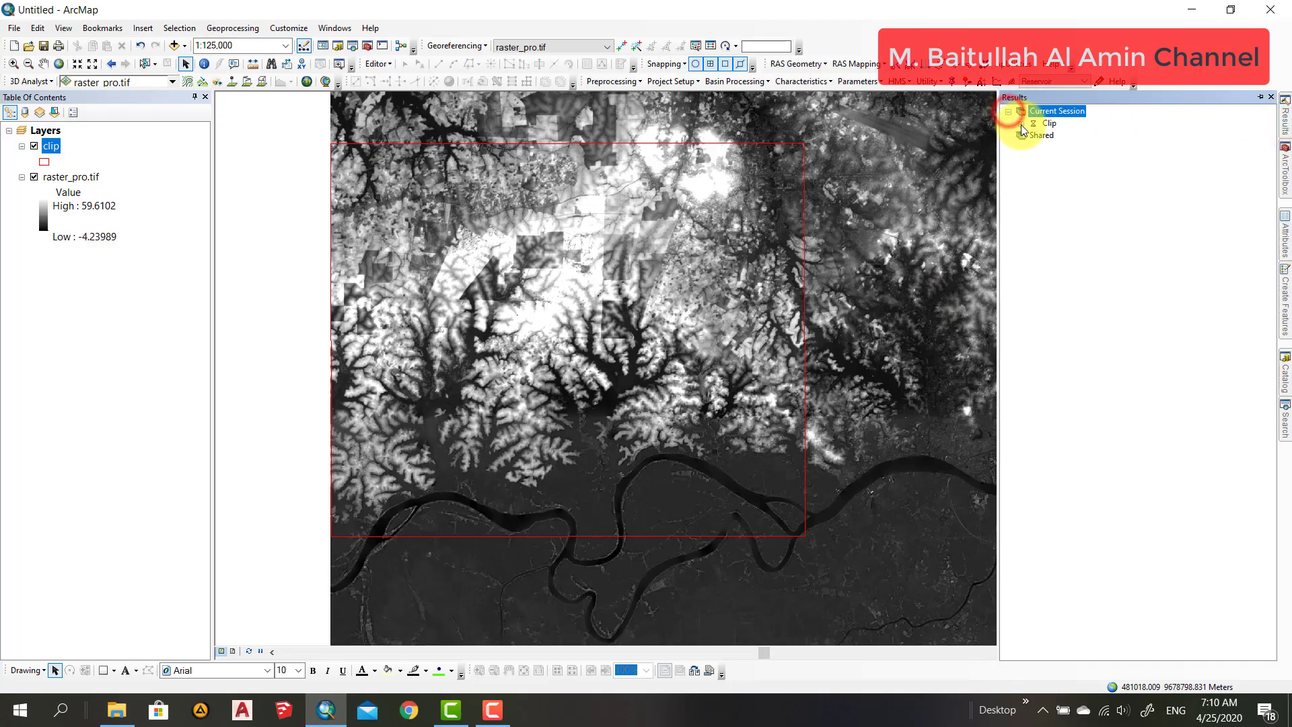
left_click(1022, 125)
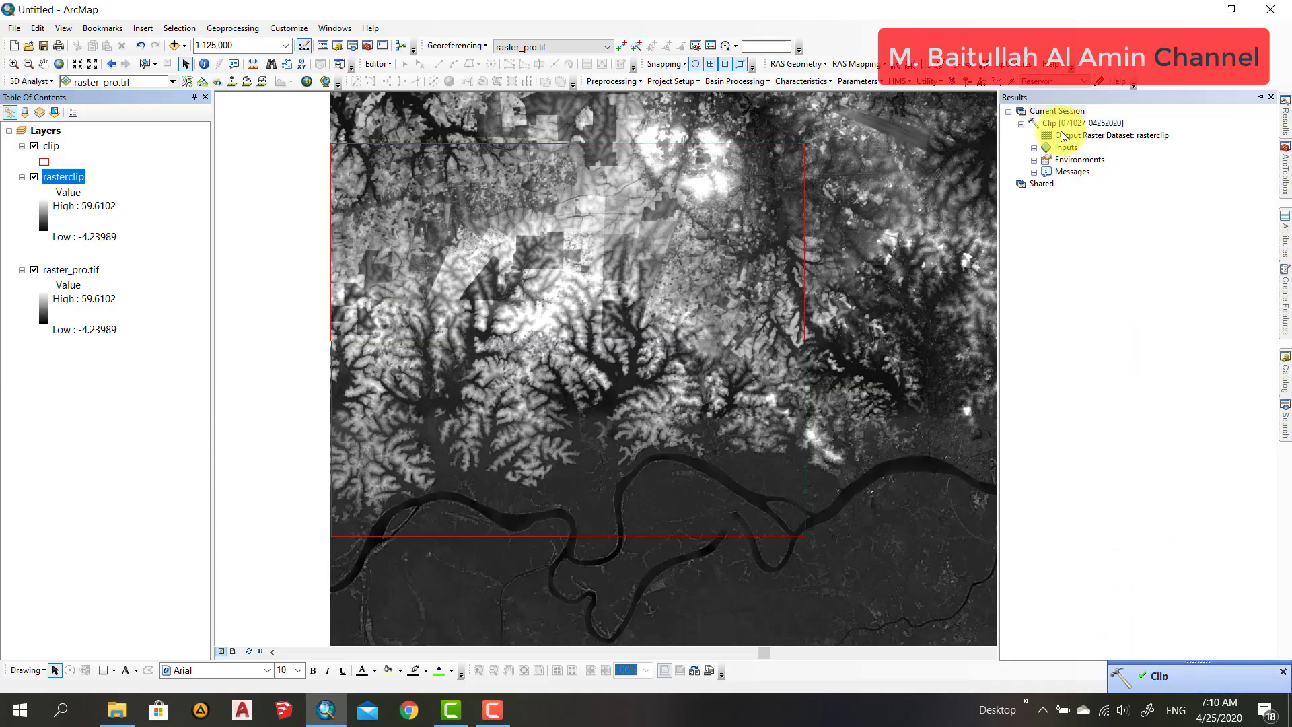
left_click(1034, 171)
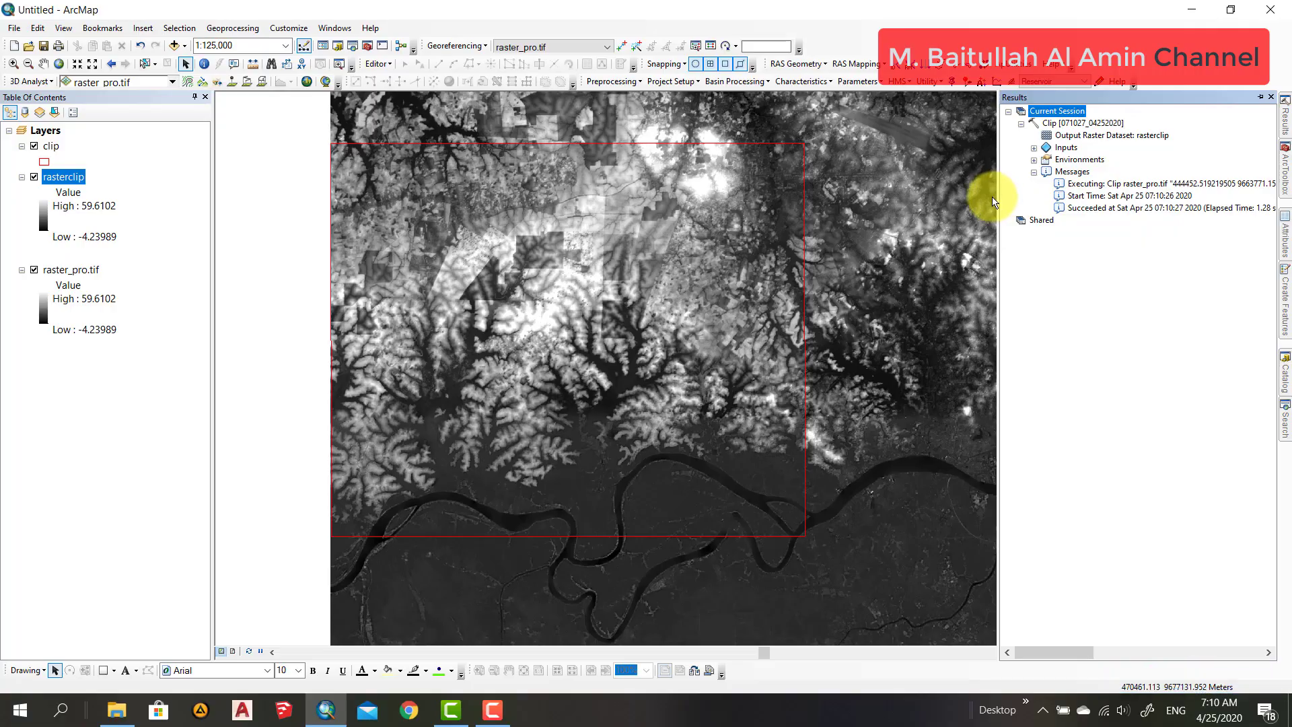
Step: Remove the raster_pro.tif and clip layers from the map, keeping only rasterclip
left_click(74, 273)
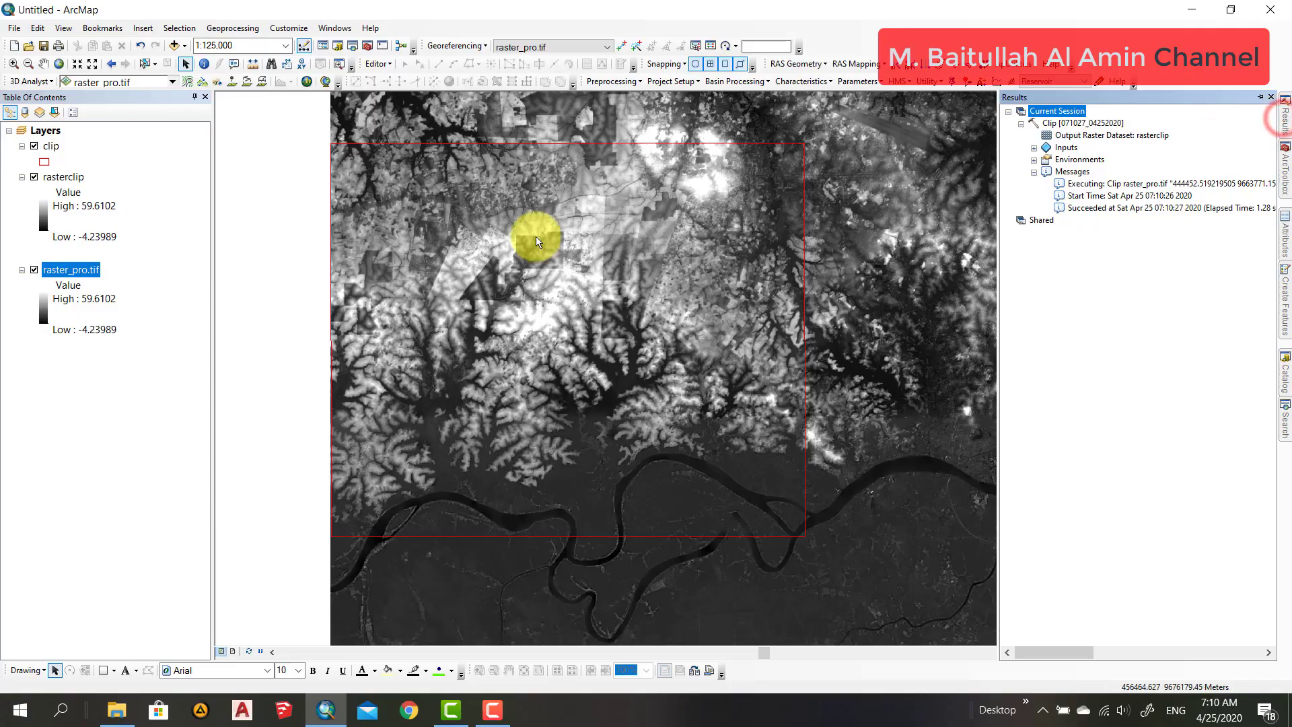
right_click(73, 273)
left_click(94, 290)
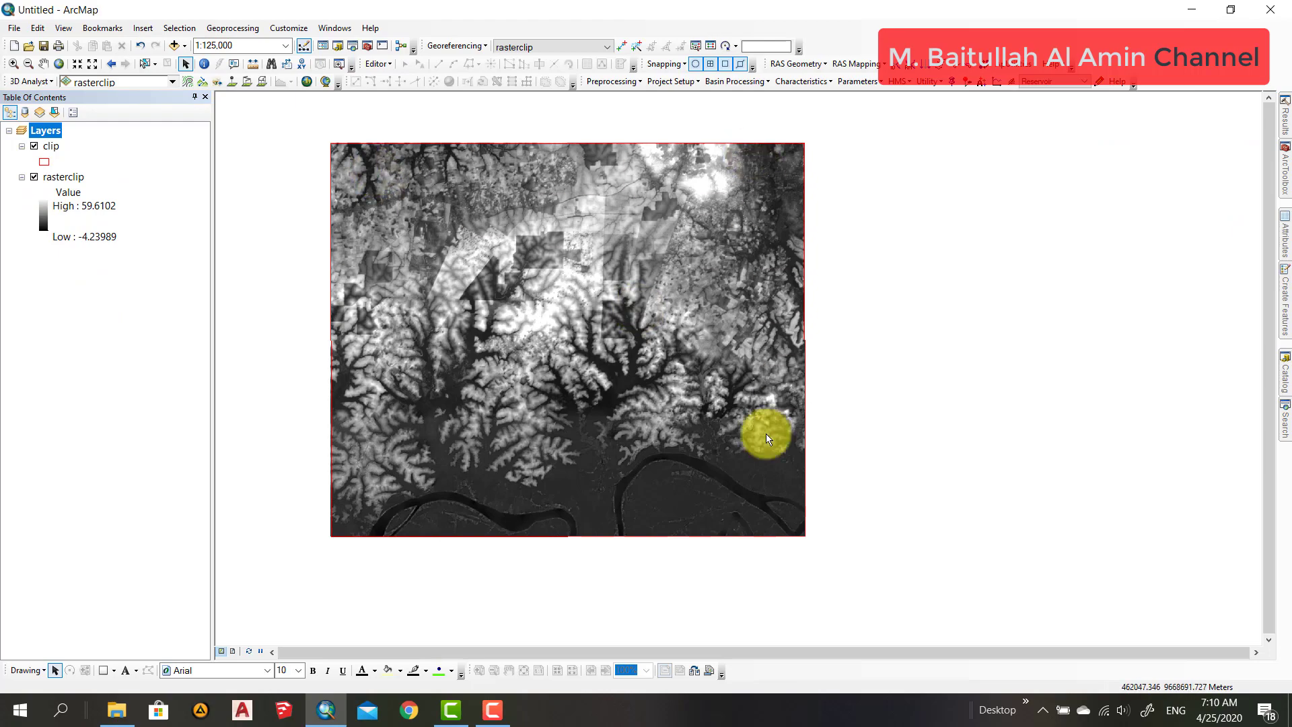
left_click(34, 145)
right_click(47, 147)
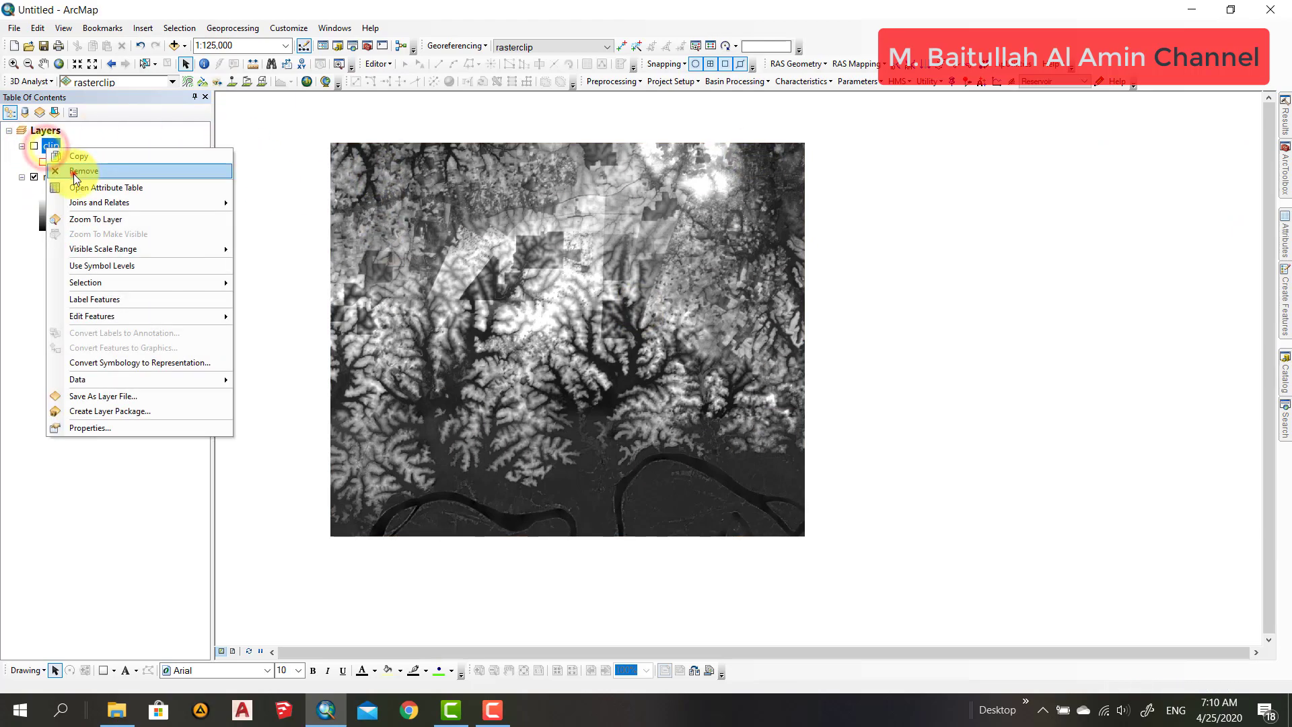
left_click(75, 171)
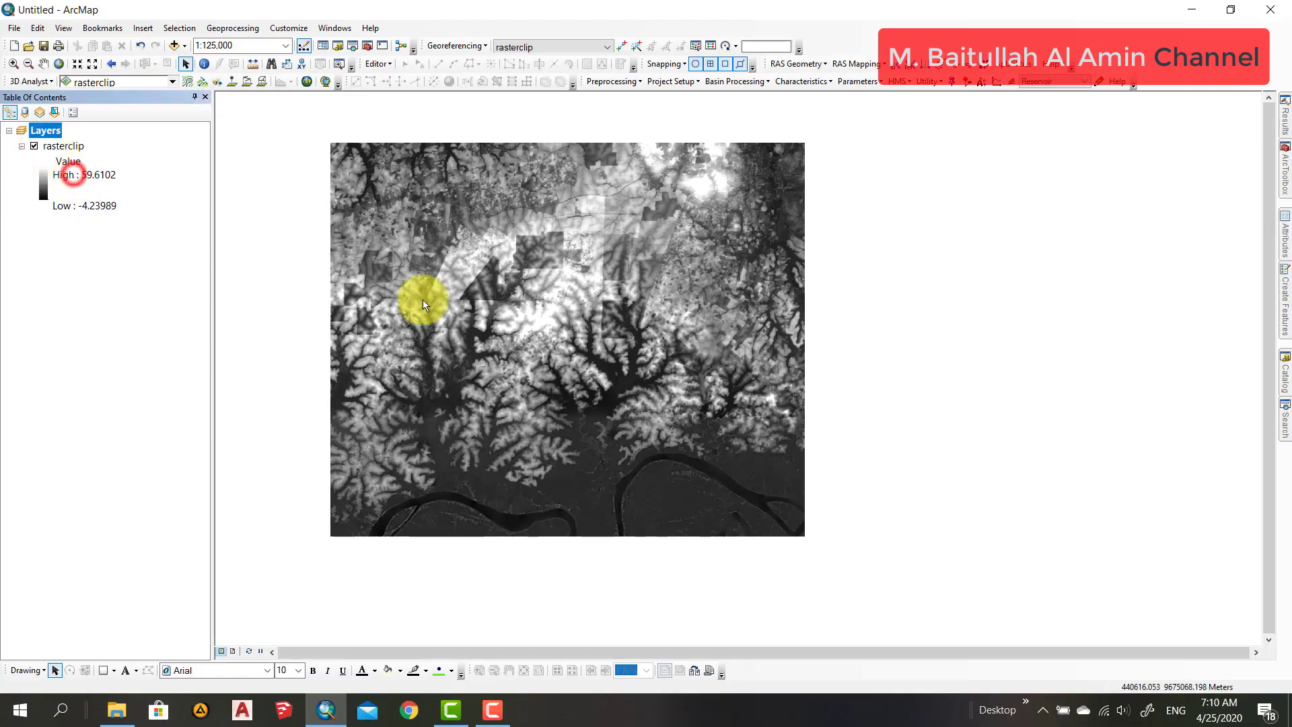
left_click(60, 64)
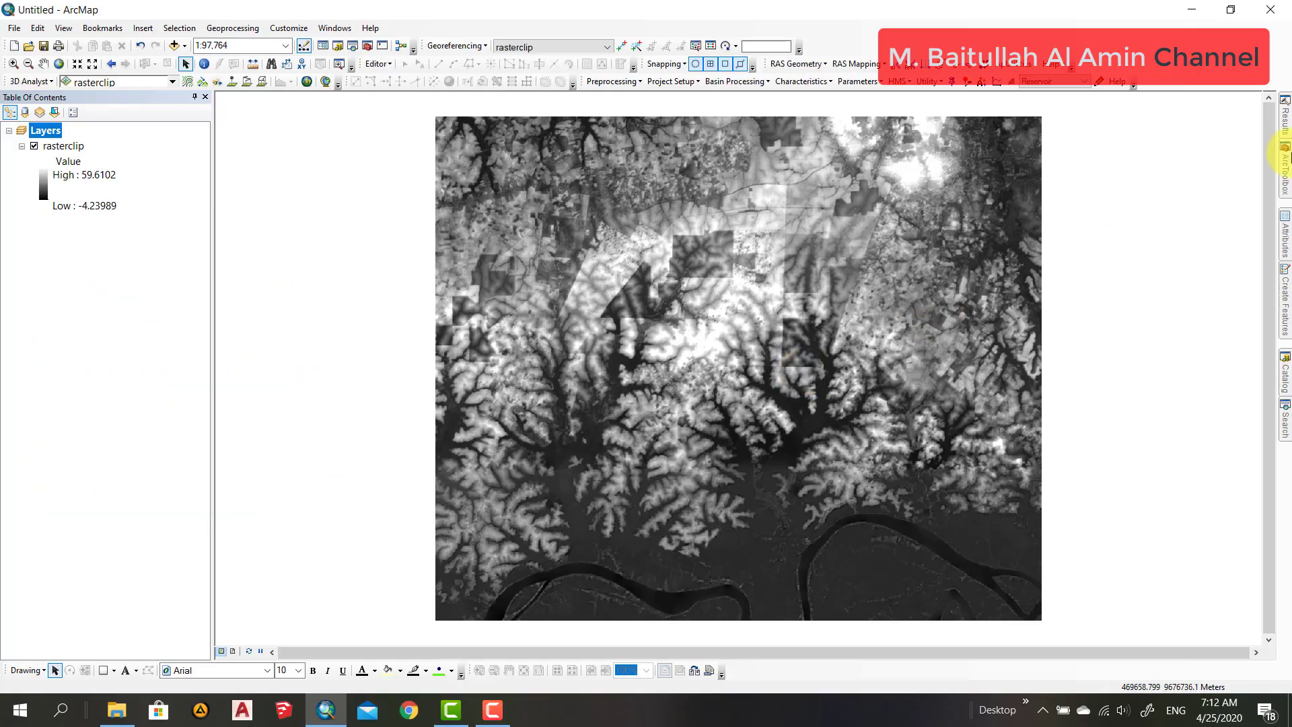
Step: Open the Spatial Analyst Hydrology Fill tool and set rasterclip as the input surface raster
left_click(1285, 162)
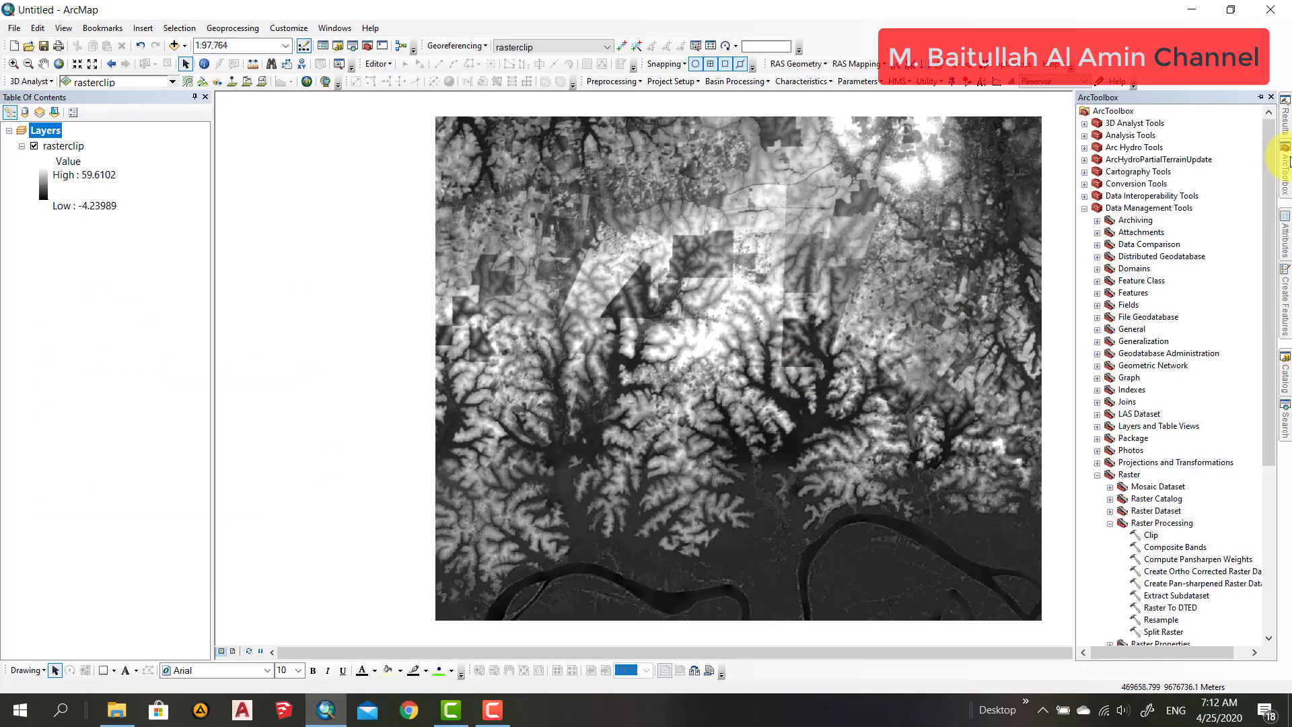
left_click(1085, 208)
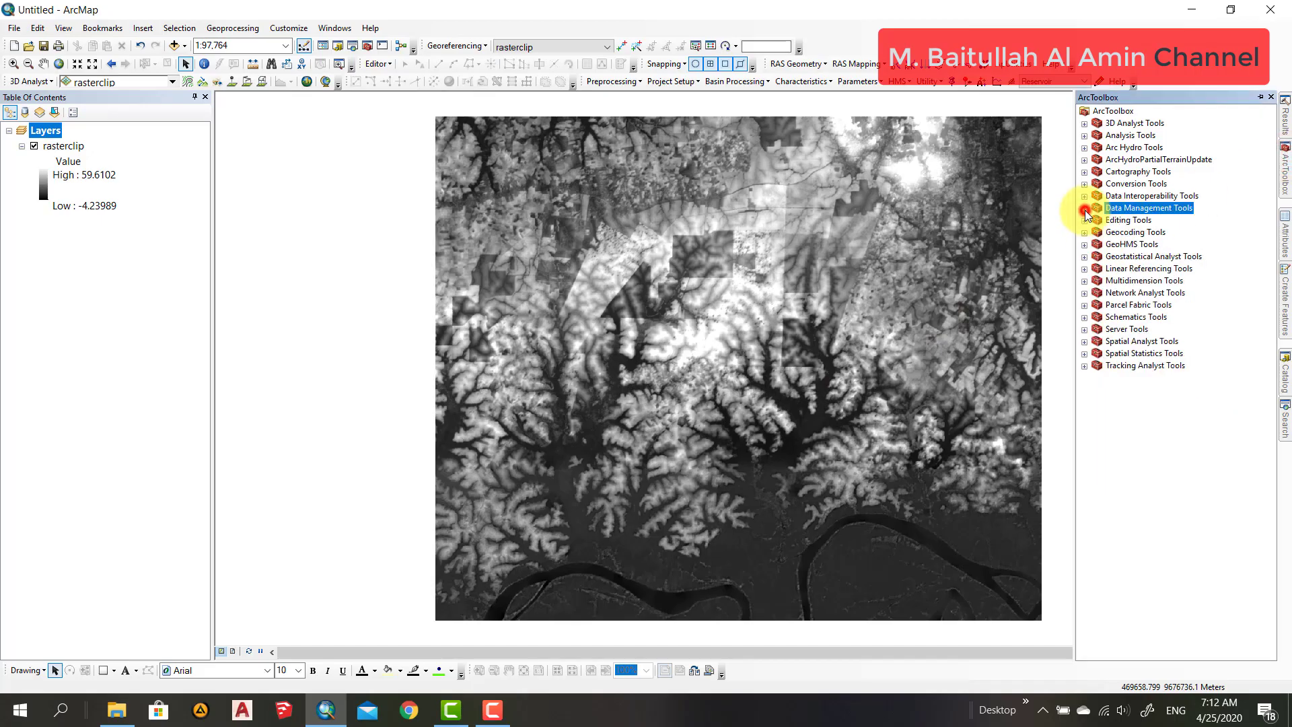
left_click(1086, 342)
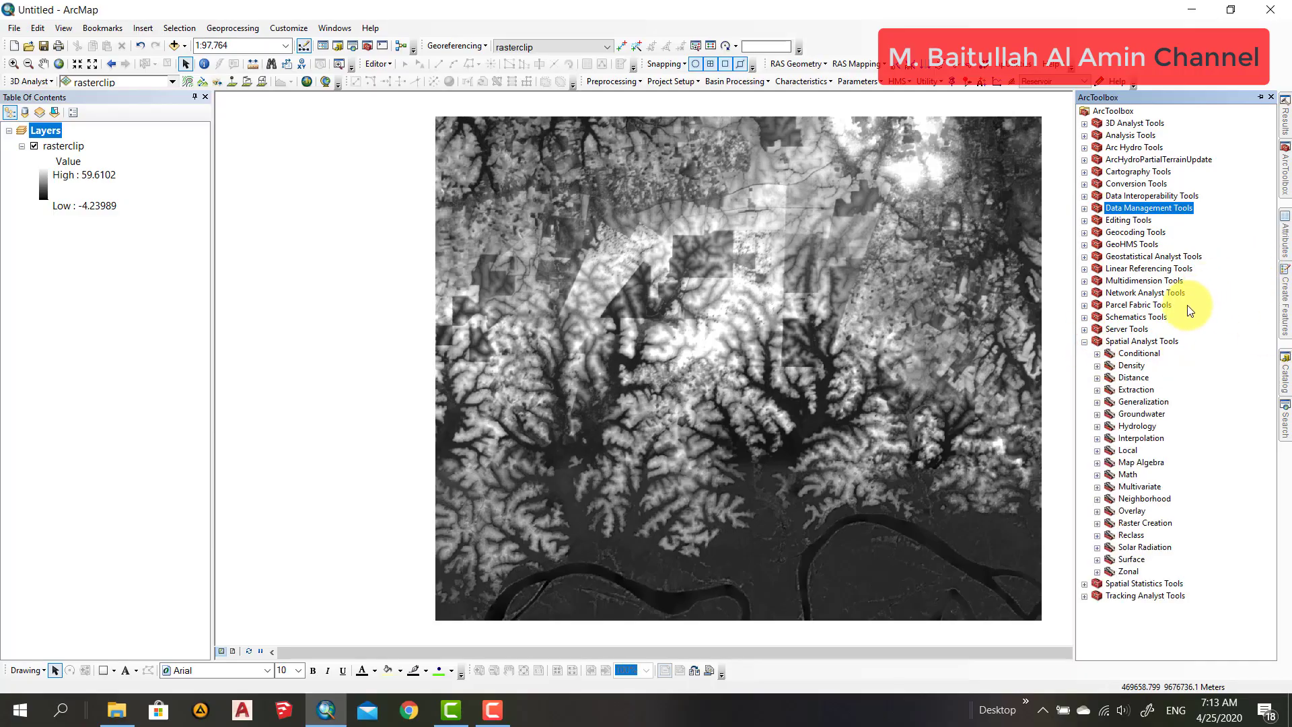
left_click(1097, 427)
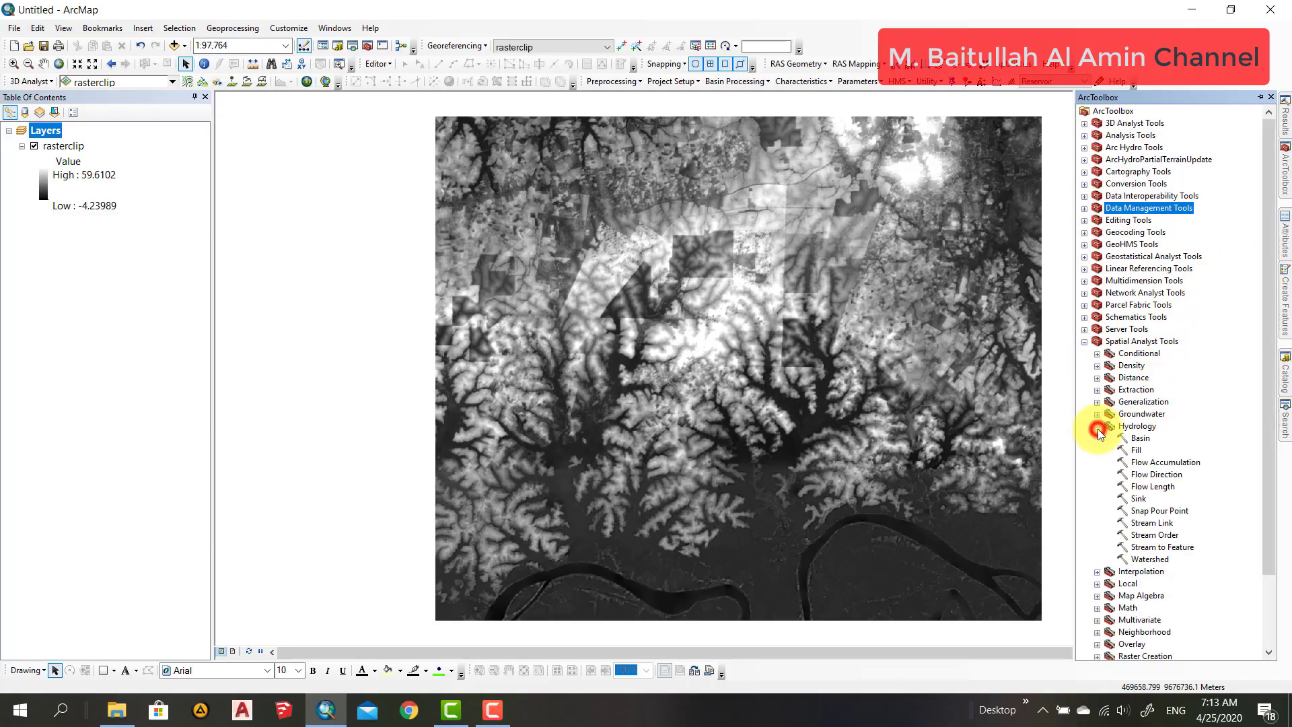
left_click(1138, 450)
double_click(1137, 451)
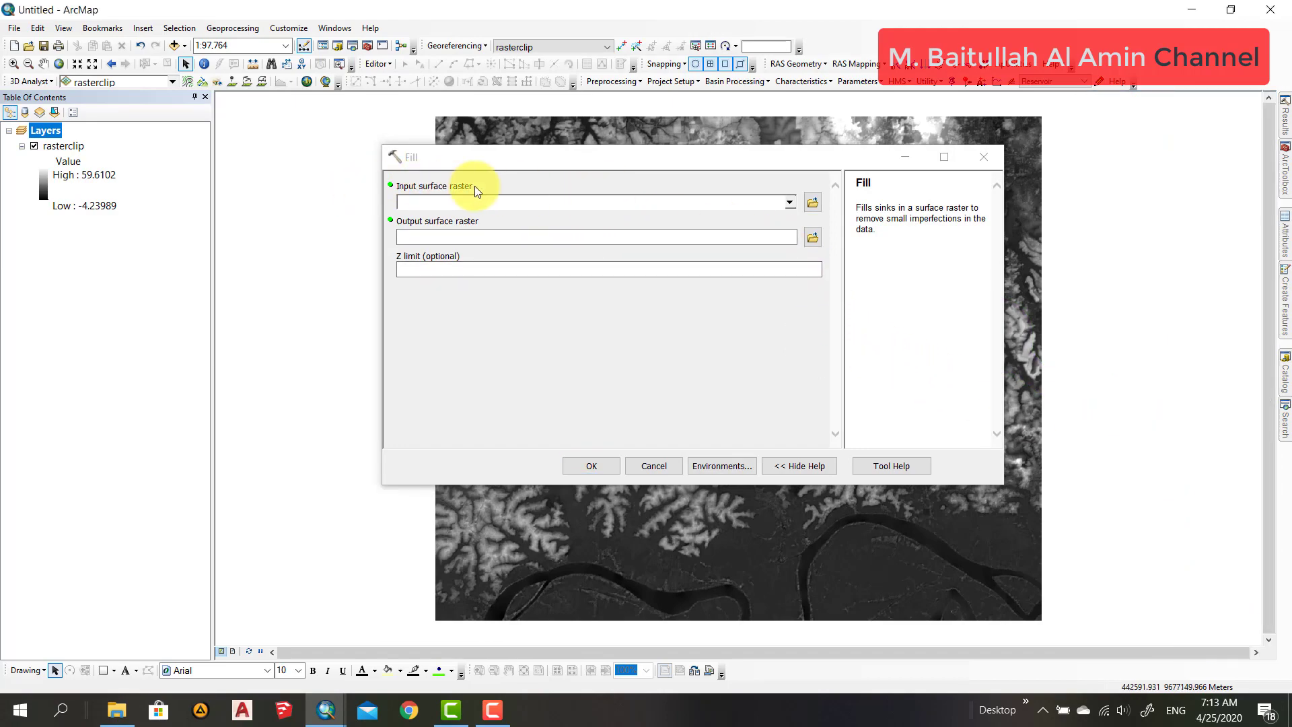
left_click(789, 204)
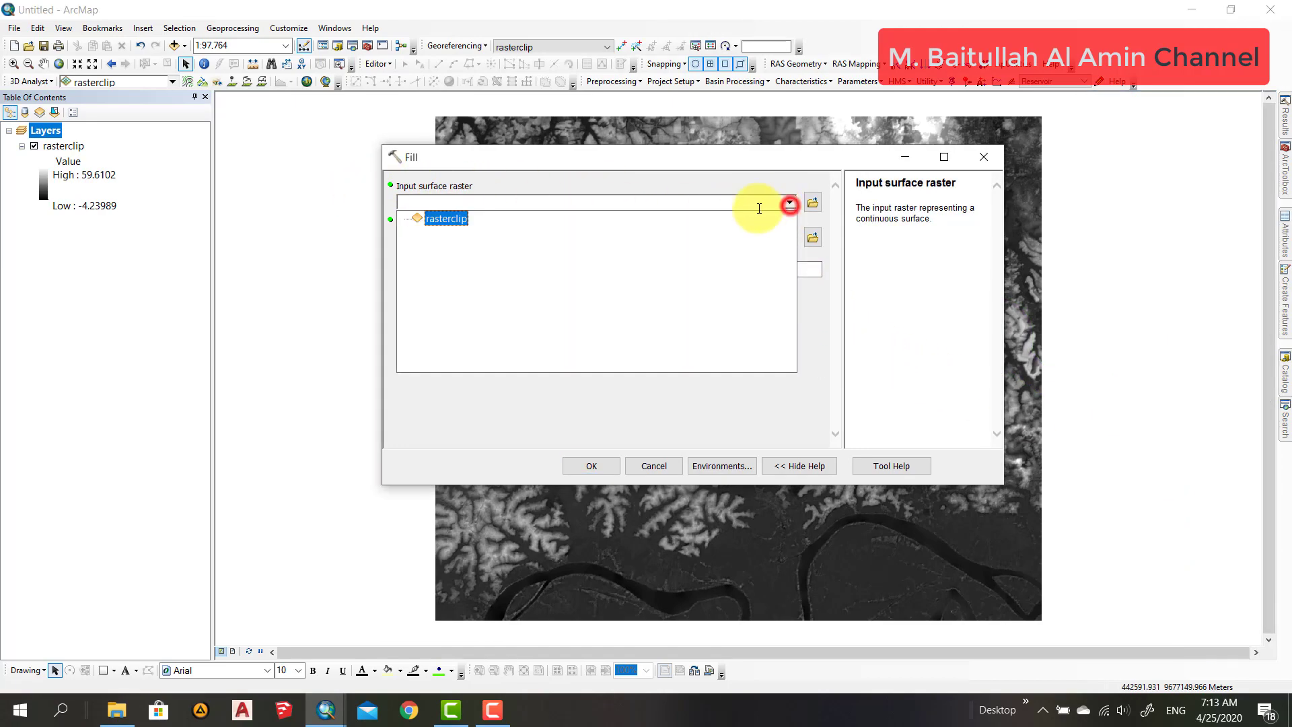
left_click(451, 222)
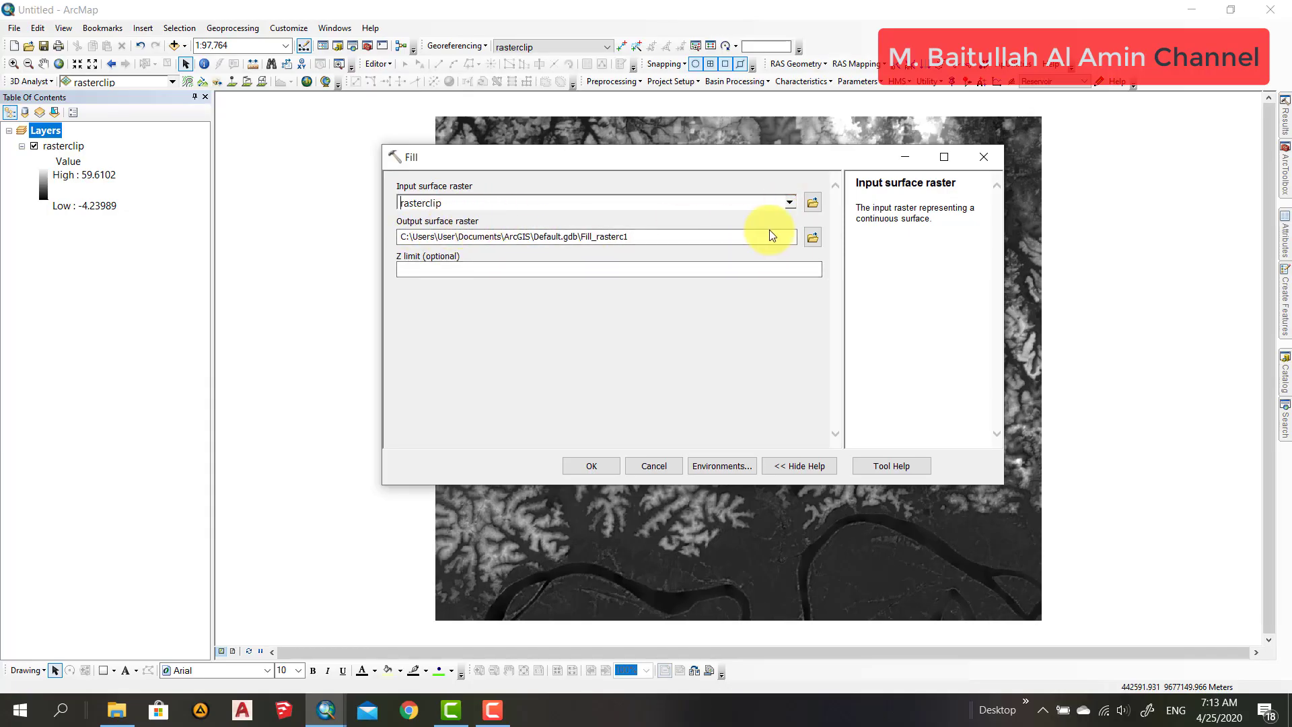
Step: Create a folder named watershed inside raster gabung and open it as the Fill output location
left_click(813, 236)
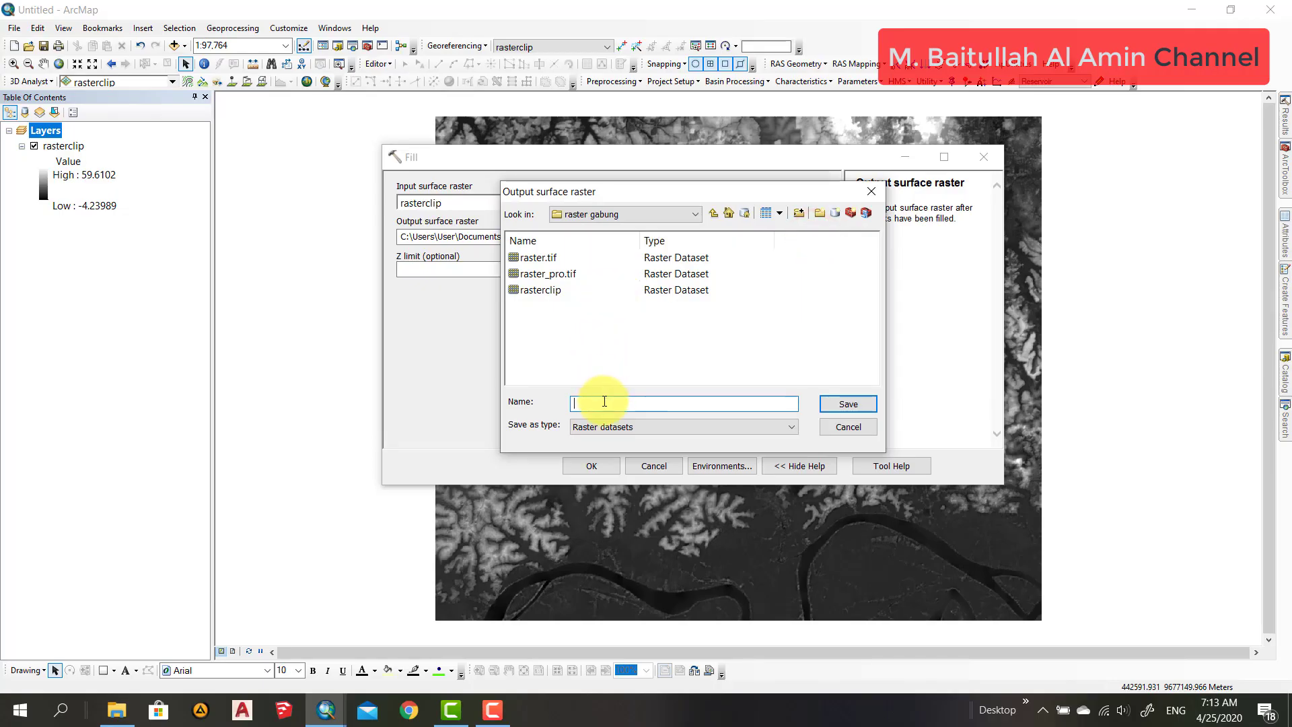
left_click(819, 213)
type("wa")
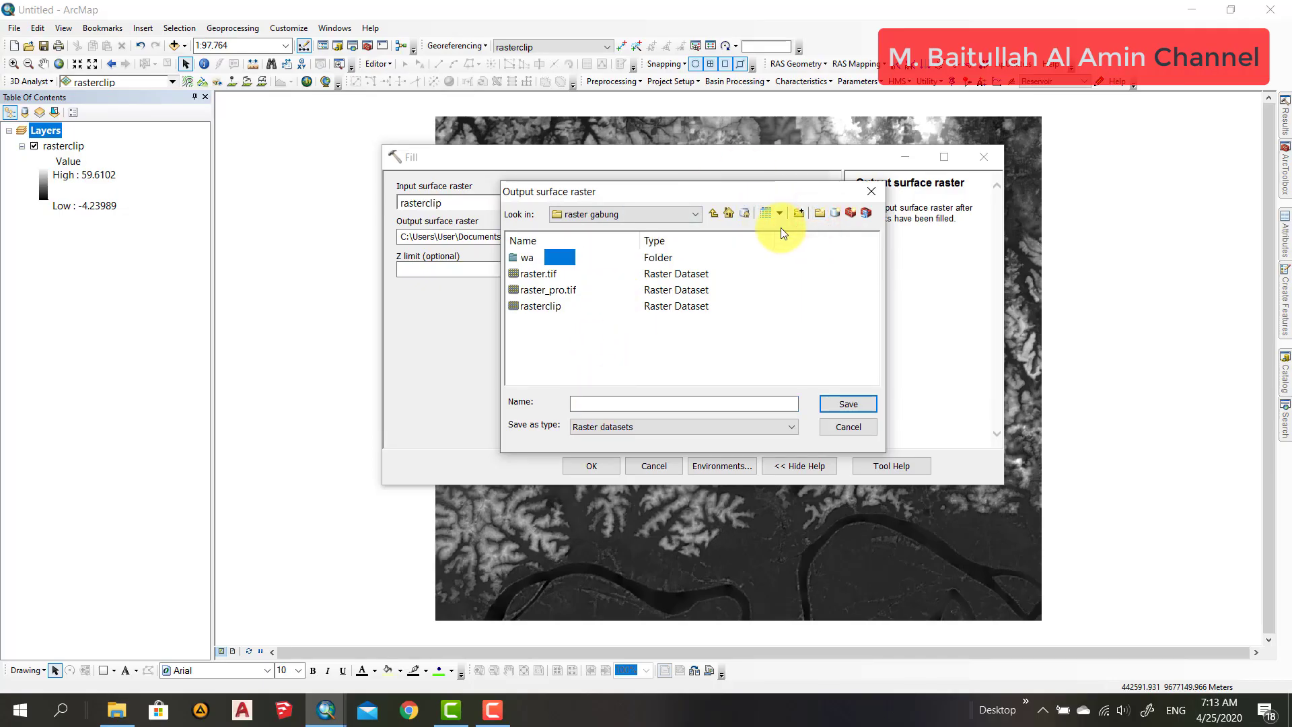
type("tershed")
left_click(638, 299)
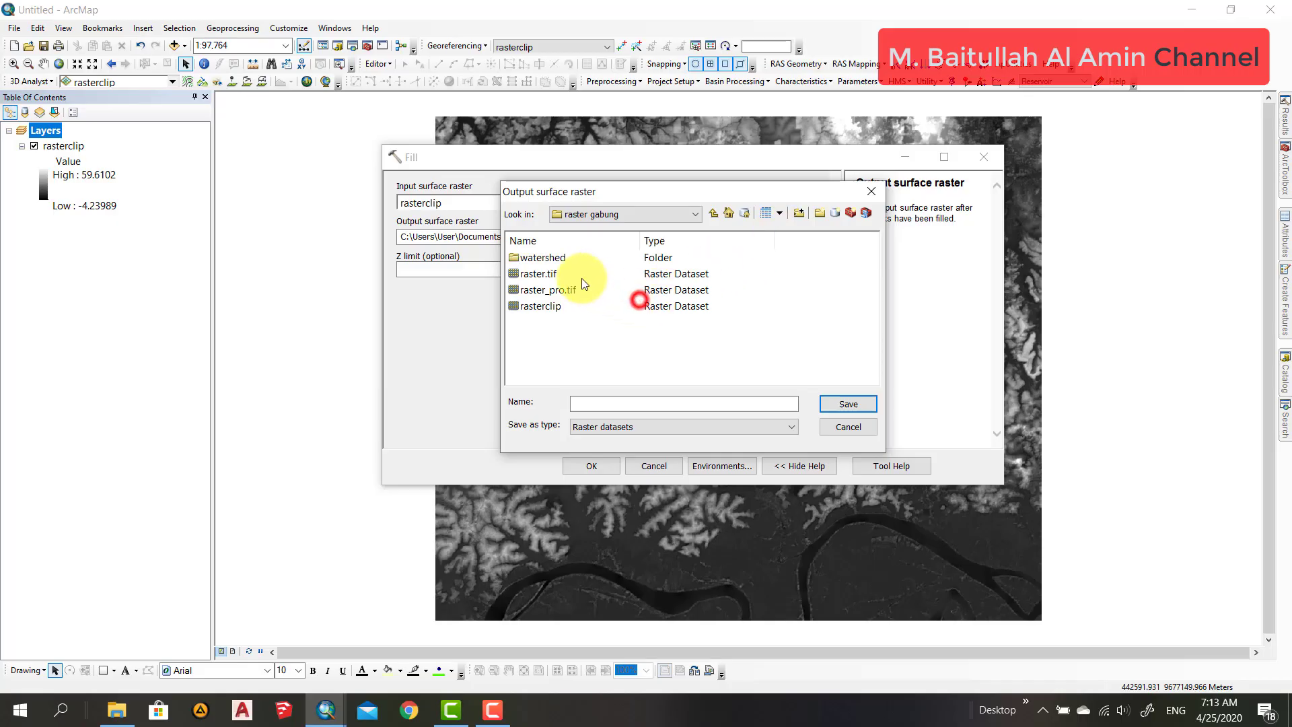
double_click(545, 257)
Step: Name the output surface raster fill and run the Fill tool
left_click(691, 406)
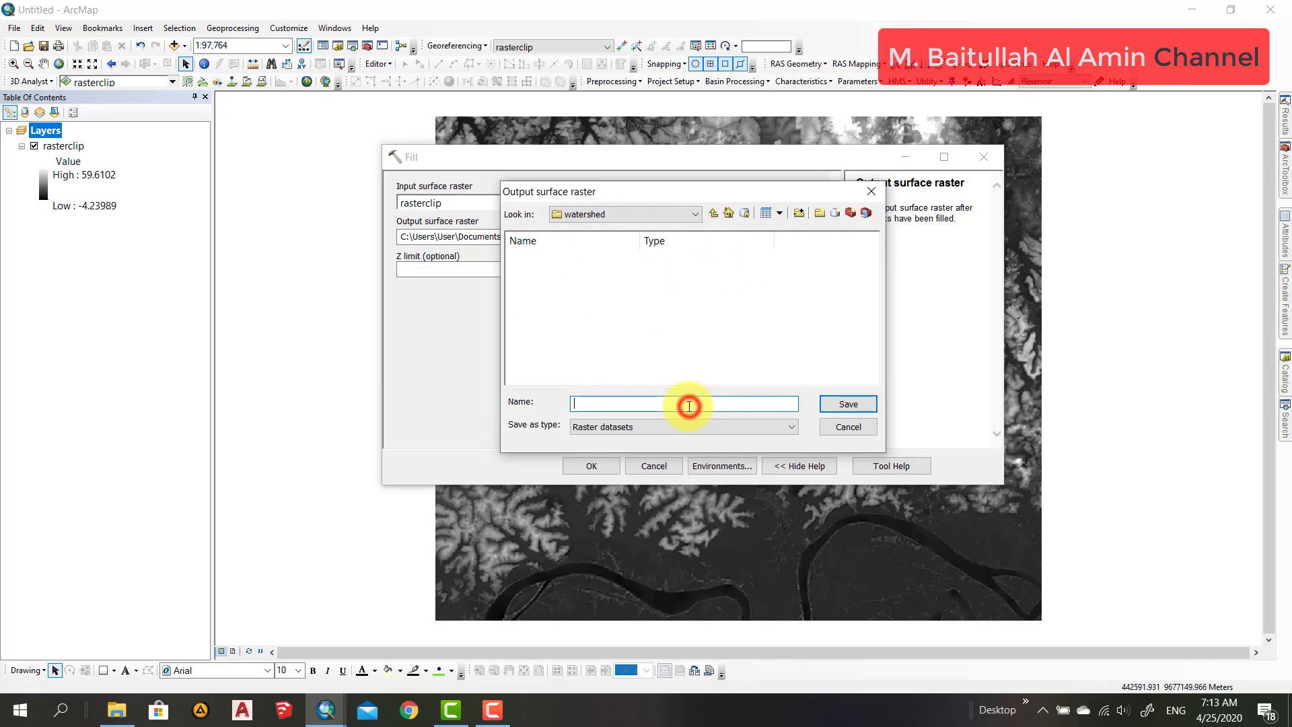
type("fill")
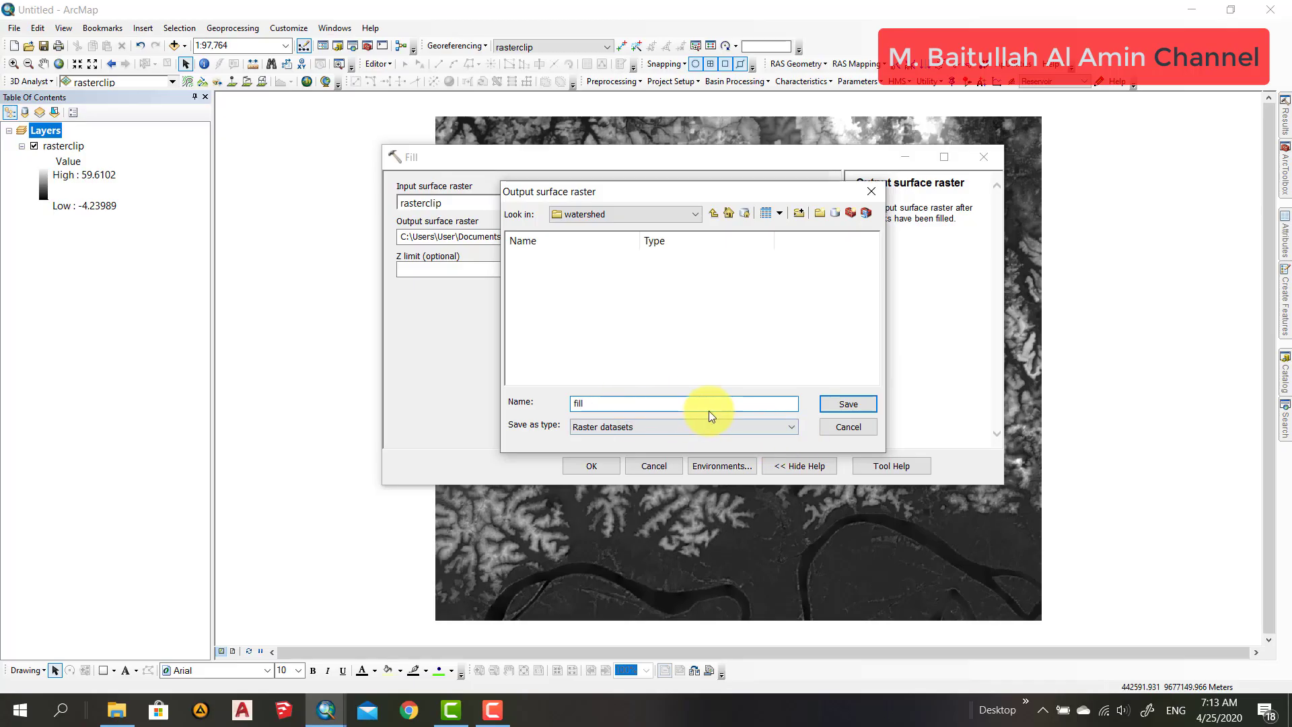
left_click(835, 405)
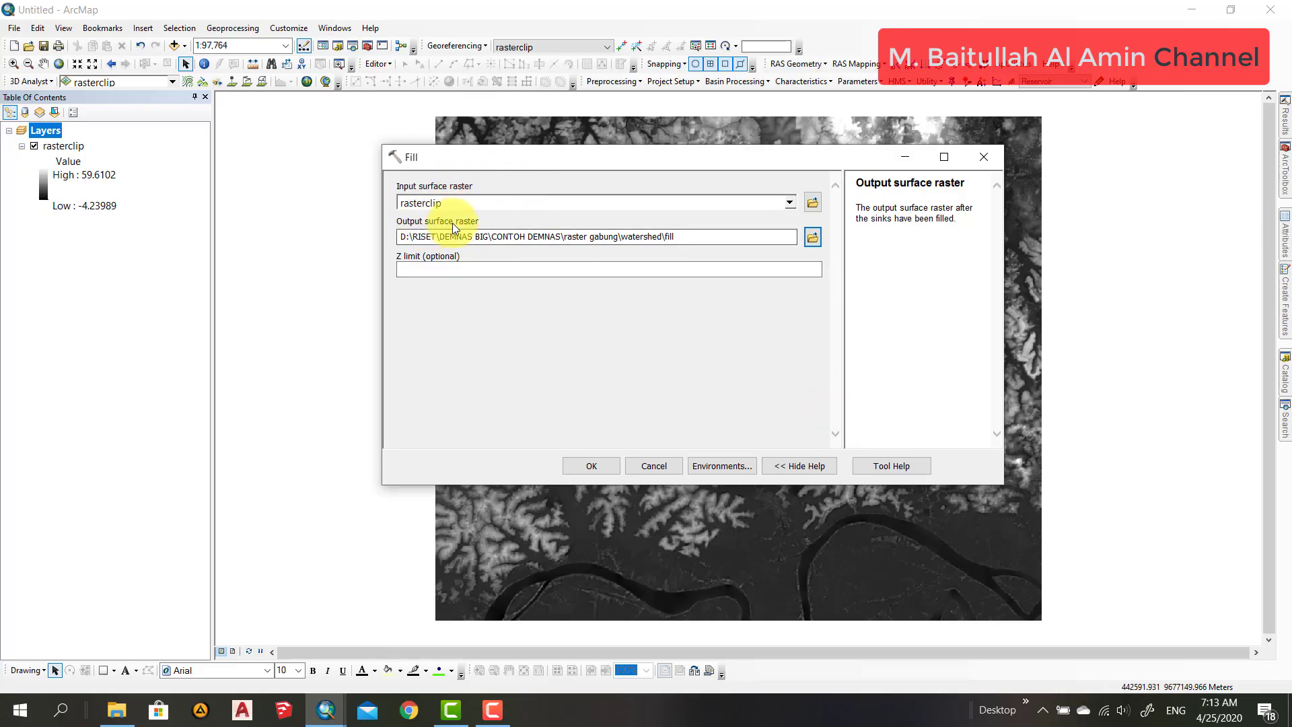
left_click(589, 465)
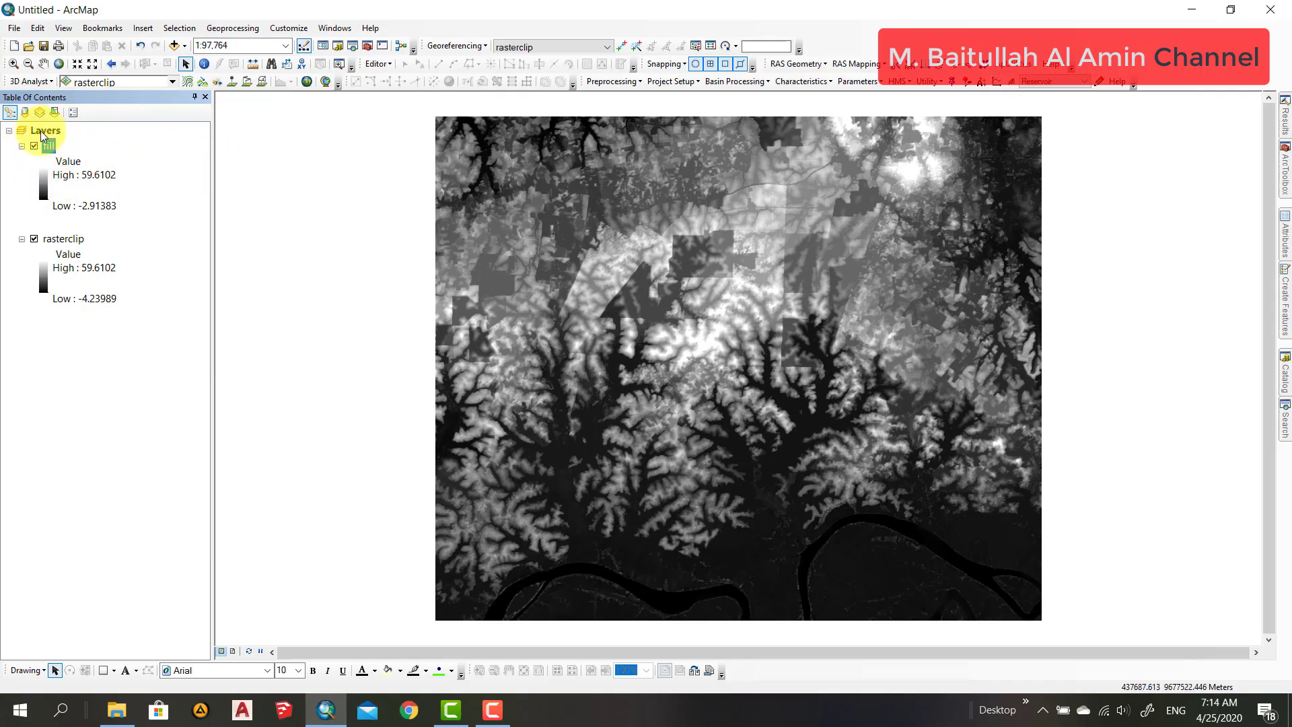
Step: Open the Spatial Analyst Hydrology Flow Direction tool and set fill as the input surface raster
left_click(1284, 173)
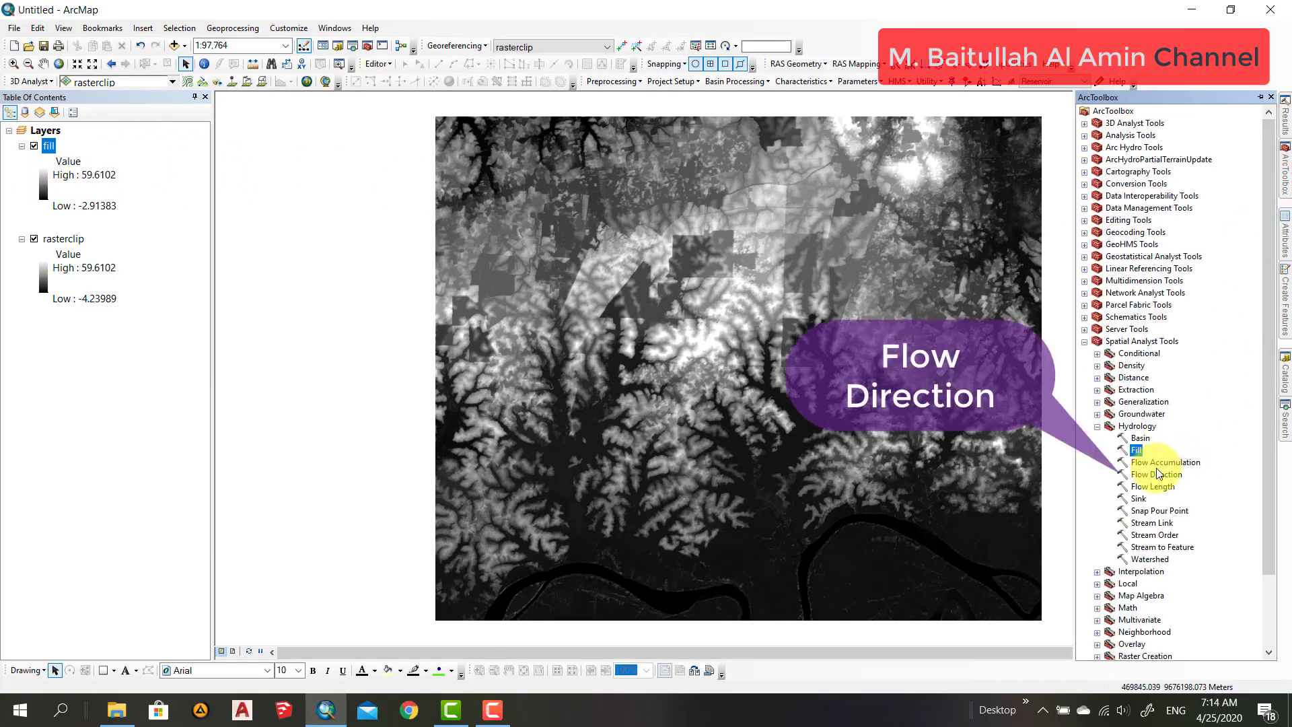
double_click(1155, 475)
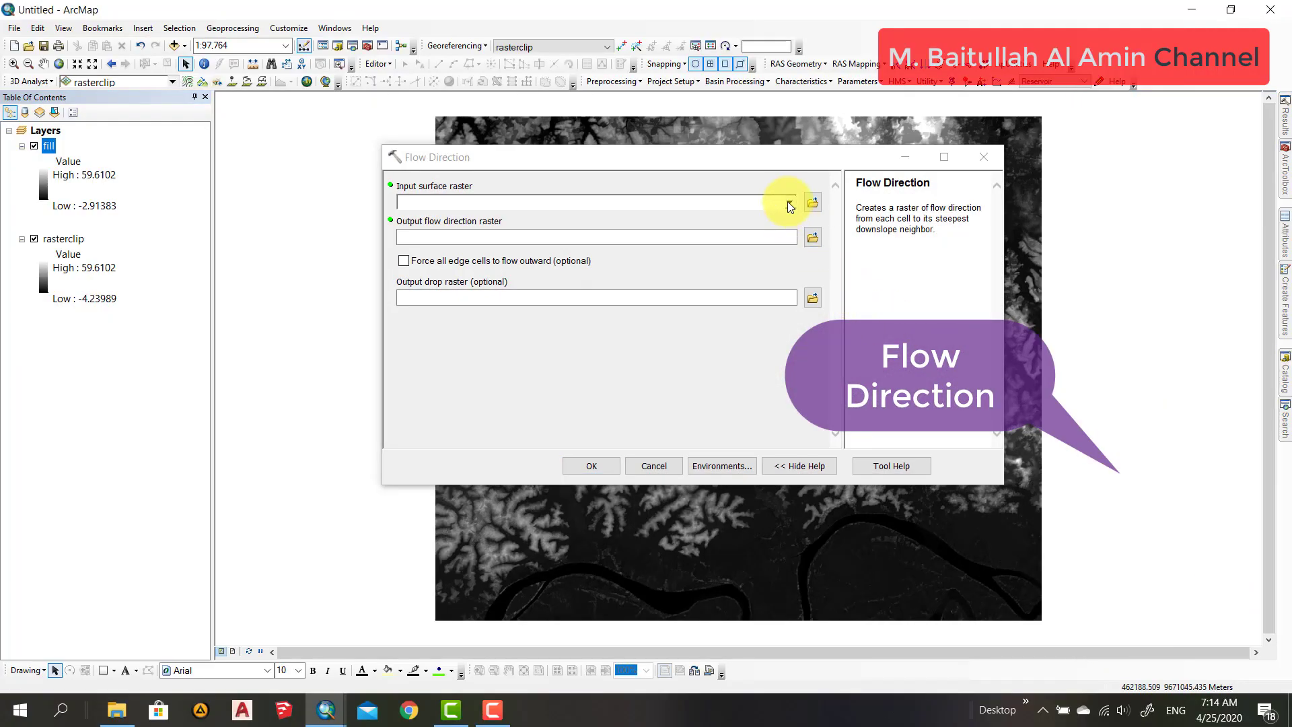
left_click(790, 204)
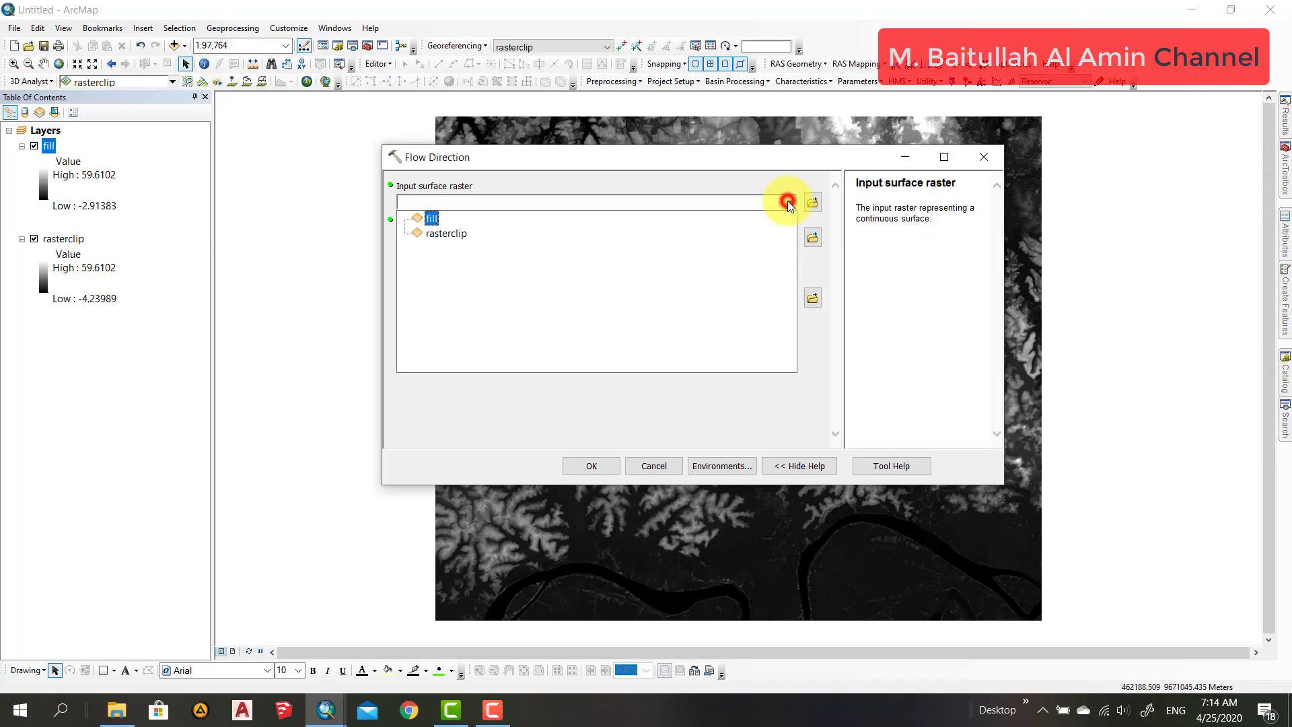
left_click(431, 222)
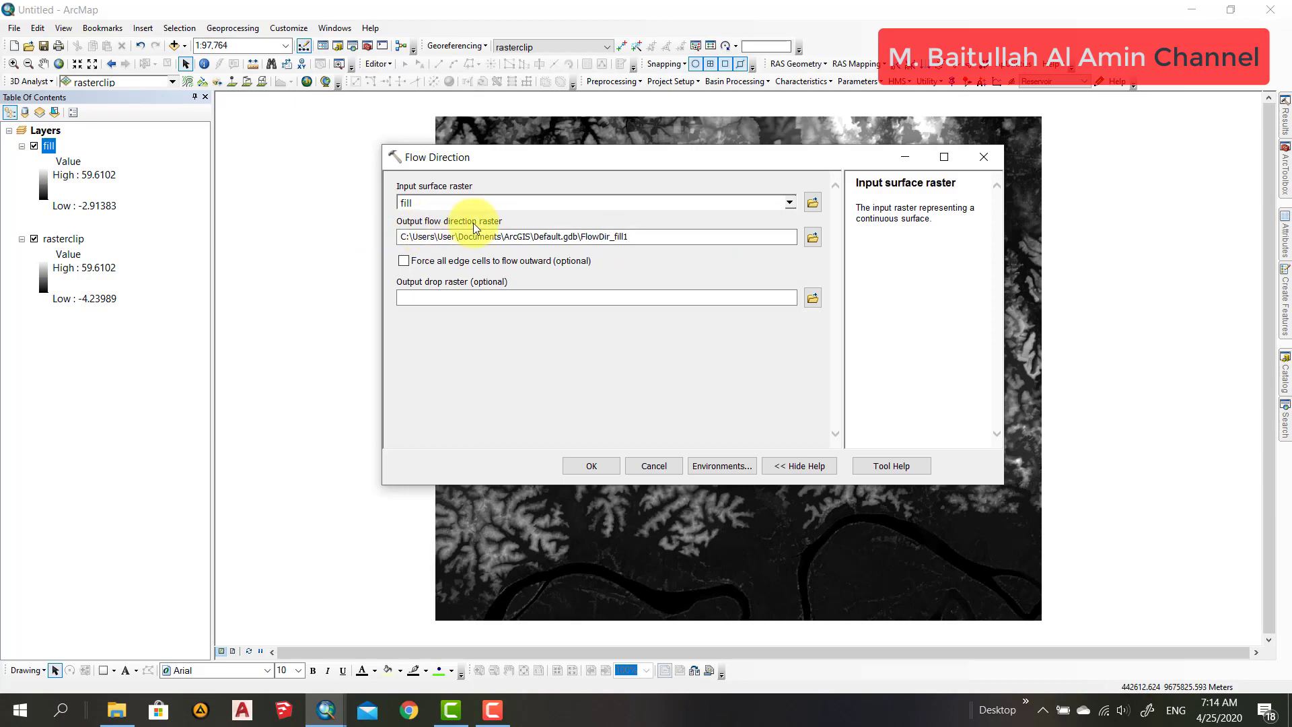
Step: Name the output flow direction raster flowdir in the watershed folder and run the Flow Direction tool
left_click(811, 238)
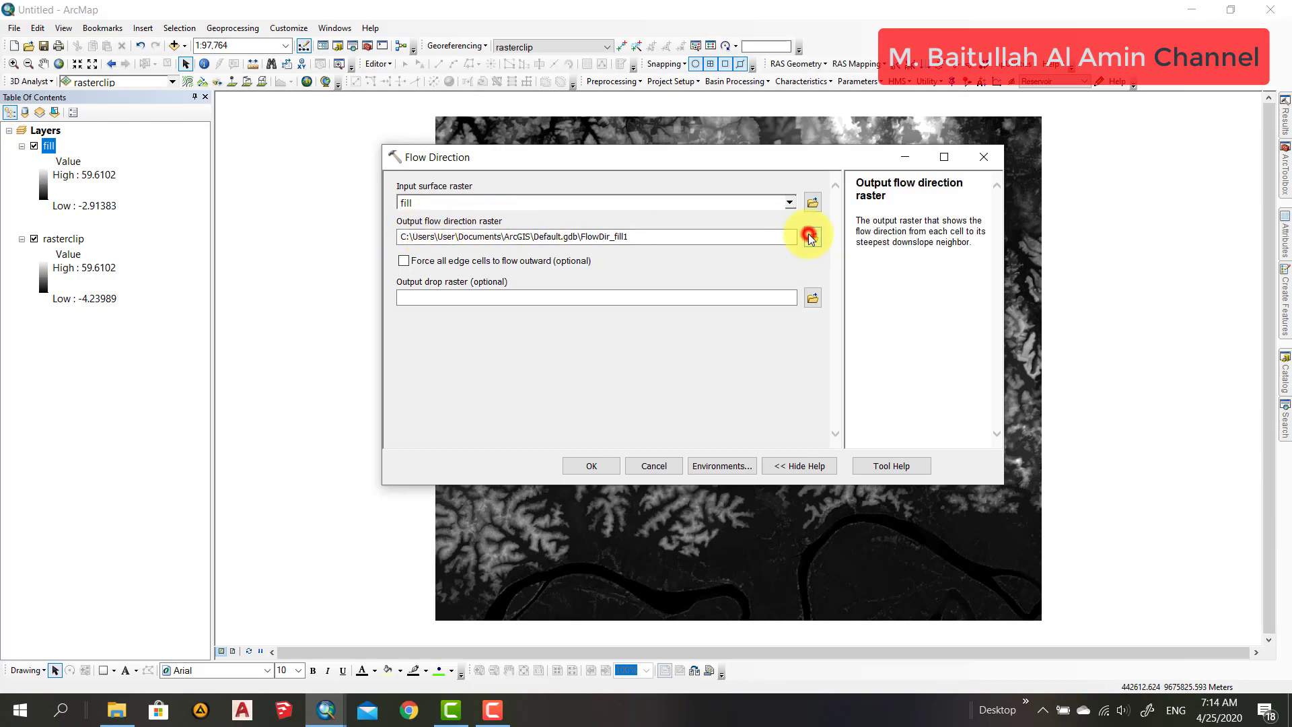
left_click(622, 402)
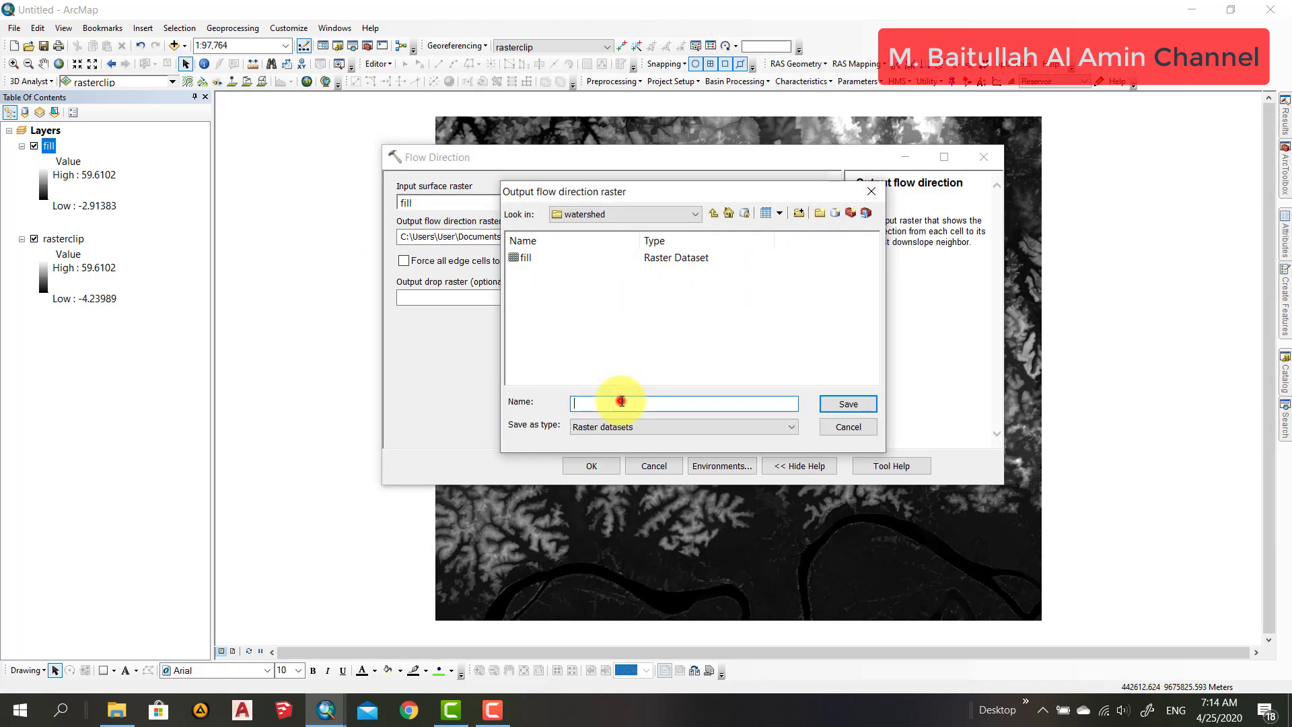
type("flowdir")
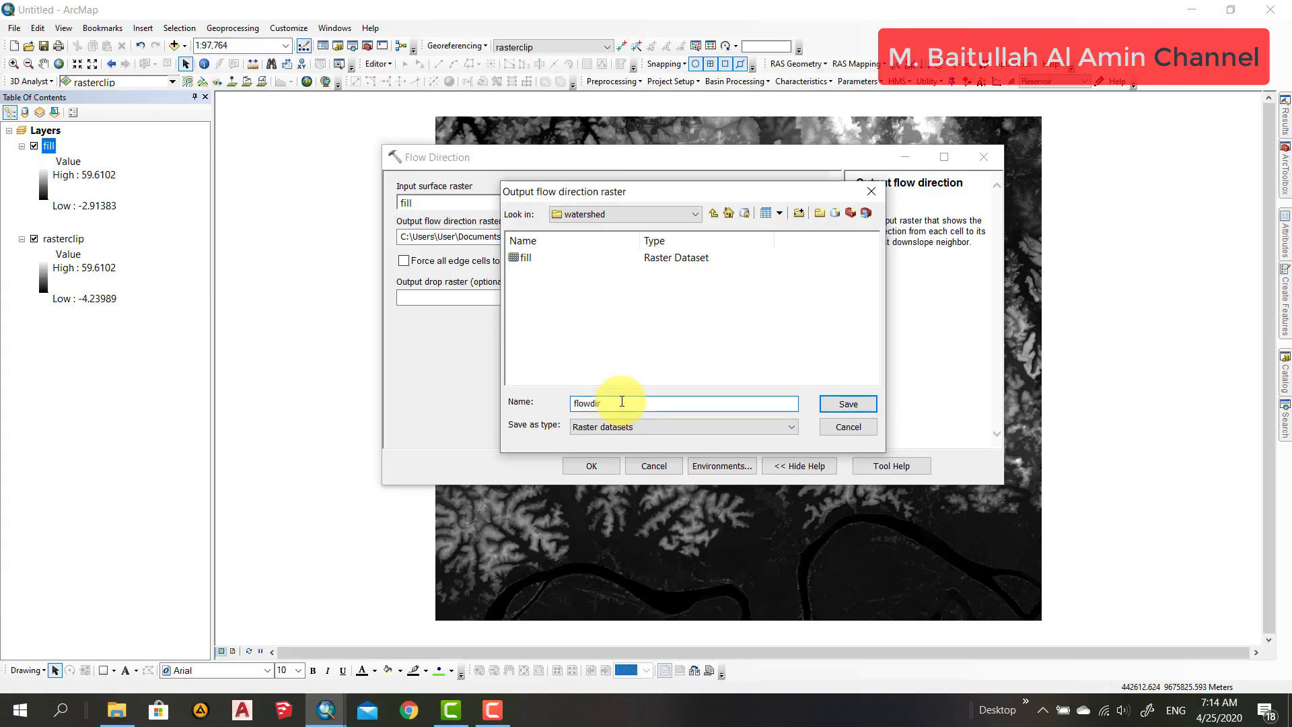
left_click(834, 404)
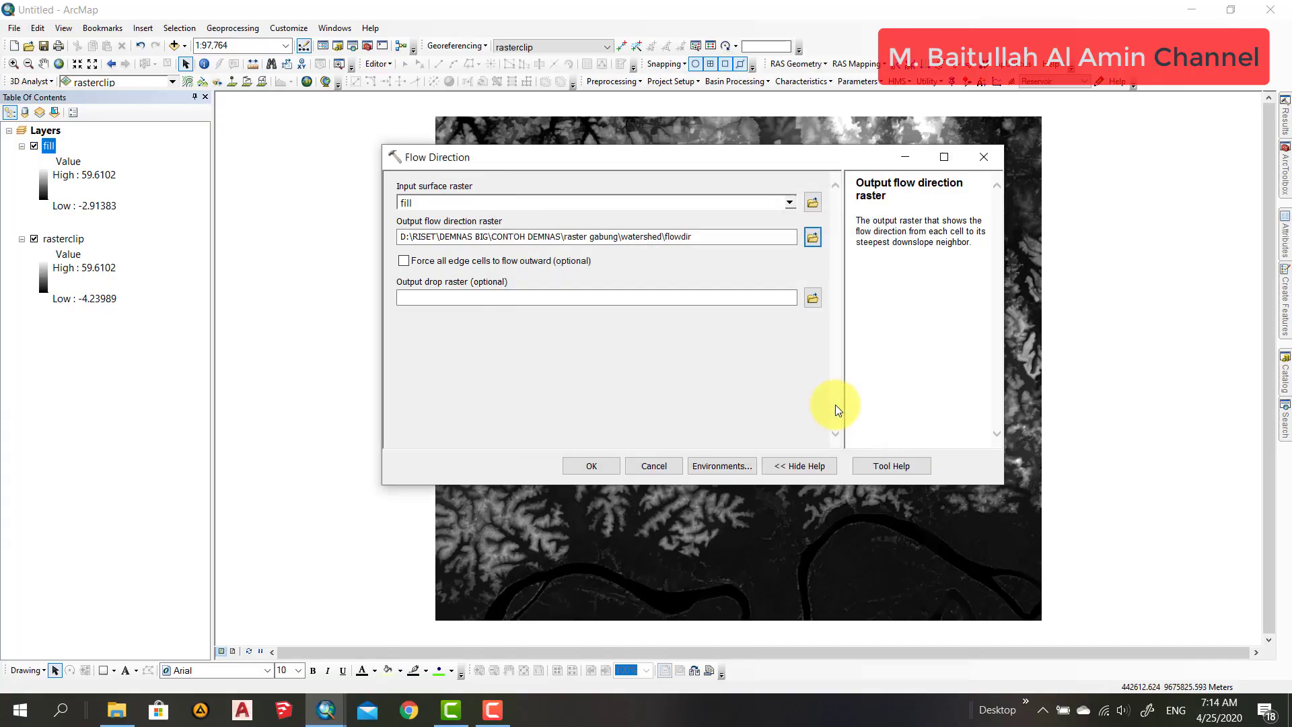
left_click(603, 469)
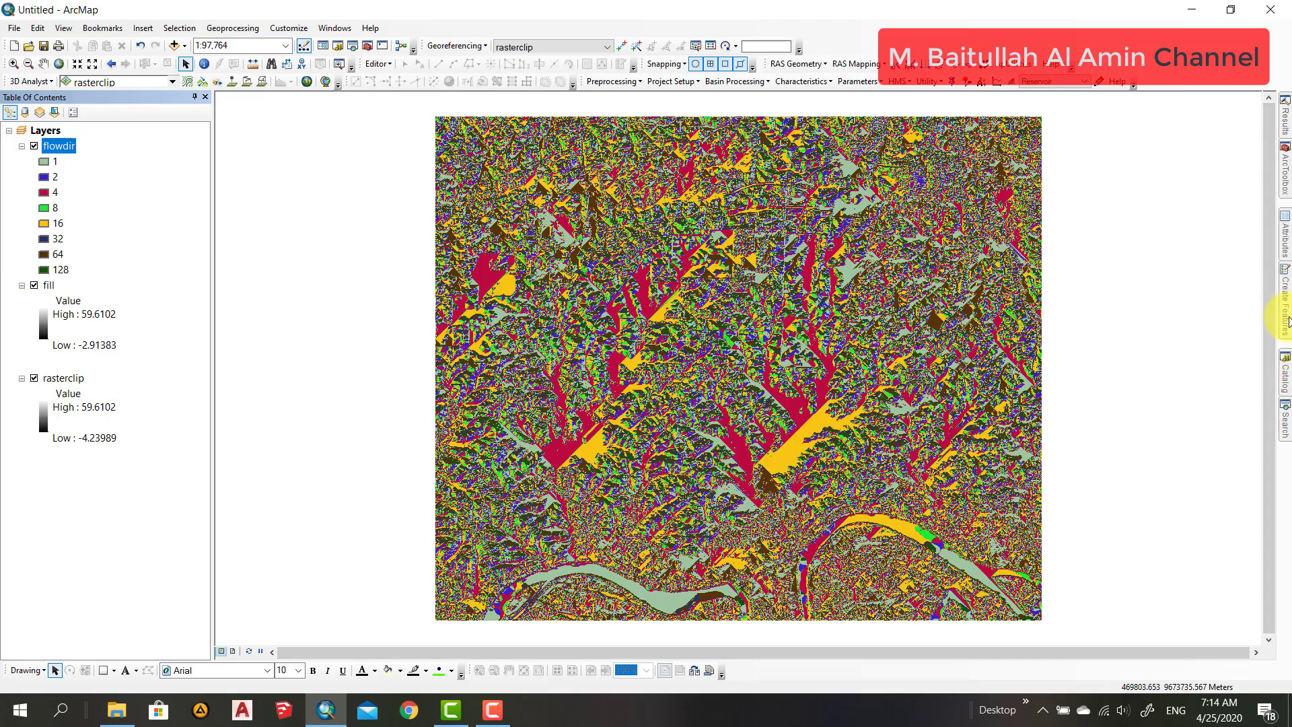
Step: Open the Hydrology Flow Accumulation tool and set flowdir as the input flow direction raster
left_click(1285, 173)
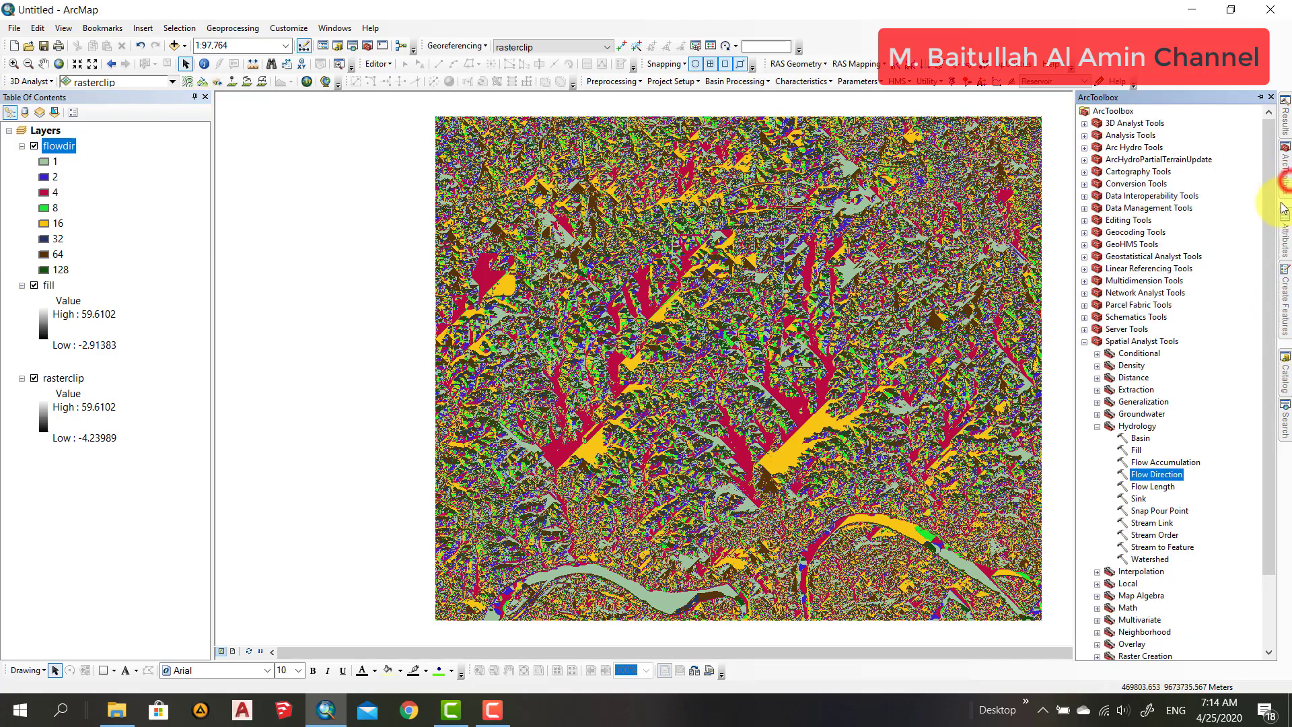
double_click(1174, 463)
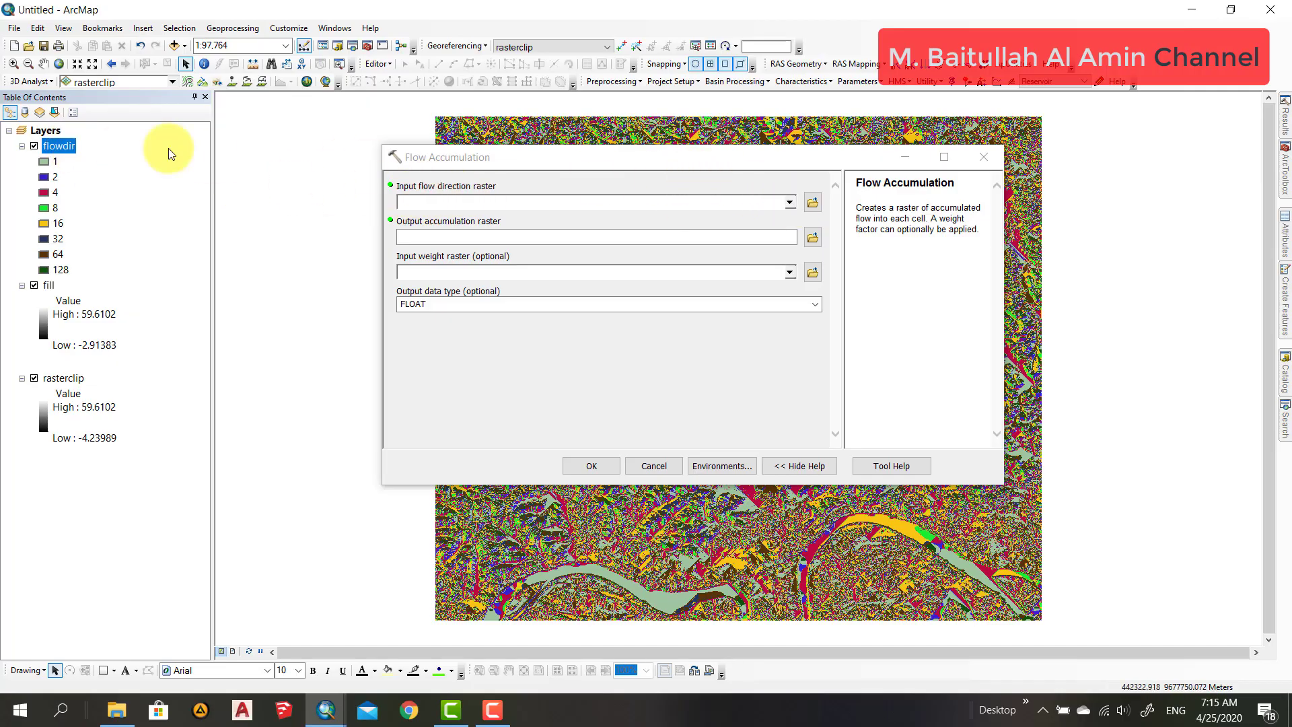
left_click(794, 204)
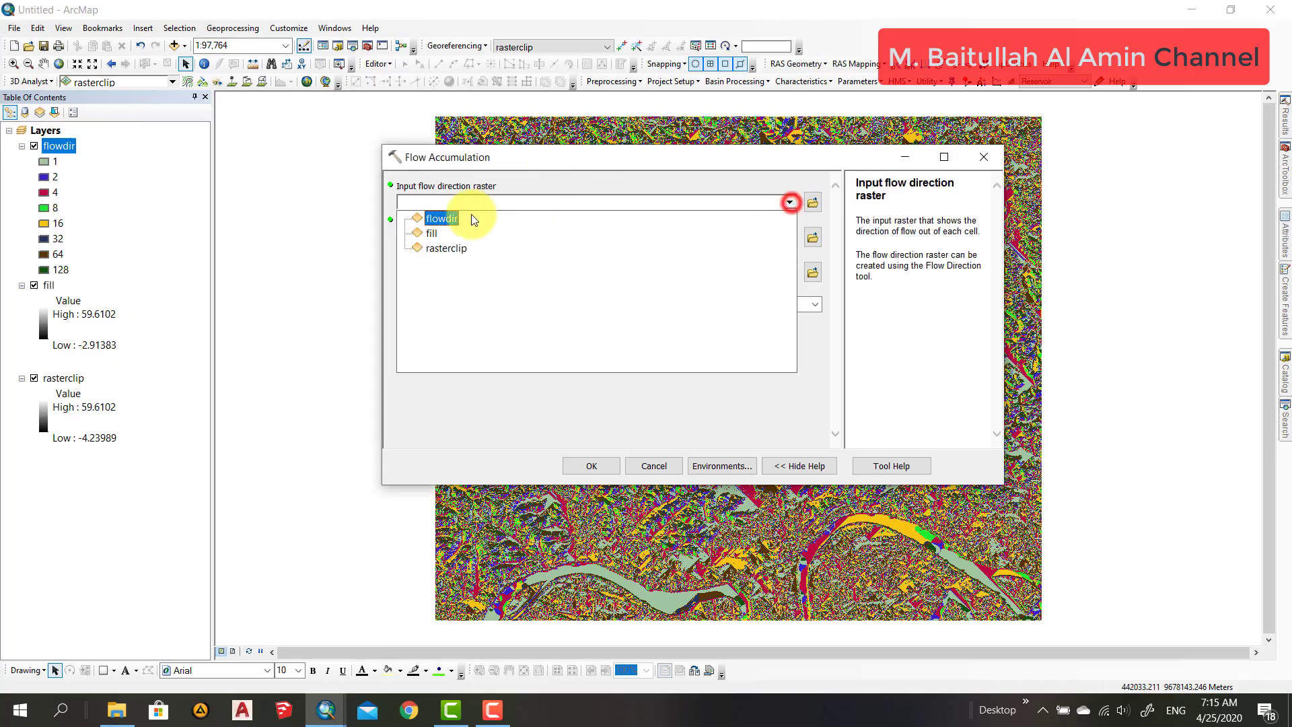
left_click(439, 214)
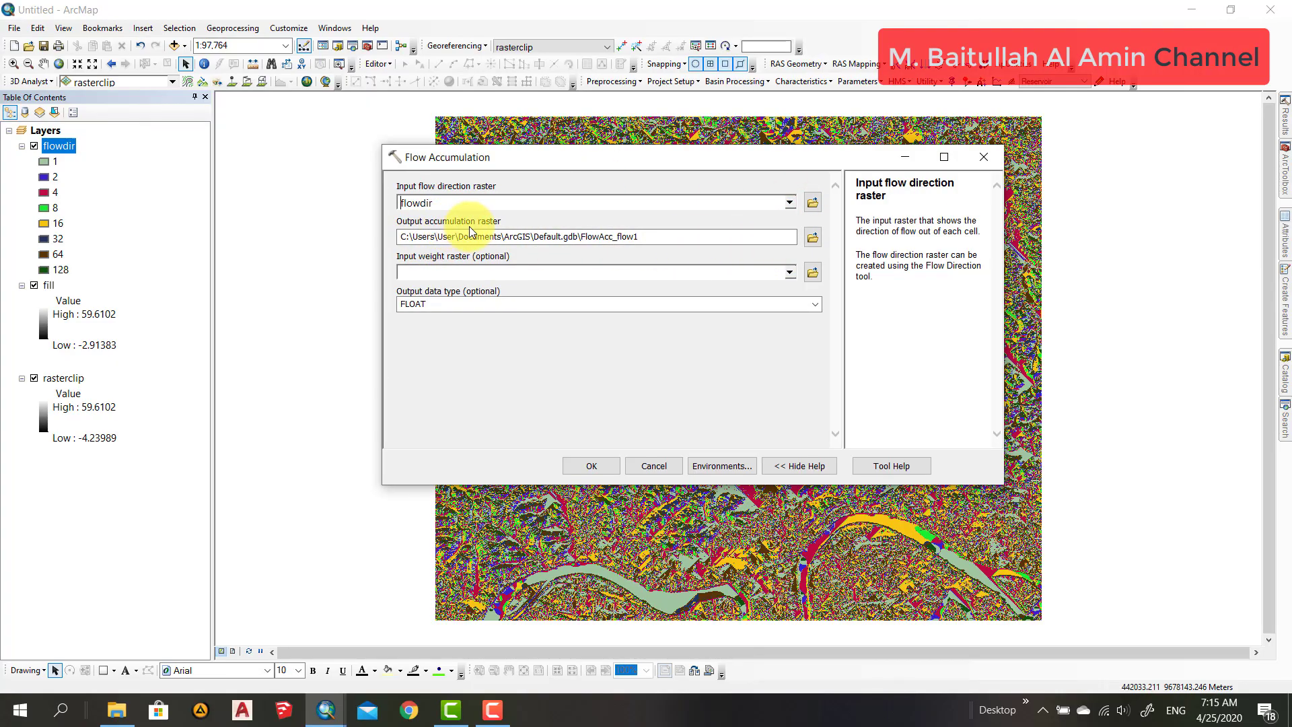
Step: Name the output accumulation raster flowacc in the watershed folder and run the Flow Accumulation tool
left_click(811, 240)
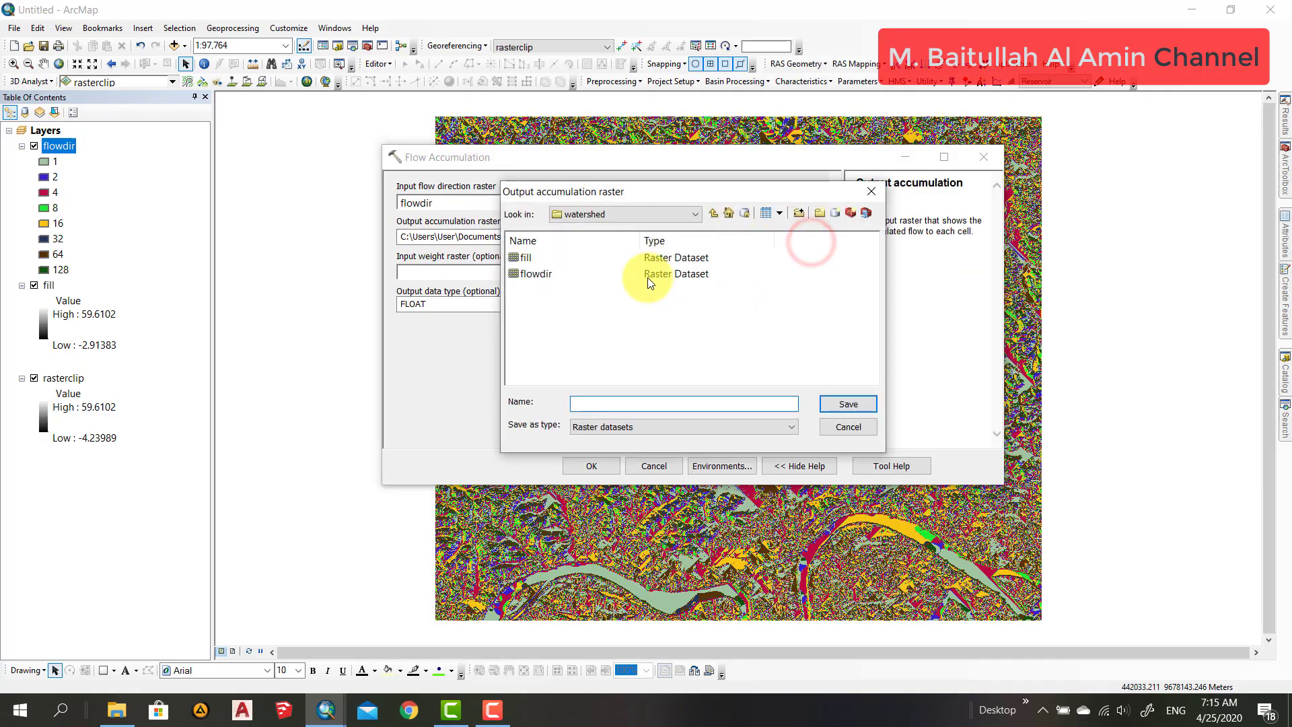
left_click(633, 402)
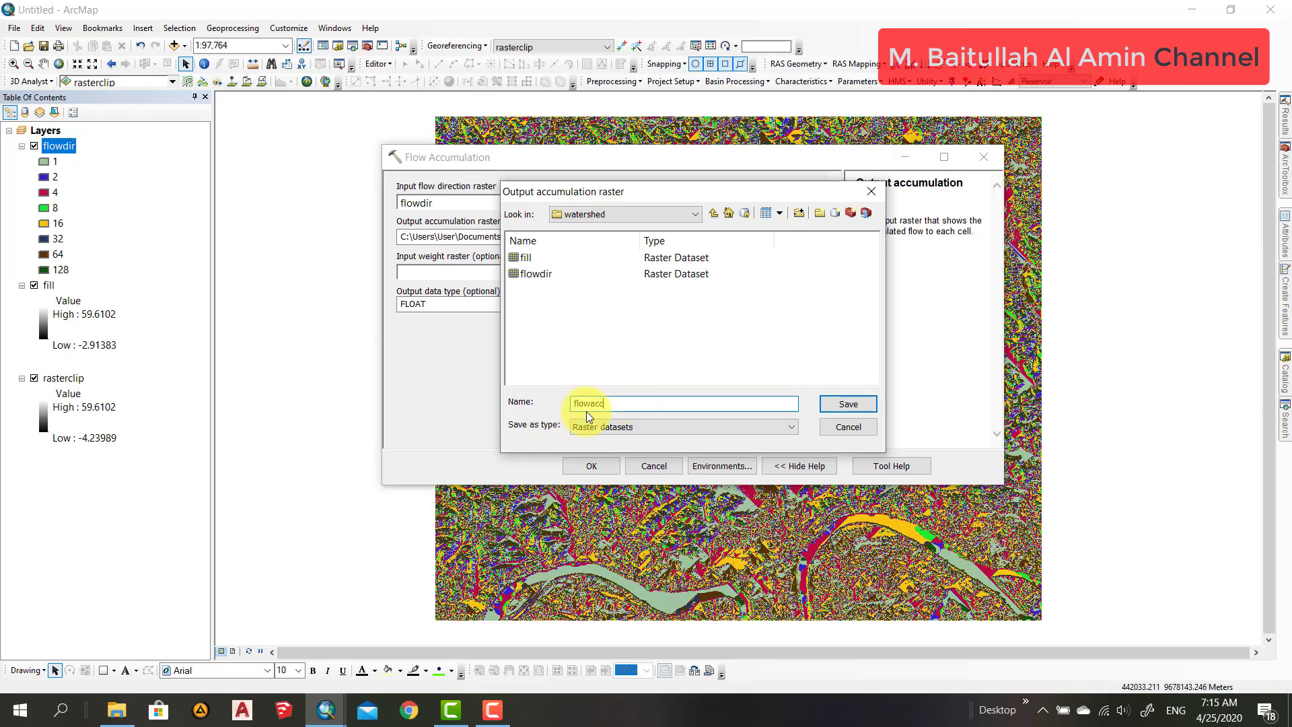
left_click(841, 405)
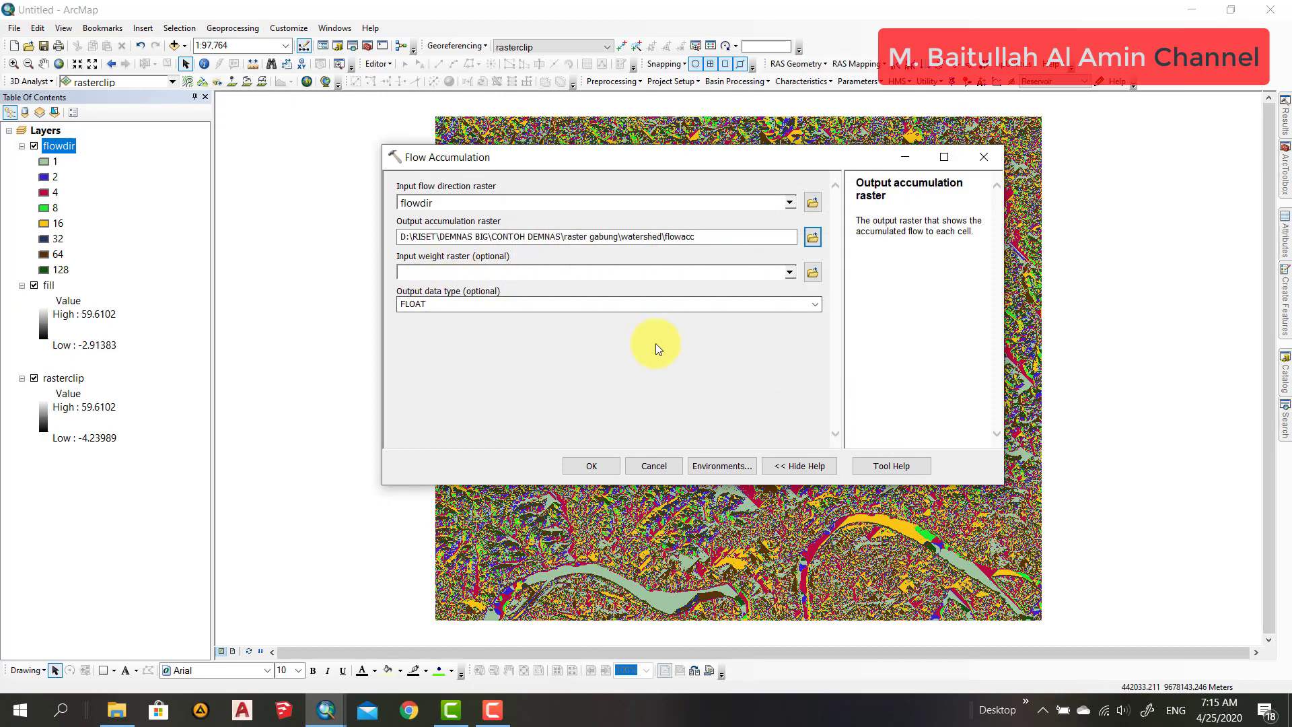
left_click(592, 466)
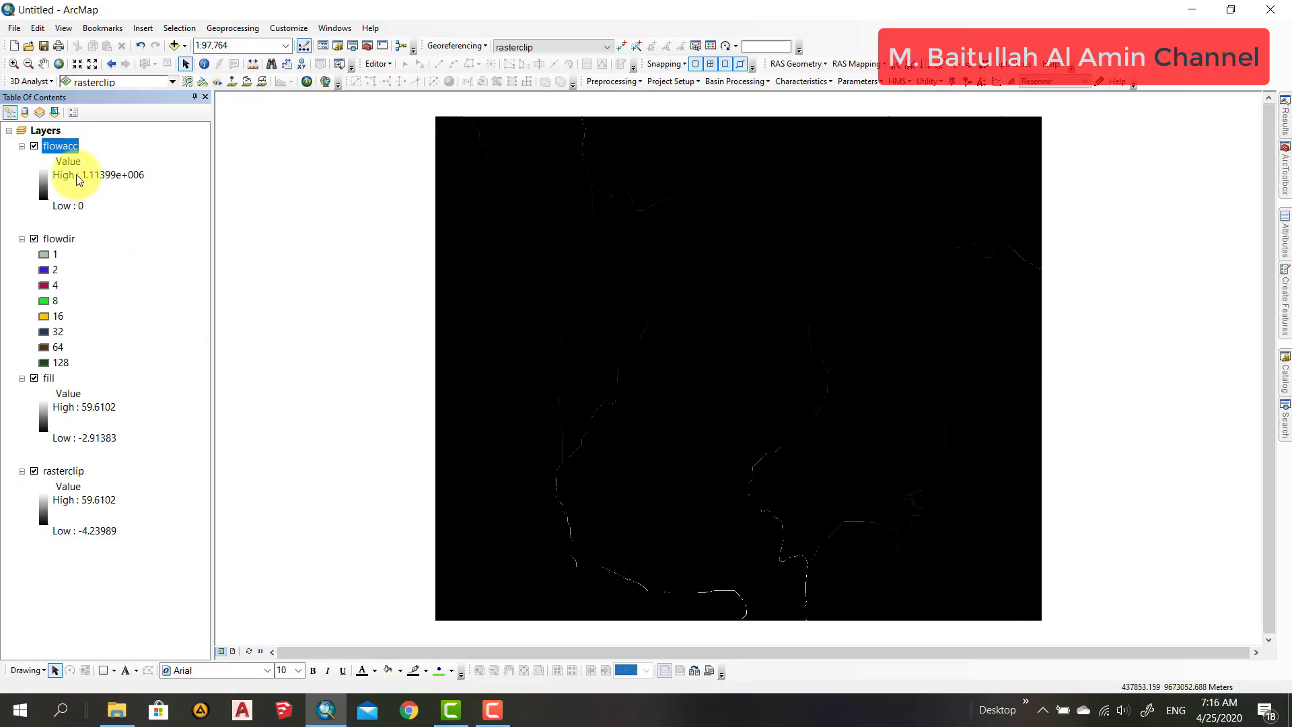
Step: Open the Spatial Analyst Map Algebra Raster Calculator and enter the expression "flowacc" >= 10000
left_click(1285, 369)
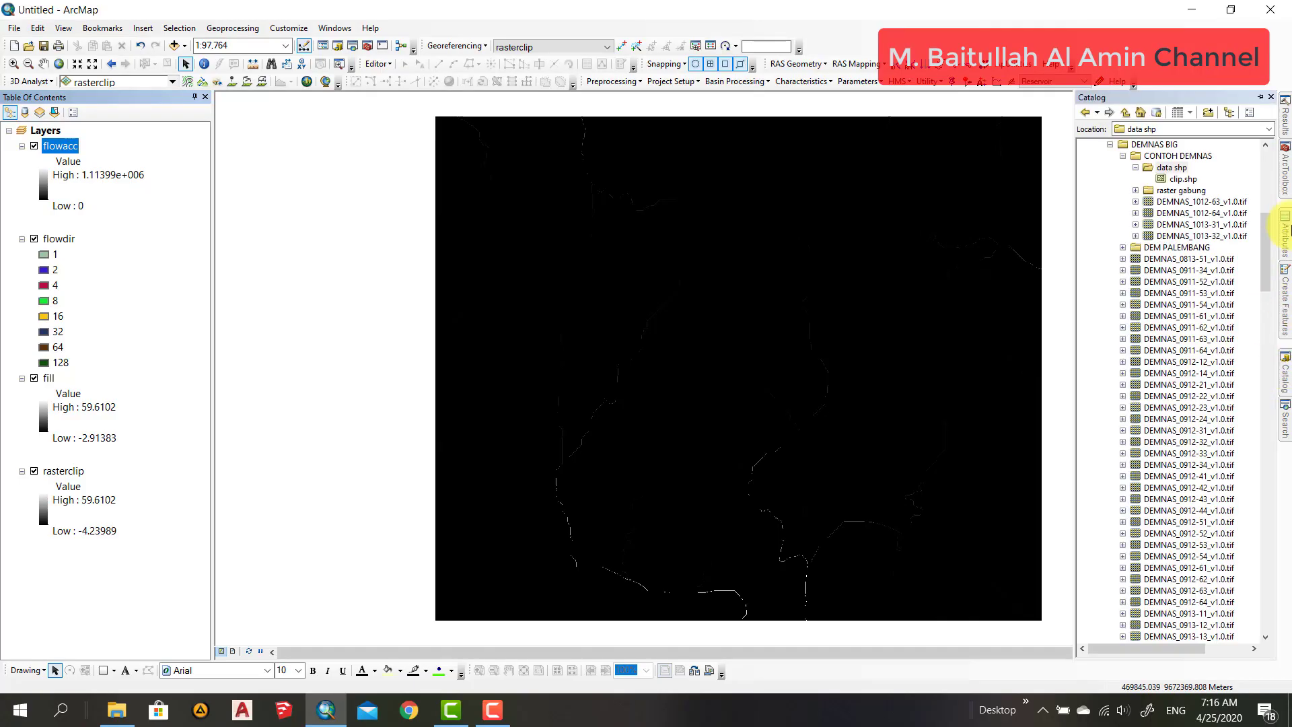
left_click(1286, 190)
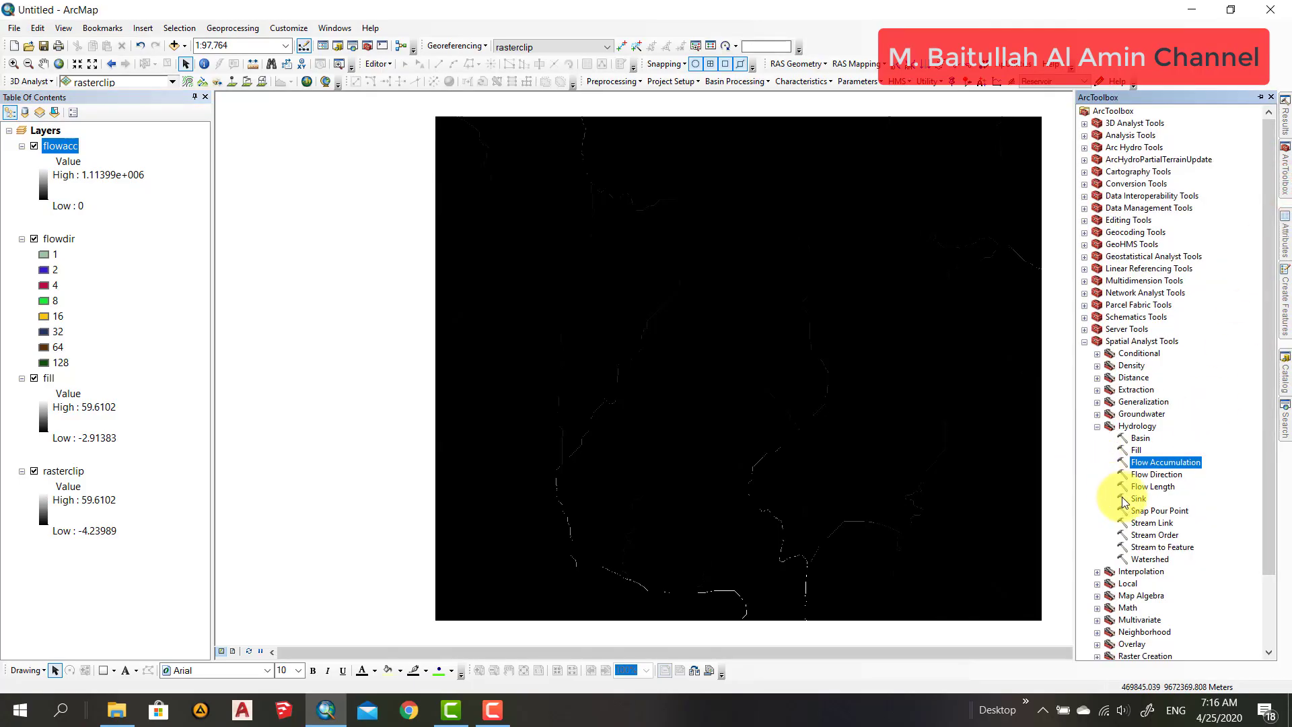
scroll(1127, 518, "down", 2)
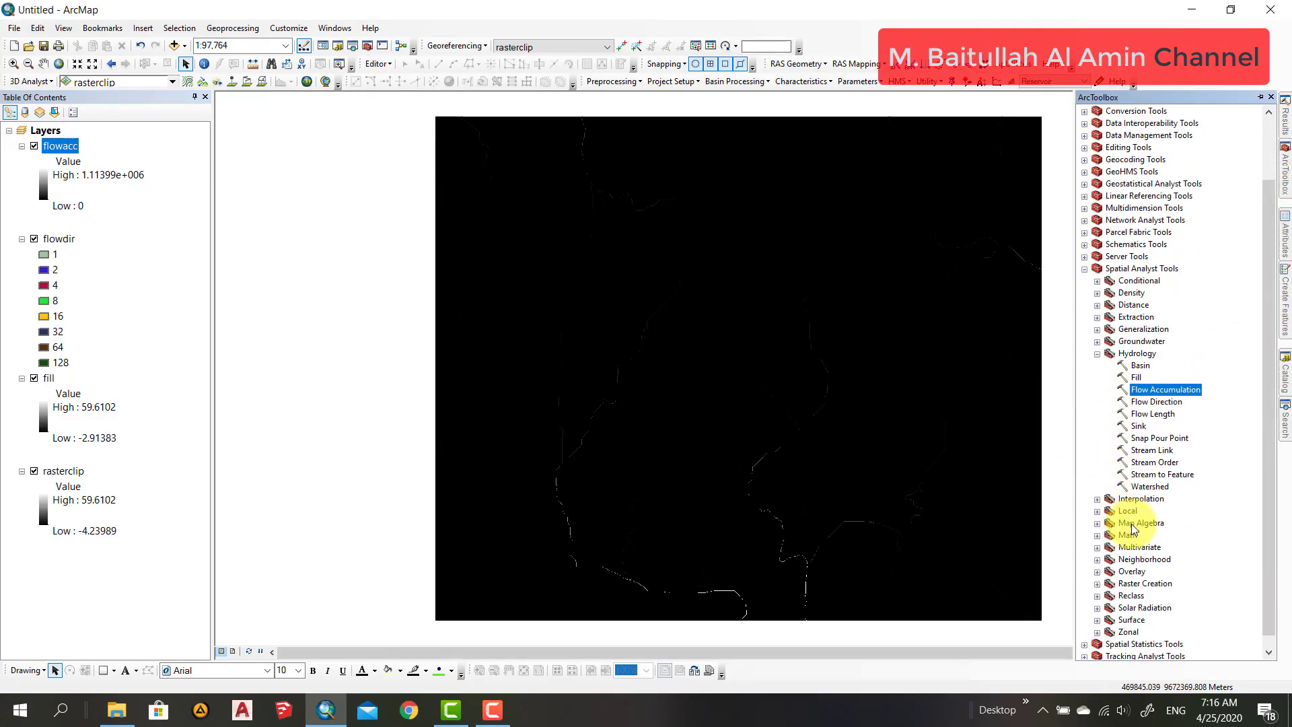
left_click(1098, 524)
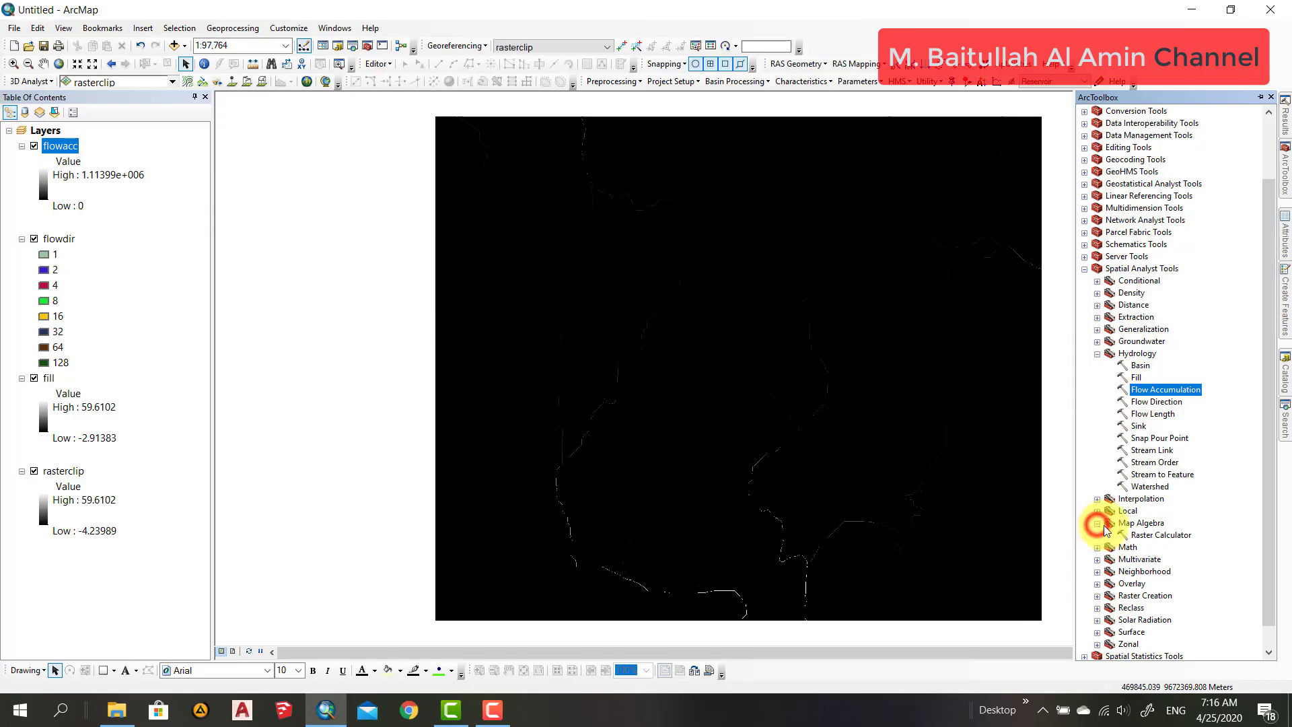
double_click(1152, 537)
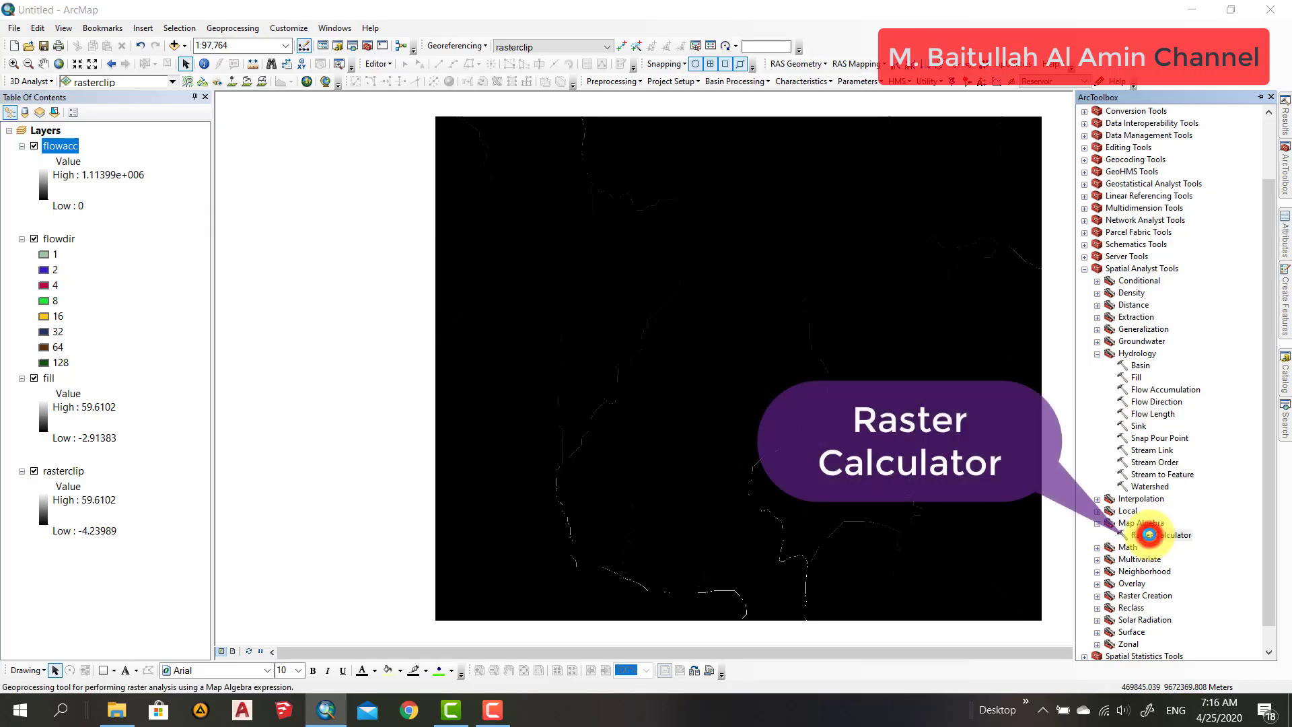
mouse_move(678, 163)
left_mouse_down()
mouse_move(759, 157)
mouse_move(677, 150)
mouse_move(693, 166)
left_mouse_up()
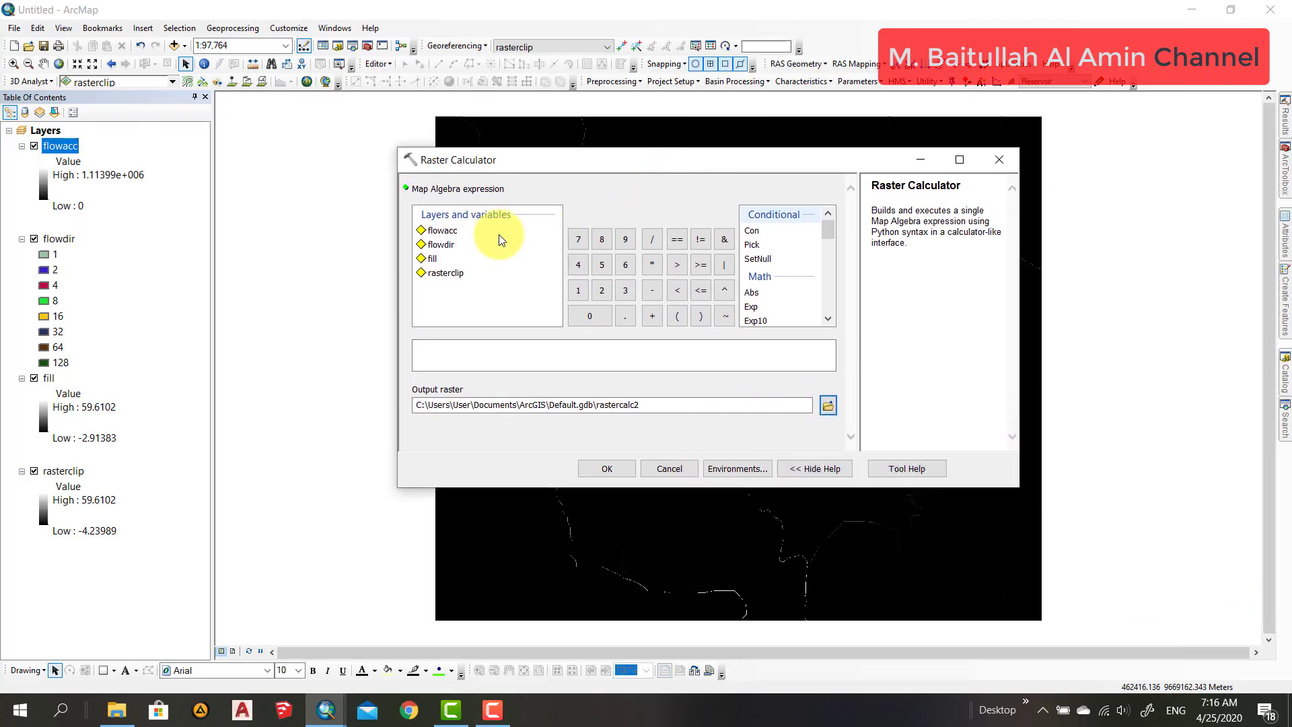
double_click(448, 233)
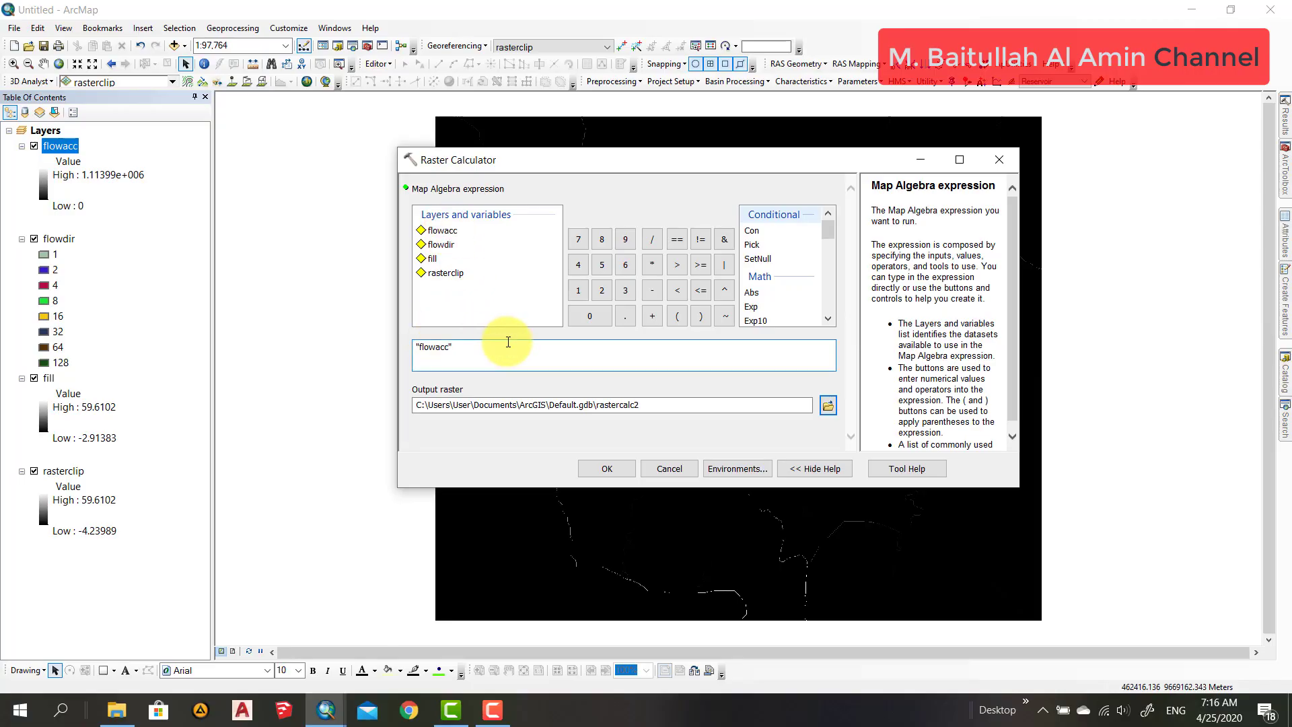
left_click(701, 268)
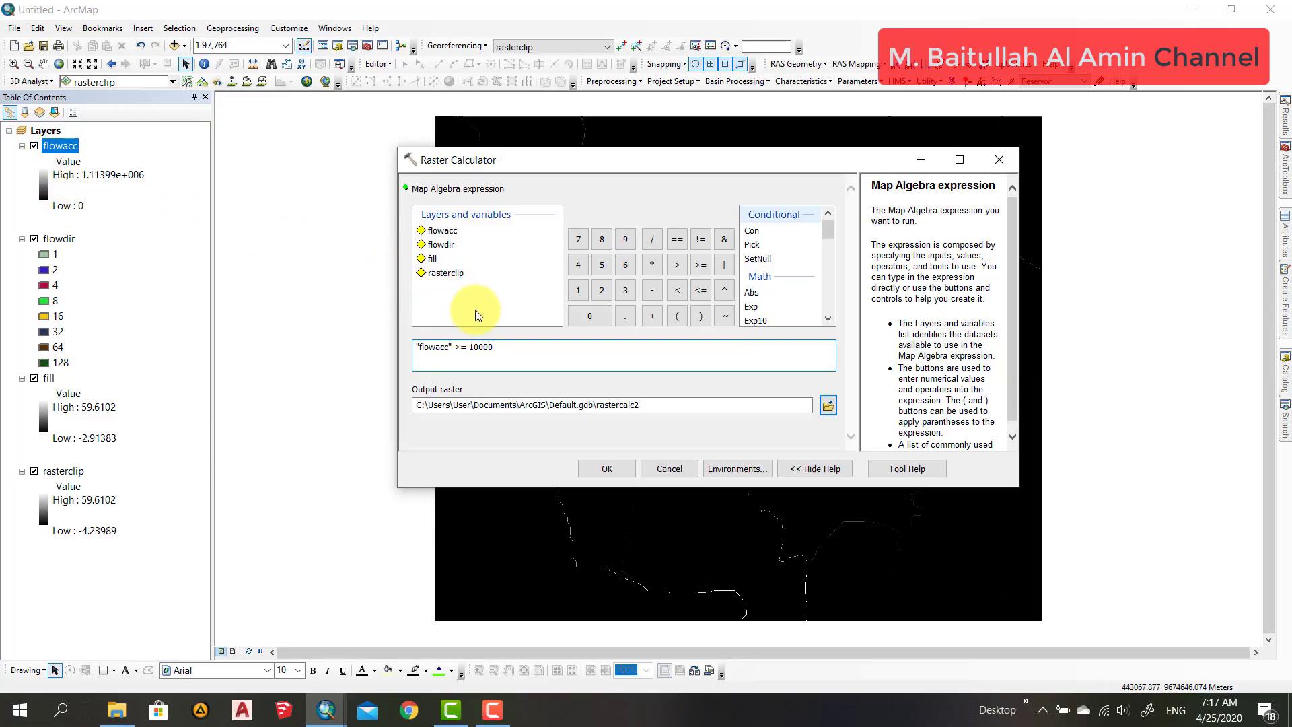
left_click(481, 349)
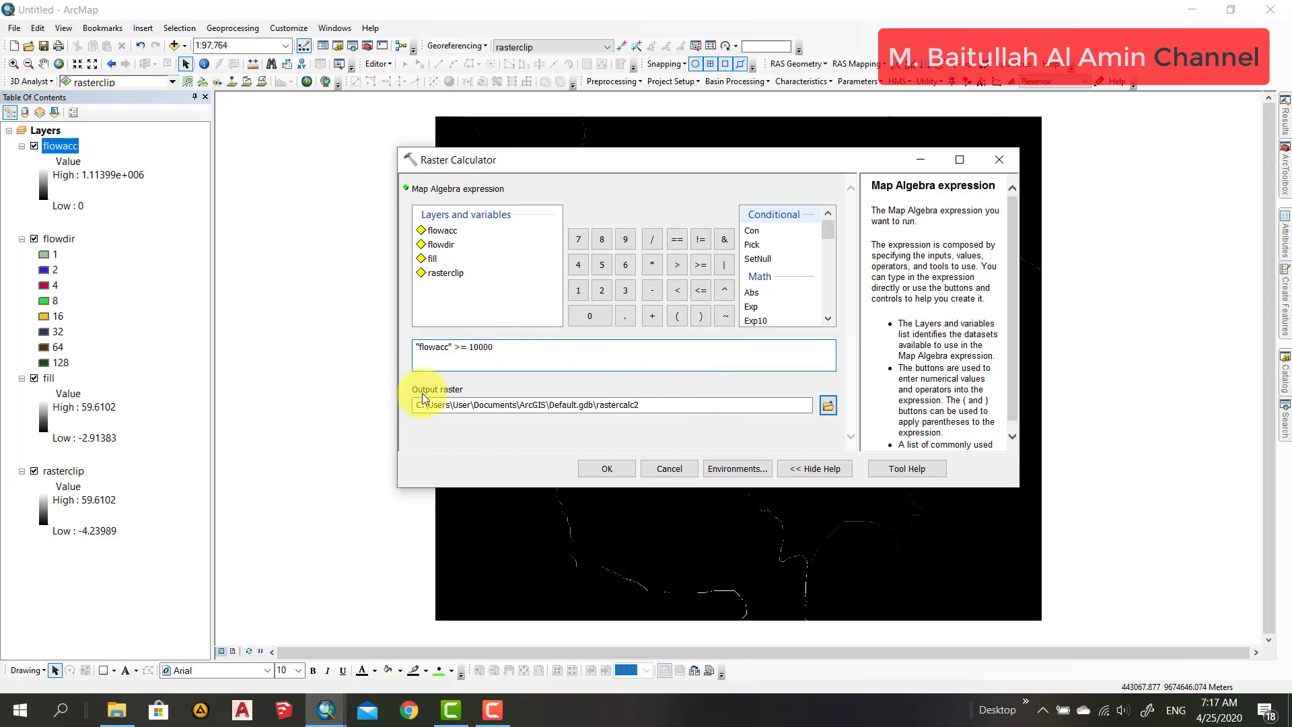
Step: Name the output raster flowcalc in the watershed folder and run the Raster Calculator
left_click(829, 407)
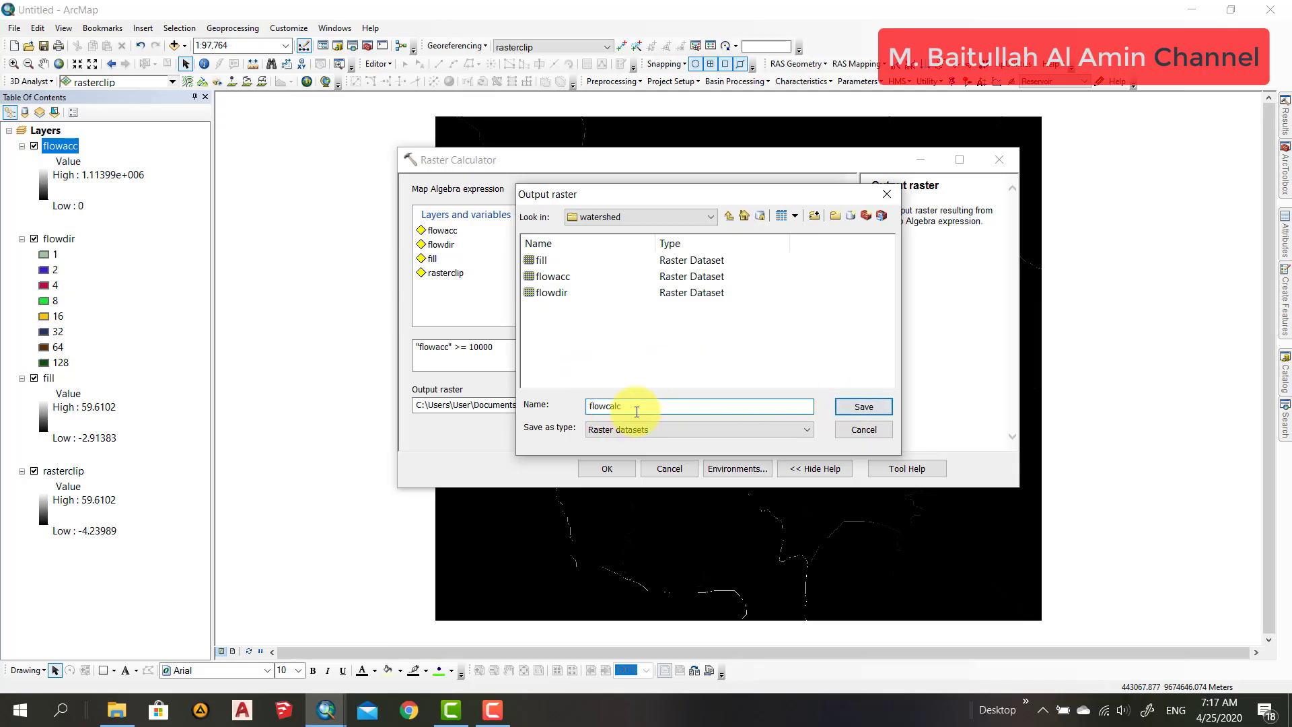
left_click(863, 407)
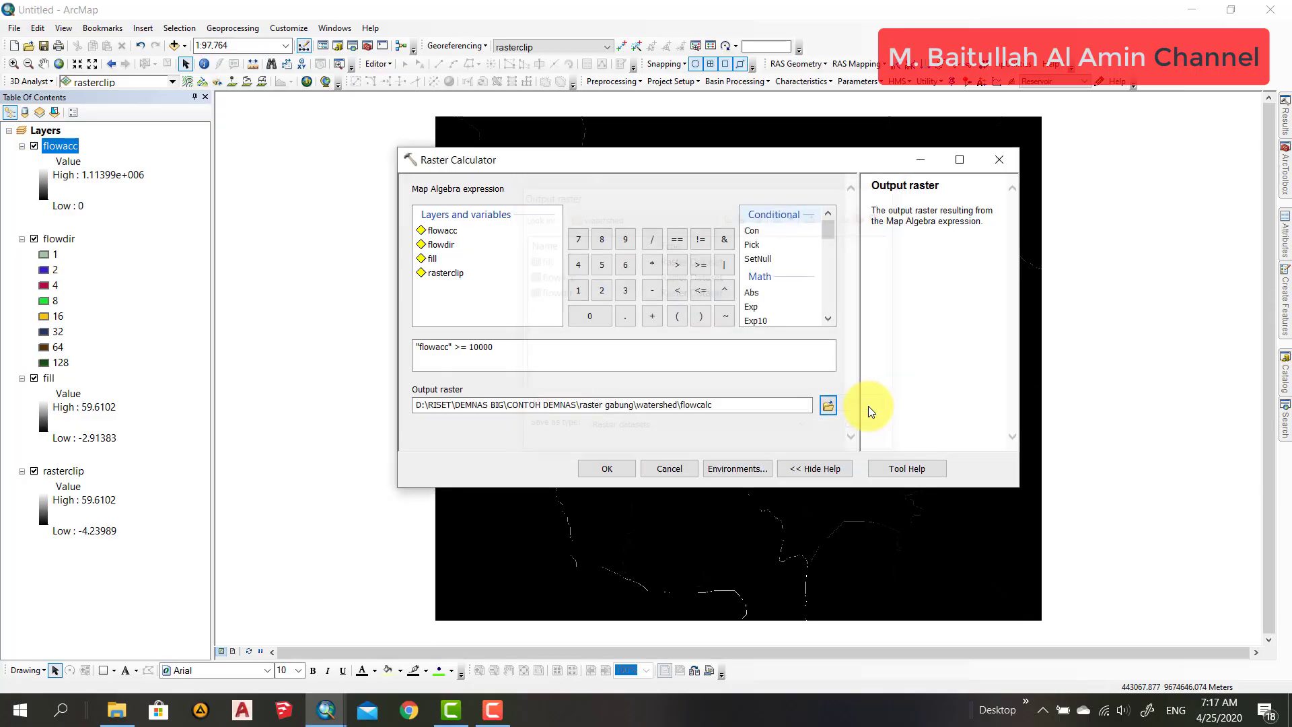
left_click(607, 468)
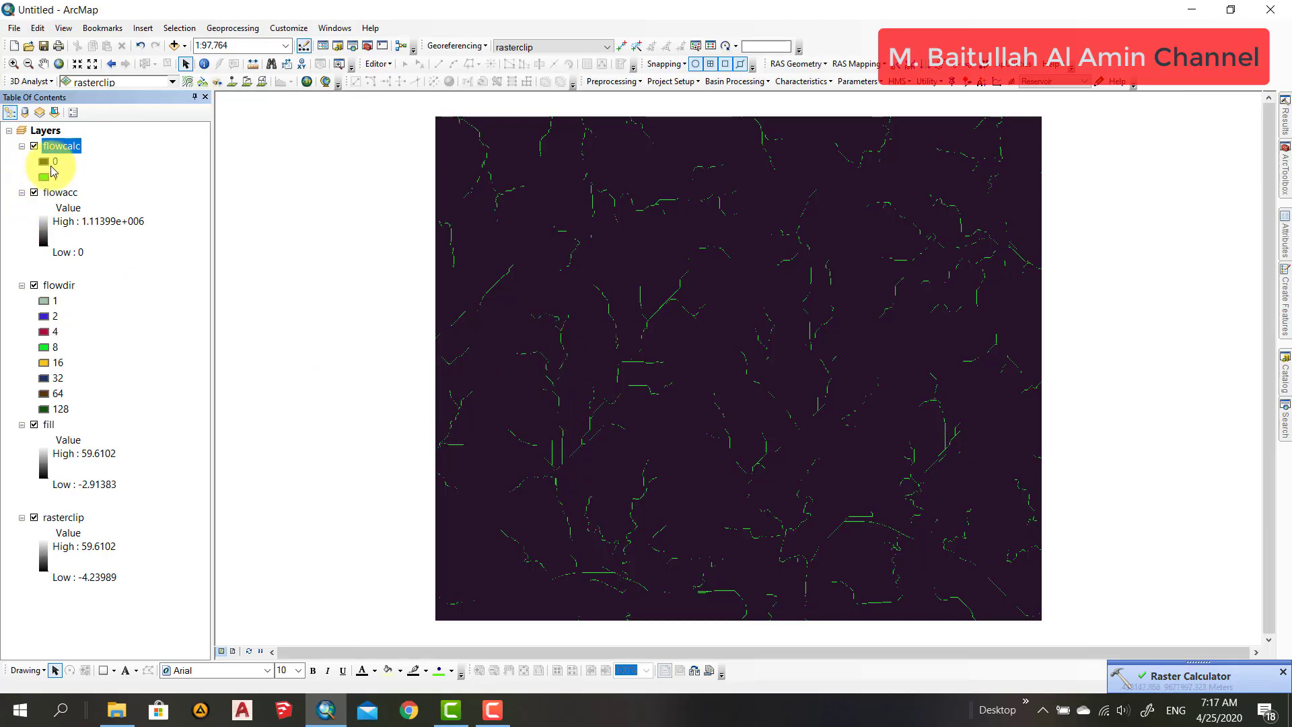
Step: Set the fill and outline of flowcalc's 0 class to No Color and hide the flowacc layer
double_click(50, 166)
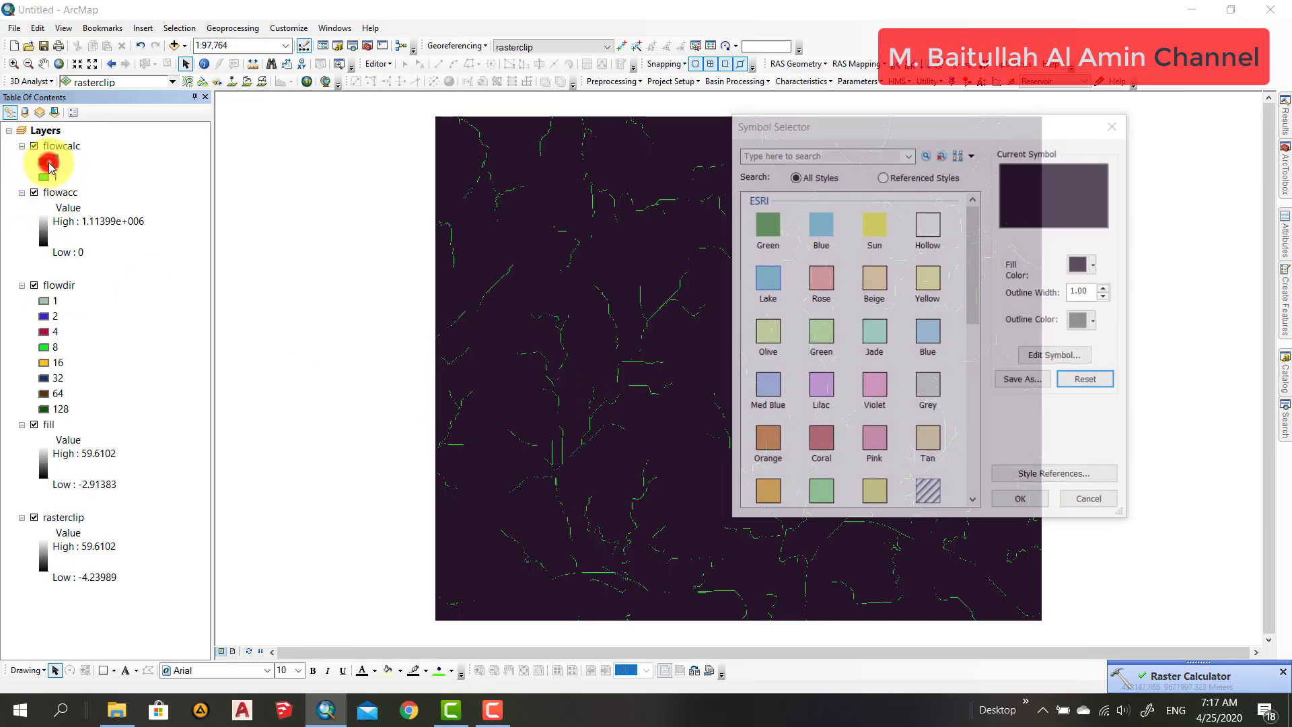
left_click(1077, 264)
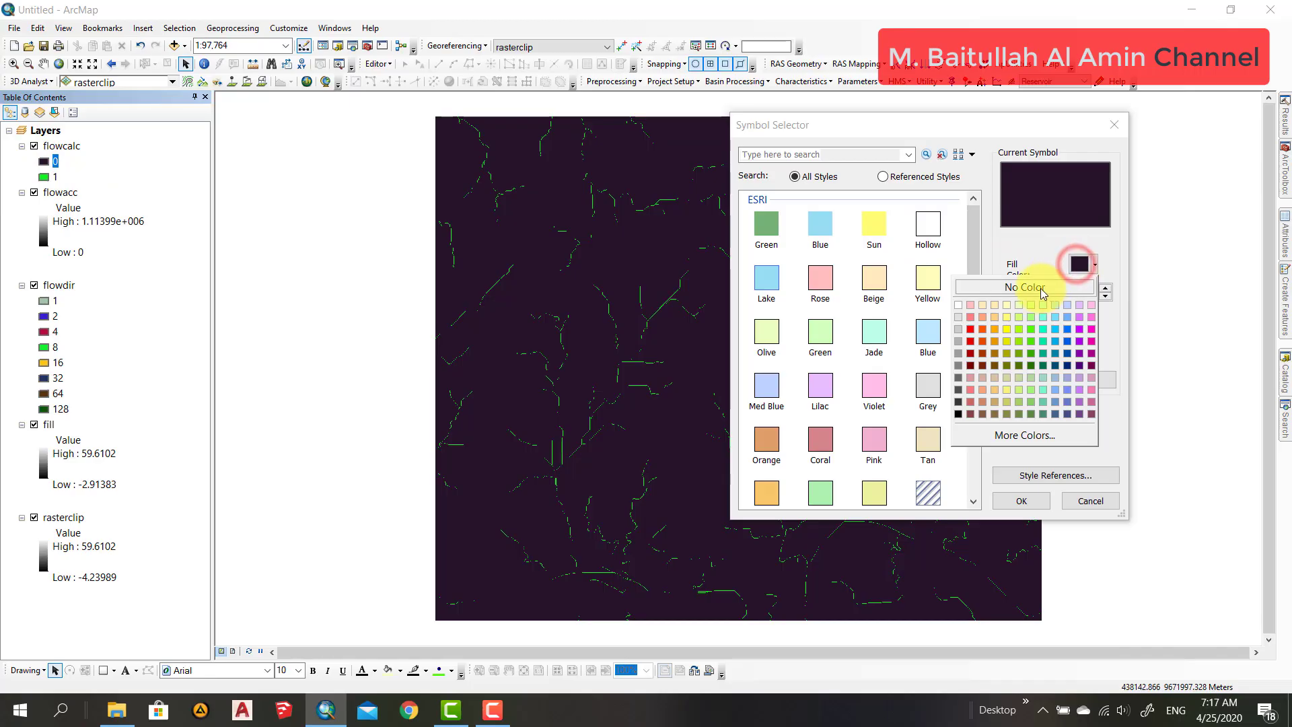
left_click(1043, 288)
left_click(1092, 321)
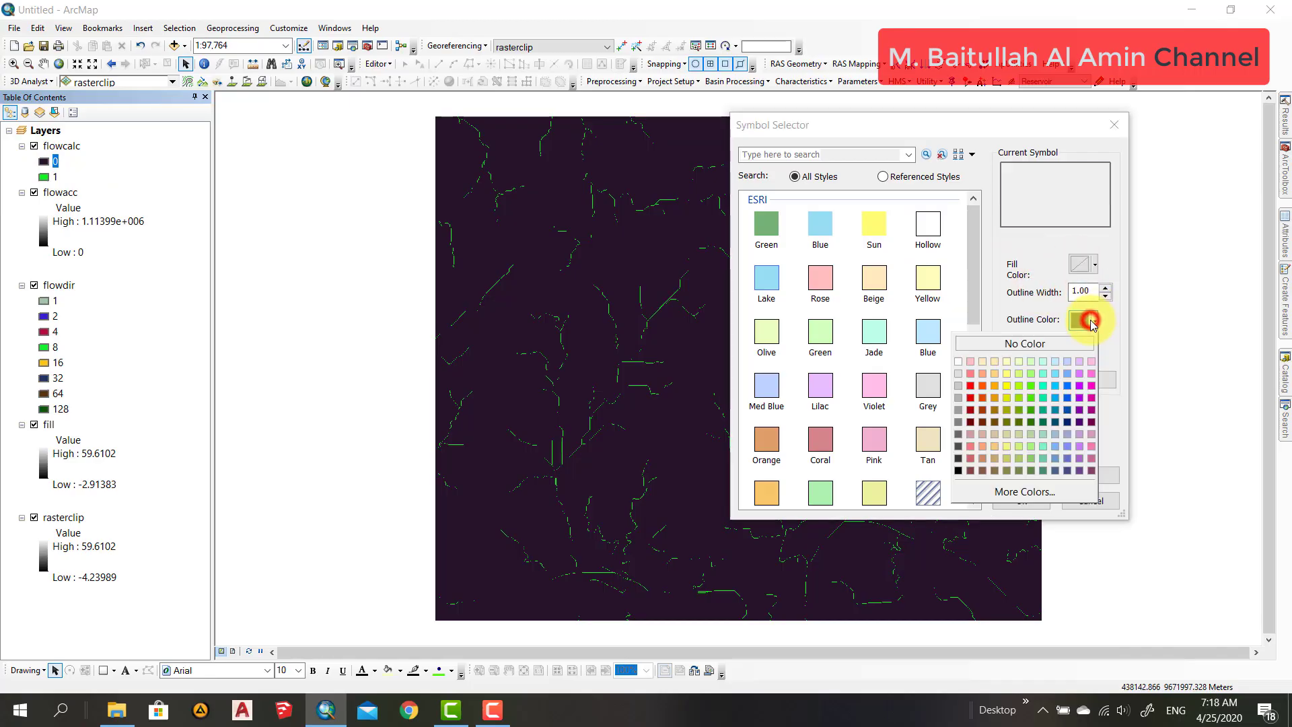
left_click(1064, 343)
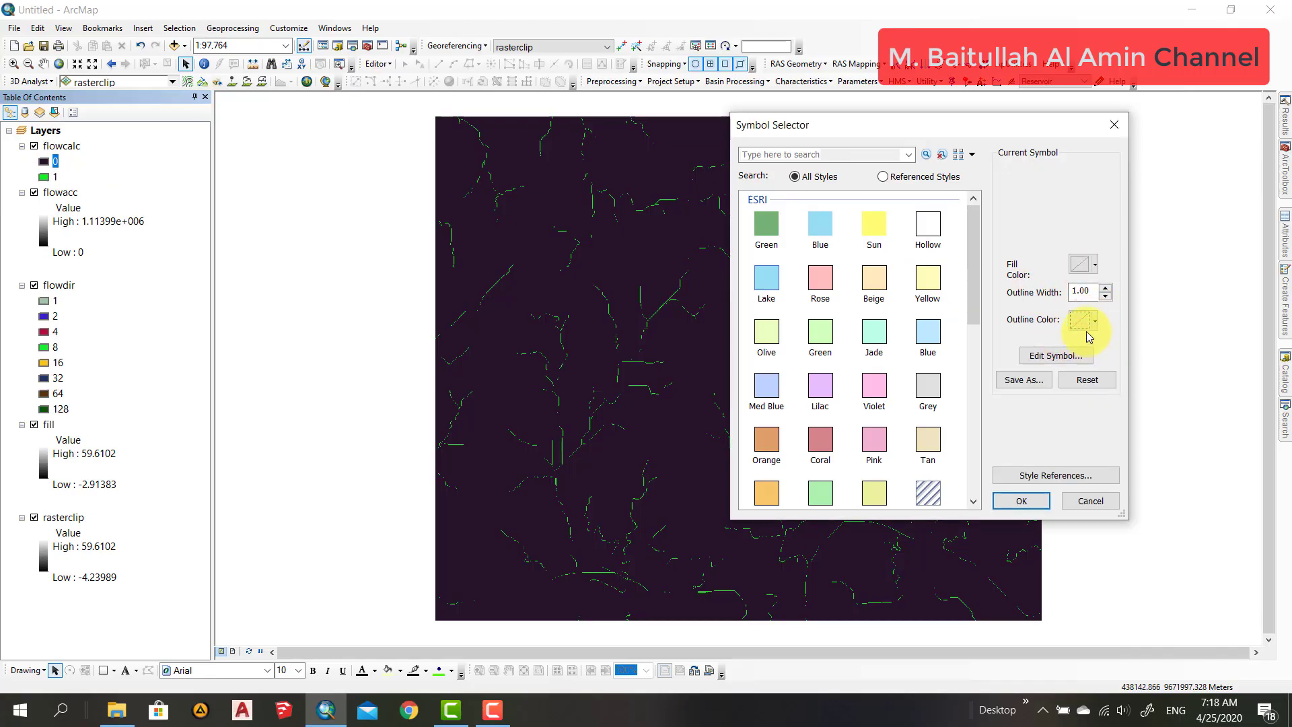
left_click(1088, 330)
left_click(1060, 345)
left_click(1023, 501)
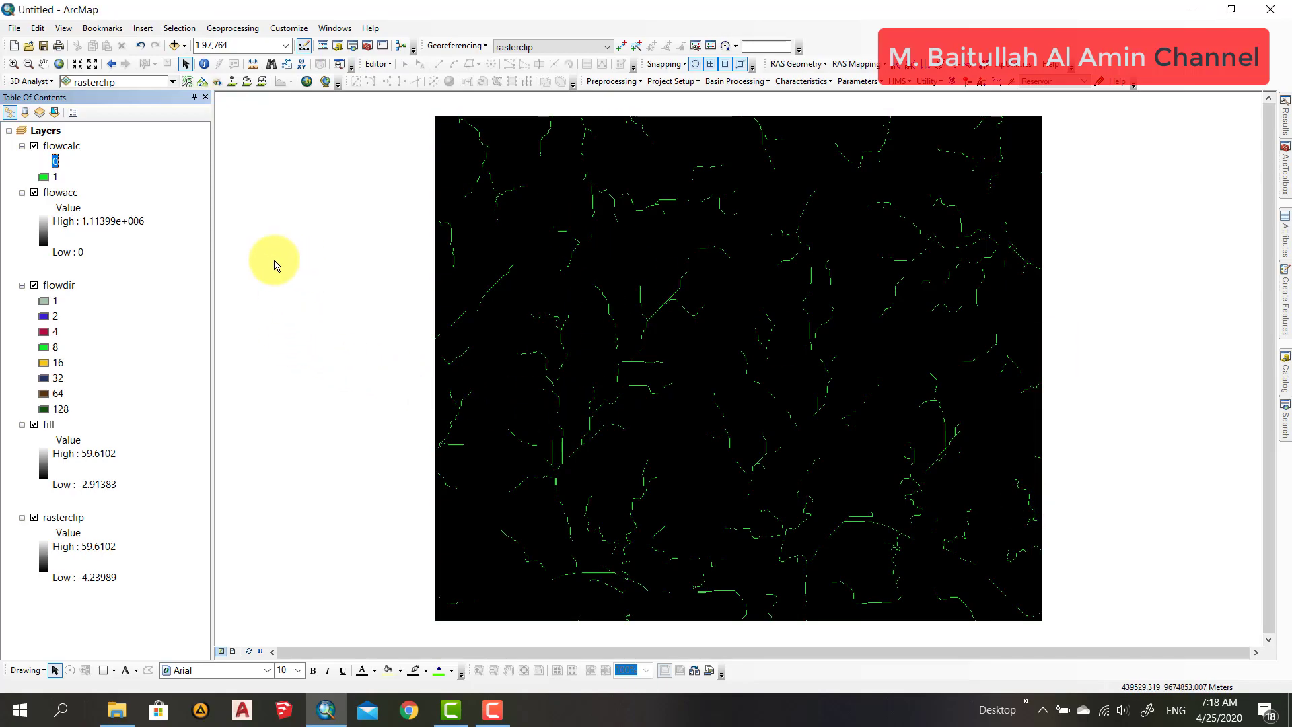
left_click(34, 193)
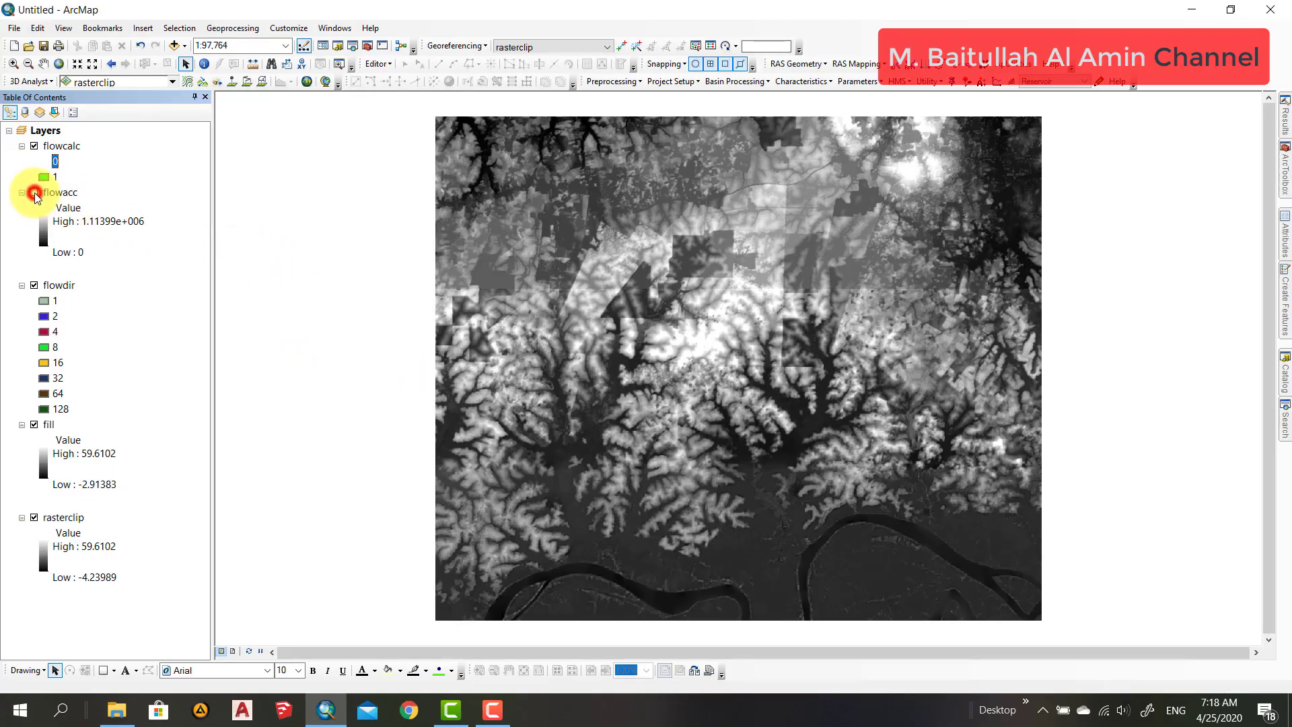
Step: Hide the flowdir and fill layers, keeping only flowcalc displayed over the rasterclip DEM
left_click(35, 286)
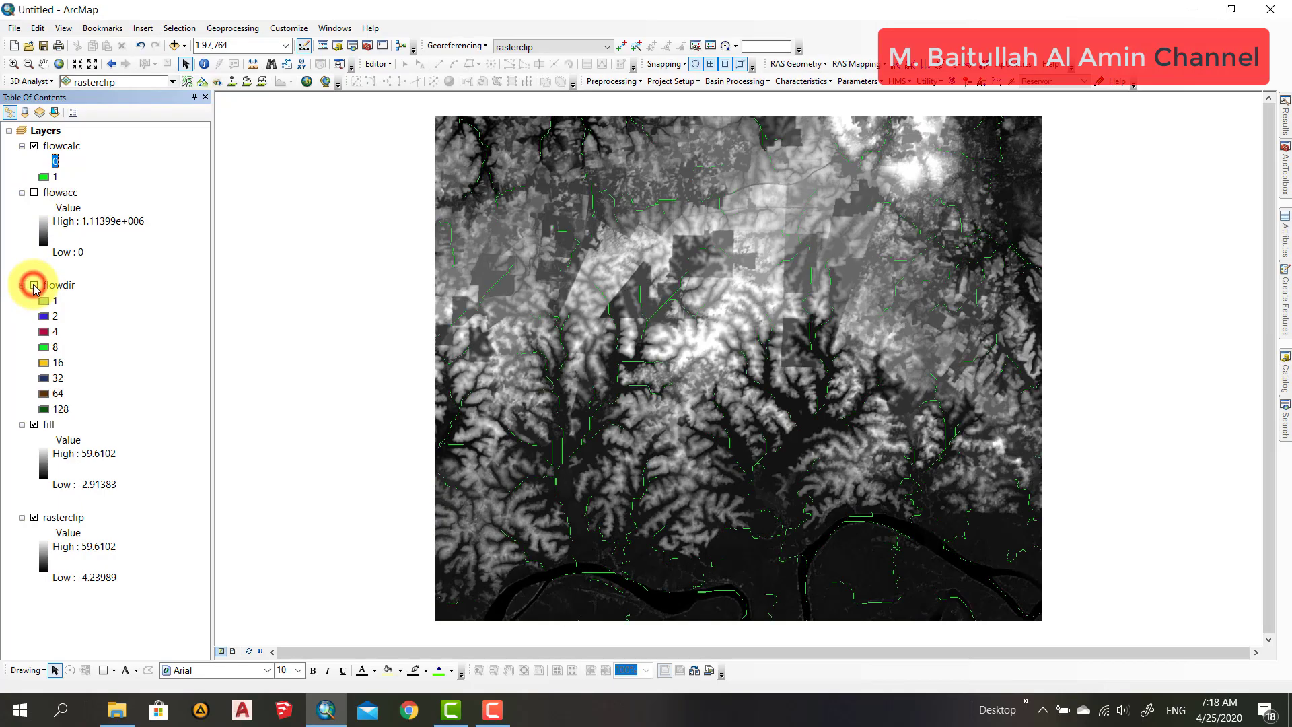
left_click(33, 425)
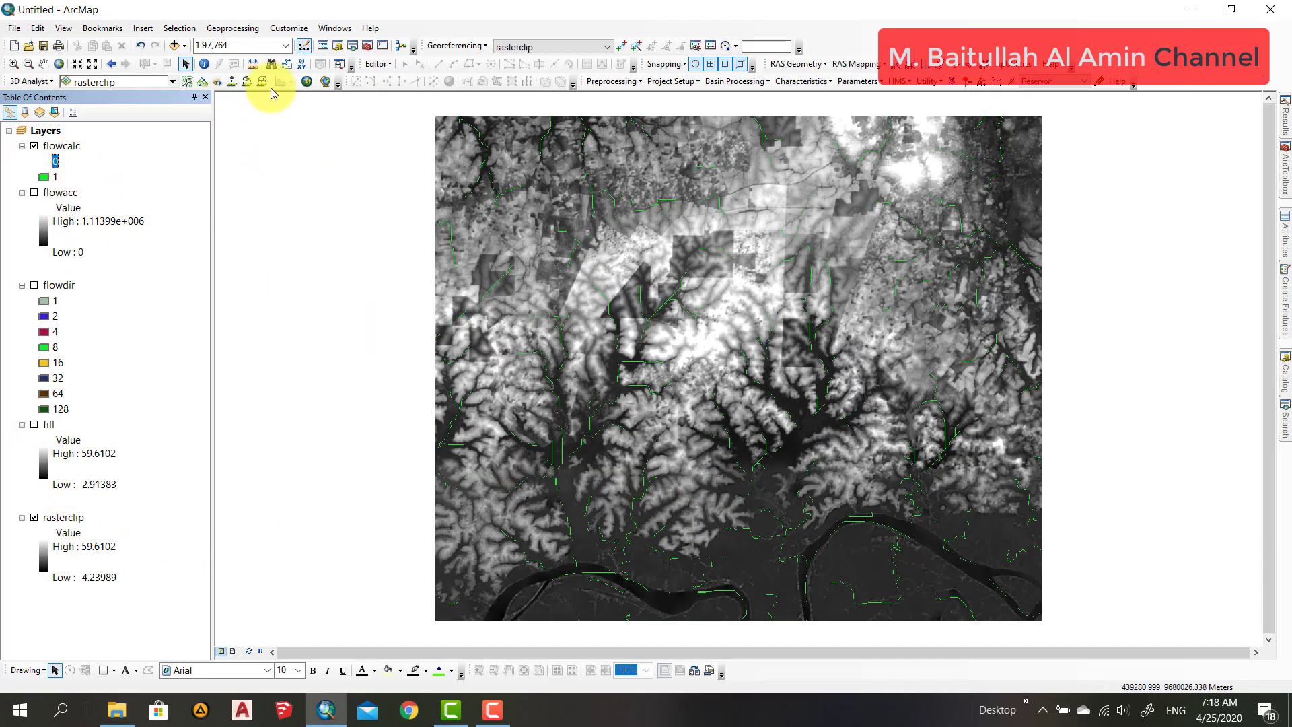
Step: Examine how the flowcalc stream lines follow the valleys and main river across the southern part of the DEM
left_click(13, 64)
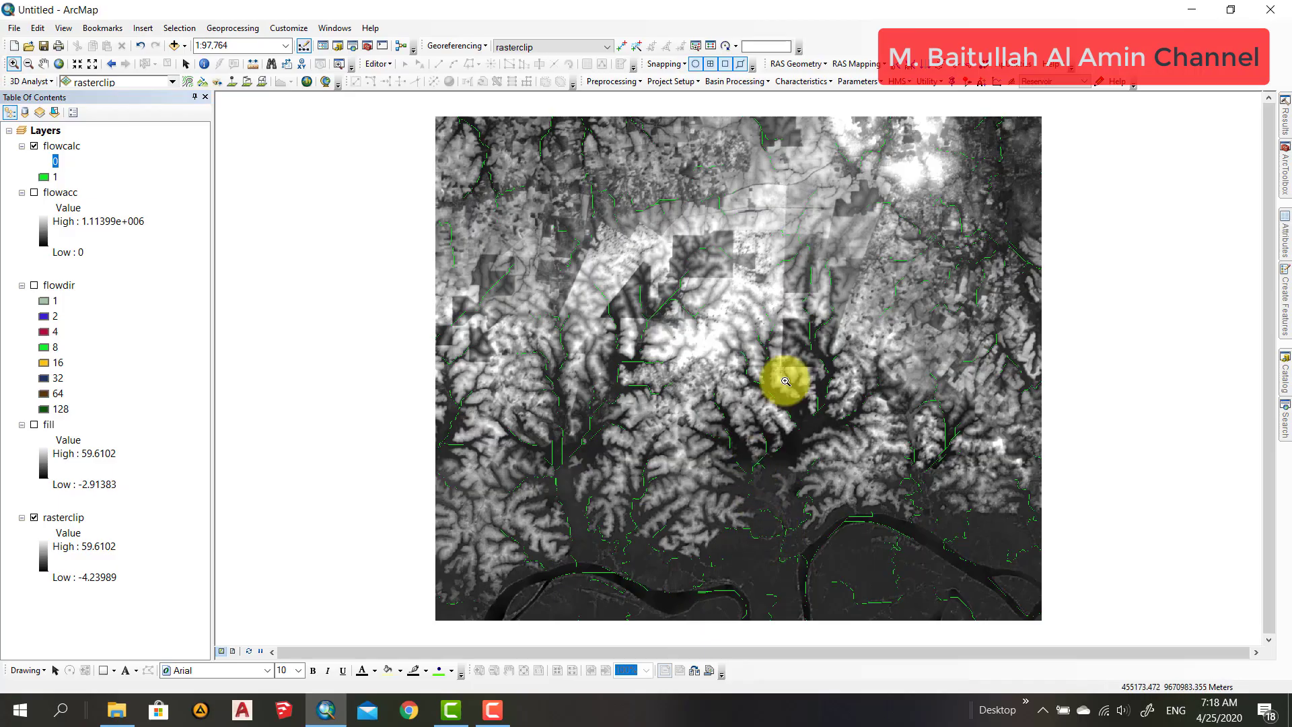
left_click_drag(765, 515, 834, 574)
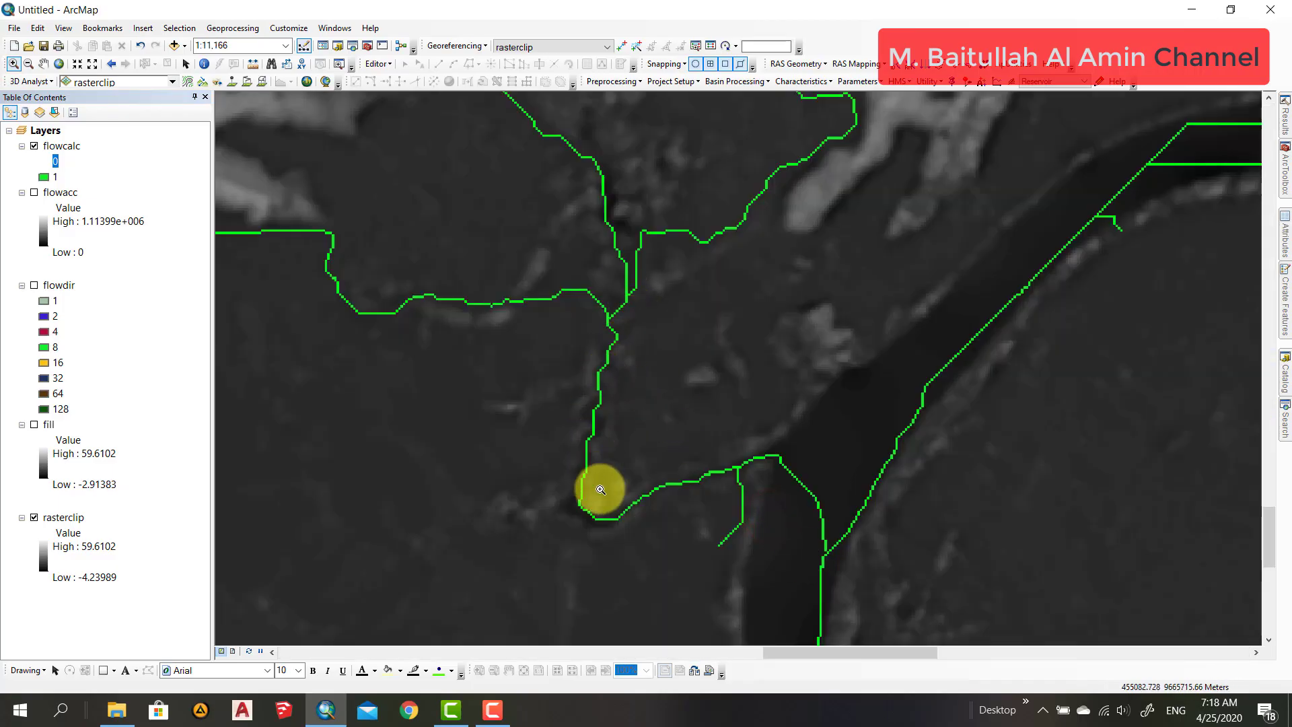
scroll(739, 451, "up", 1)
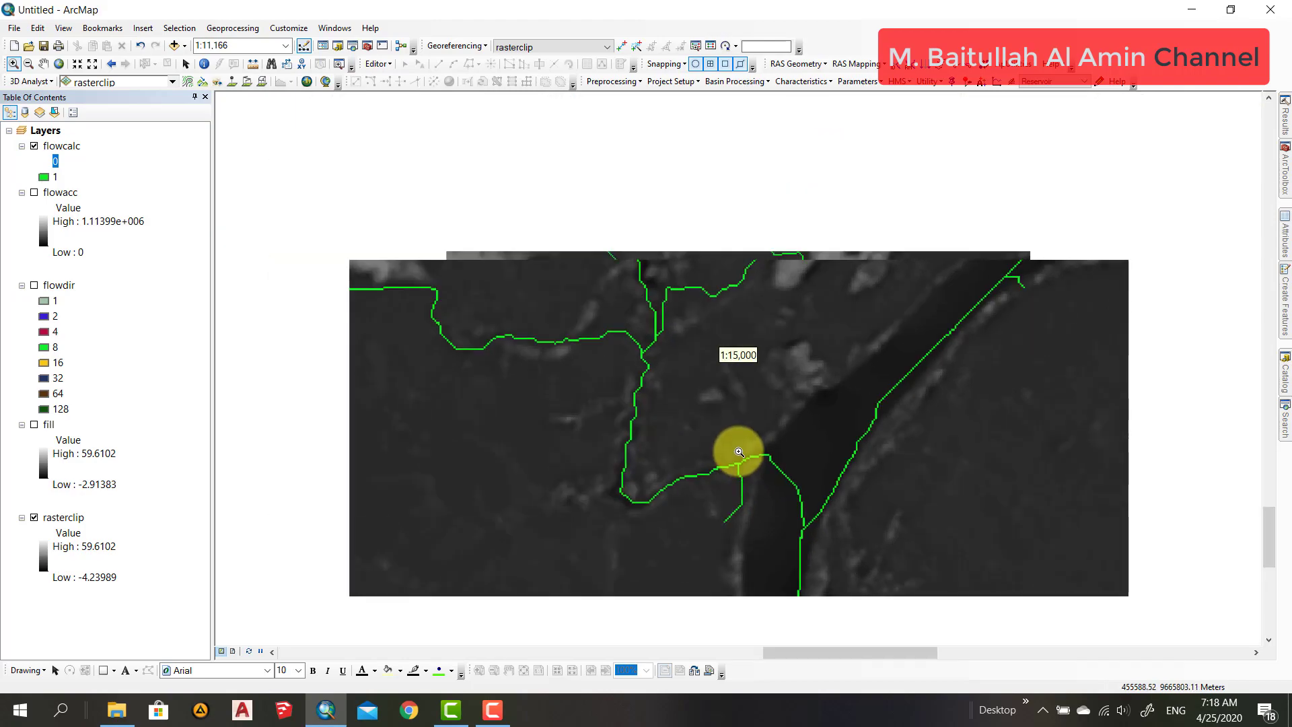
scroll(737, 450, "up", 2)
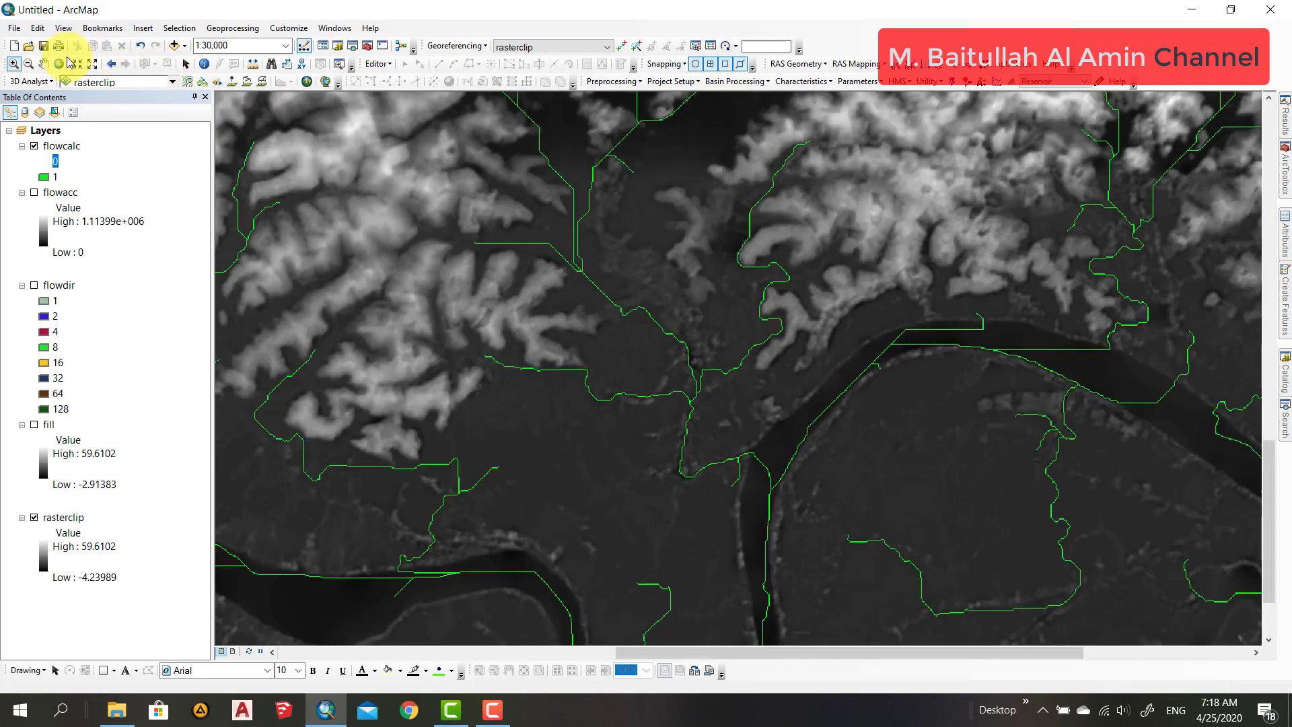
left_click(43, 63)
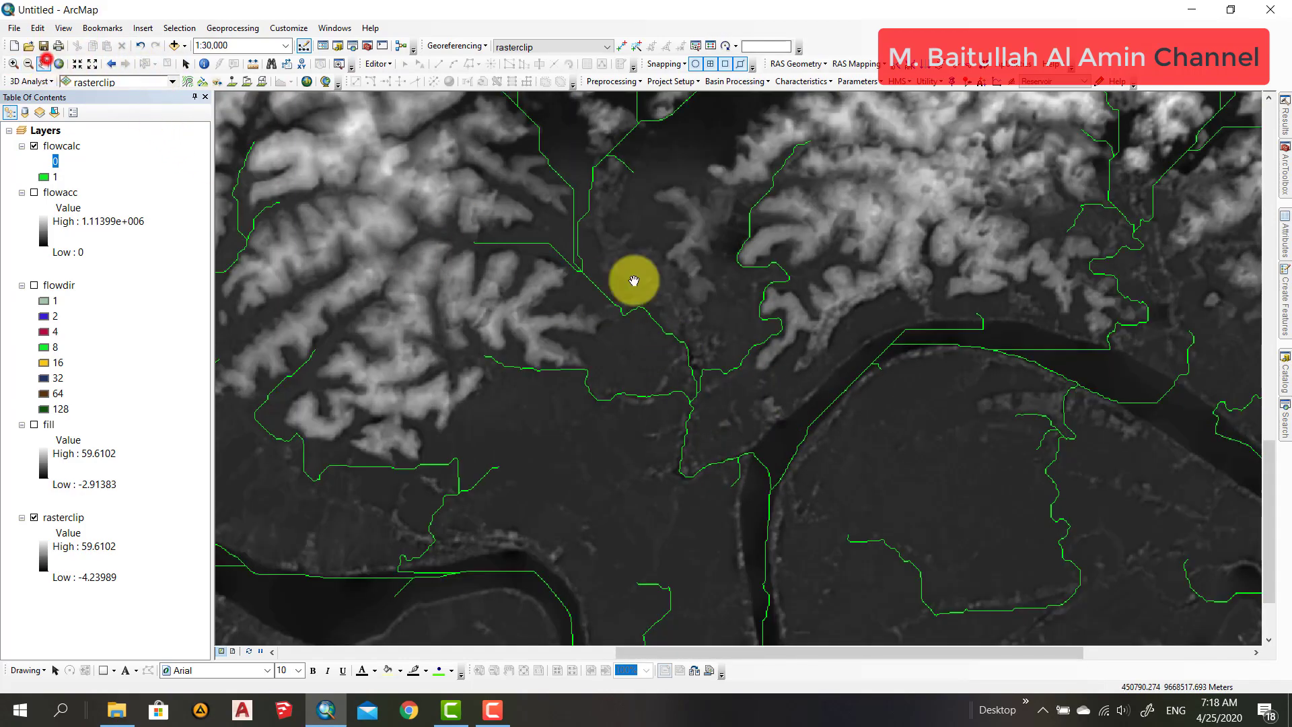
left_click_drag(968, 413, 765, 485)
left_click_drag(935, 205, 866, 233)
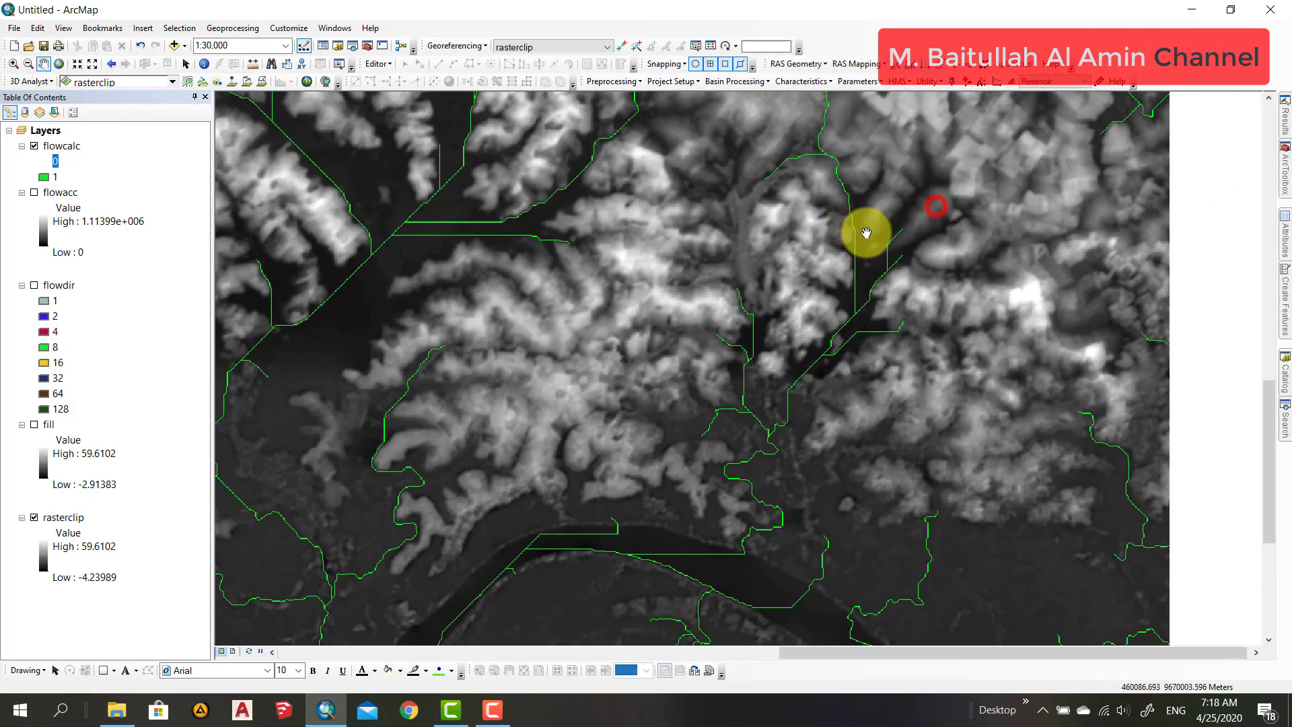
left_click_drag(643, 535, 869, 222)
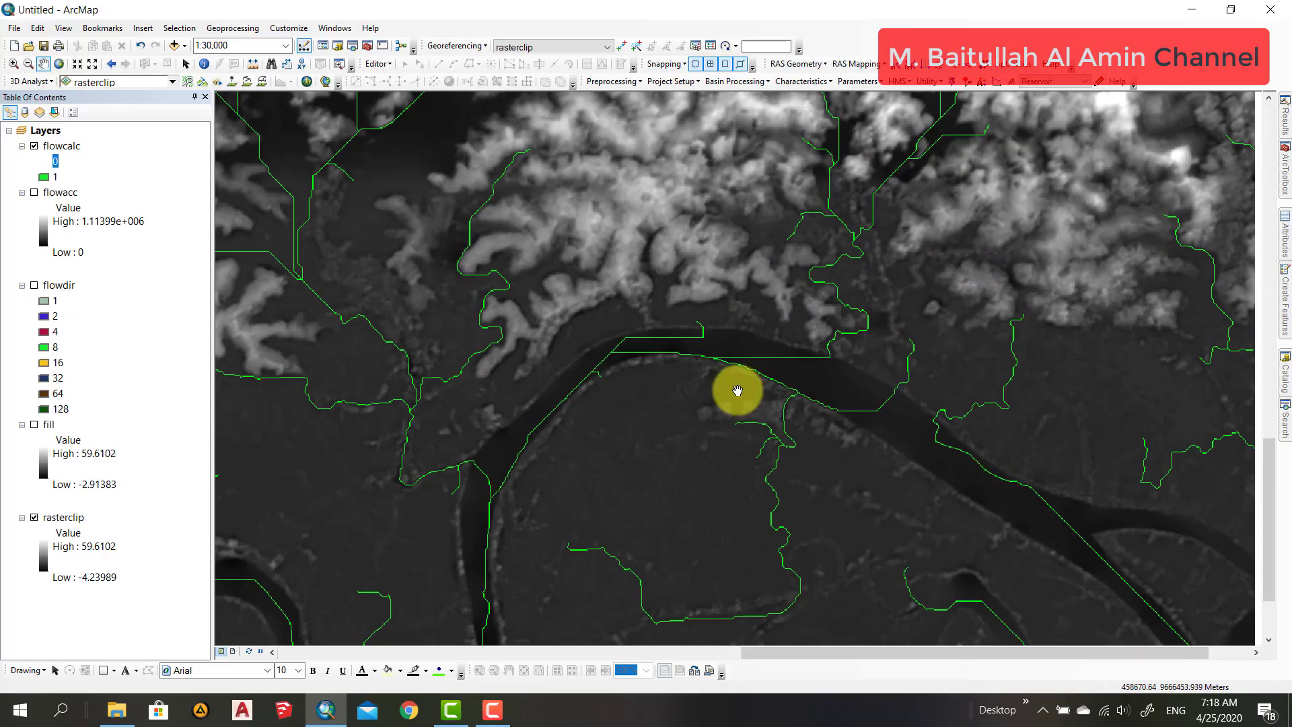
left_click_drag(897, 451, 565, 454)
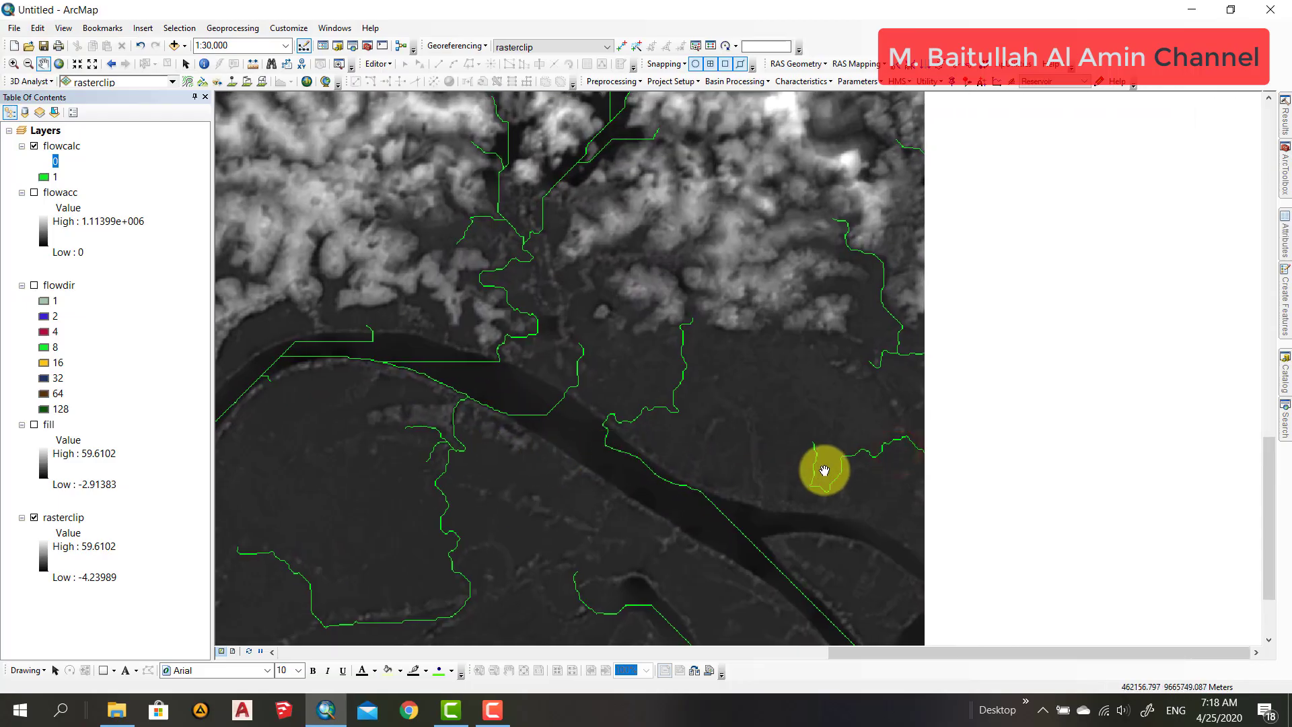
left_click_drag(744, 461, 1074, 448)
left_click_drag(680, 456, 921, 436)
left_click_drag(666, 492, 925, 373)
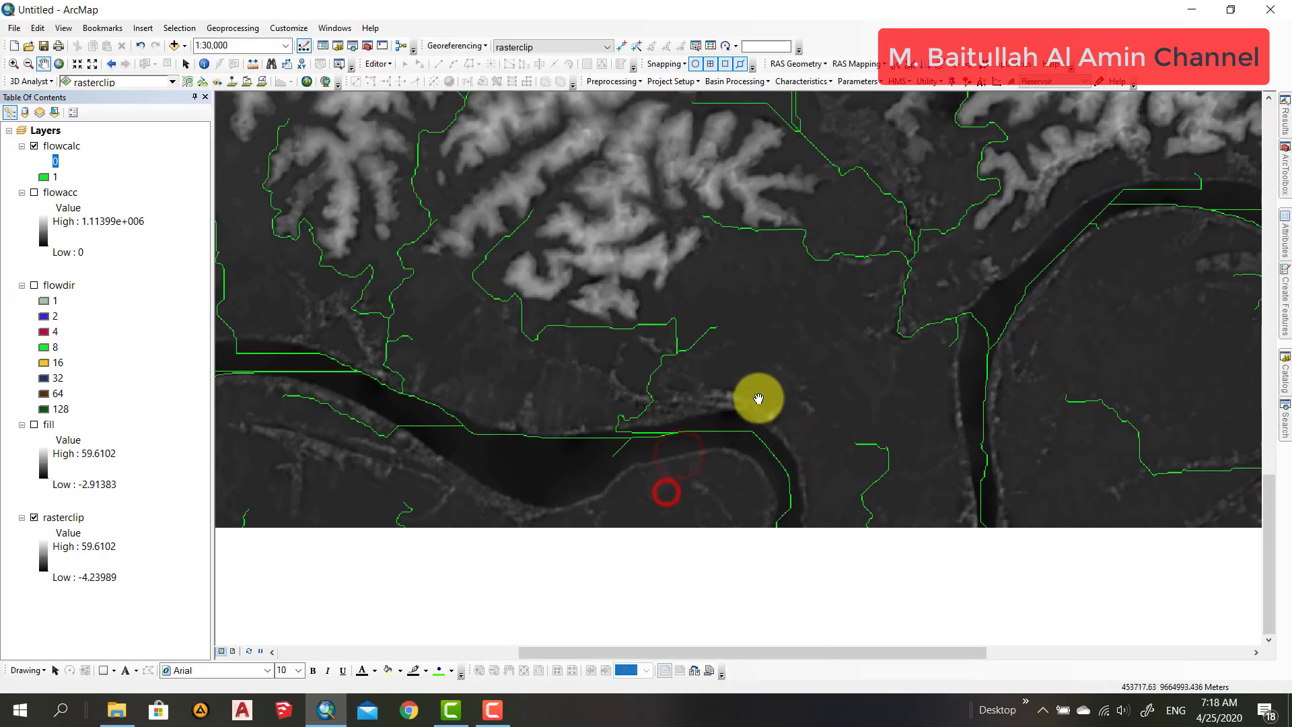
left_click_drag(758, 398, 1000, 442)
left_click_drag(735, 442, 854, 467)
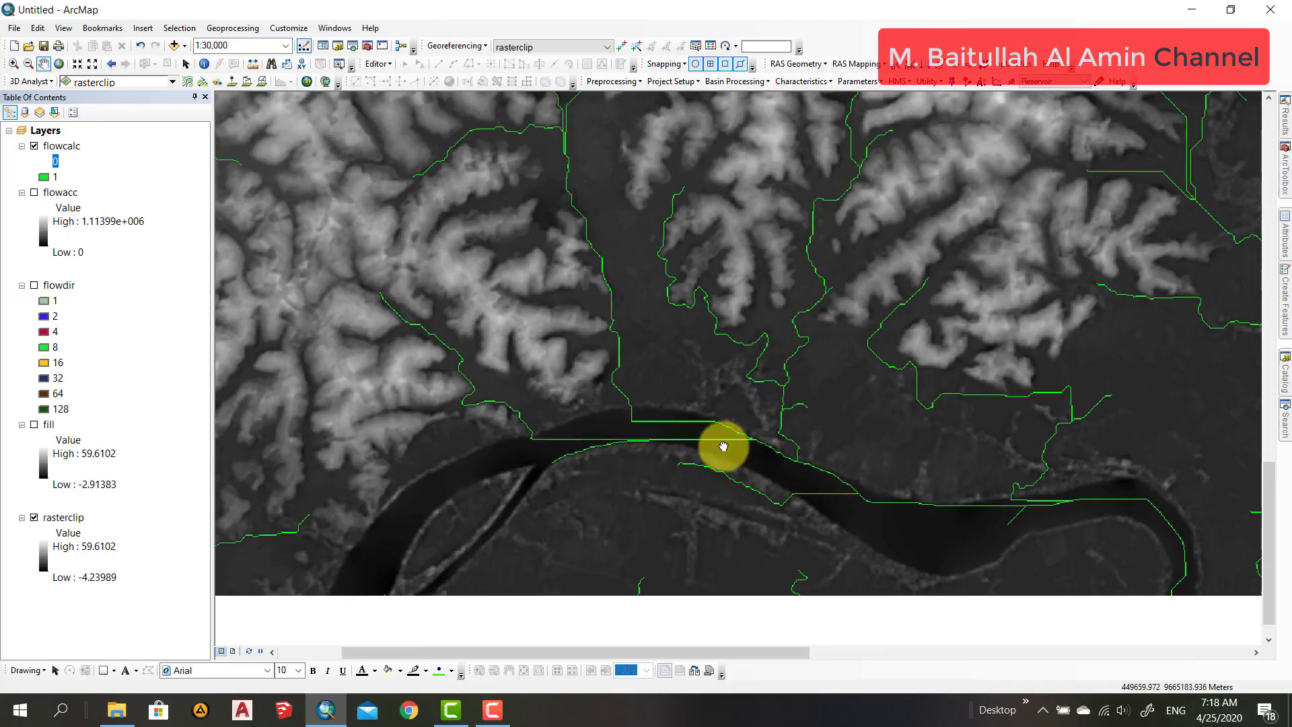
left_click_drag(724, 446, 816, 499)
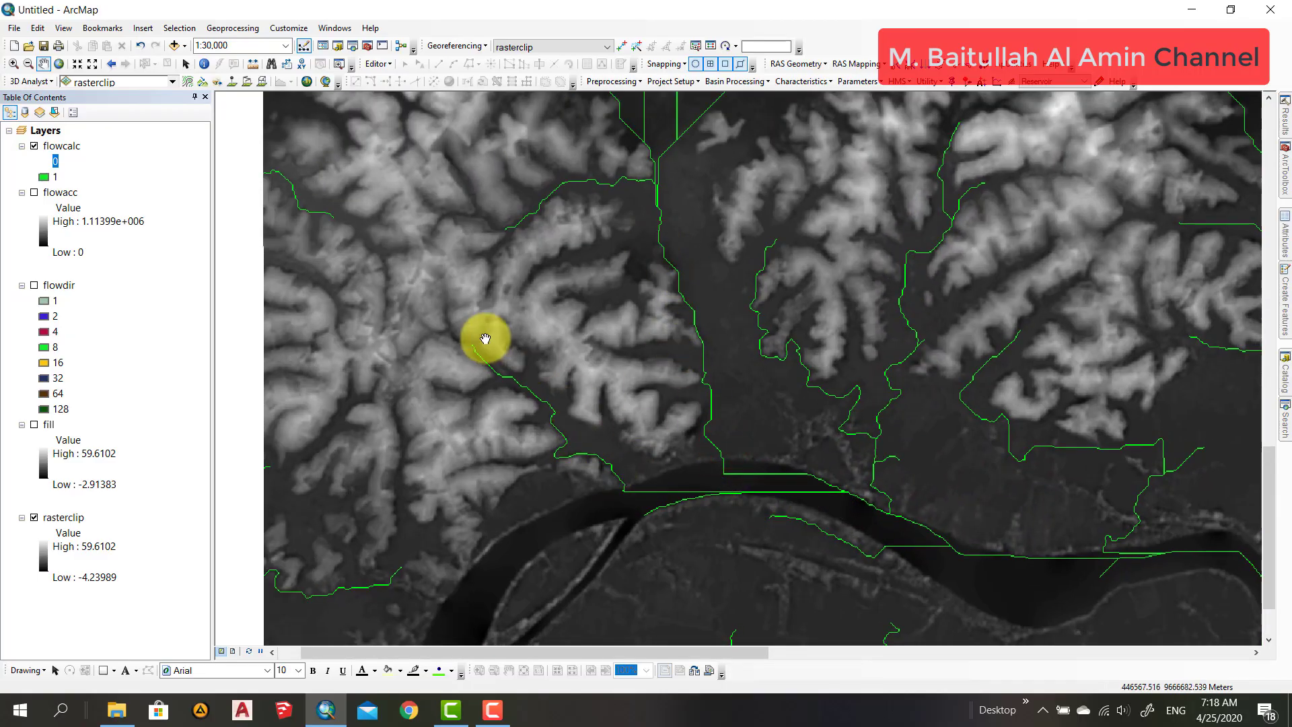
left_click_drag(511, 450, 790, 331)
left_click_drag(900, 360, 584, 372)
left_click_drag(809, 373, 536, 458)
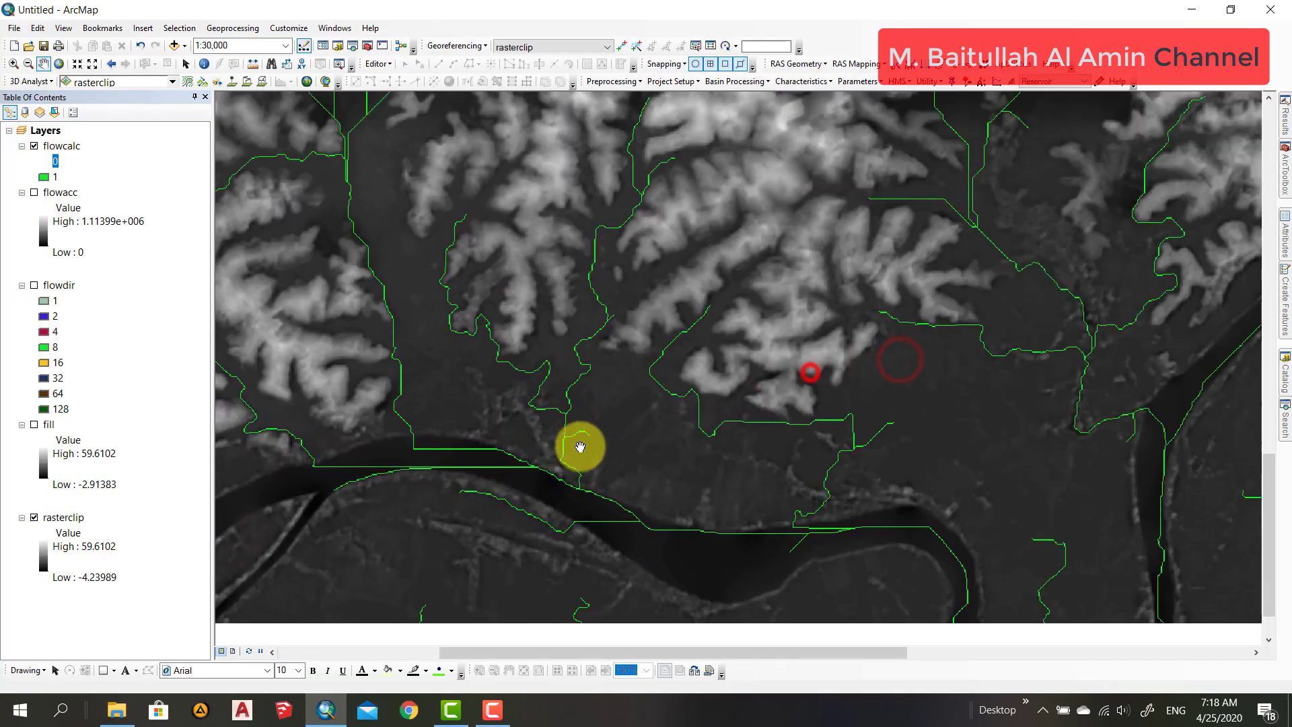
left_click_drag(857, 444, 591, 418)
left_click_drag(743, 445, 611, 539)
mouse_move(839, 424)
left_mouse_down()
mouse_move(735, 434)
mouse_move(702, 453)
left_mouse_up()
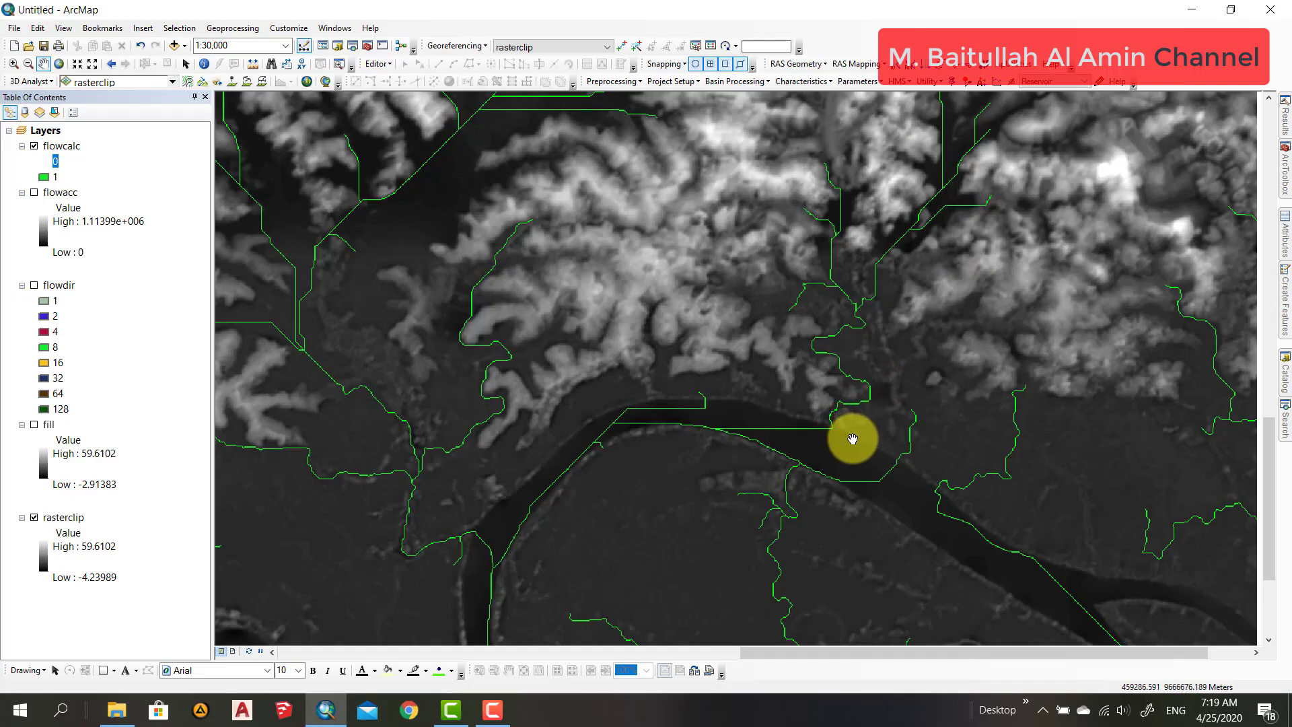
Step: Inspect the tributary in the southeastern part of the DEM from its upper branches to its outlet at the main river
left_click_drag(866, 418, 784, 522)
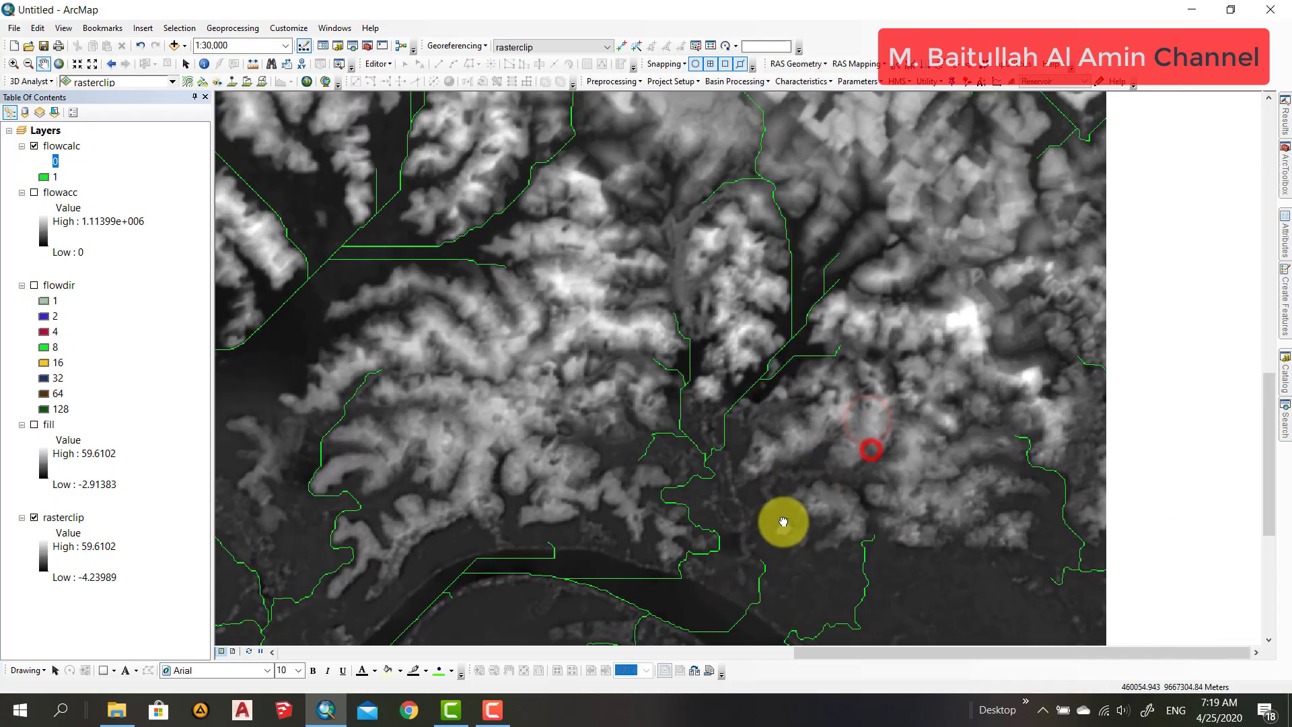
left_click_drag(830, 485, 764, 445)
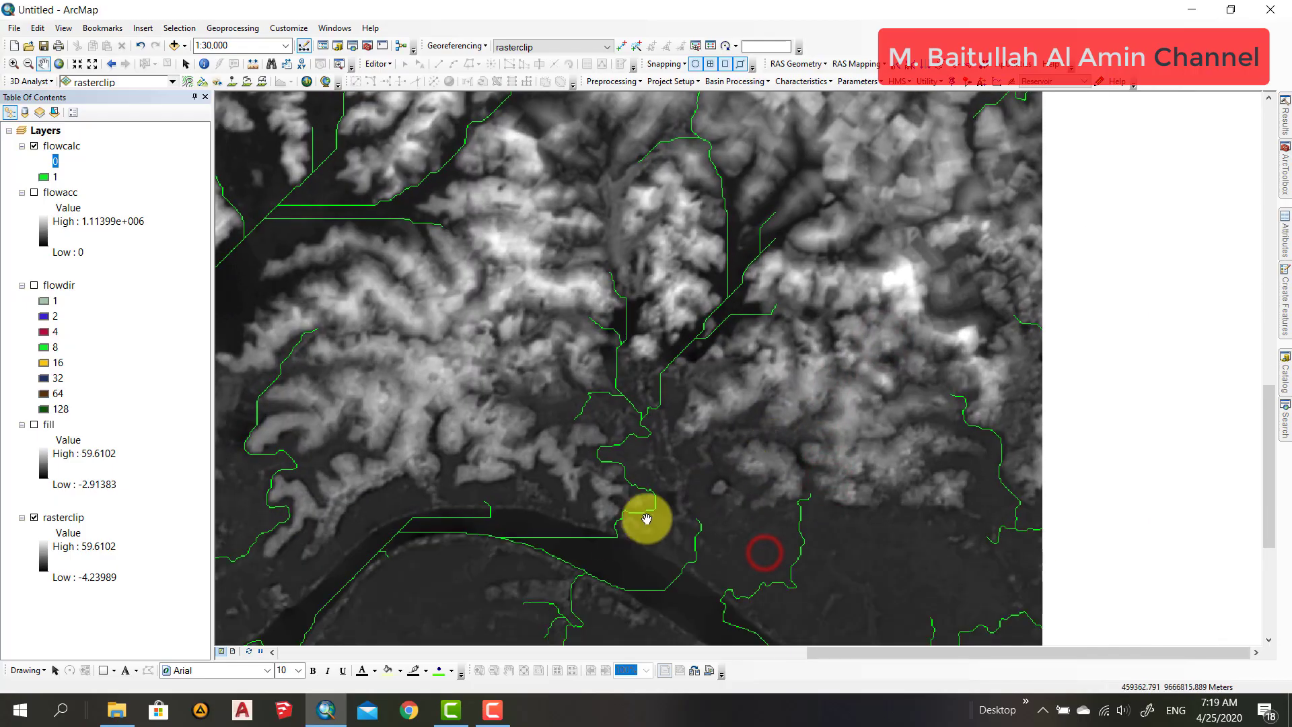
left_click_drag(690, 379, 654, 463)
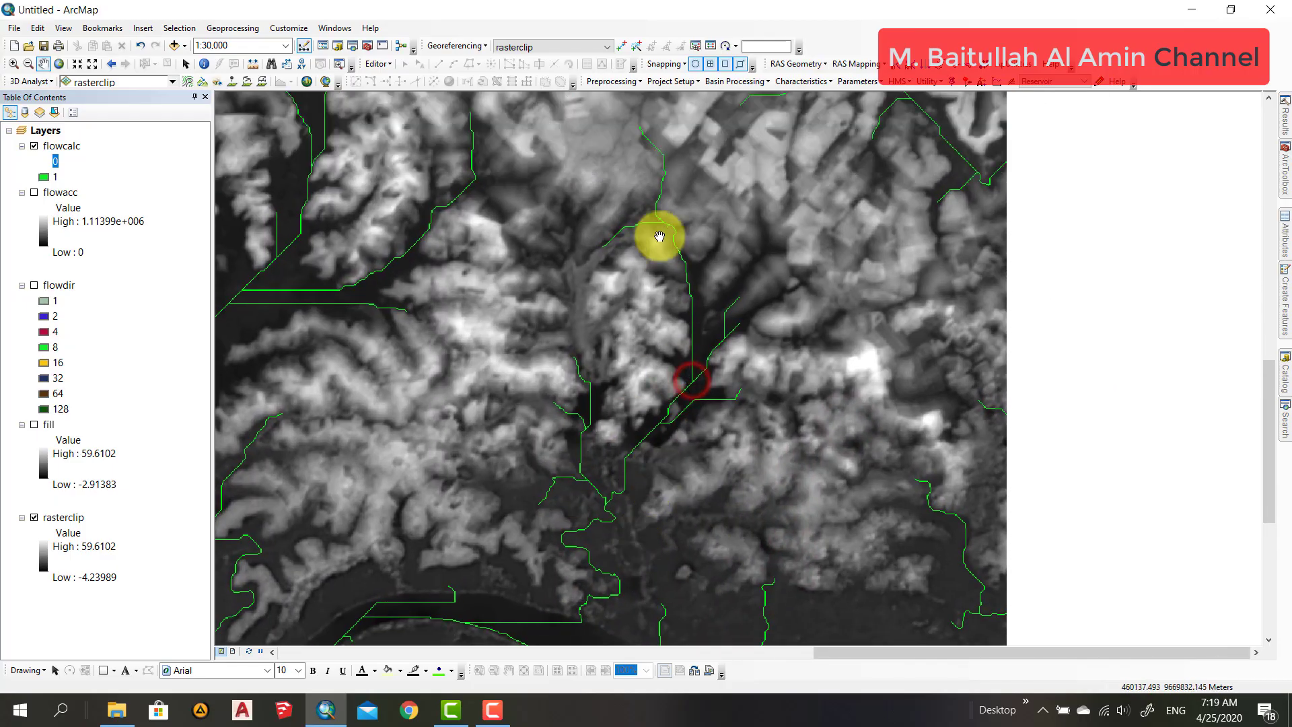
scroll(591, 595, "up", 1)
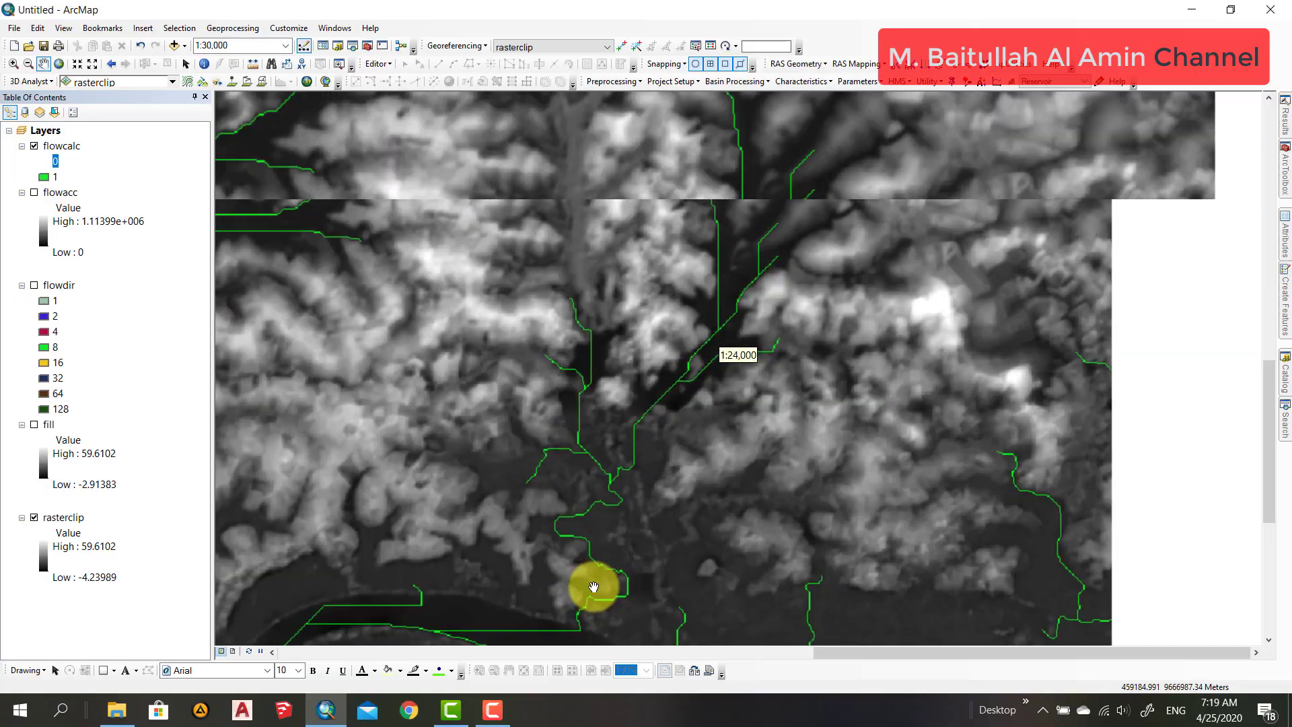
scroll(586, 599, "up", 2)
scroll(580, 543, "up", 1)
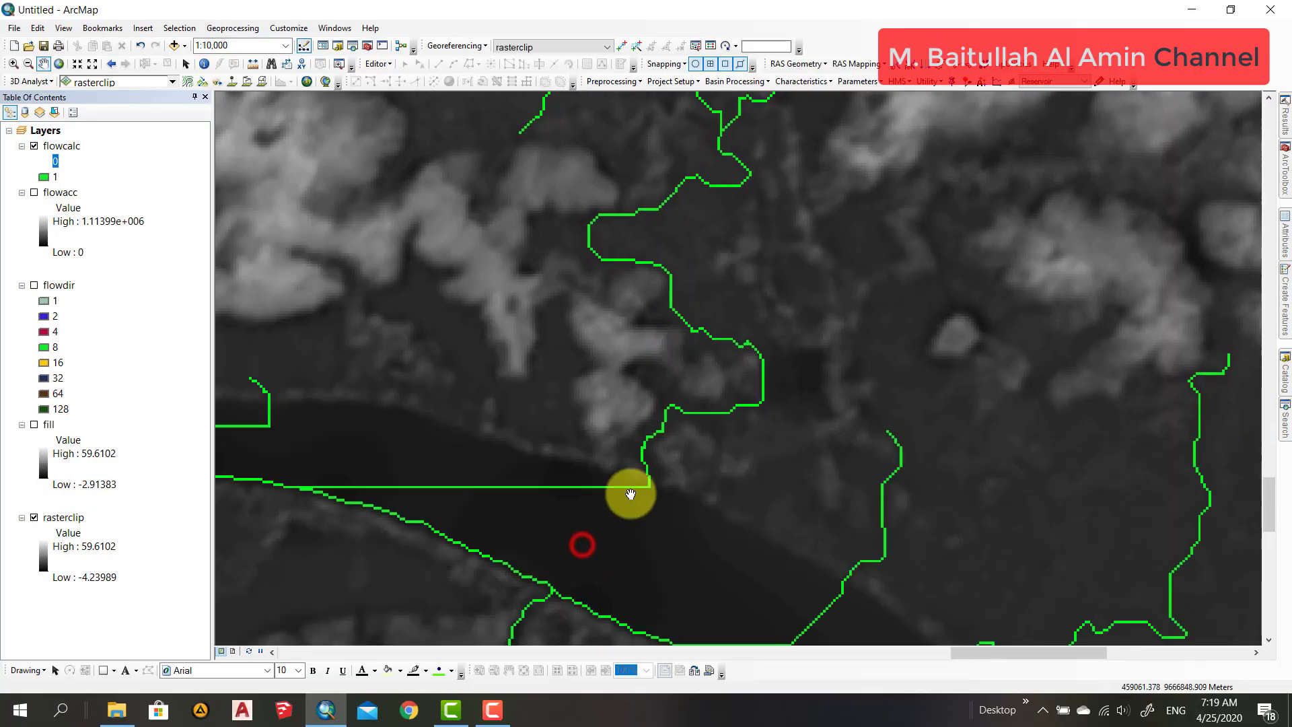
scroll(630, 497, "up", 2)
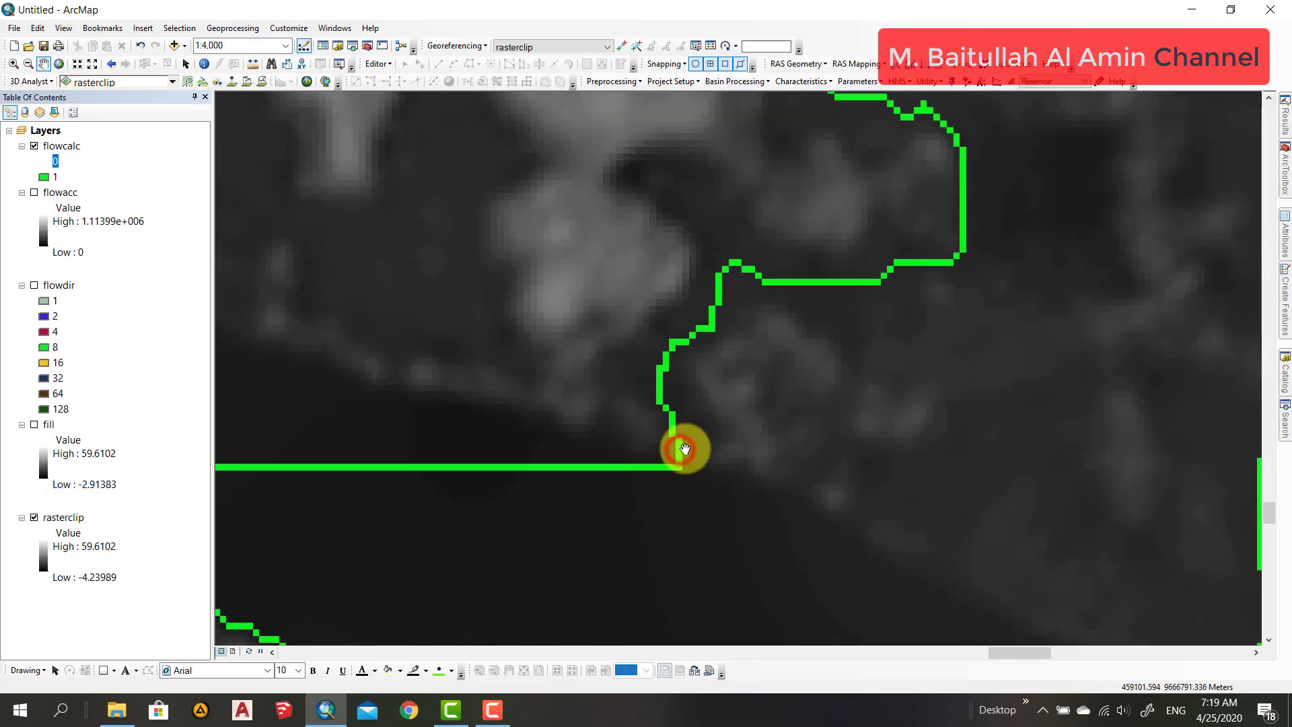
left_click_drag(684, 449, 650, 527)
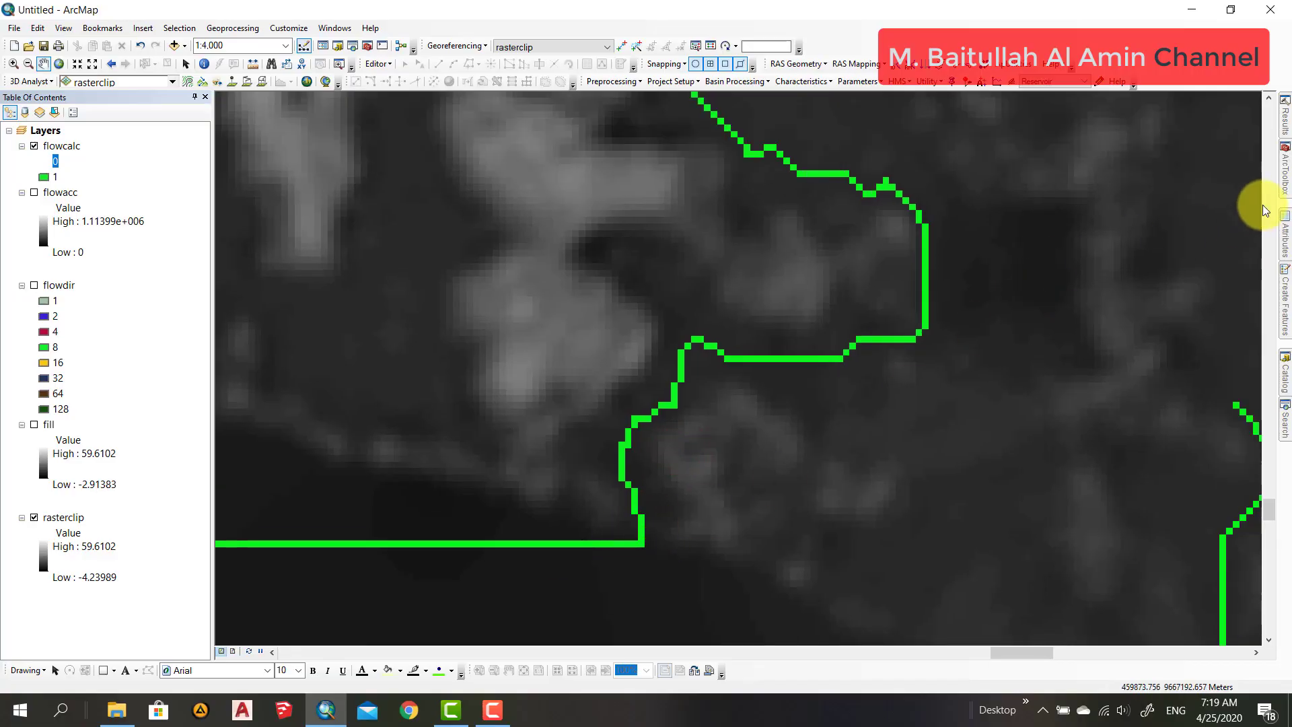
Step: Create a point shapefile named pour_point in the data shp folder with the WGS 1984 UTM Zone 48S coordinate system
left_click(1285, 178)
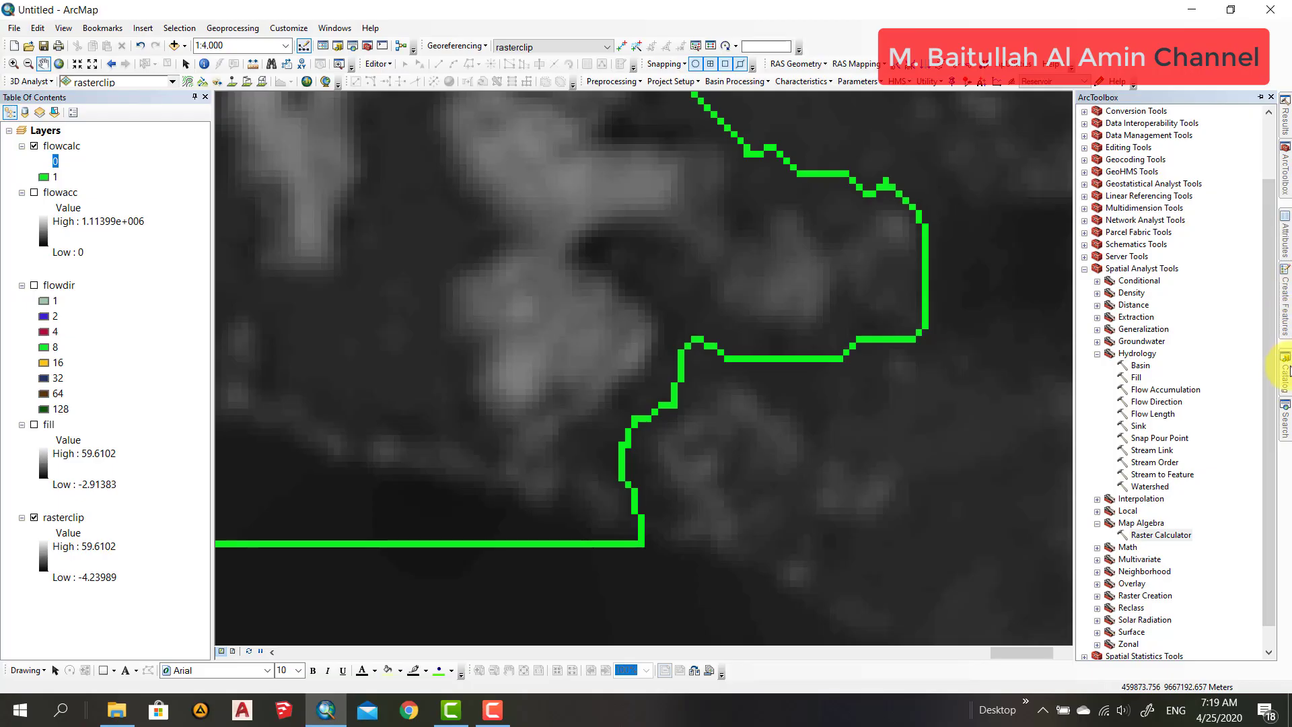
left_click(1287, 373)
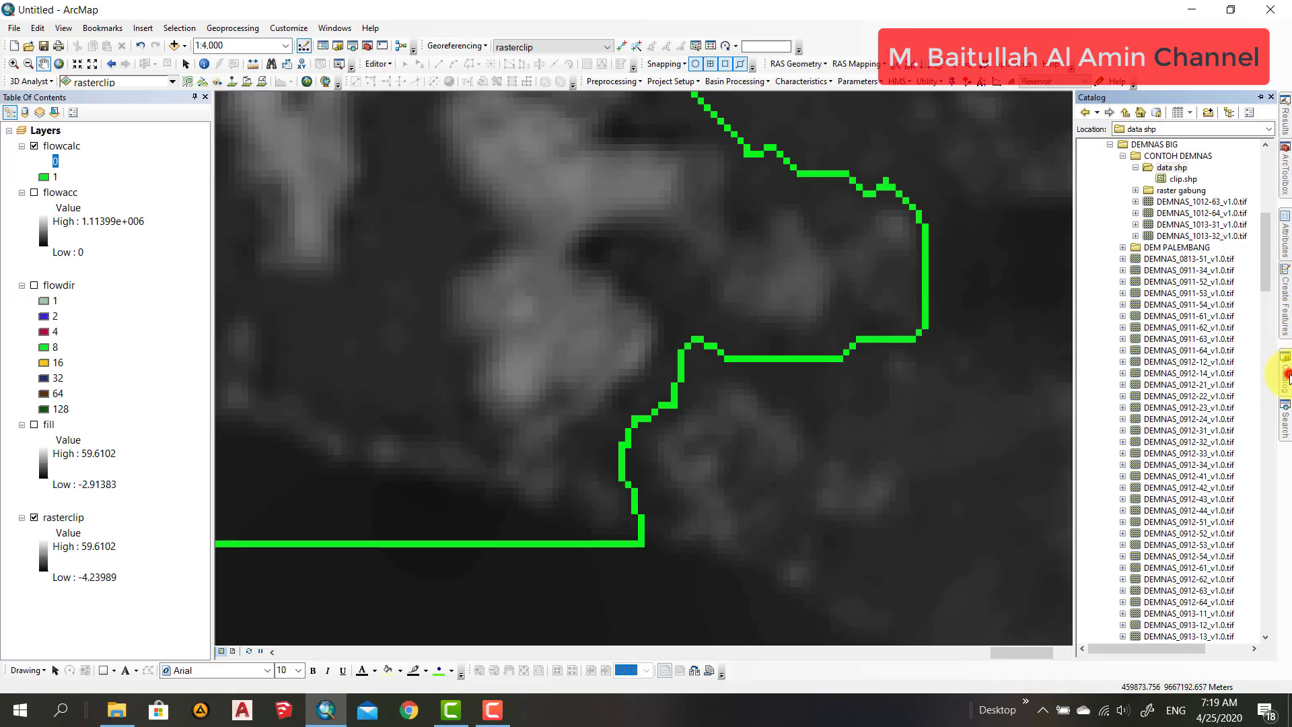
right_click(1177, 168)
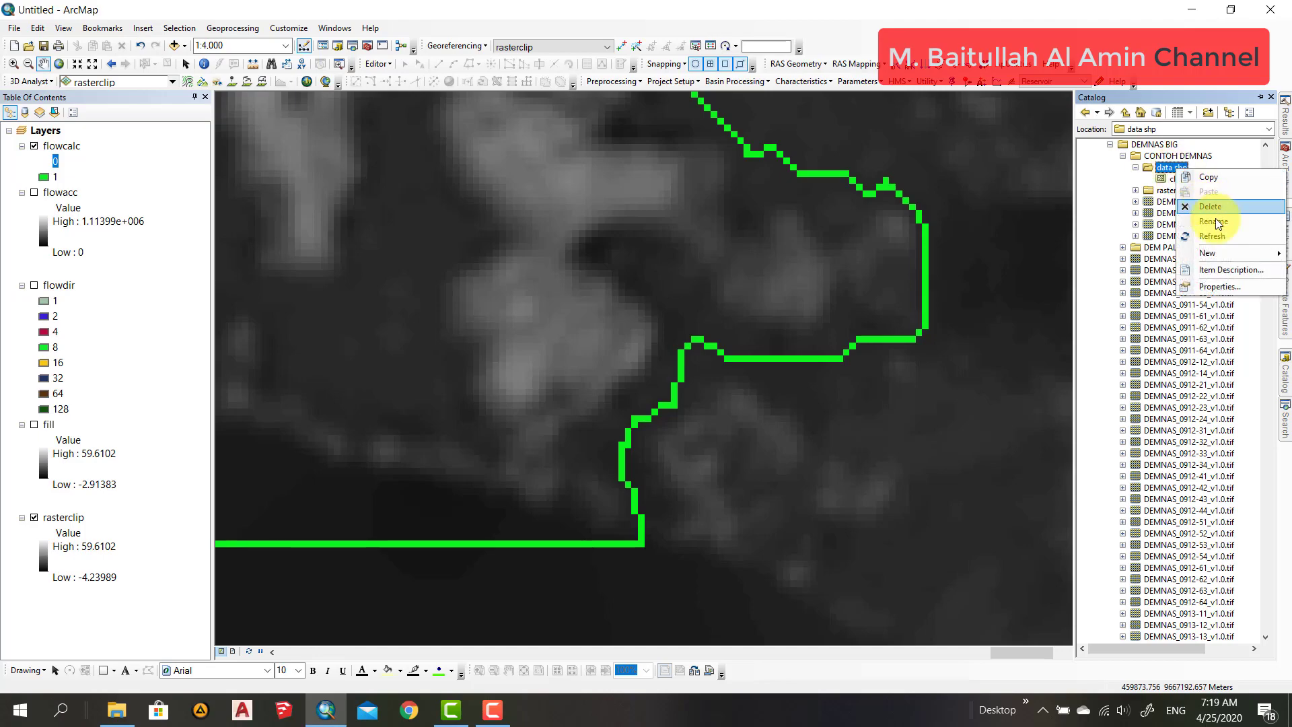
mouse_move(1228, 250)
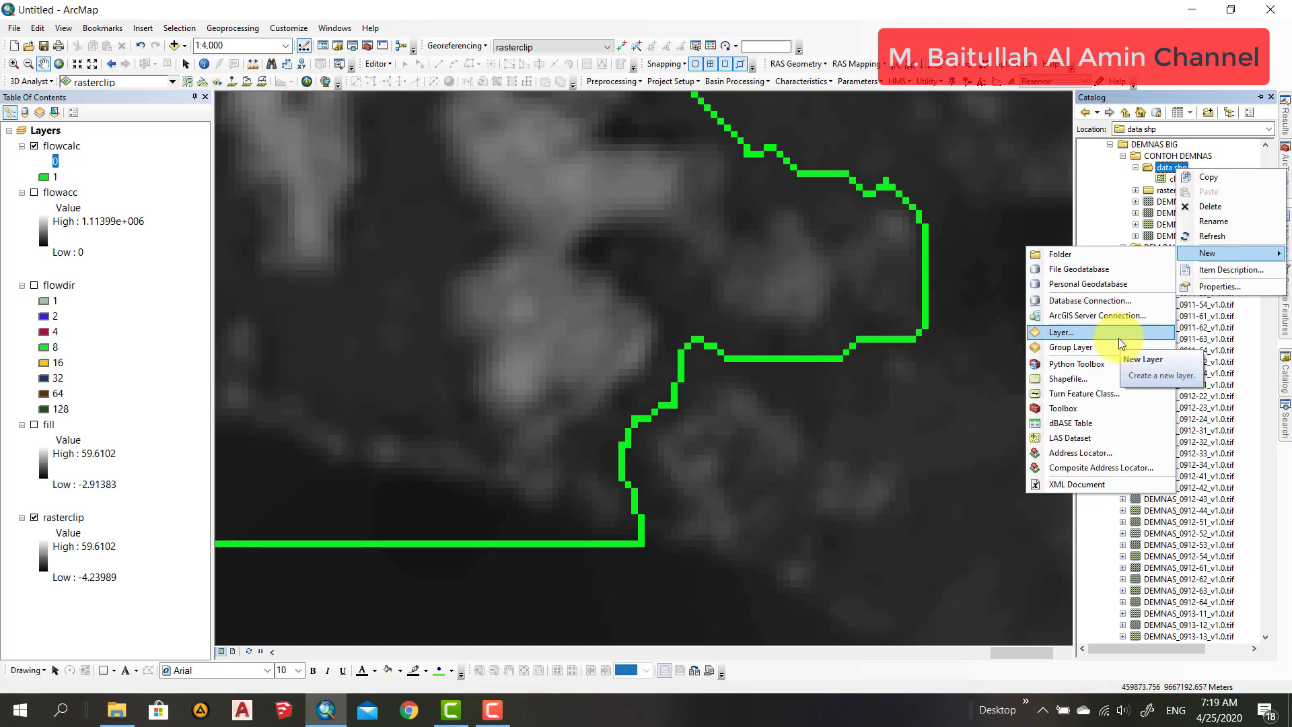
left_click(1088, 378)
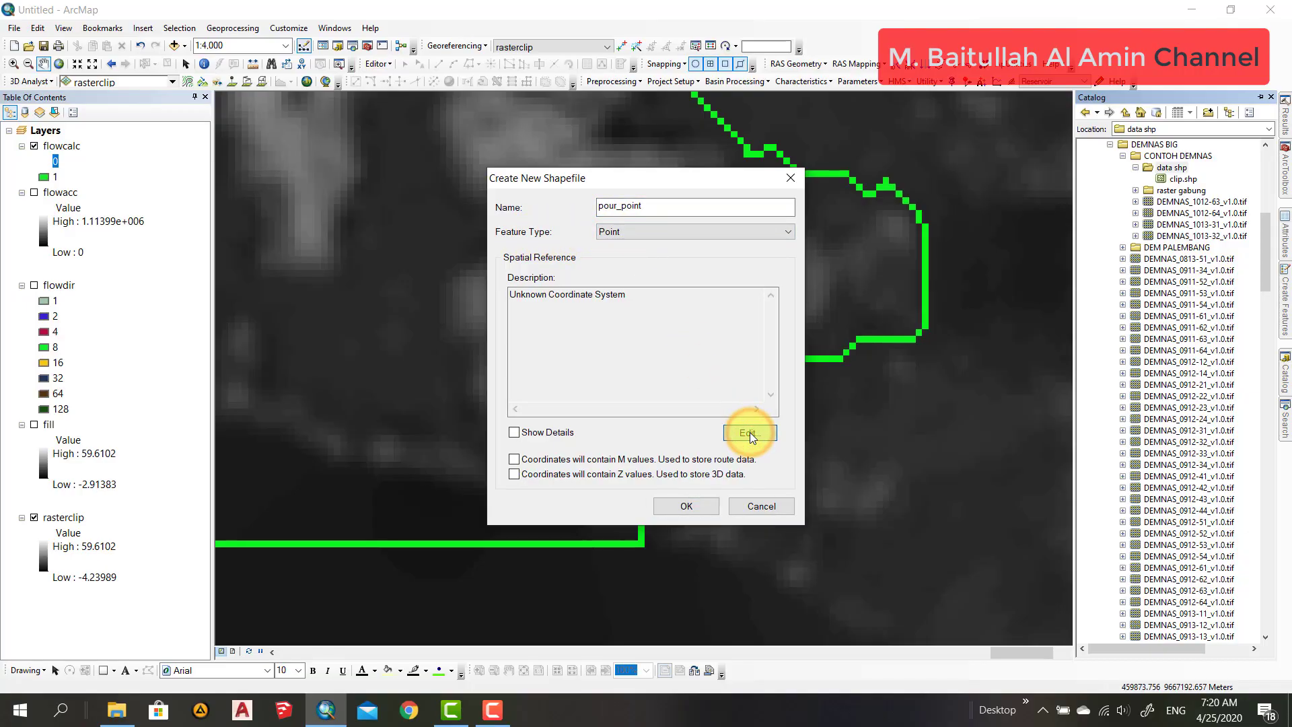
left_click(749, 432)
left_click(619, 227)
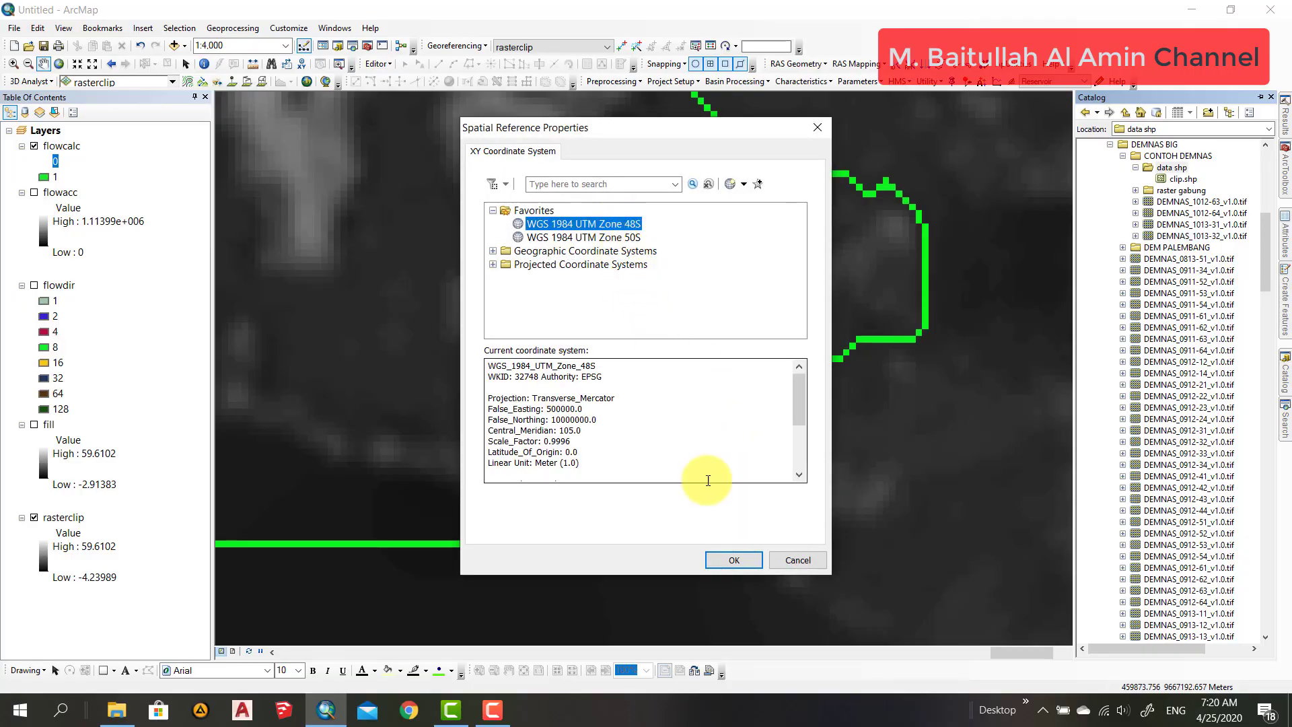
left_click(729, 558)
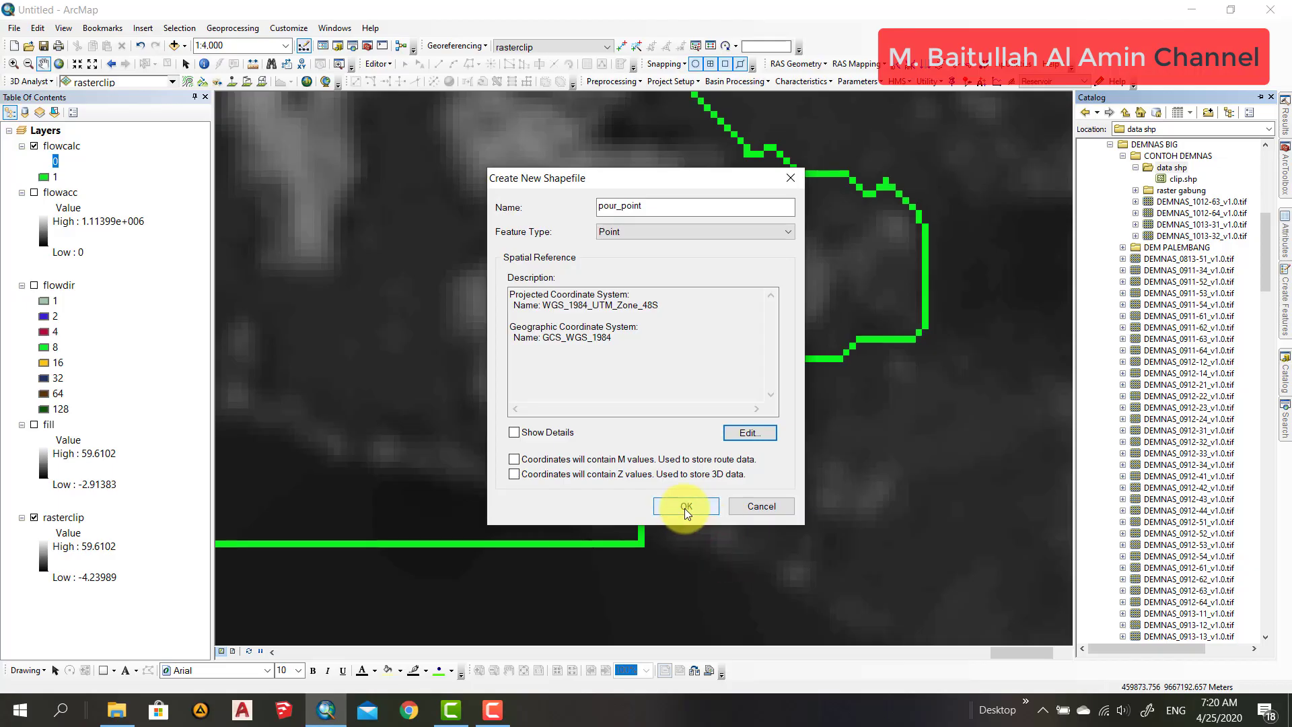
left_click(685, 507)
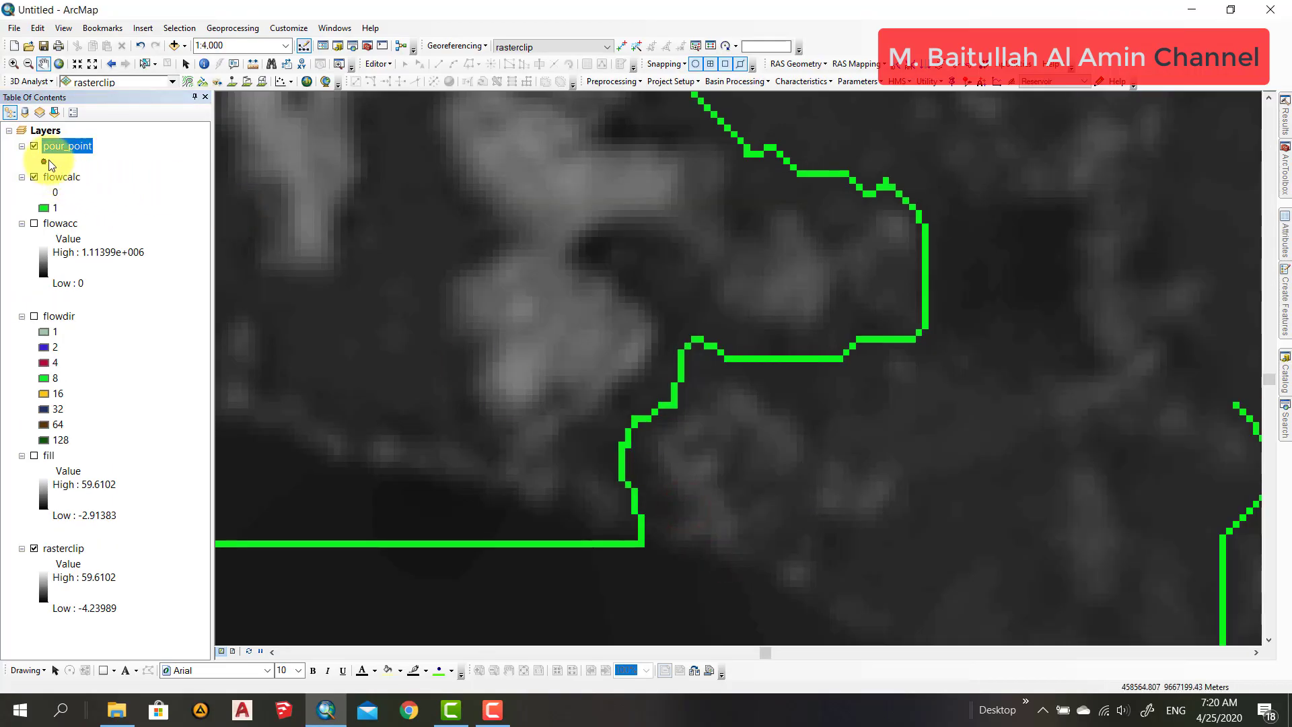
Step: Symbolize the pour_point layer with the Circle 2 marker in red
left_click(46, 161)
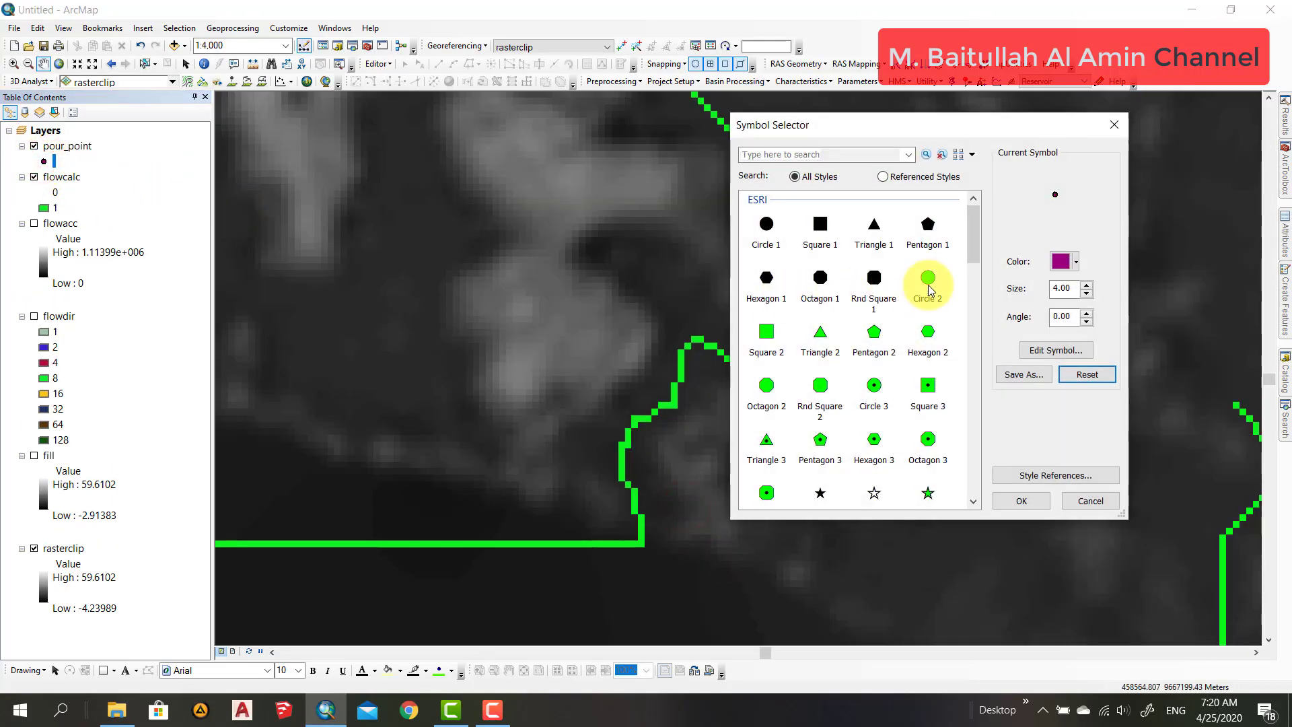
left_click(927, 280)
left_click(1065, 263)
left_click(949, 326)
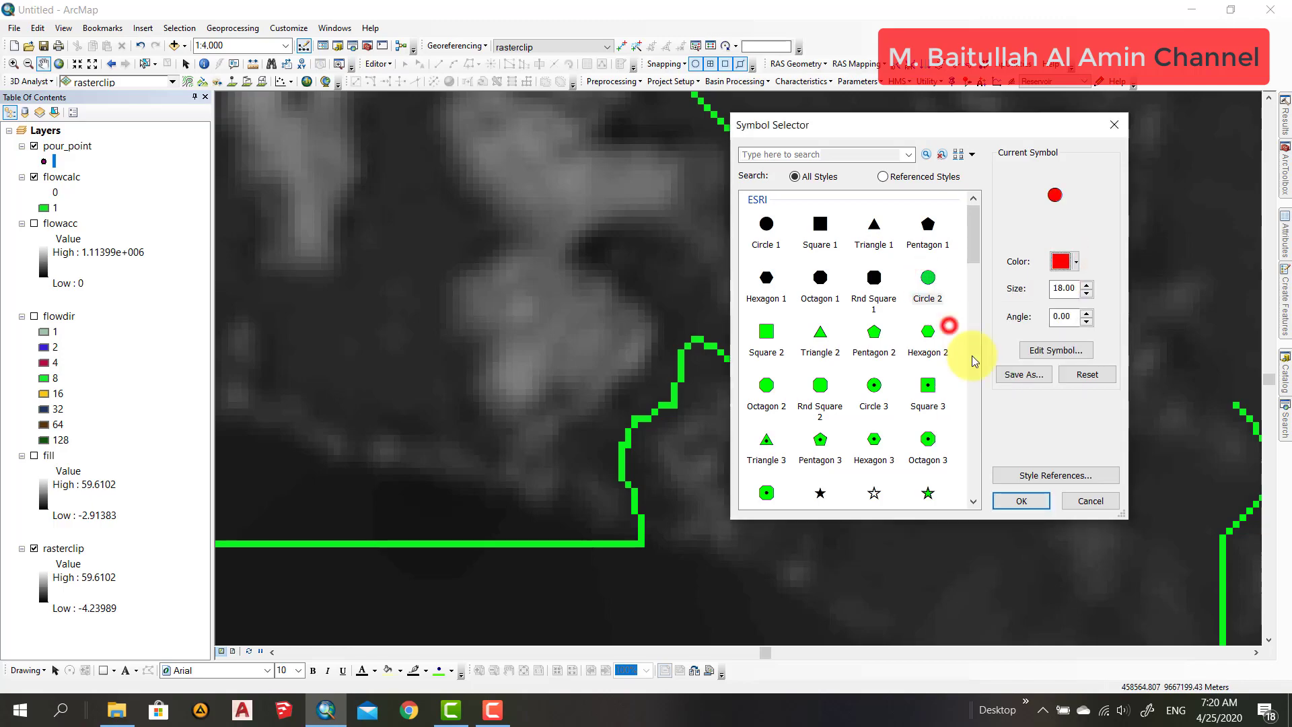
left_click(1016, 500)
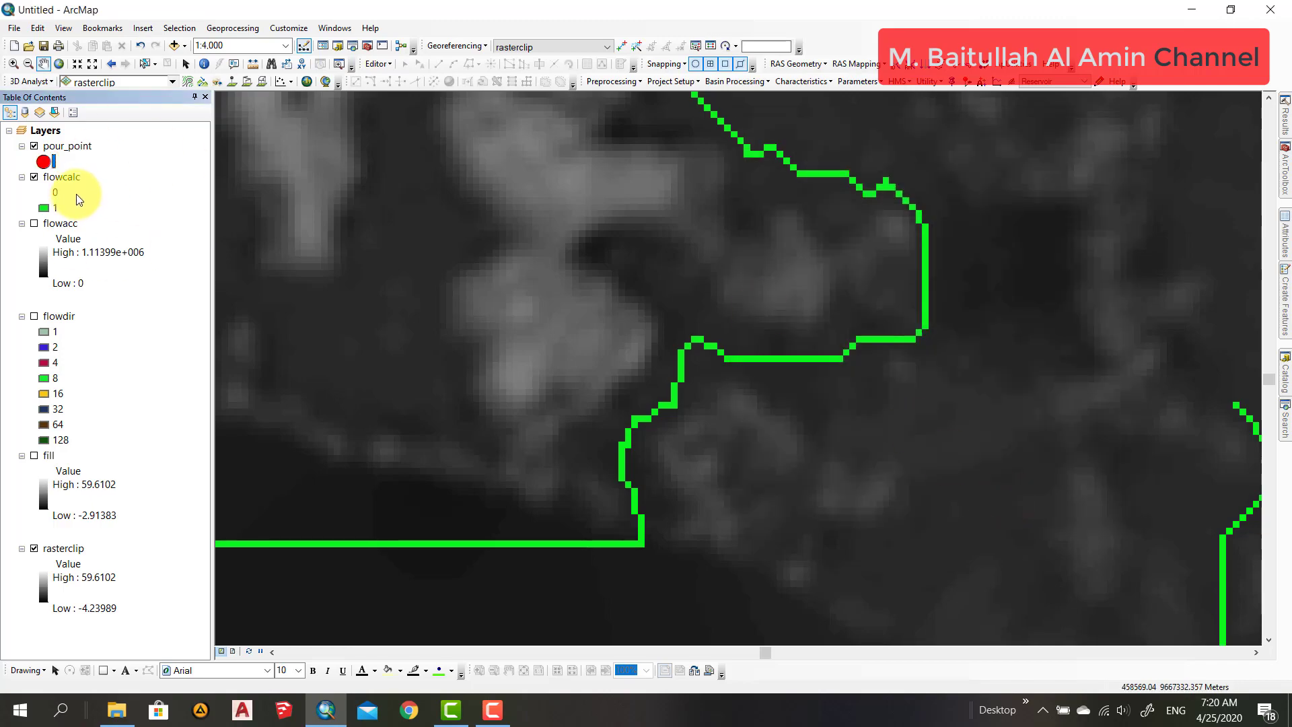
Step: Start editing the pour_point layer and place a point on the tributary's stream cell just above its junction with the main river
right_click(70, 153)
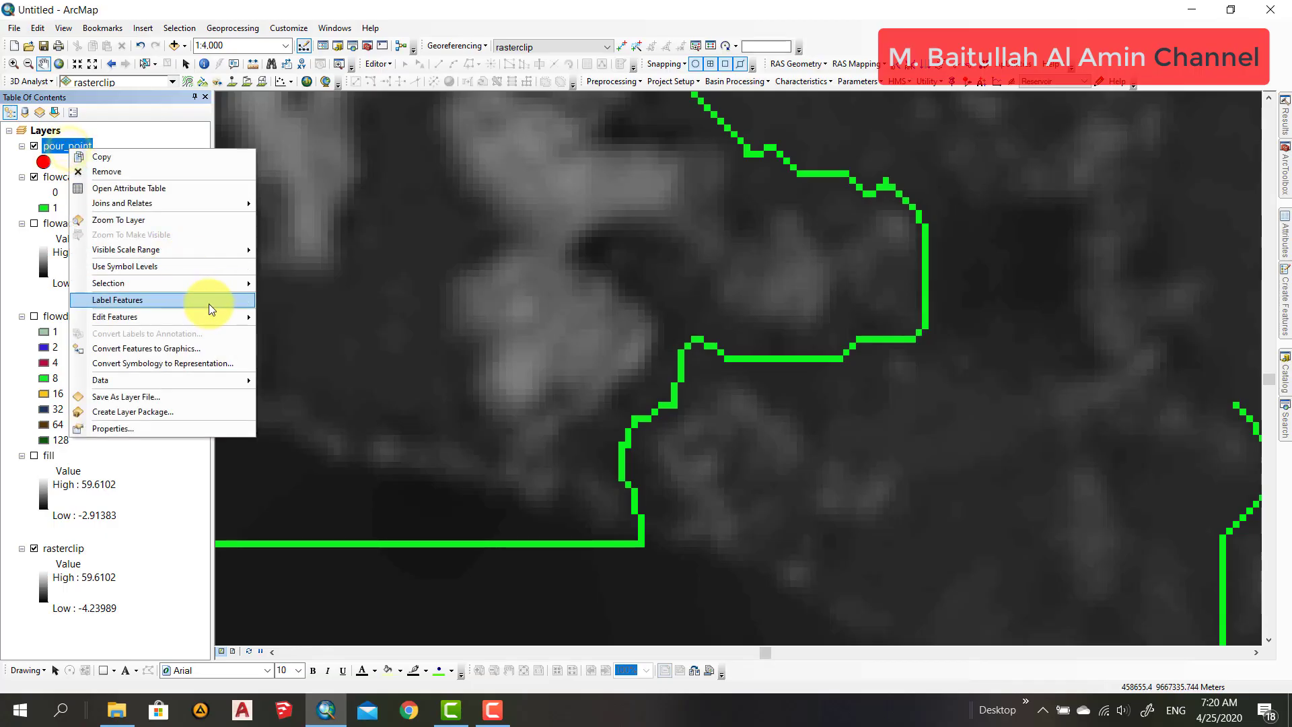
mouse_move(214, 316)
left_click(266, 319)
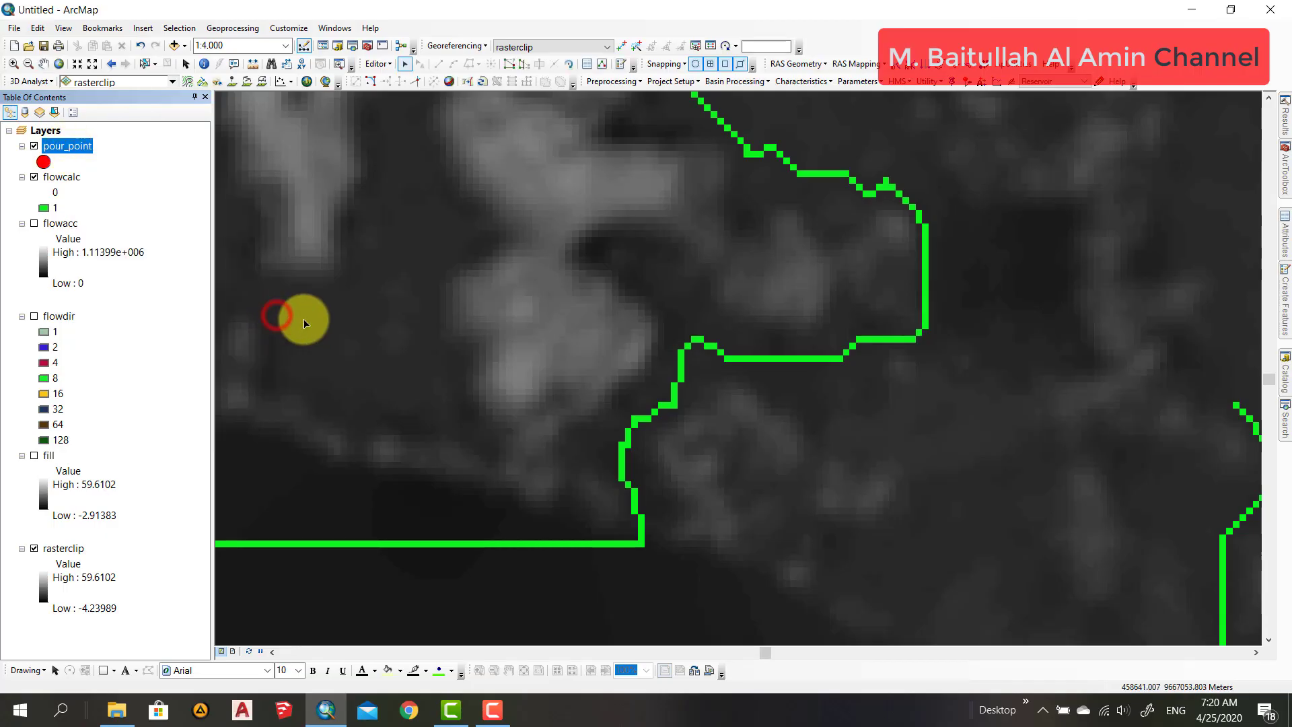
left_click(1286, 306)
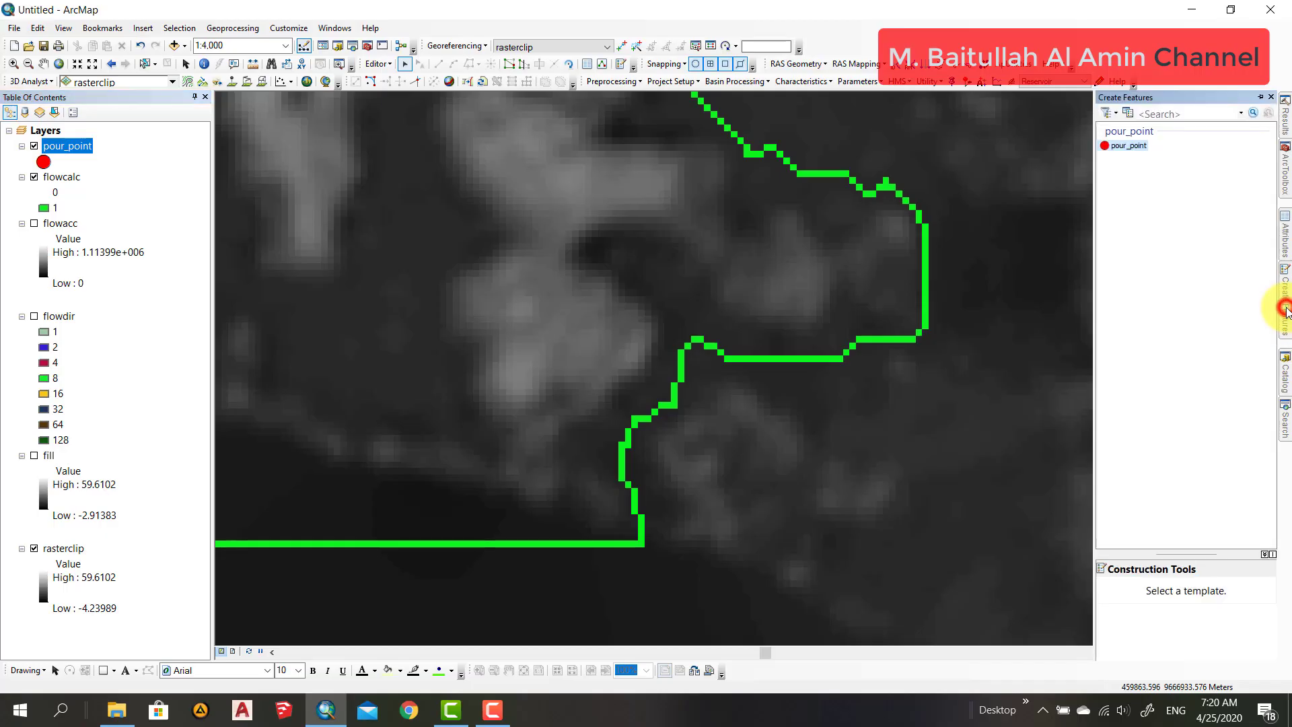
left_click(1129, 146)
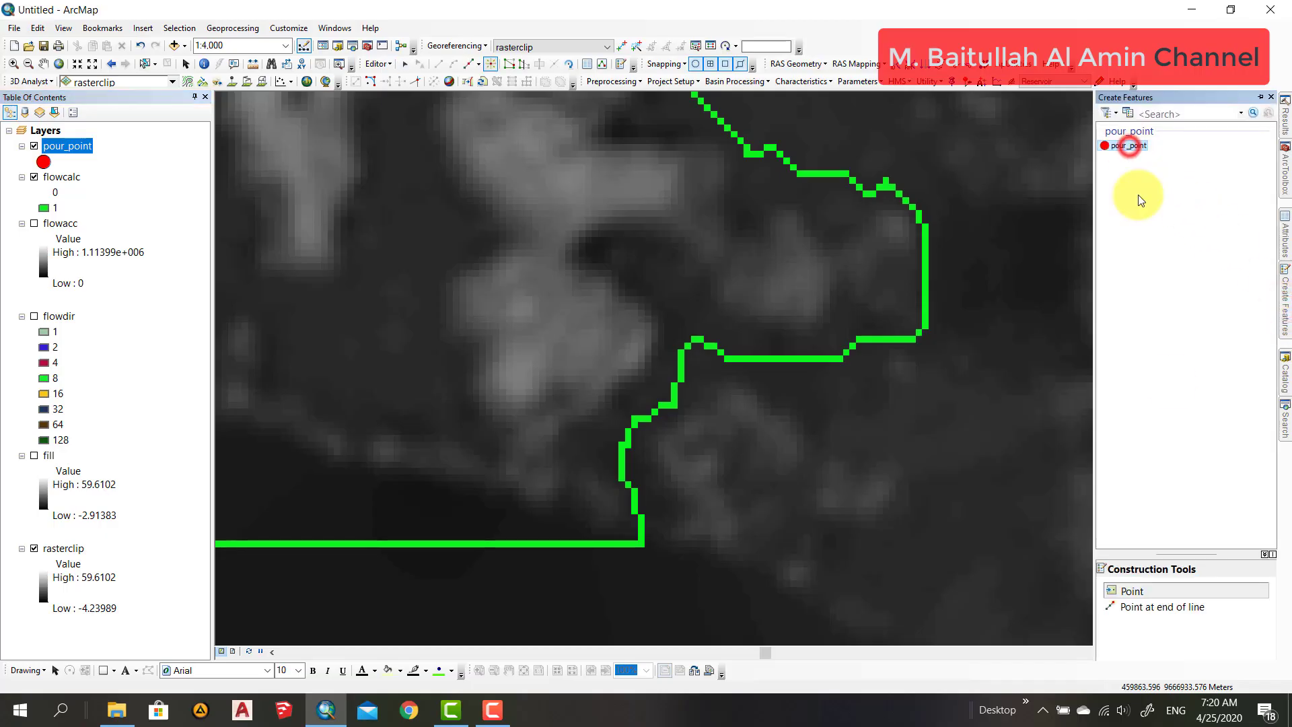
left_click(1133, 595)
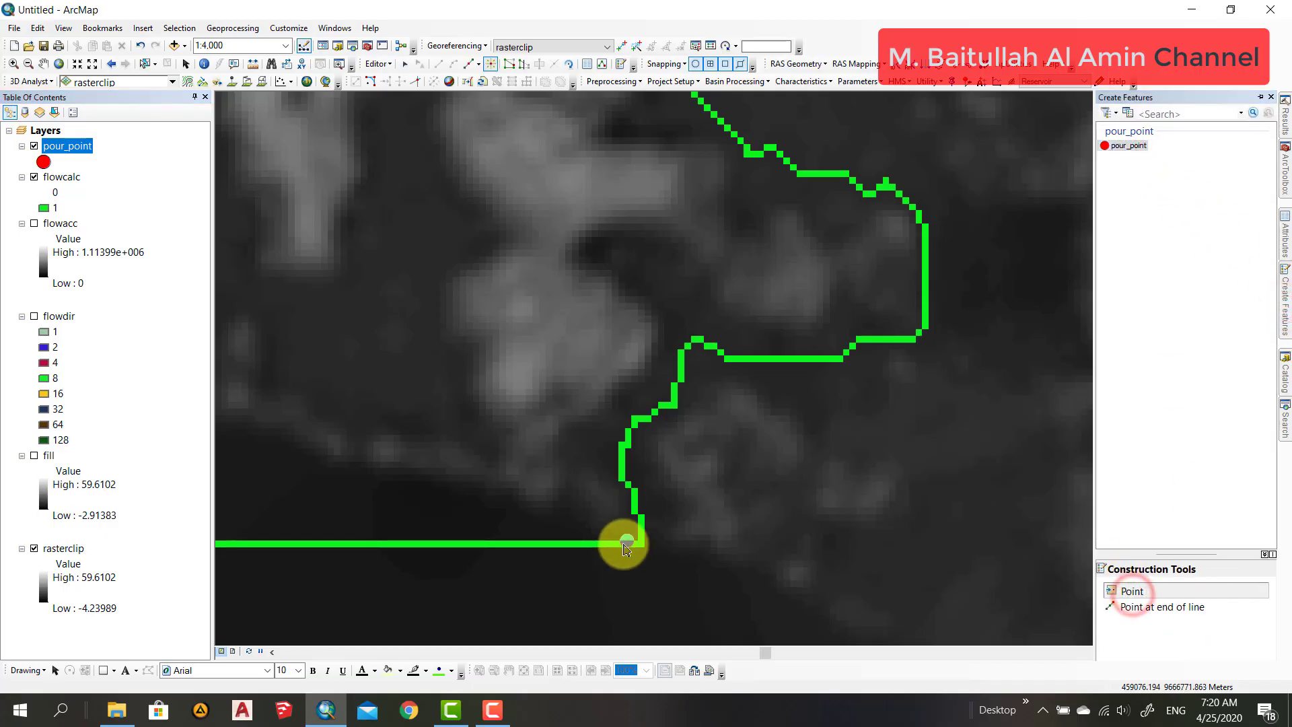
scroll(648, 542, "up", 4)
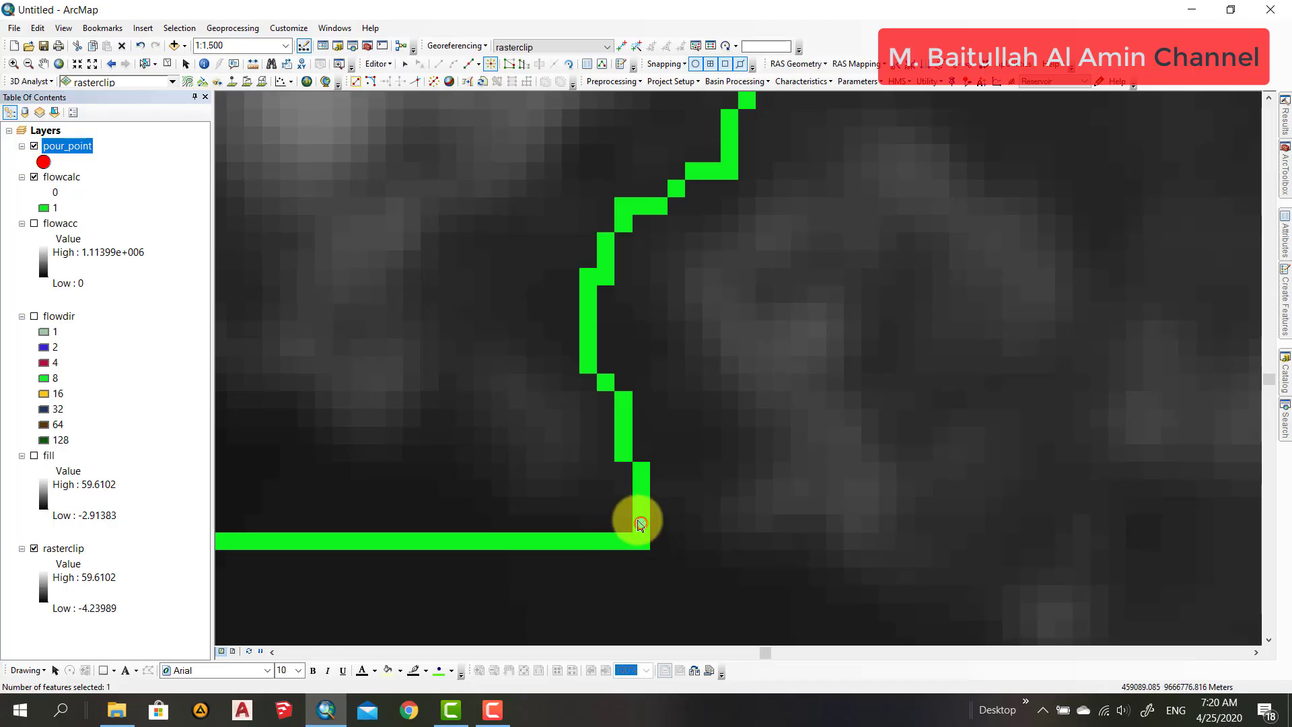
Step: Save the pour_point edits and end the editing session
right_click(74, 152)
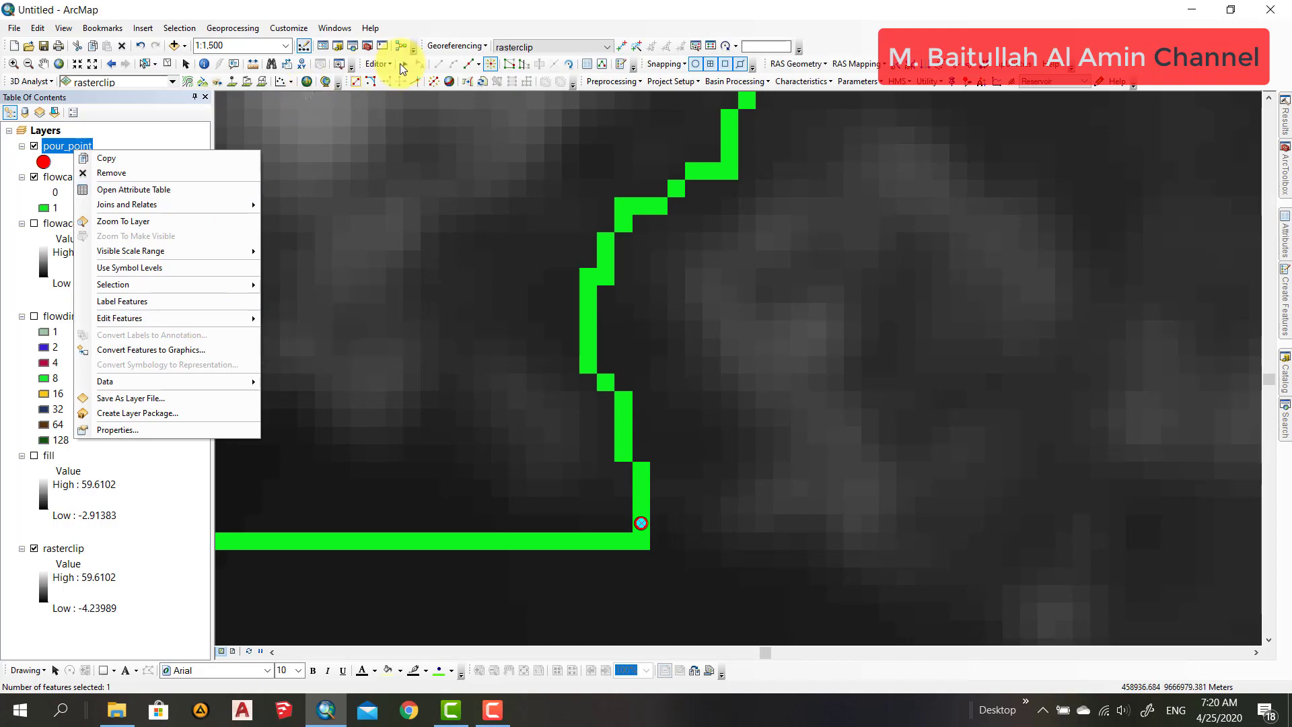
left_click(377, 63)
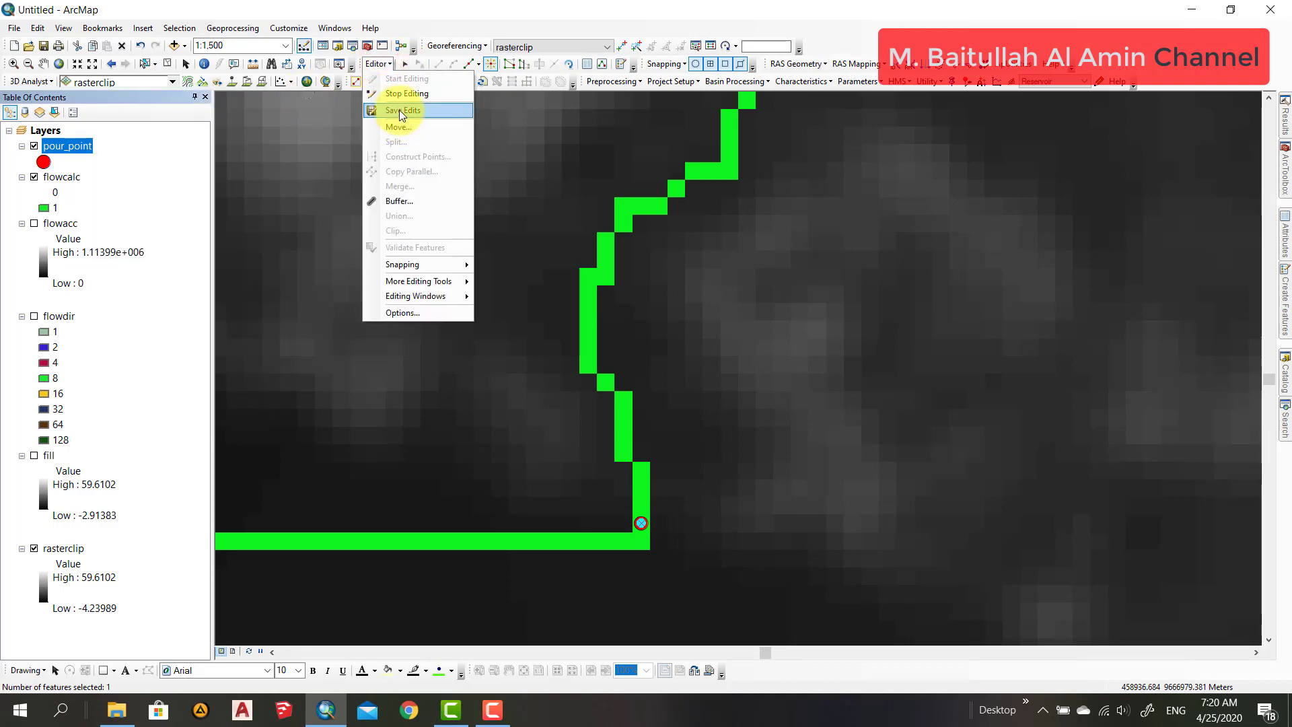
left_click(400, 111)
left_click(377, 64)
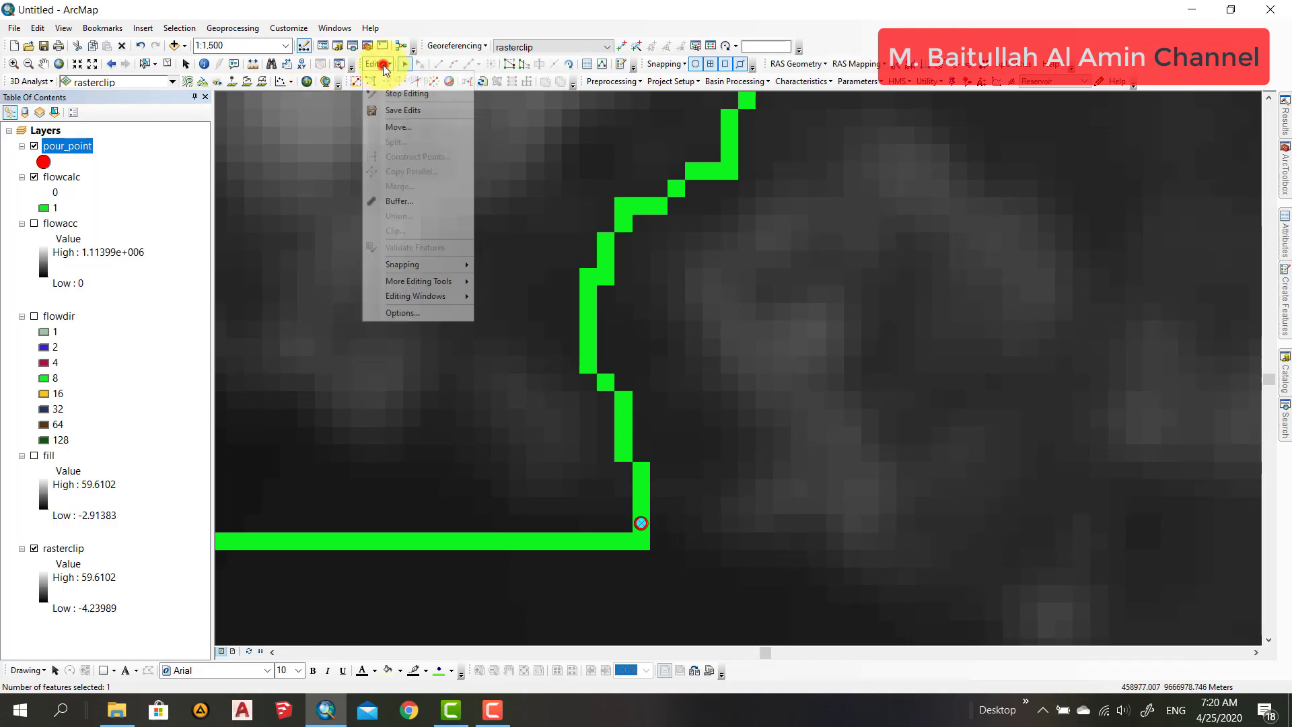
left_click(401, 94)
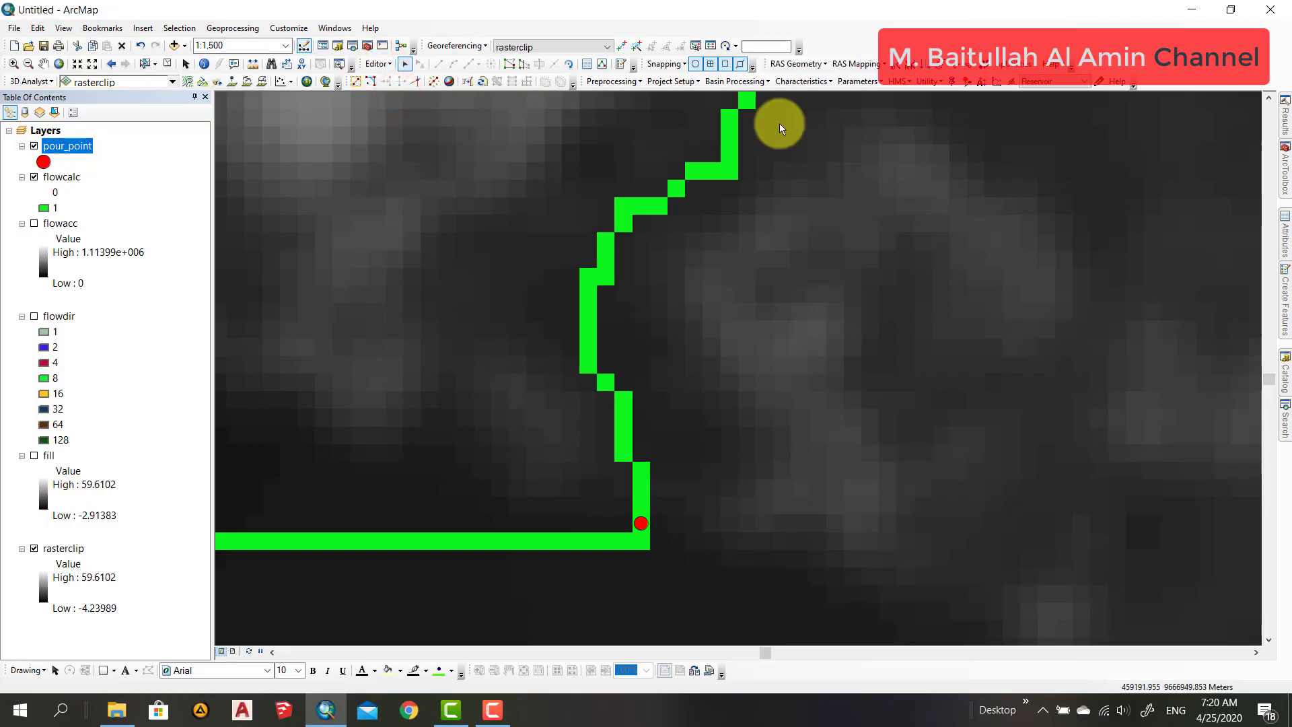
Step: Run Snap Pour Point on pour_point with field Id and accumulation raster flowacc, saving the output as pourpoint in the watershed folder
left_click(59, 66)
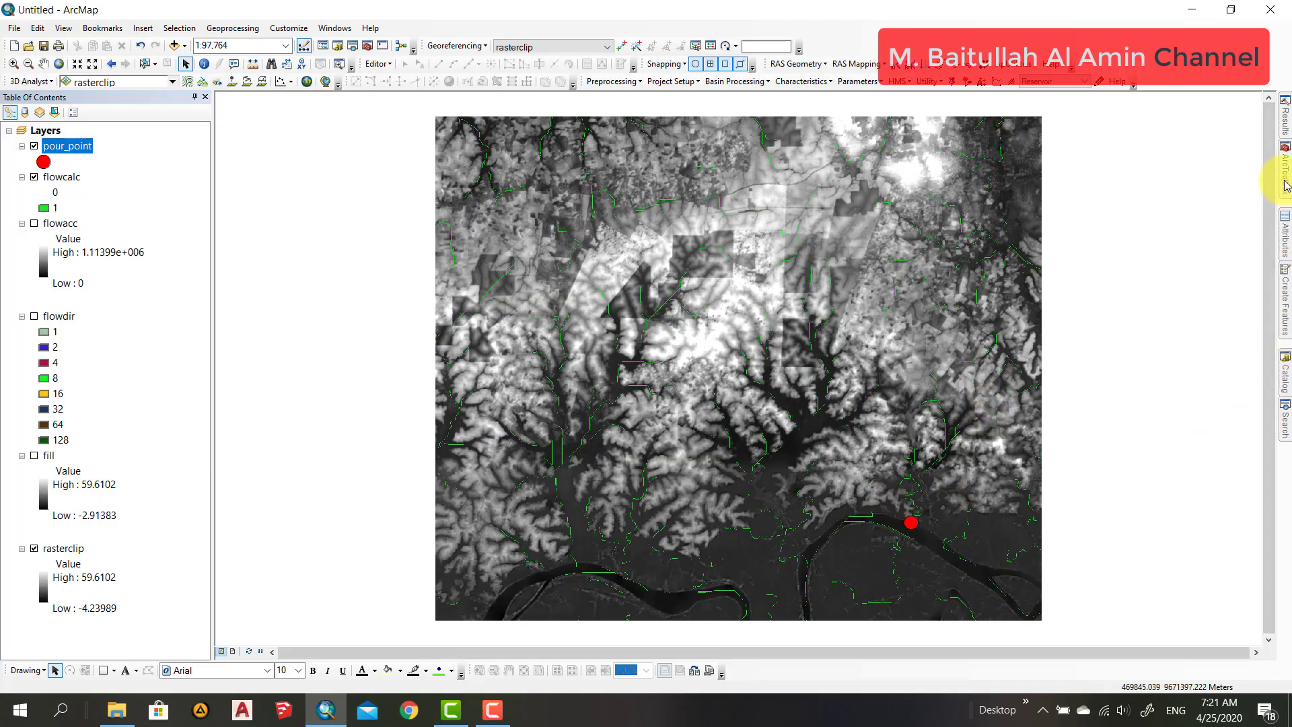
mouse_move(1286, 185)
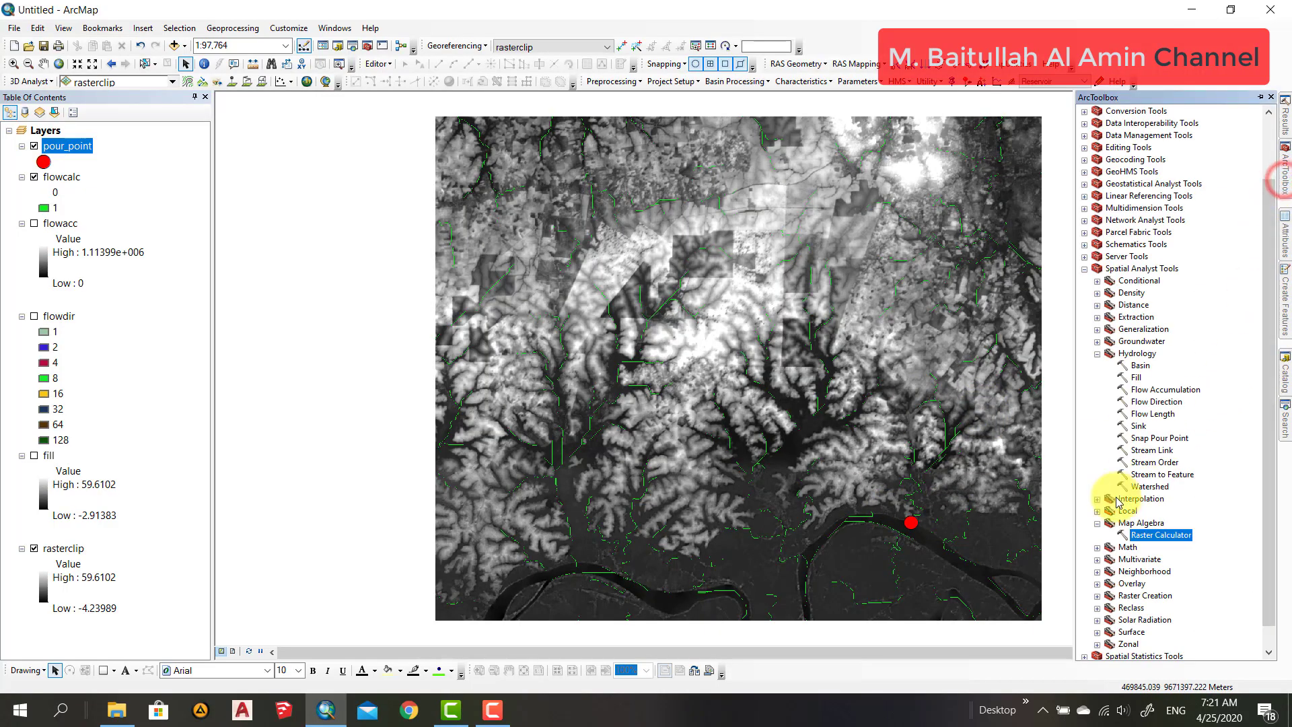
double_click(1146, 440)
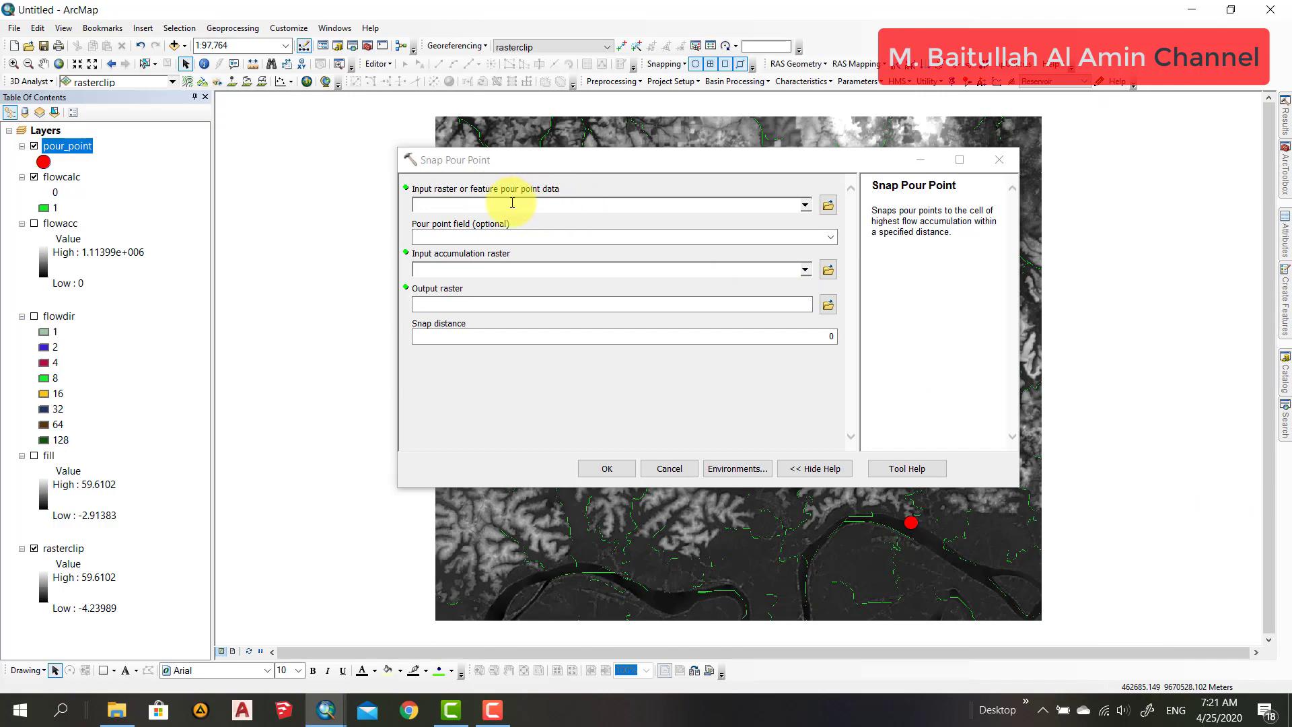
left_click_drag(85, 153, 460, 205)
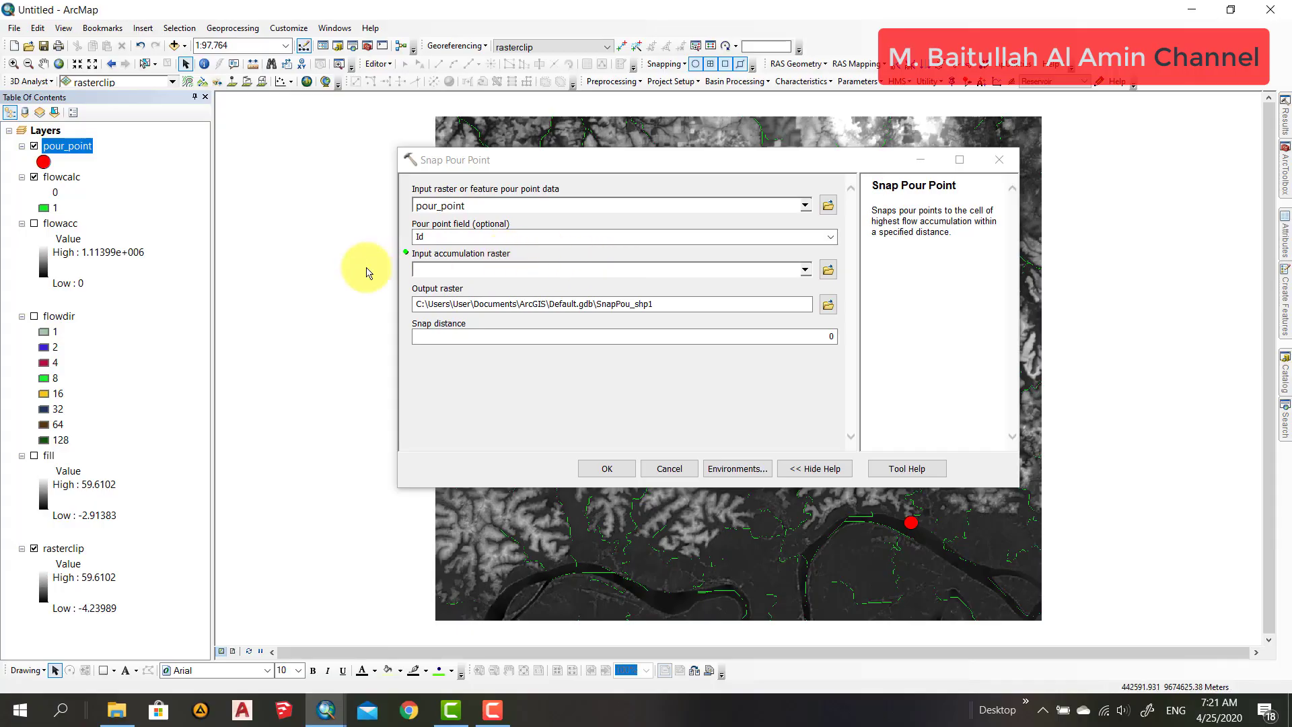
left_click(805, 269)
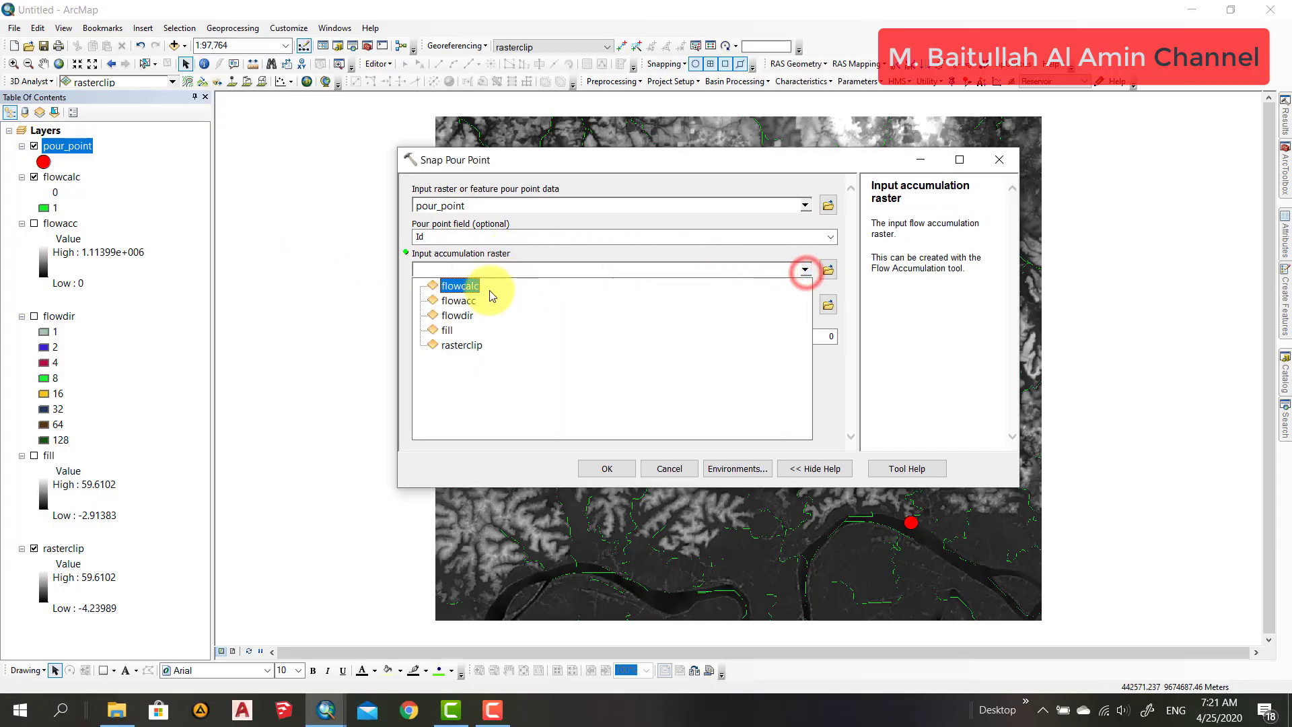
left_click(463, 302)
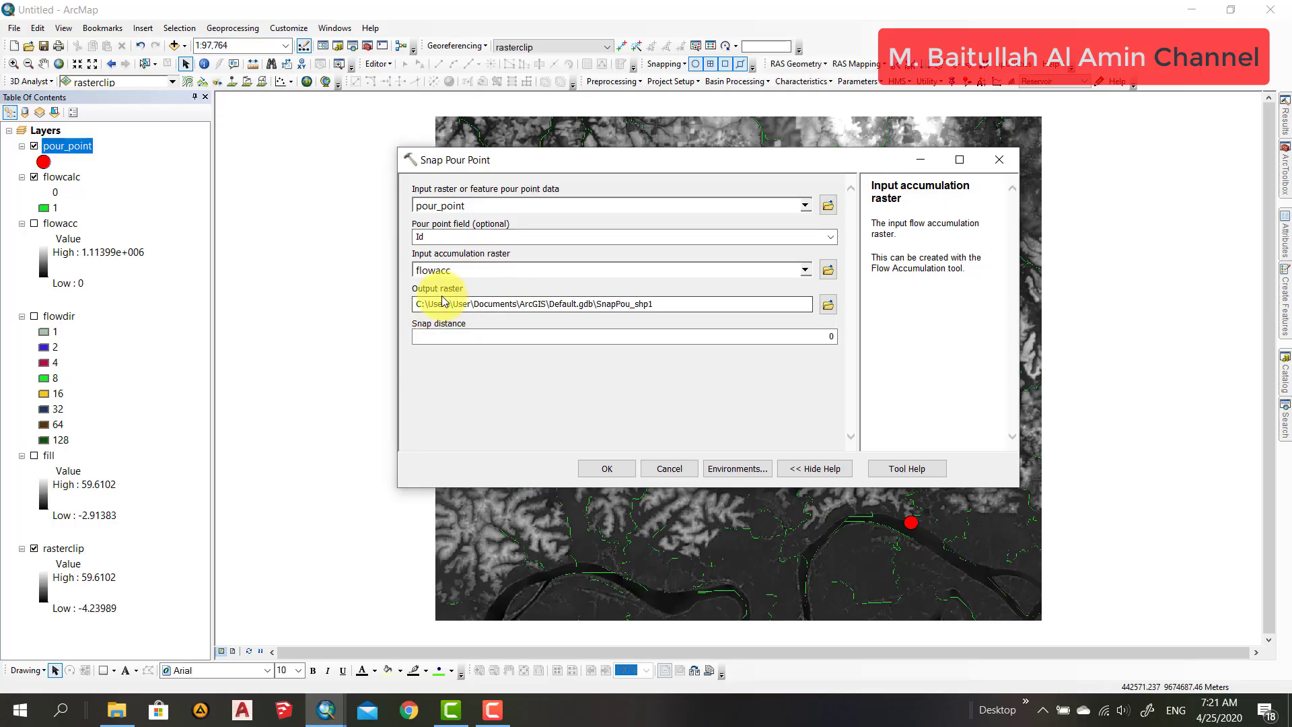
left_click(827, 305)
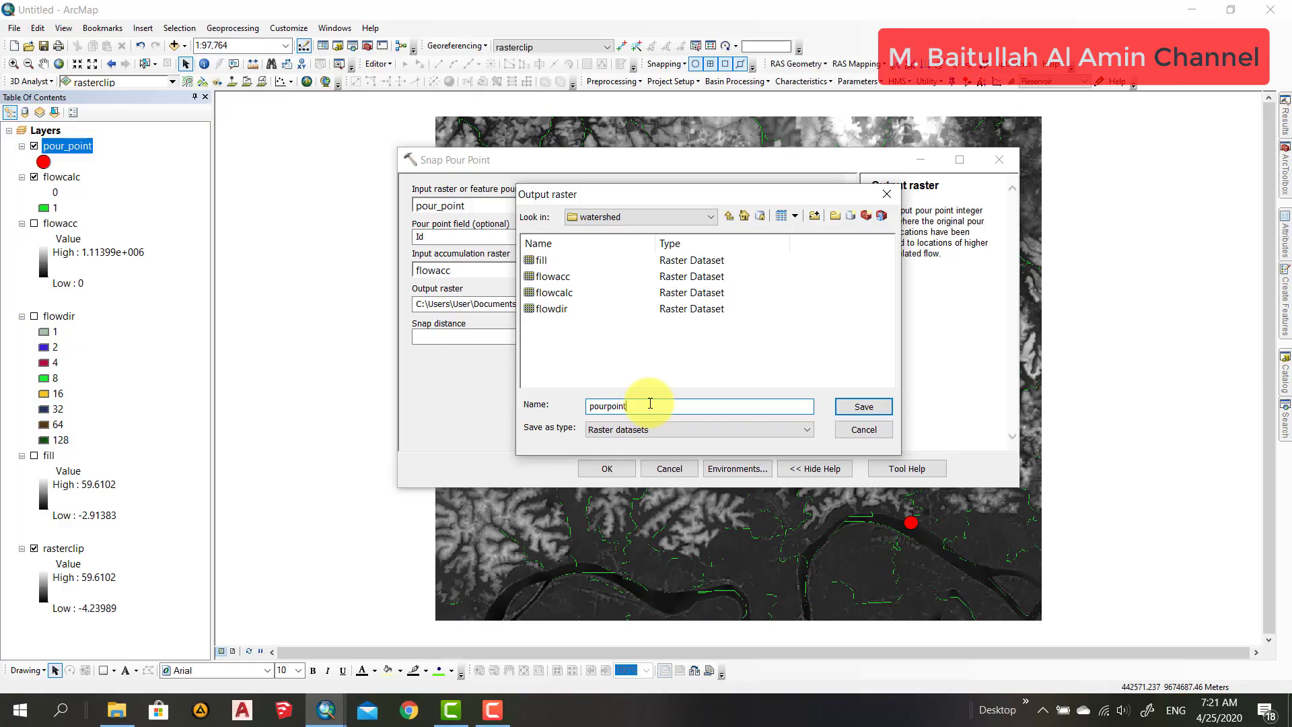
left_click(878, 410)
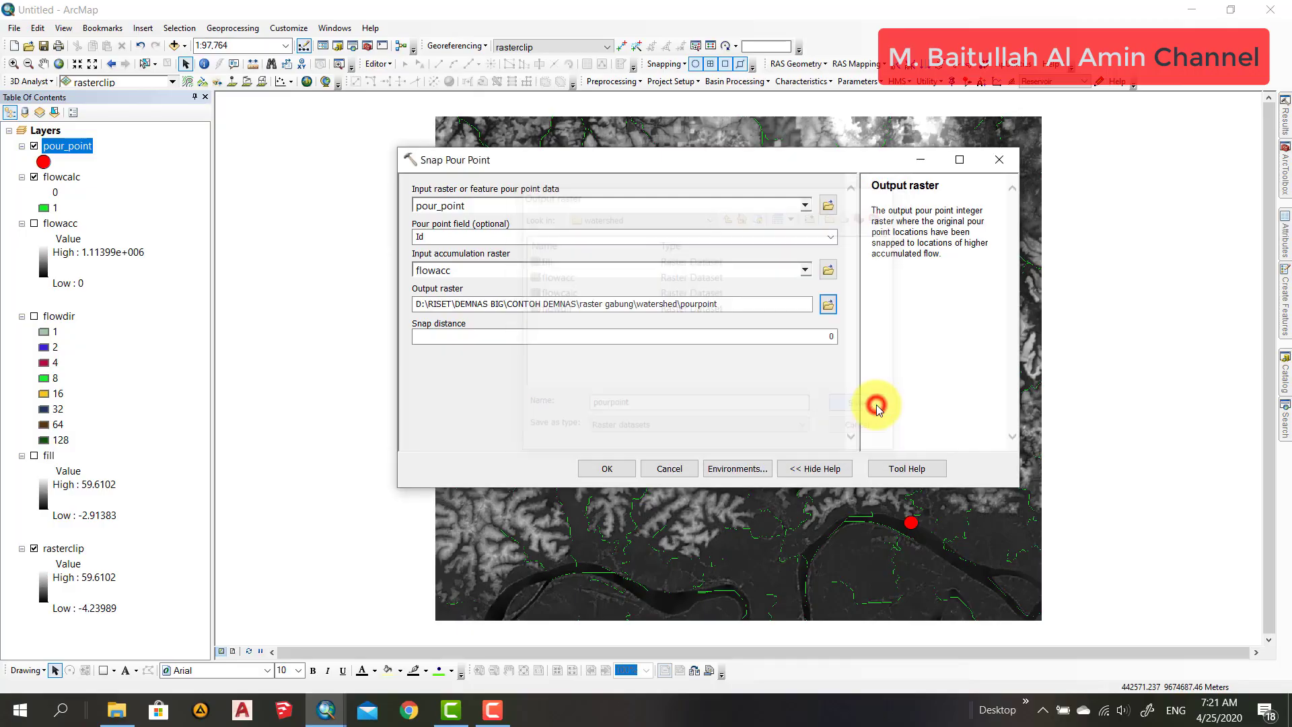
left_click(609, 471)
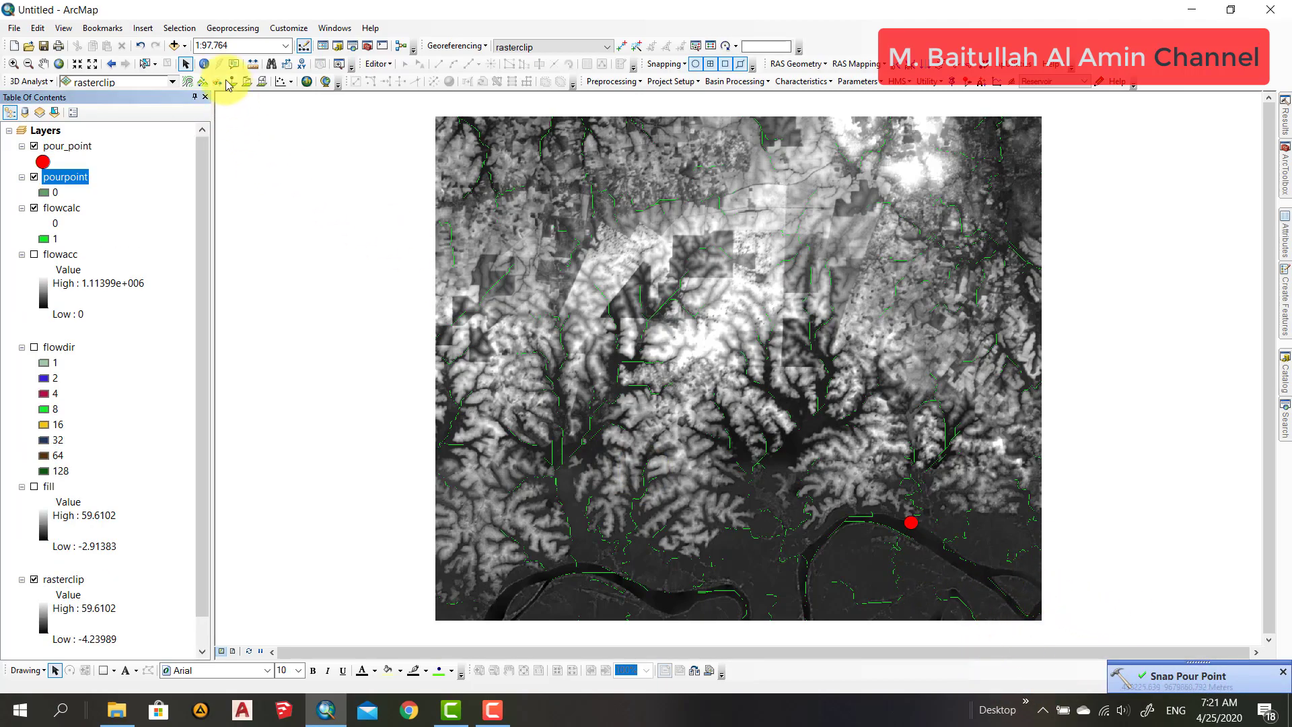
Step: Inspect the pourpoint raster cell at the tributary outlet with the pour_point layer temporarily hidden
left_click(13, 64)
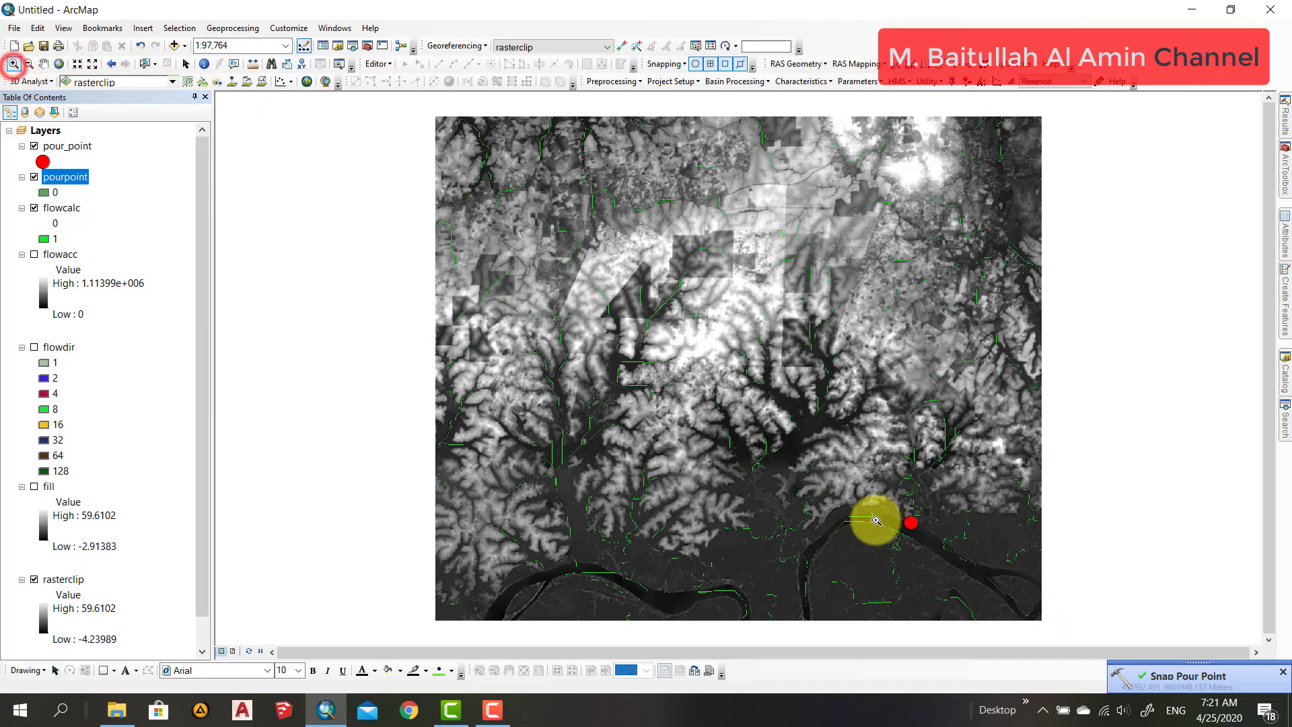
left_click_drag(895, 509, 929, 533)
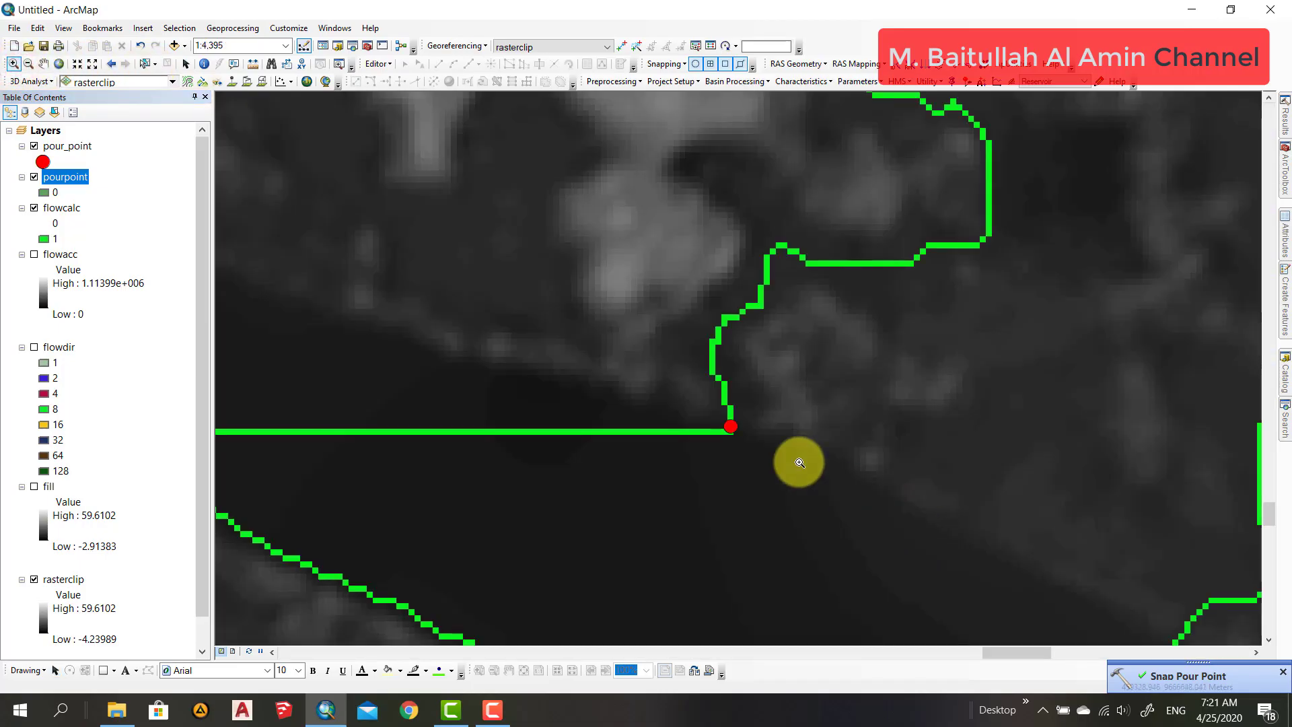
left_click(34, 148)
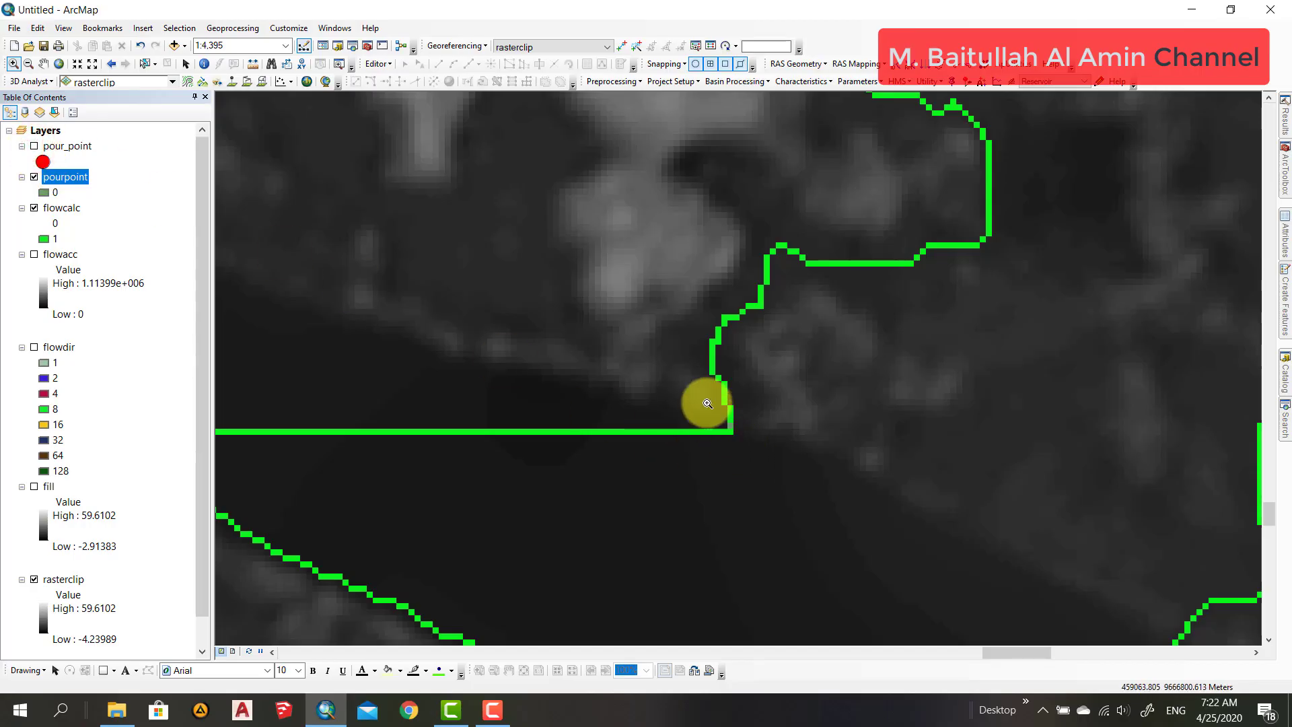
left_click_drag(706, 401, 752, 445)
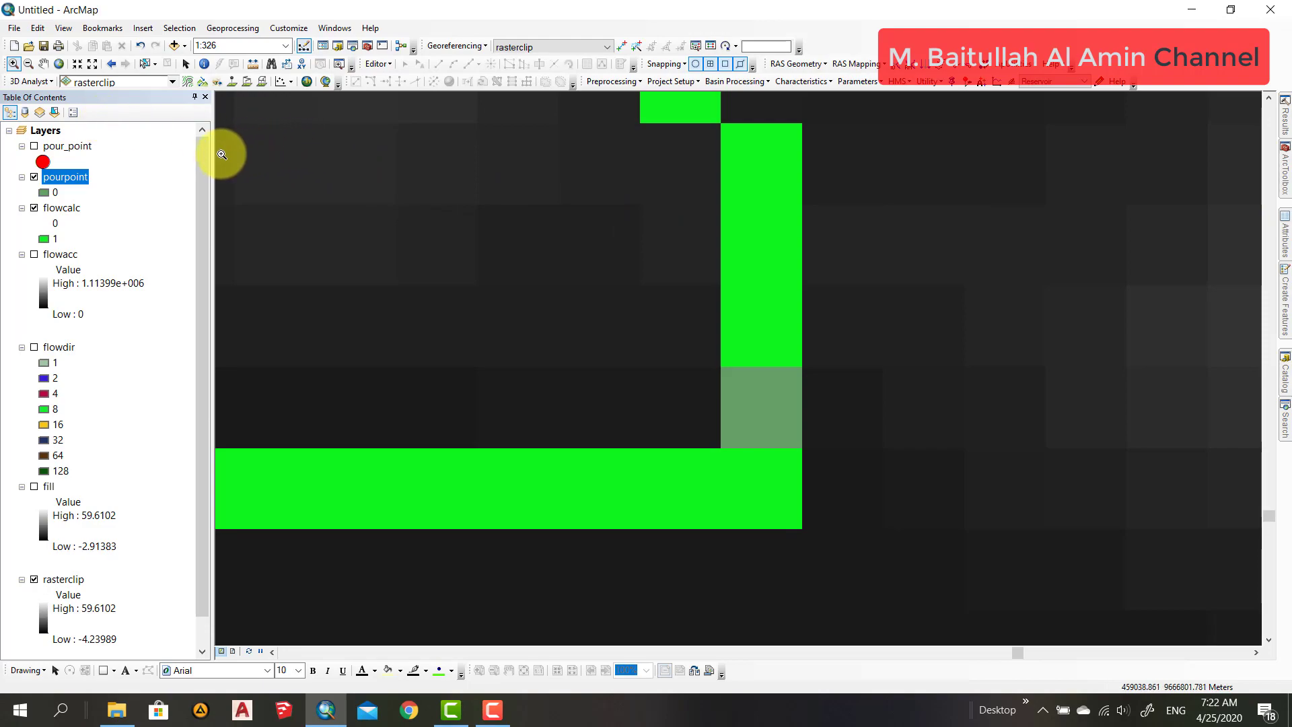
left_click(57, 66)
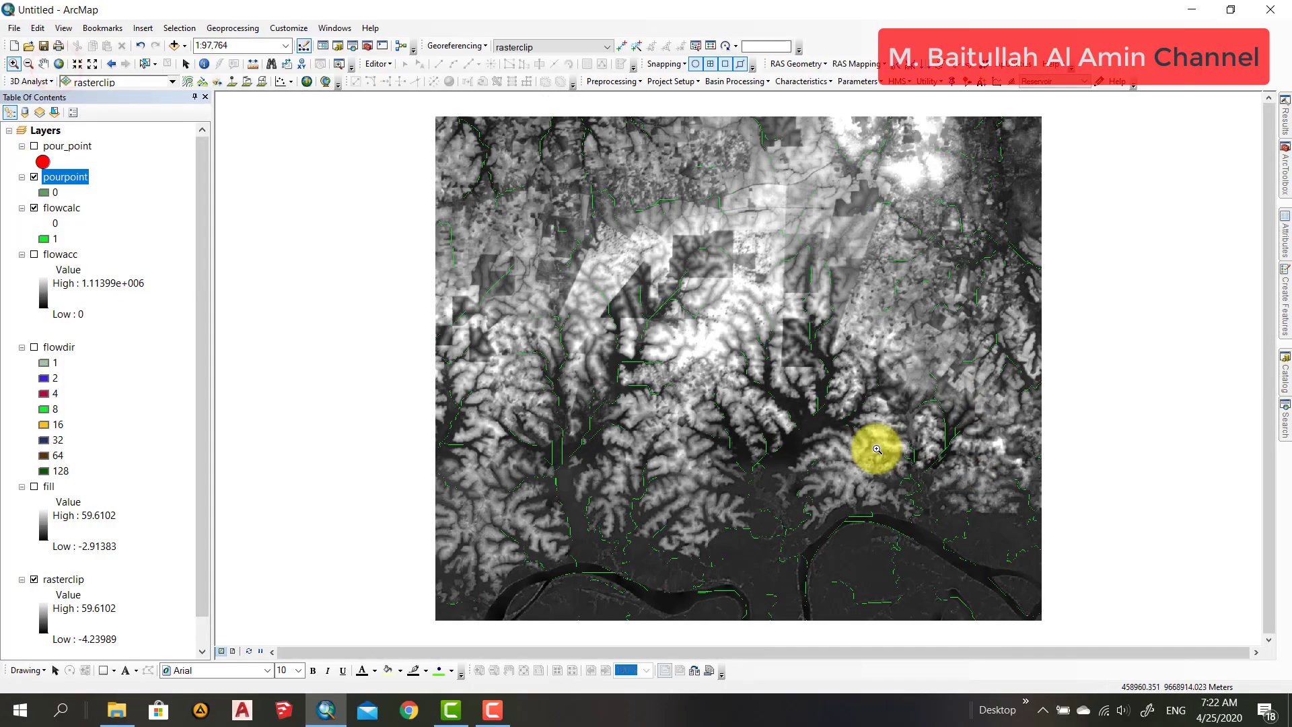
left_click(34, 148)
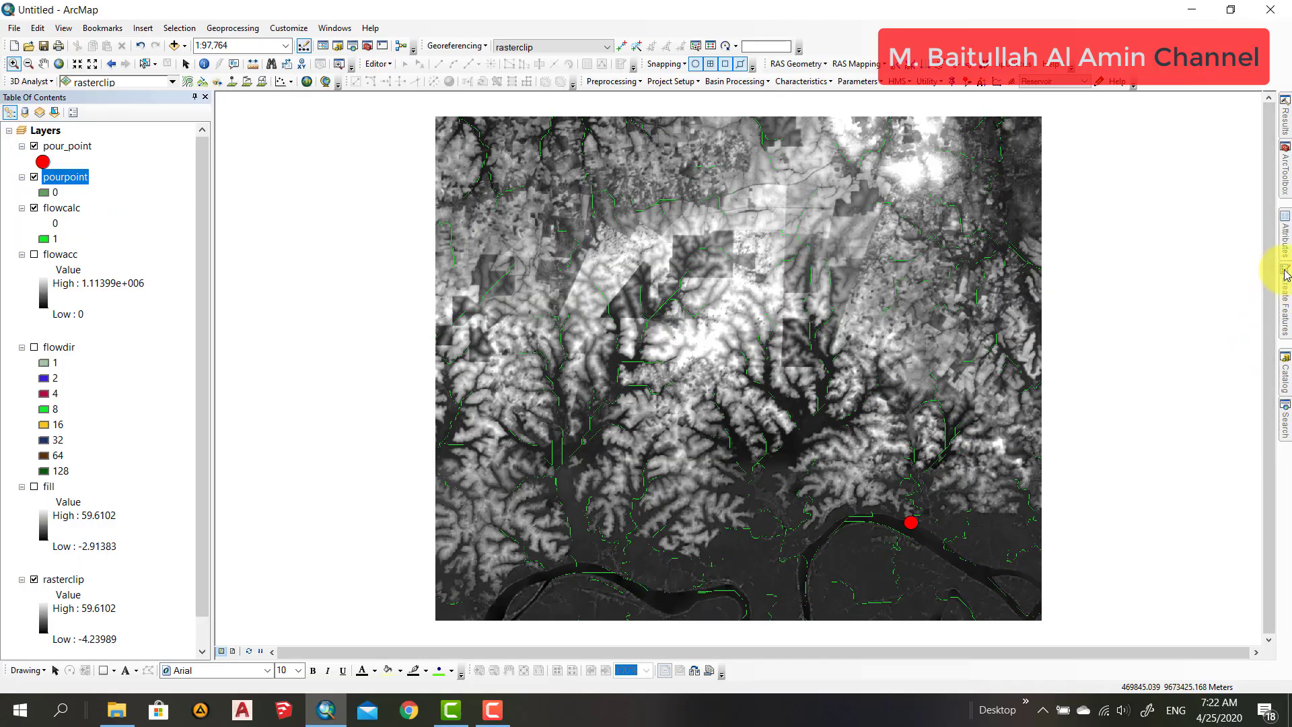
Step: Set up the Watershed tool with flowdir as the flow direction raster and the pourpoint raster as the pour point data
left_click(1284, 180)
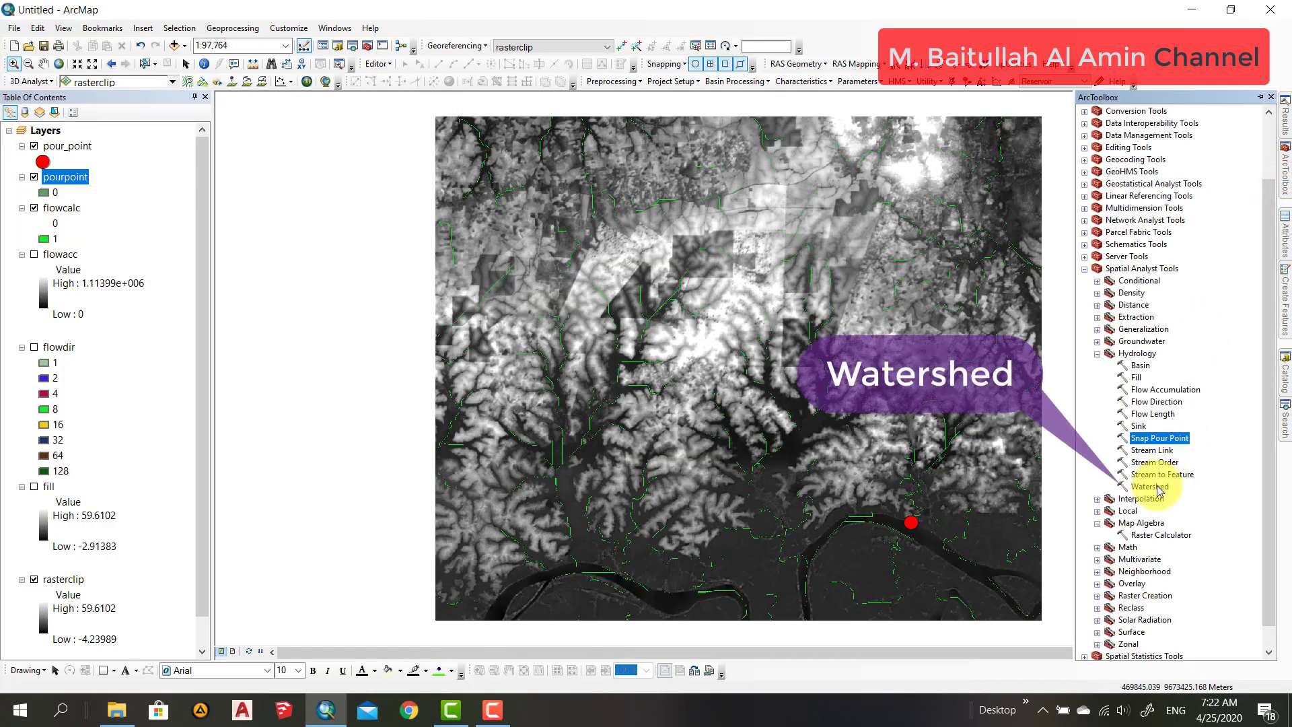
double_click(1154, 488)
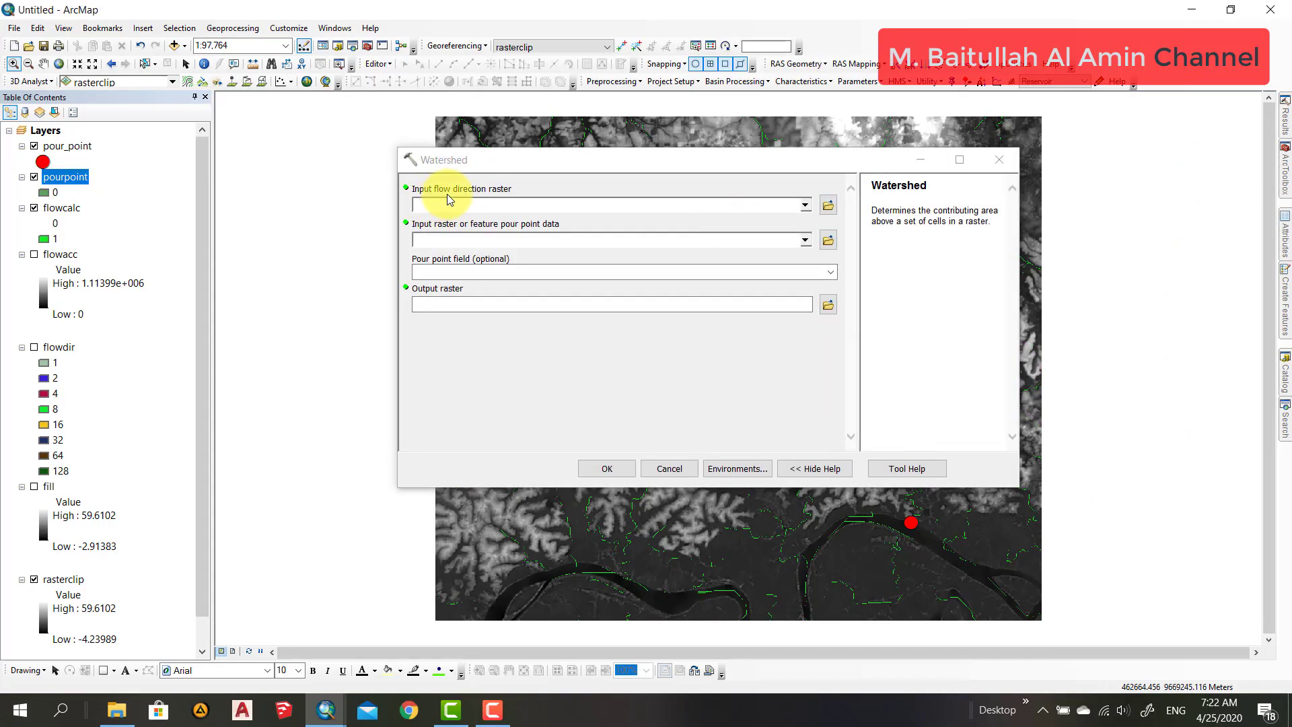
left_click(802, 204)
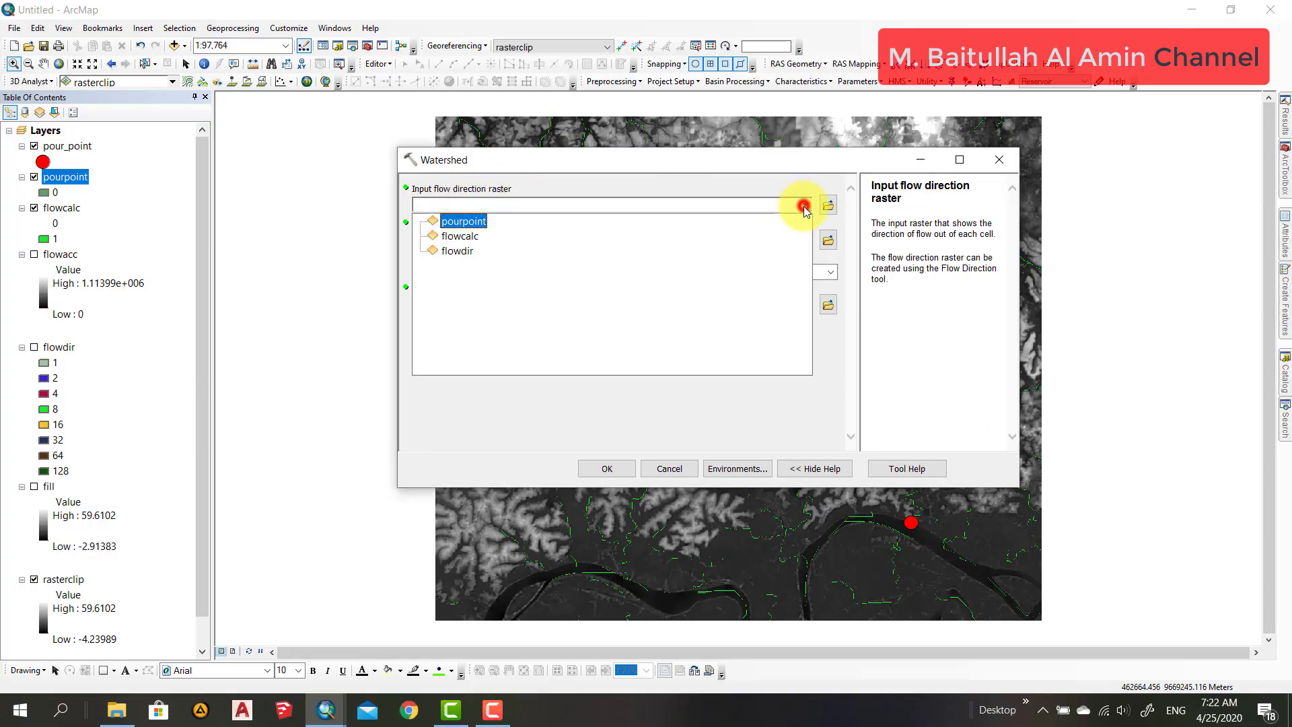
left_click(473, 253)
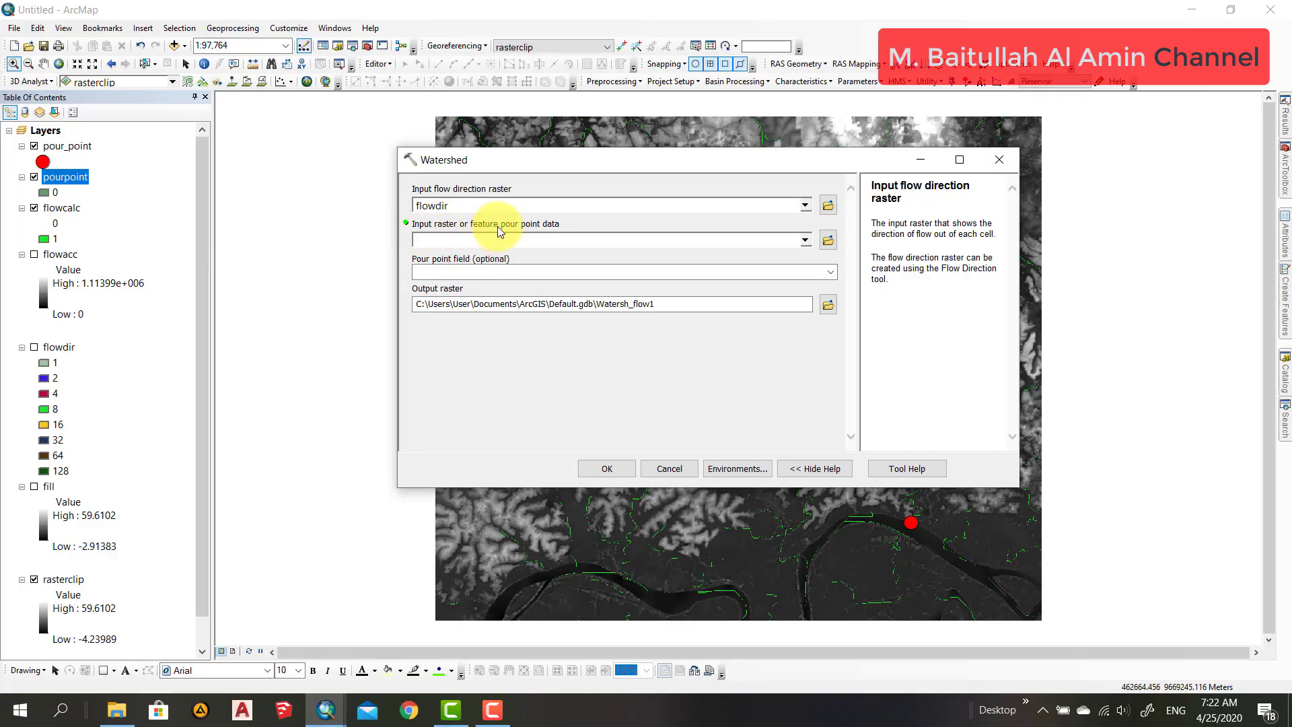
left_click(812, 240)
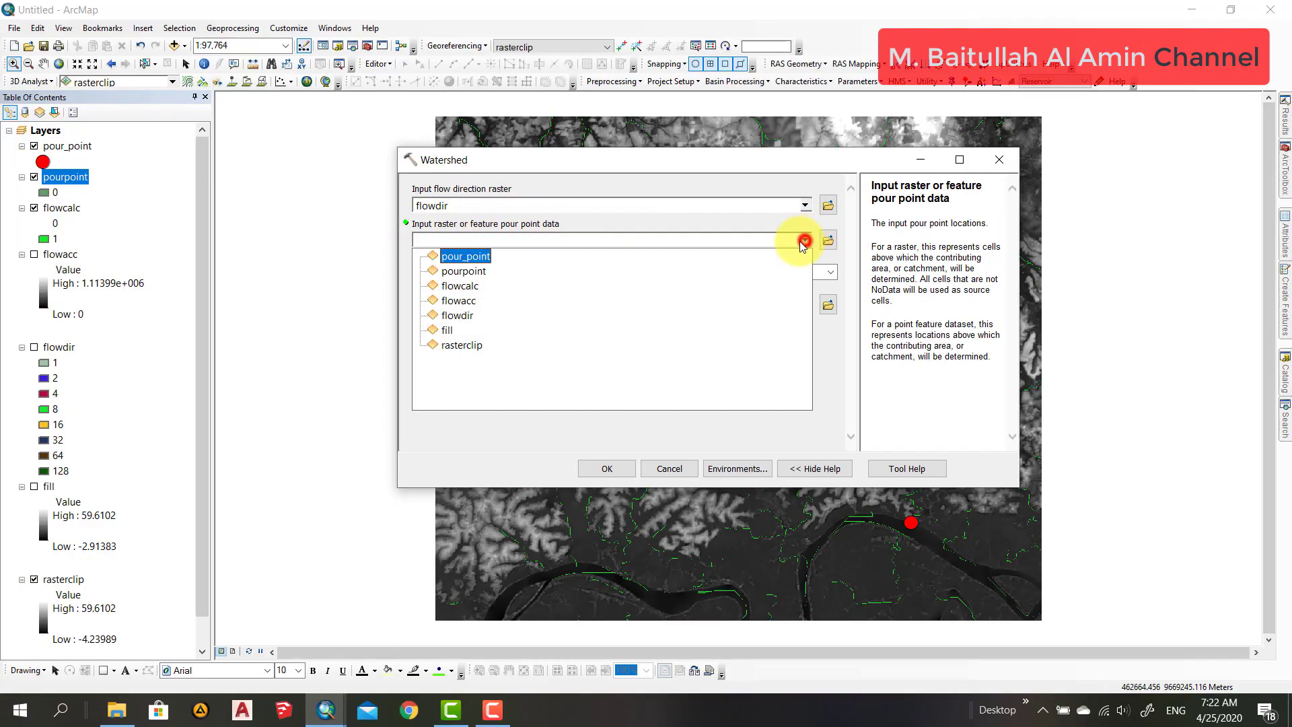
left_click(474, 277)
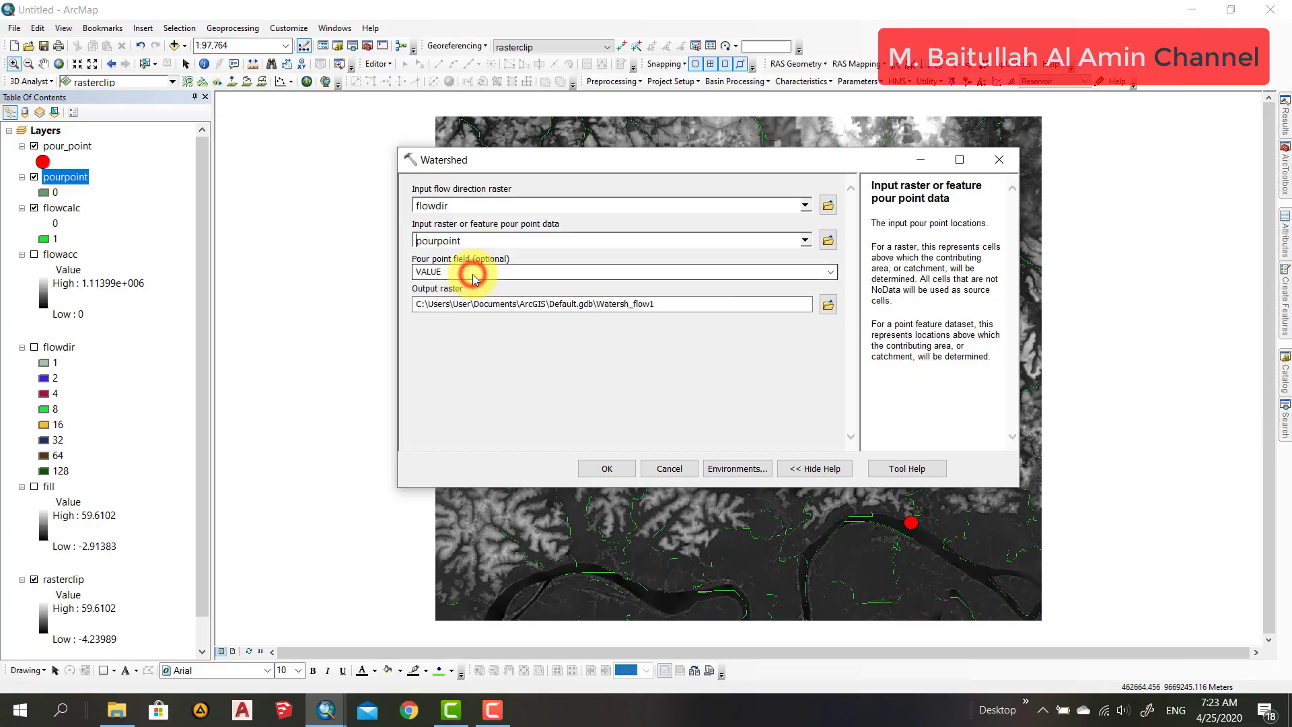
Step: Save the output raster as watershed in the watershed folder and run the Watershed tool
left_click(828, 307)
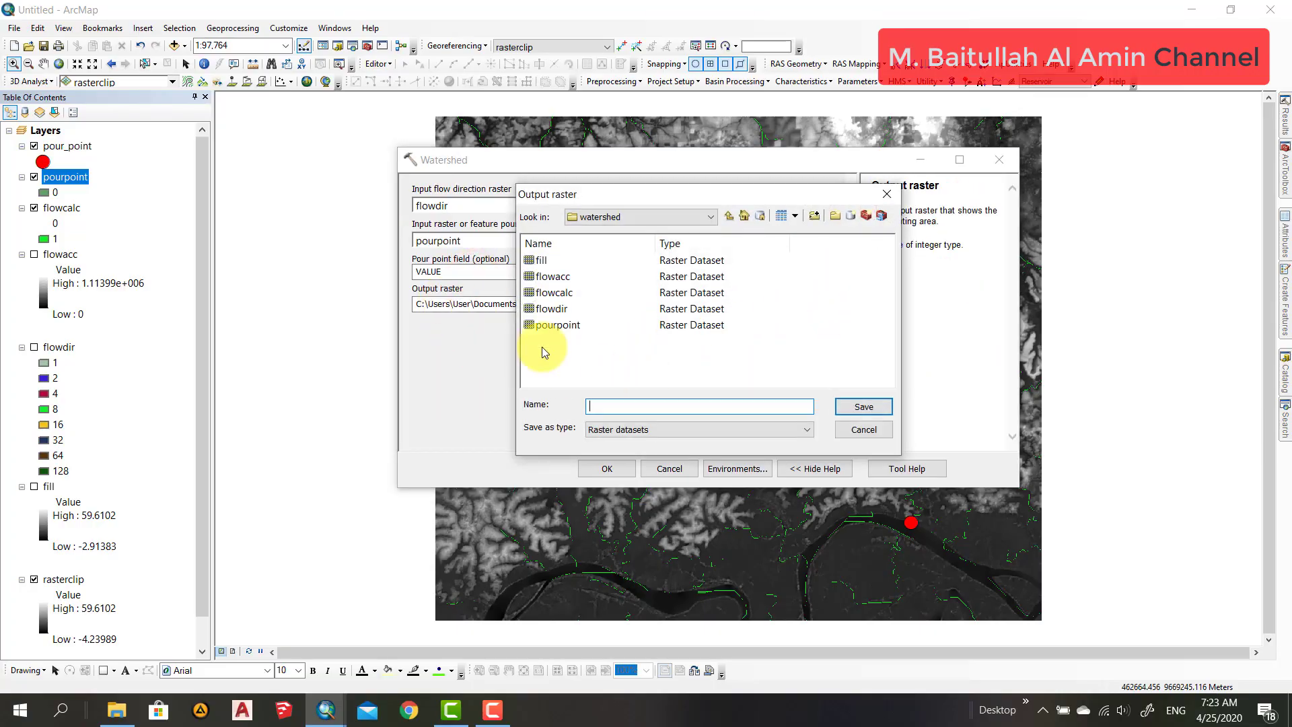
left_click(845, 427)
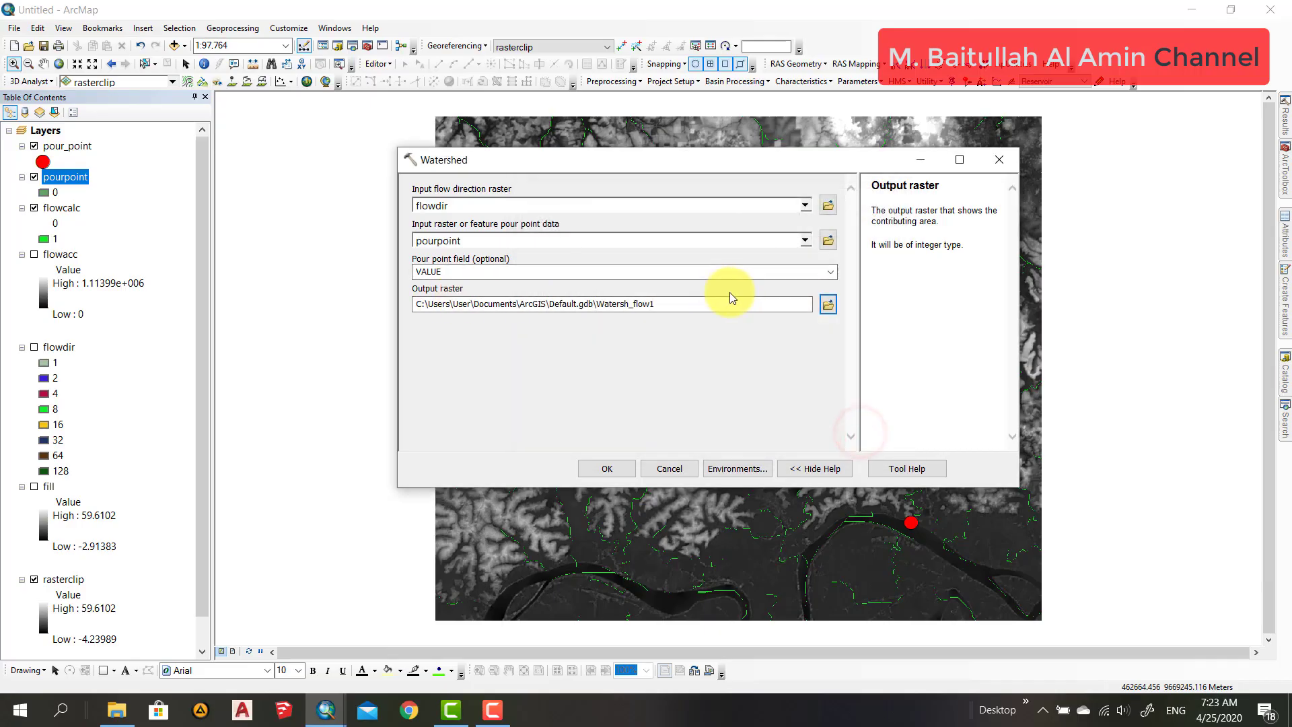
left_click(828, 308)
left_click(612, 408)
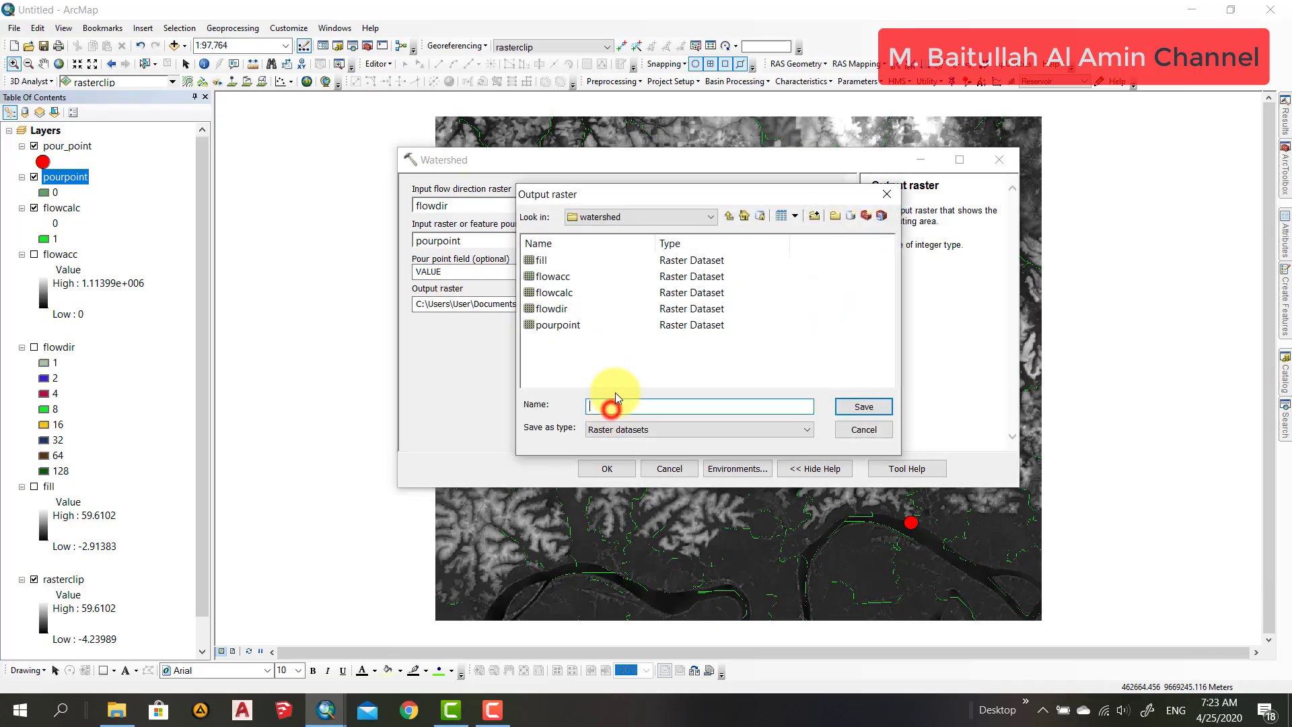
type("watershed")
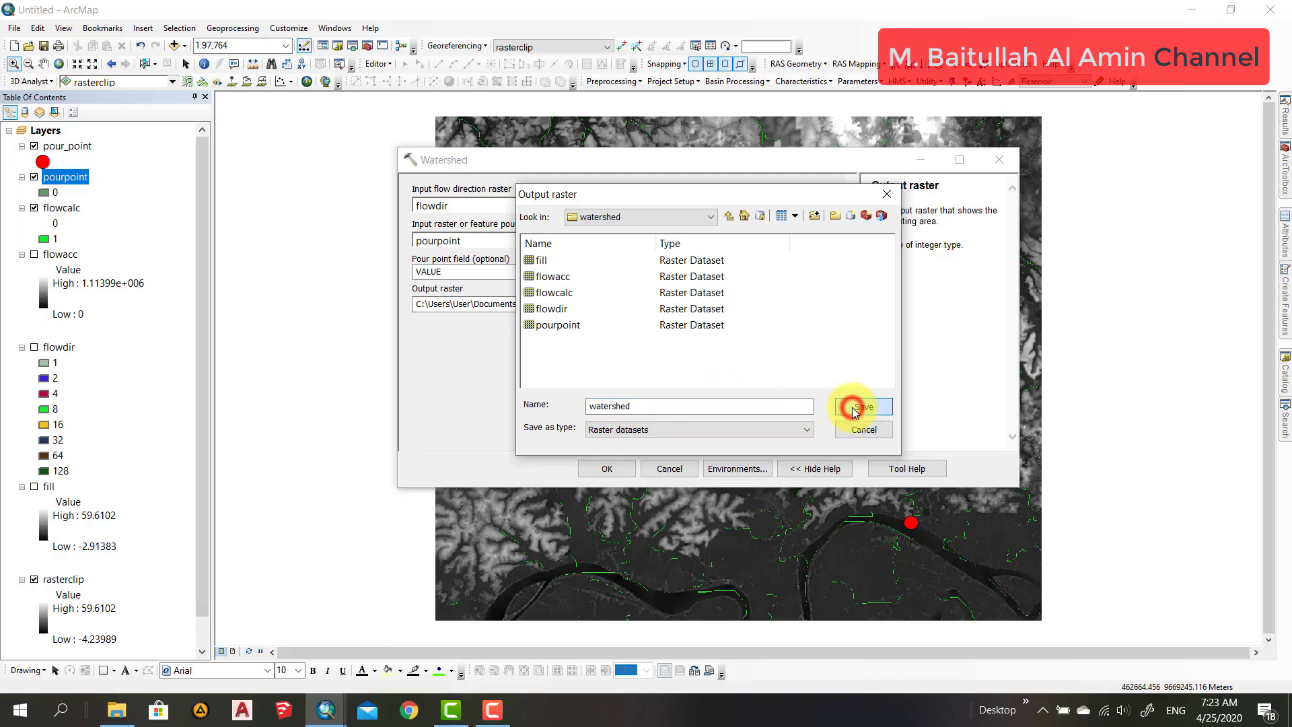
left_click(852, 407)
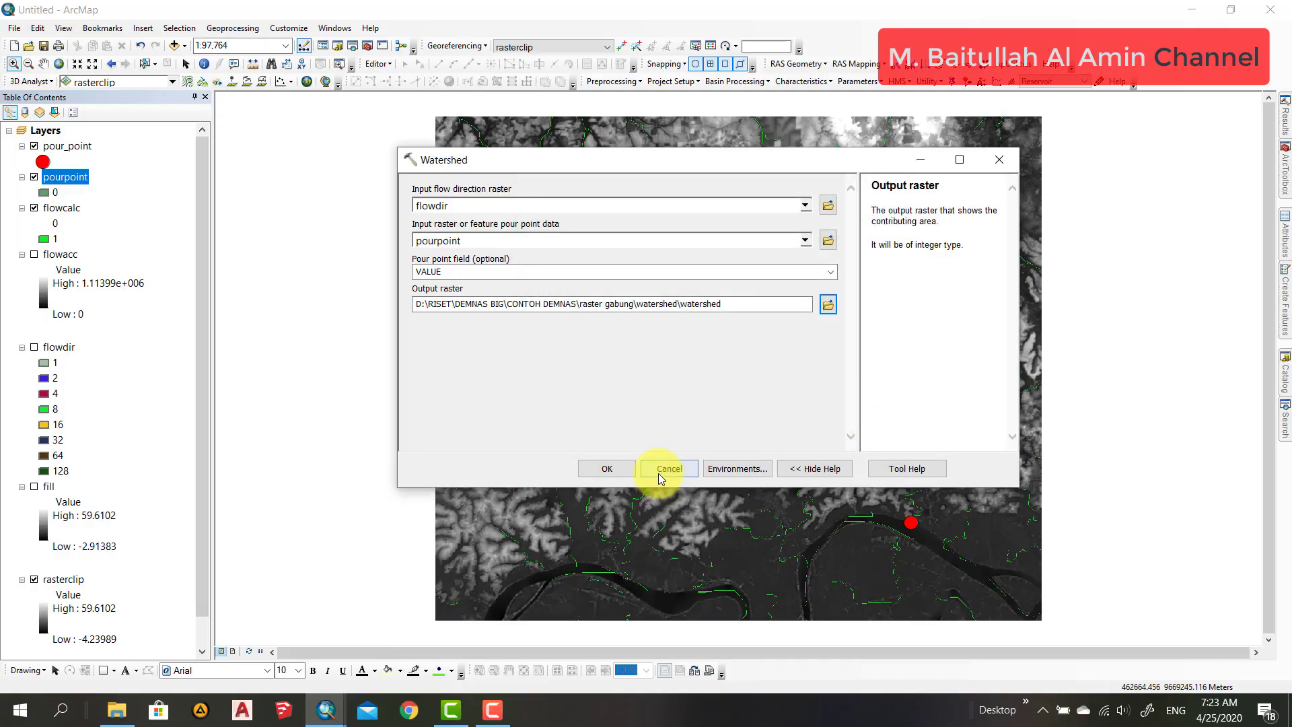
left_click(613, 469)
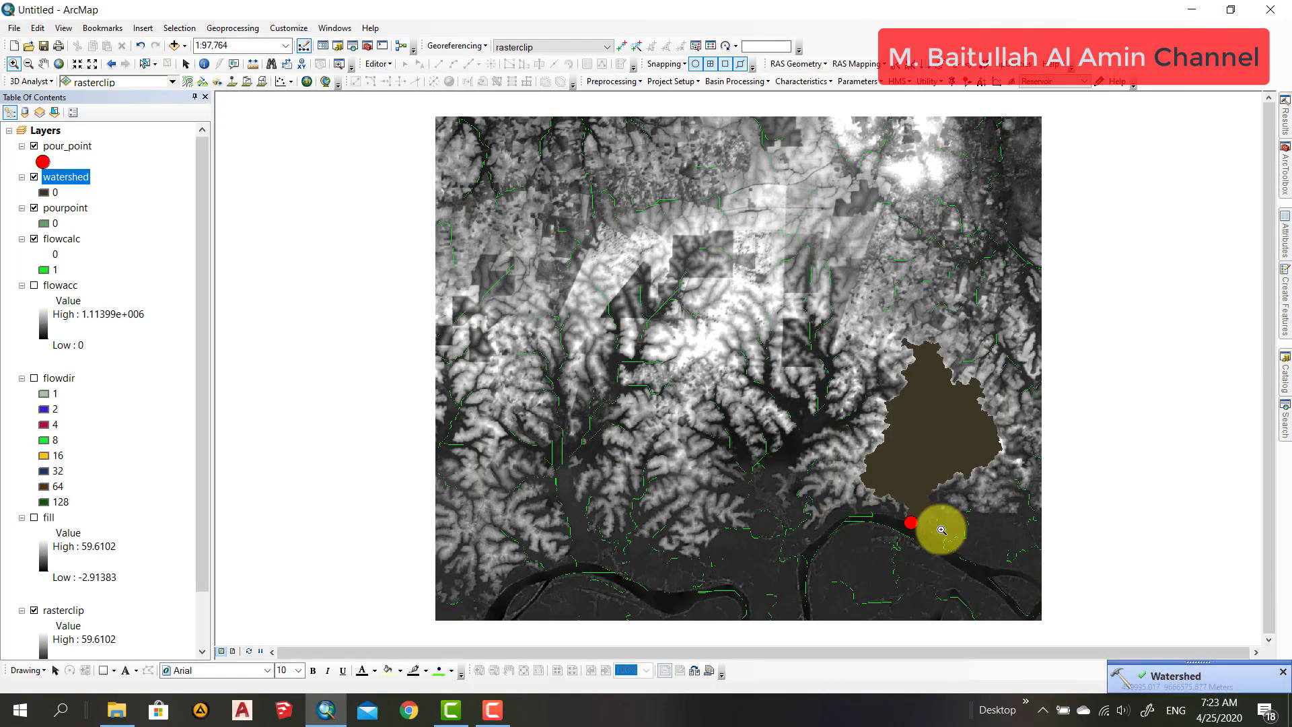
Step: Open the Raster to Polygon tool from the From Raster conversion toolset
scroll(940, 530, "up", 3)
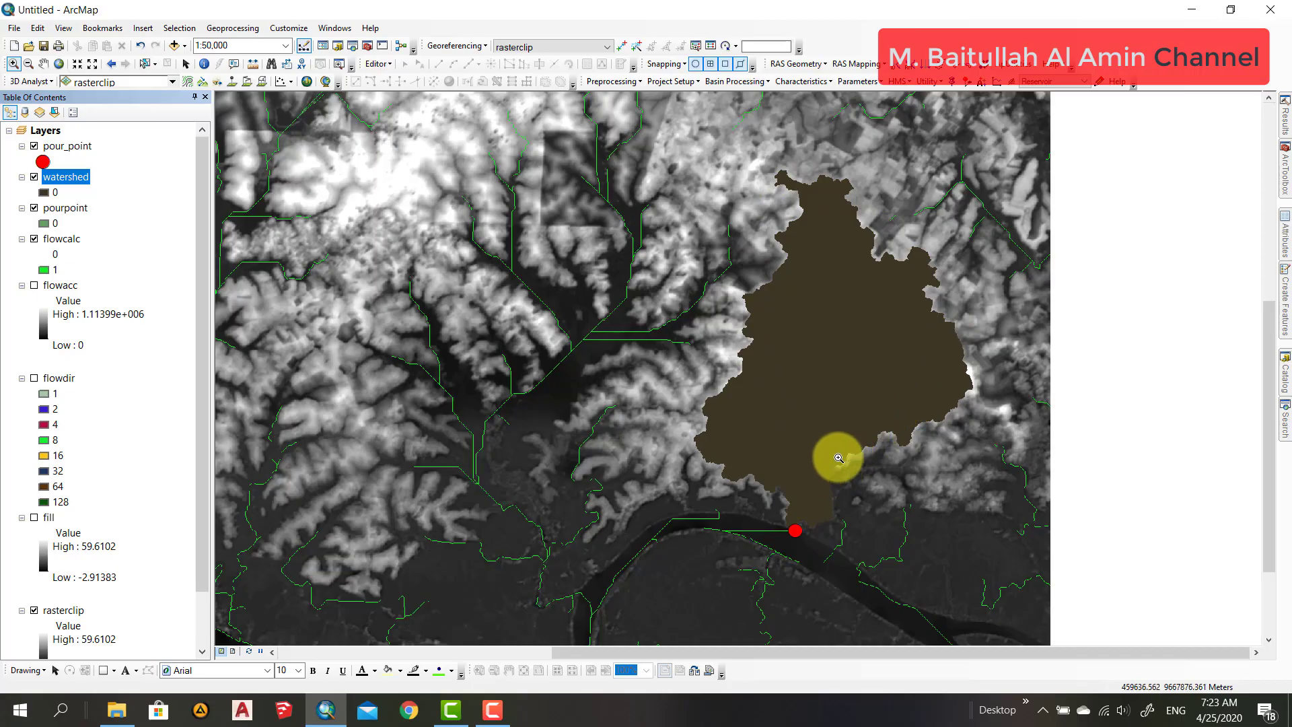
scroll(819, 323, "up", 1)
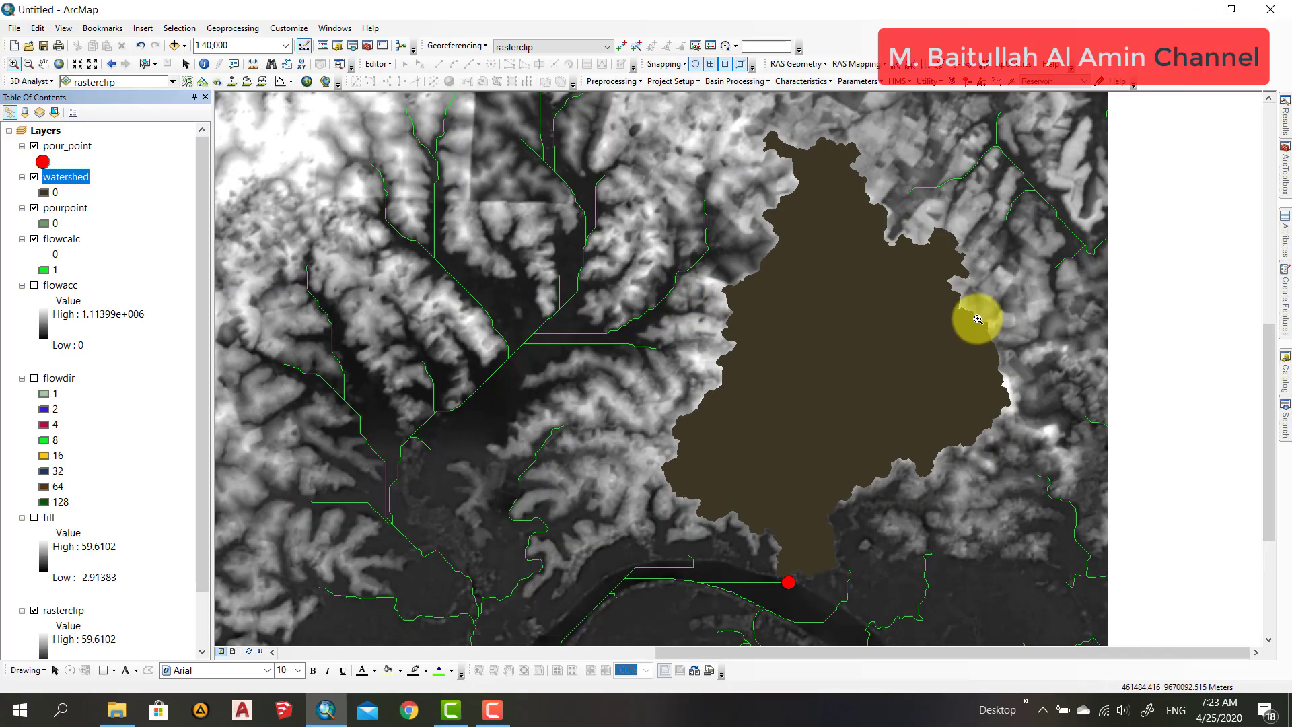
left_click(1286, 177)
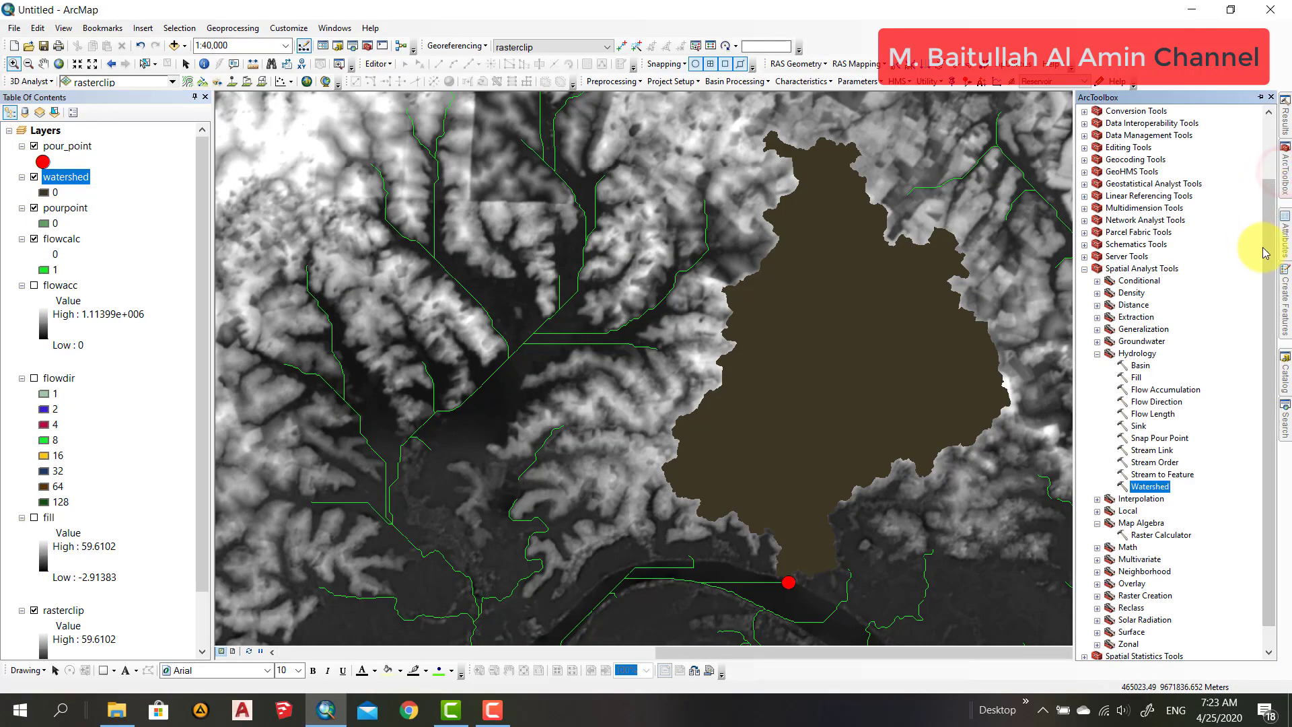
left_click_drag(1265, 250, 1249, 195)
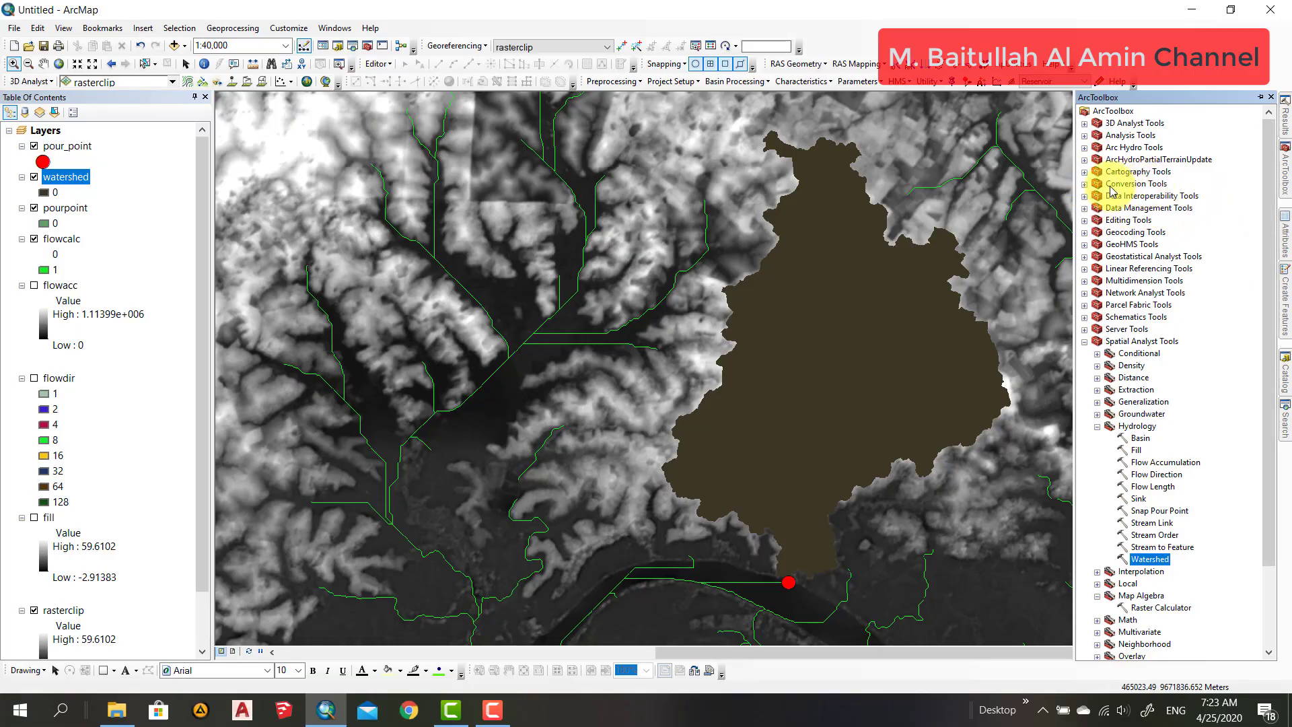
left_click(1084, 184)
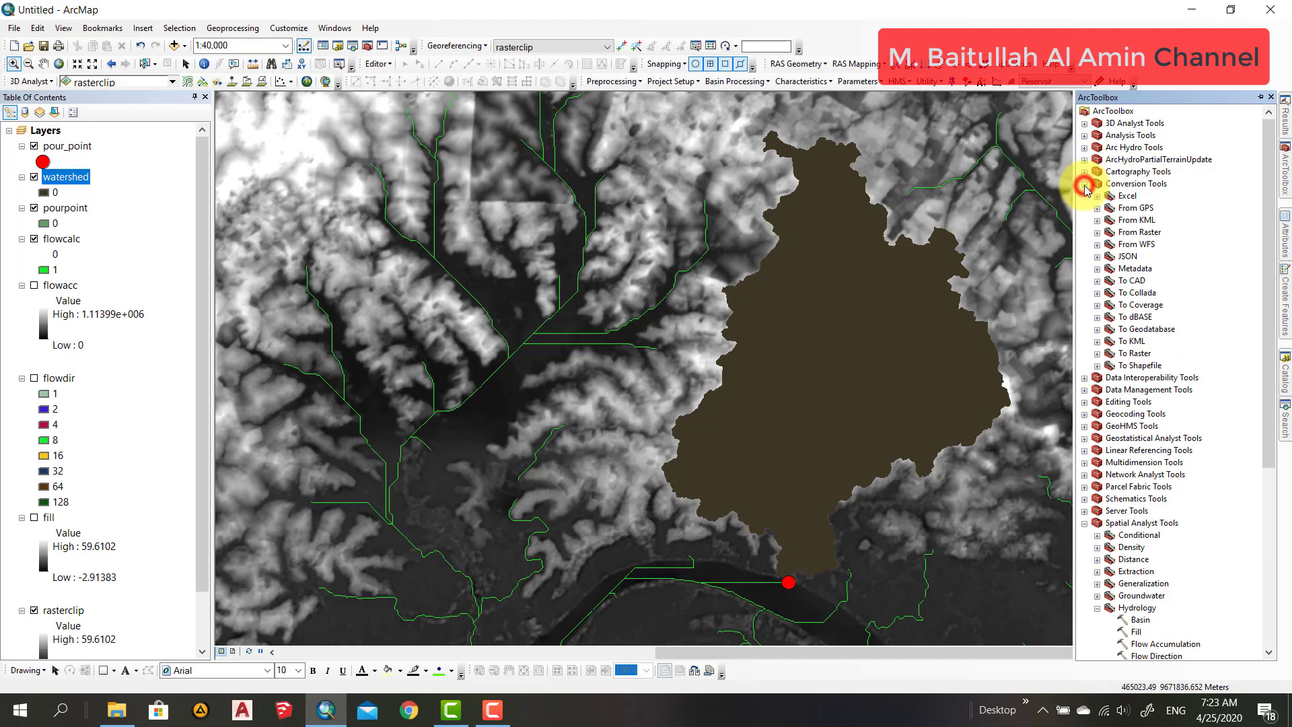
left_click(1098, 232)
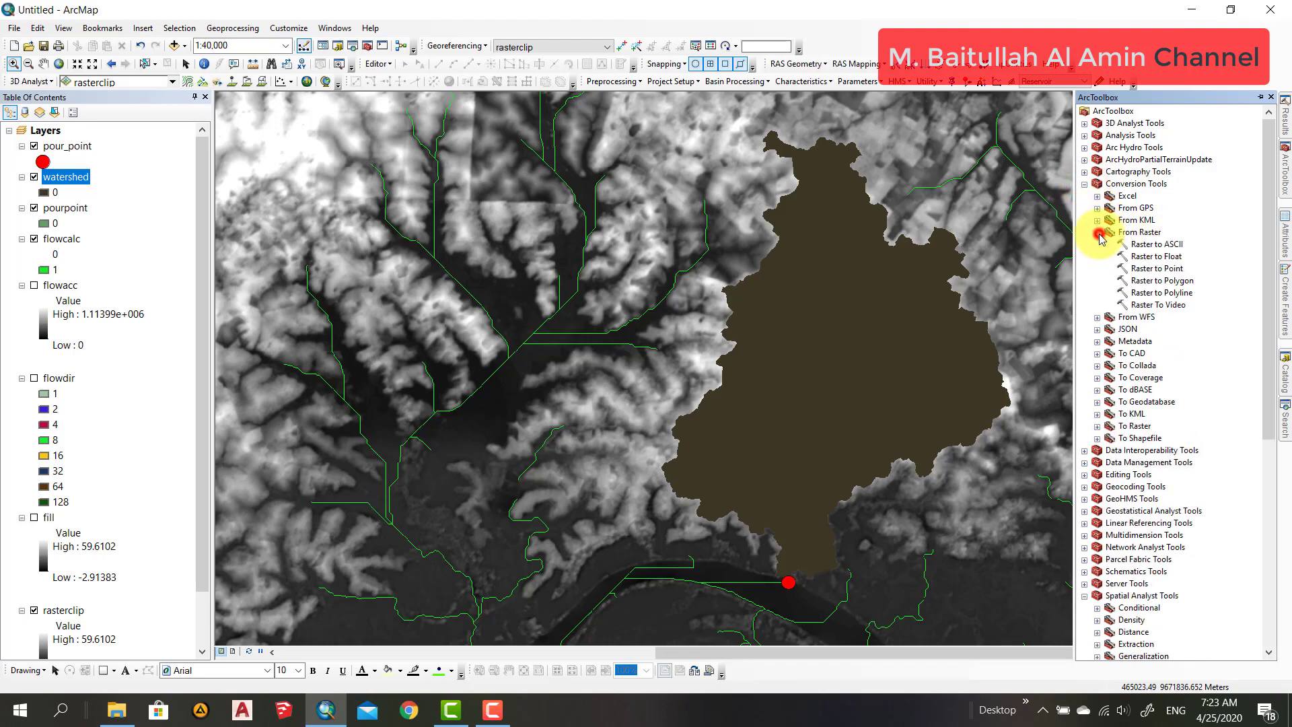
double_click(1174, 286)
left_click(757, 168)
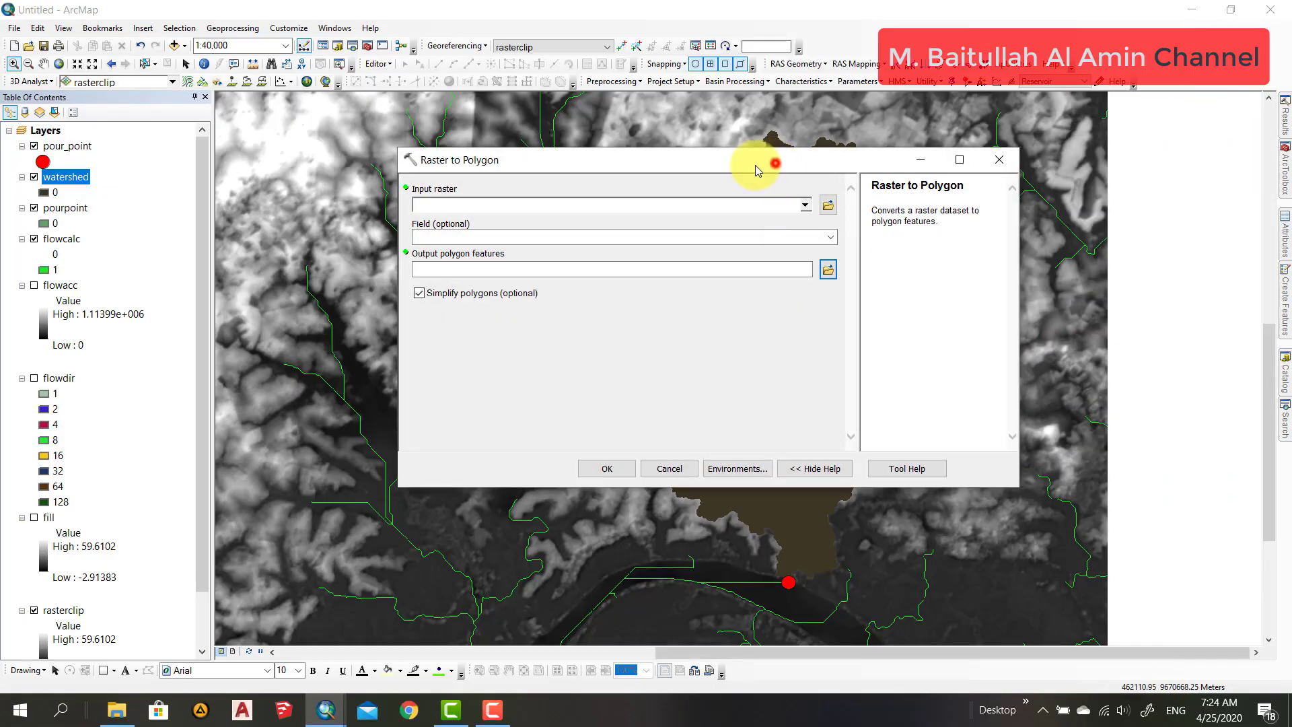
left_click_drag(757, 168, 823, 225)
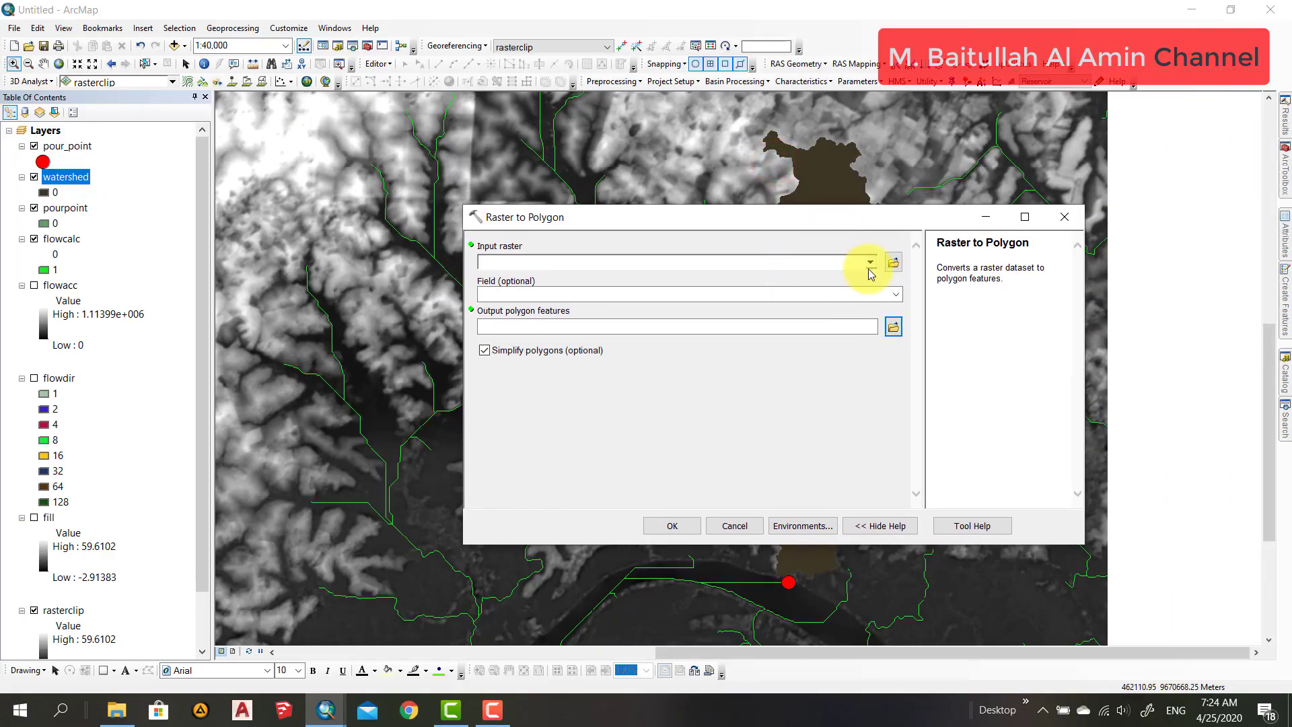
Step: Convert the watershed raster to simplified polygons using the VALUE field, saving the output as watershed1 in the watershed folder
left_click(870, 264)
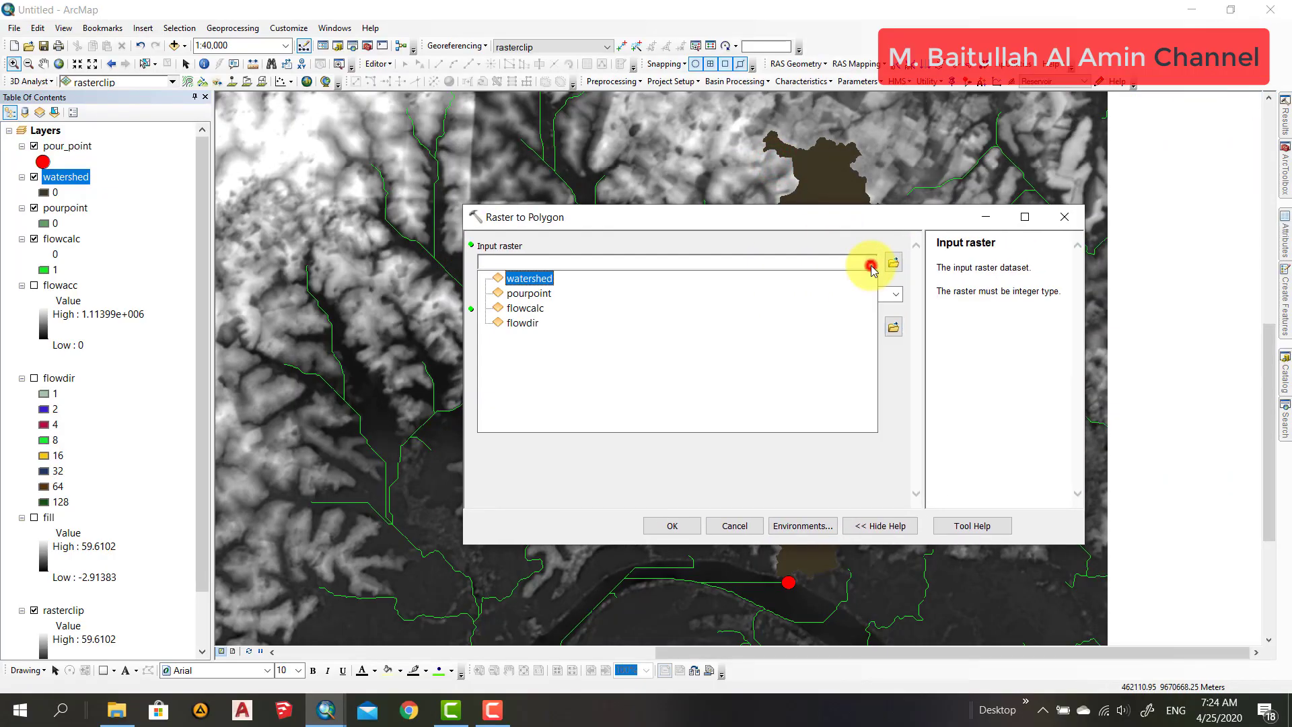
left_click(542, 280)
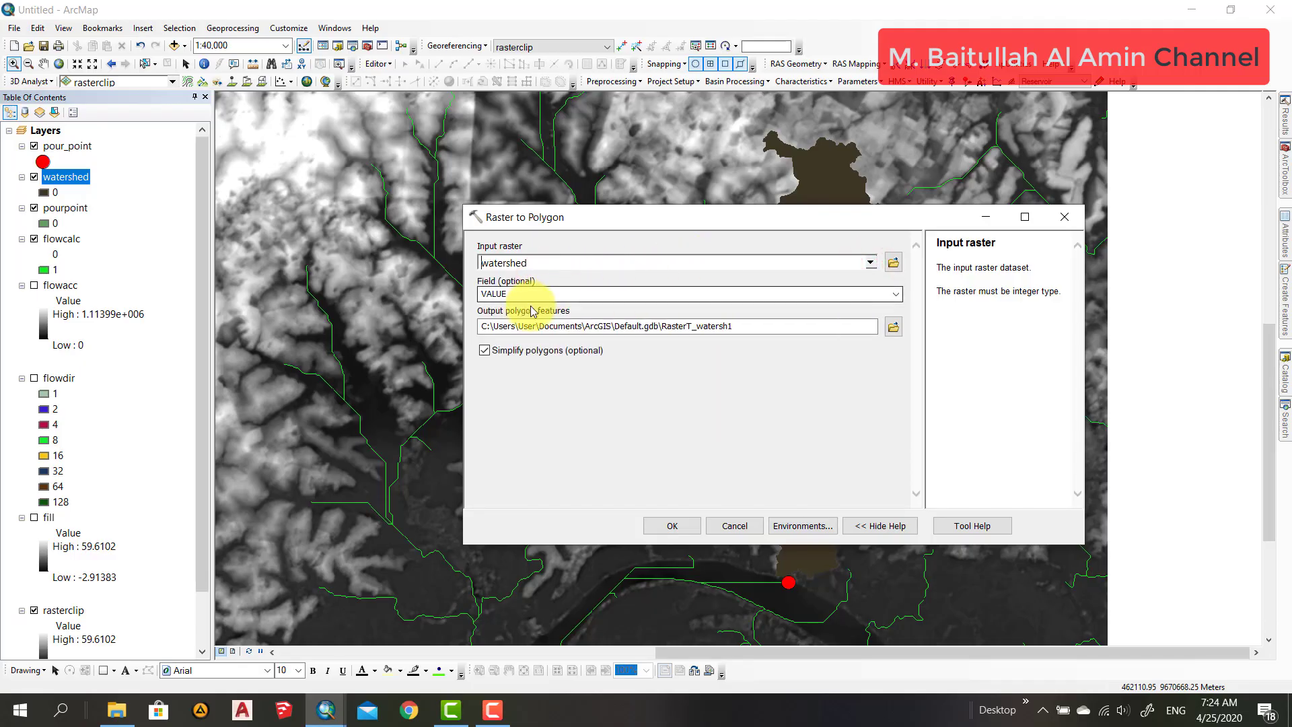
left_click(894, 327)
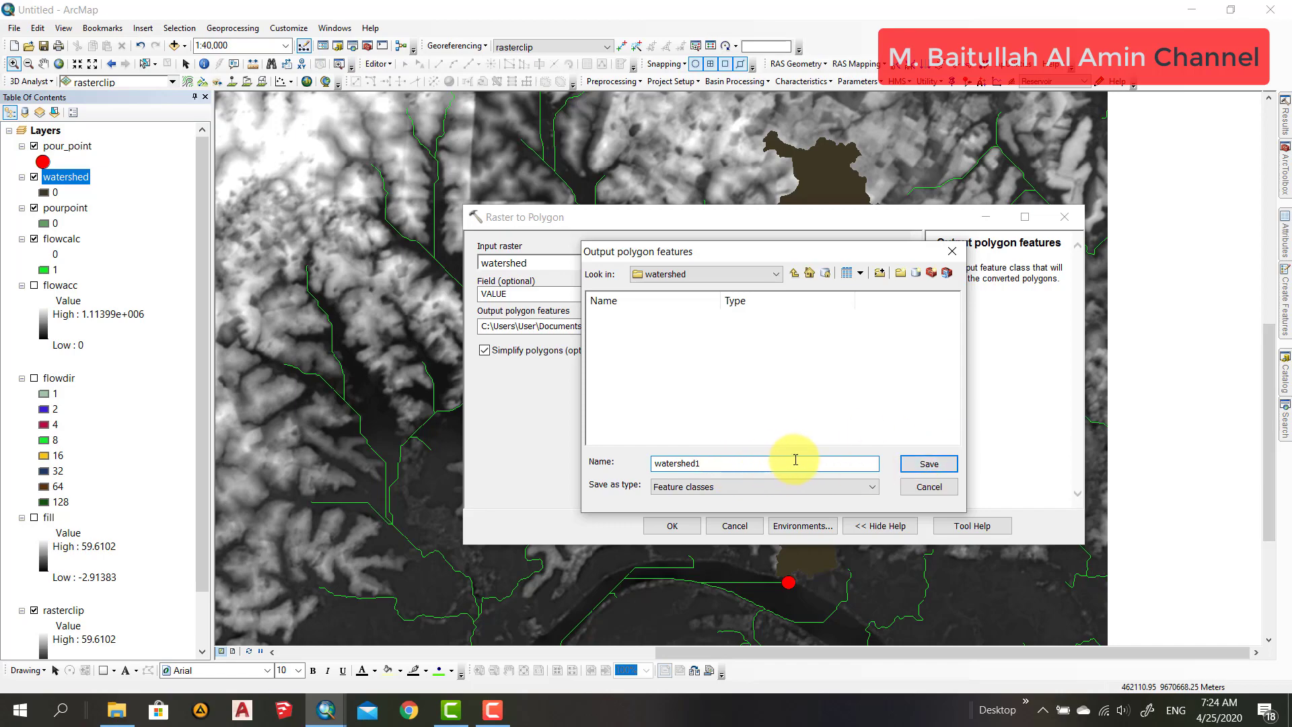
left_click(913, 470)
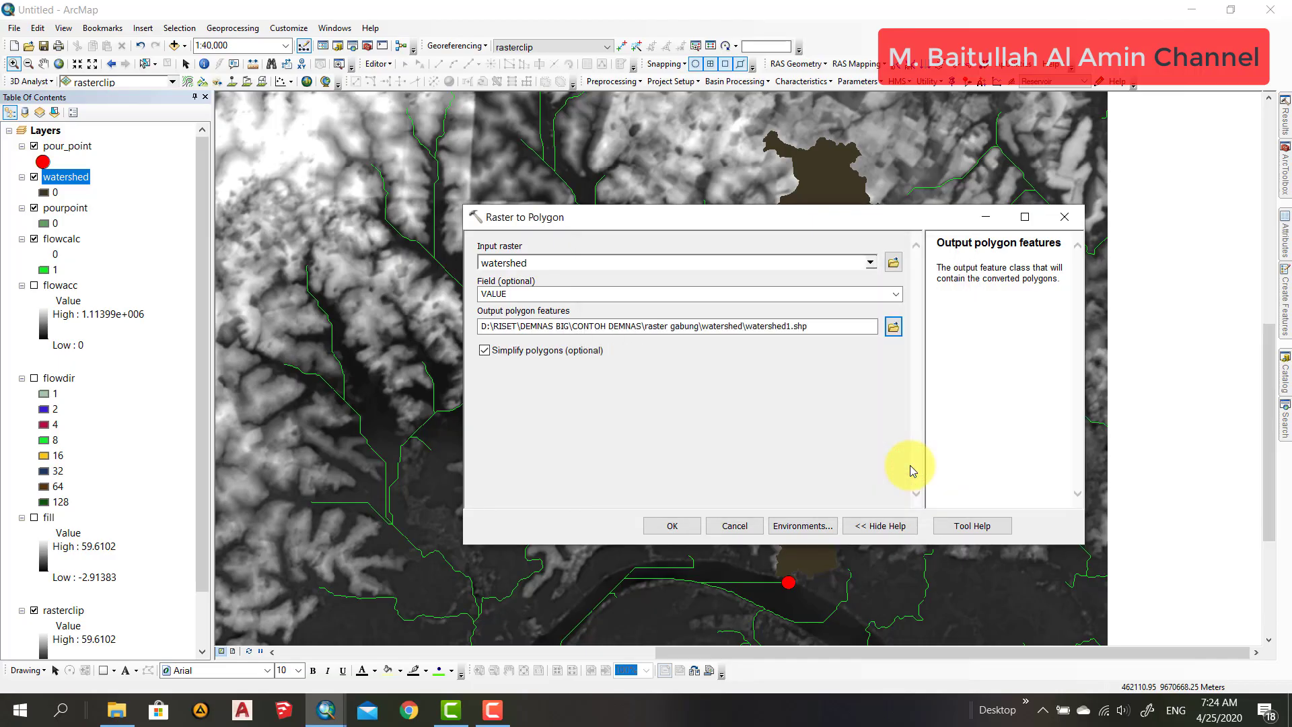
left_click(673, 525)
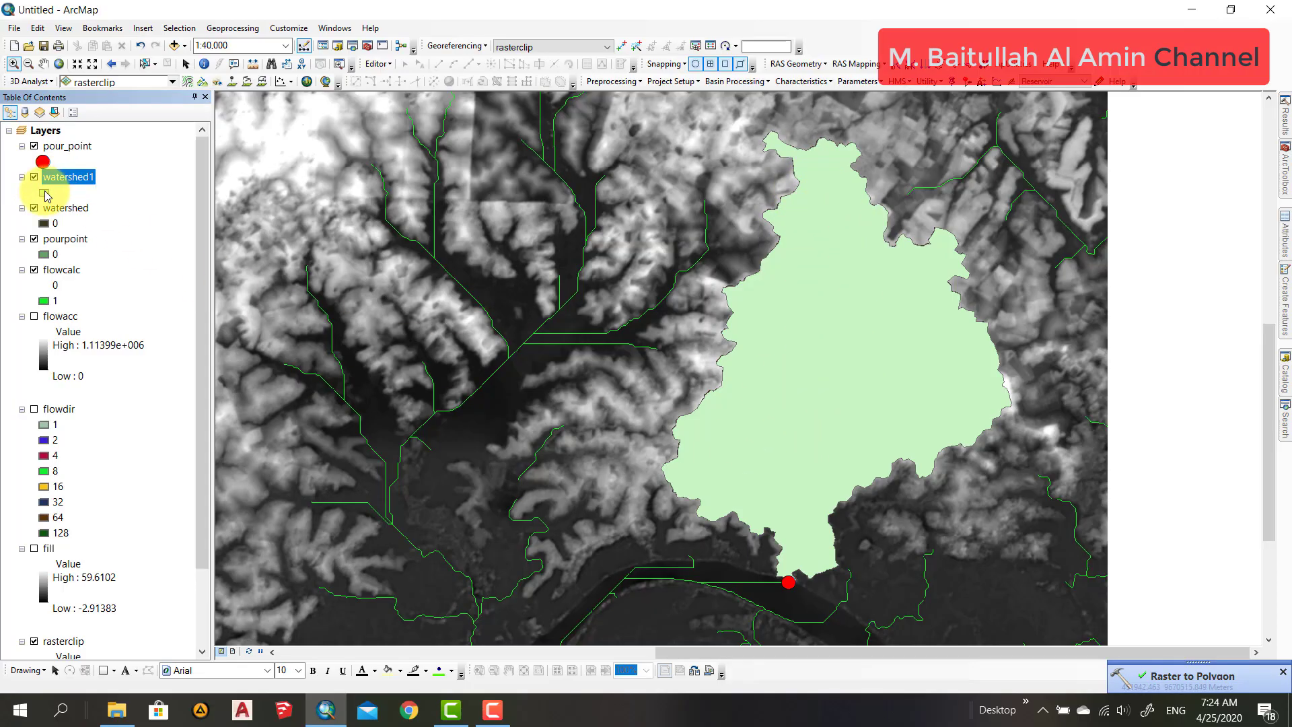
Step: Symbolize watershed1 with no fill and a red outline of width 1, and hide the watershed raster
left_click(46, 194)
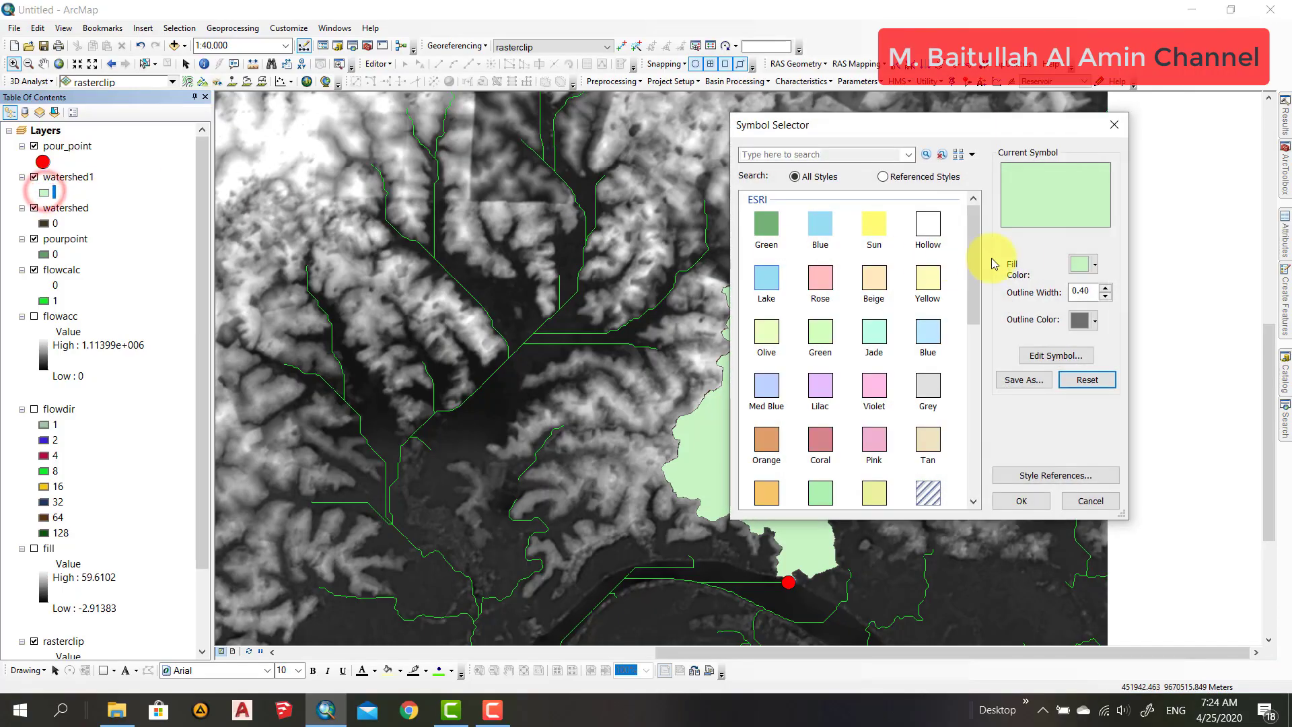
left_click(1078, 263)
left_click(1041, 292)
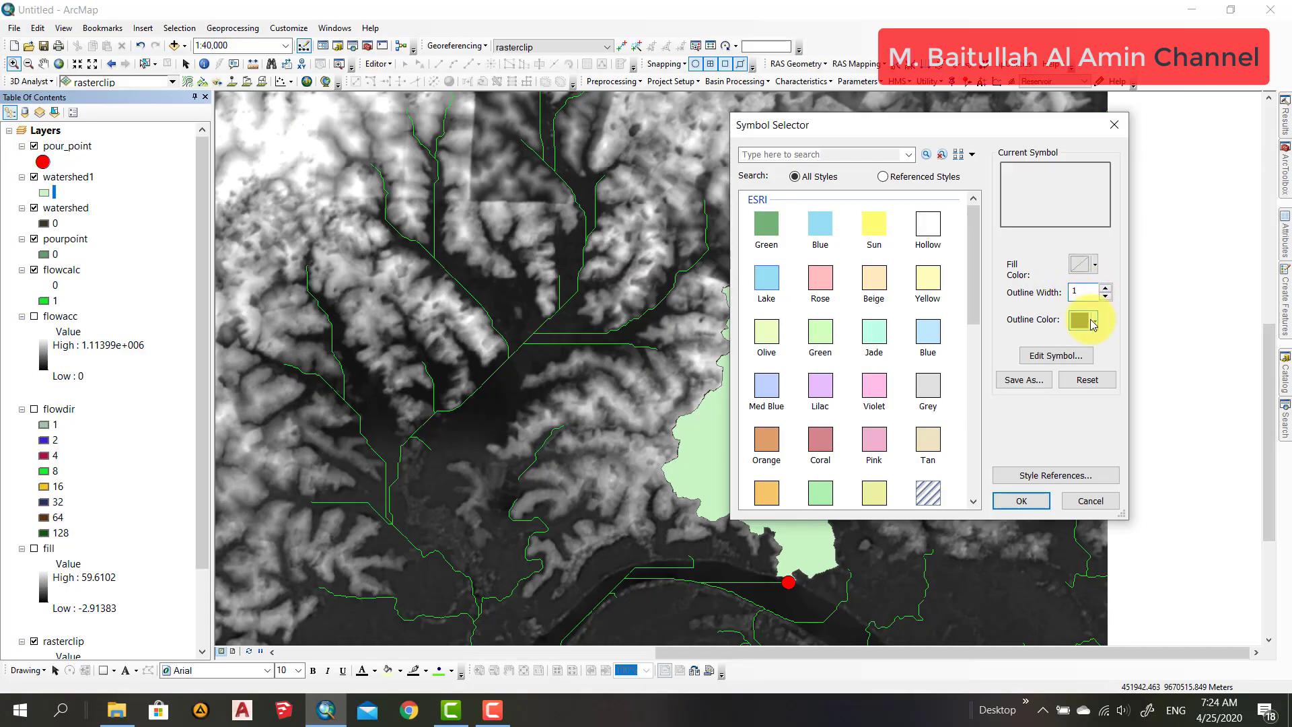
left_click(1081, 321)
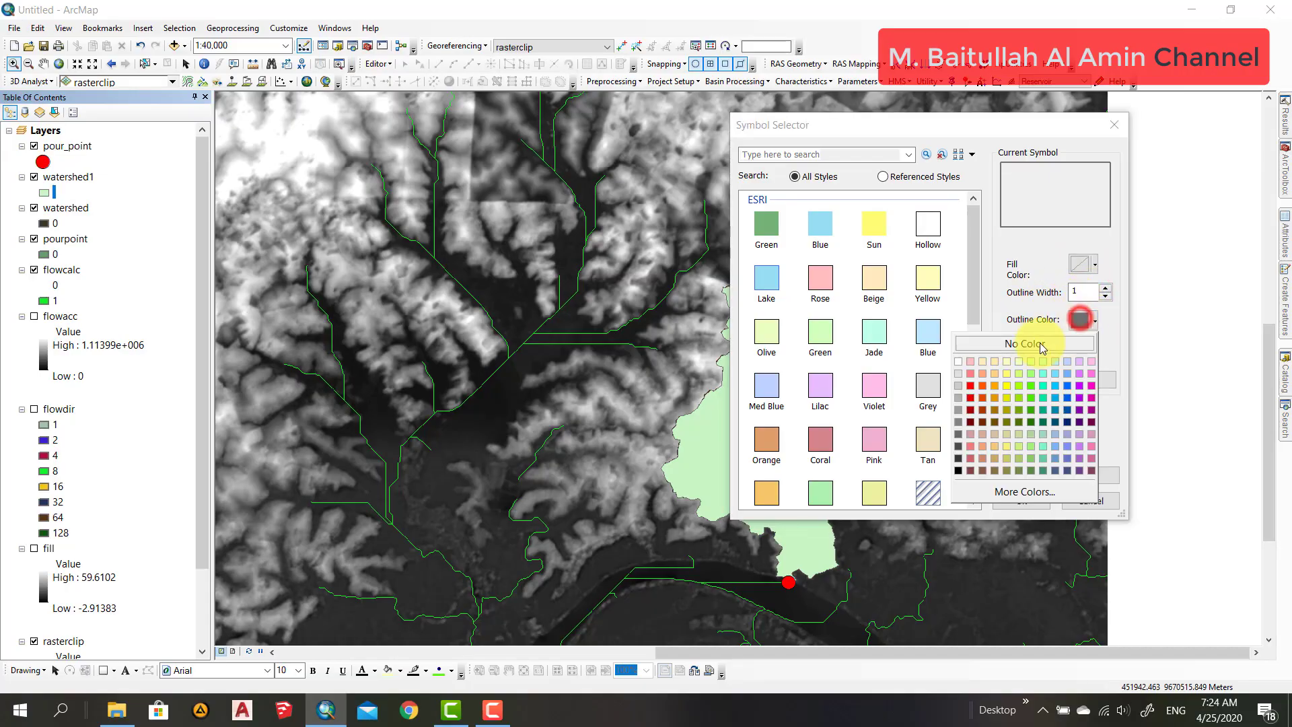
left_click(971, 381)
left_click(1018, 500)
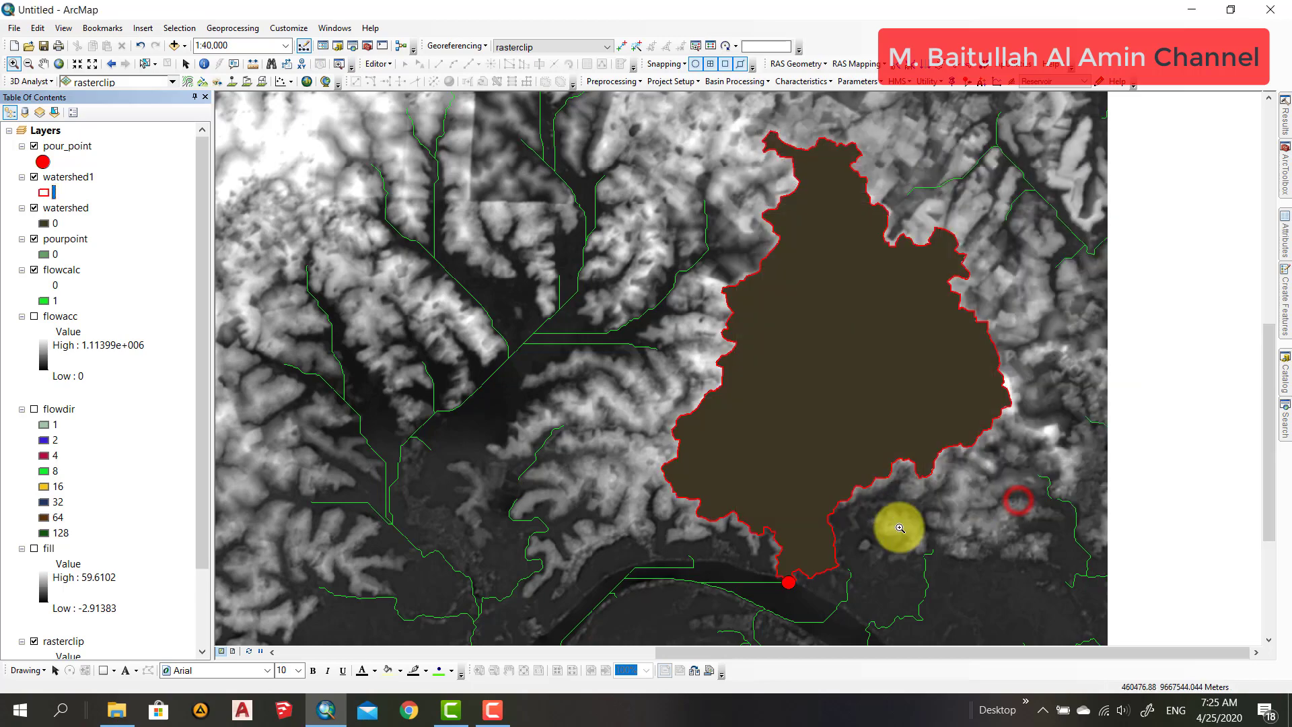
left_click(34, 209)
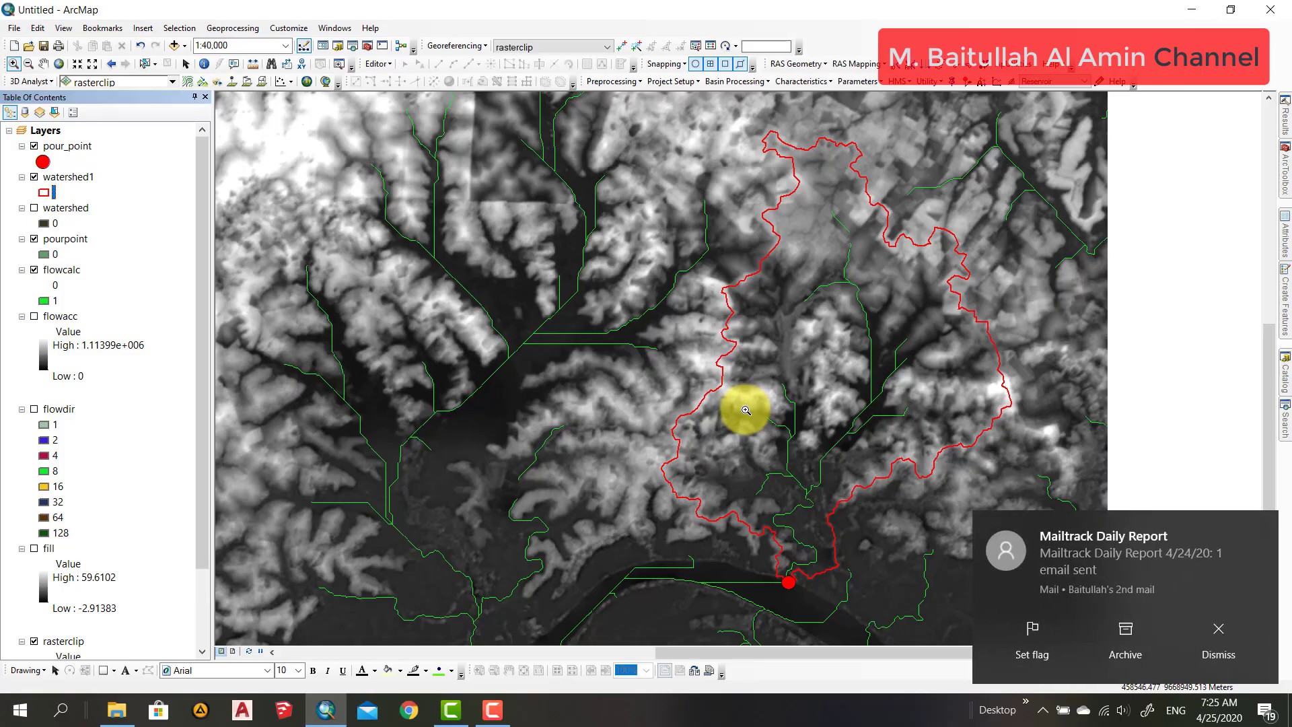
left_click(1214, 650)
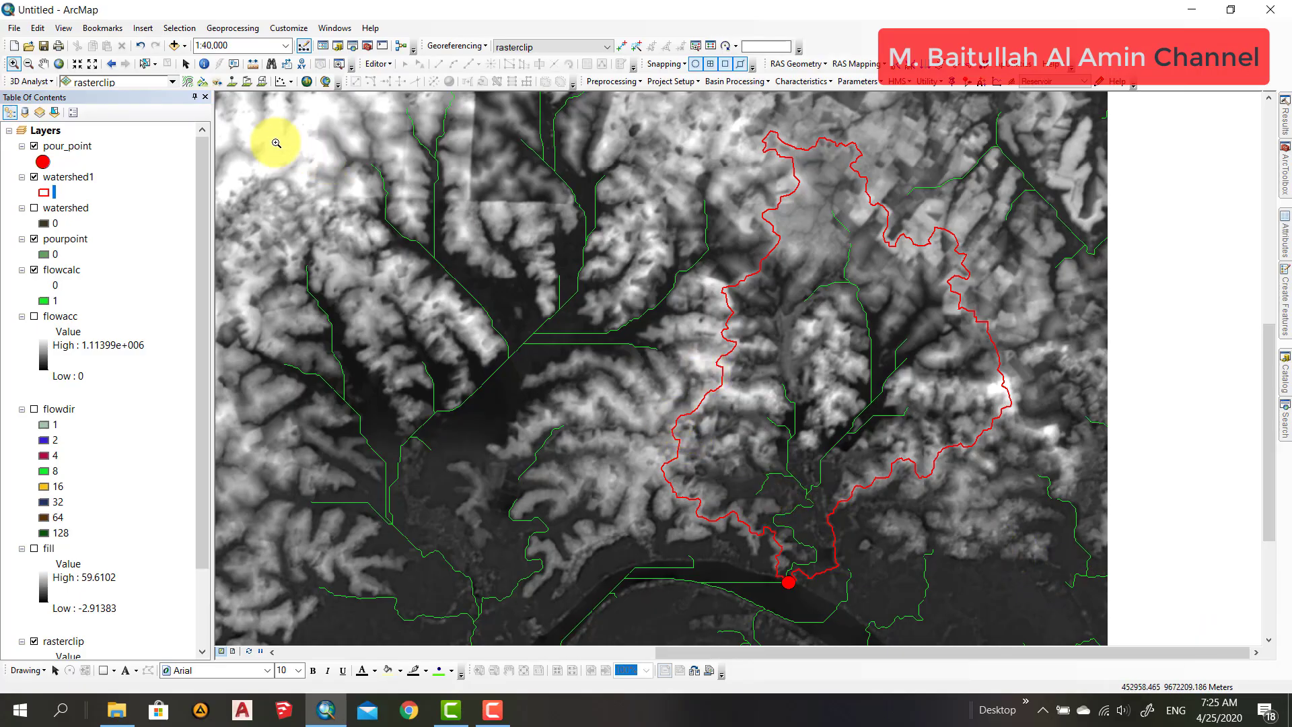
Step: Examine the flowcalc stream cells where the next tributary west of the delineated watershed joins the main river
left_click(46, 66)
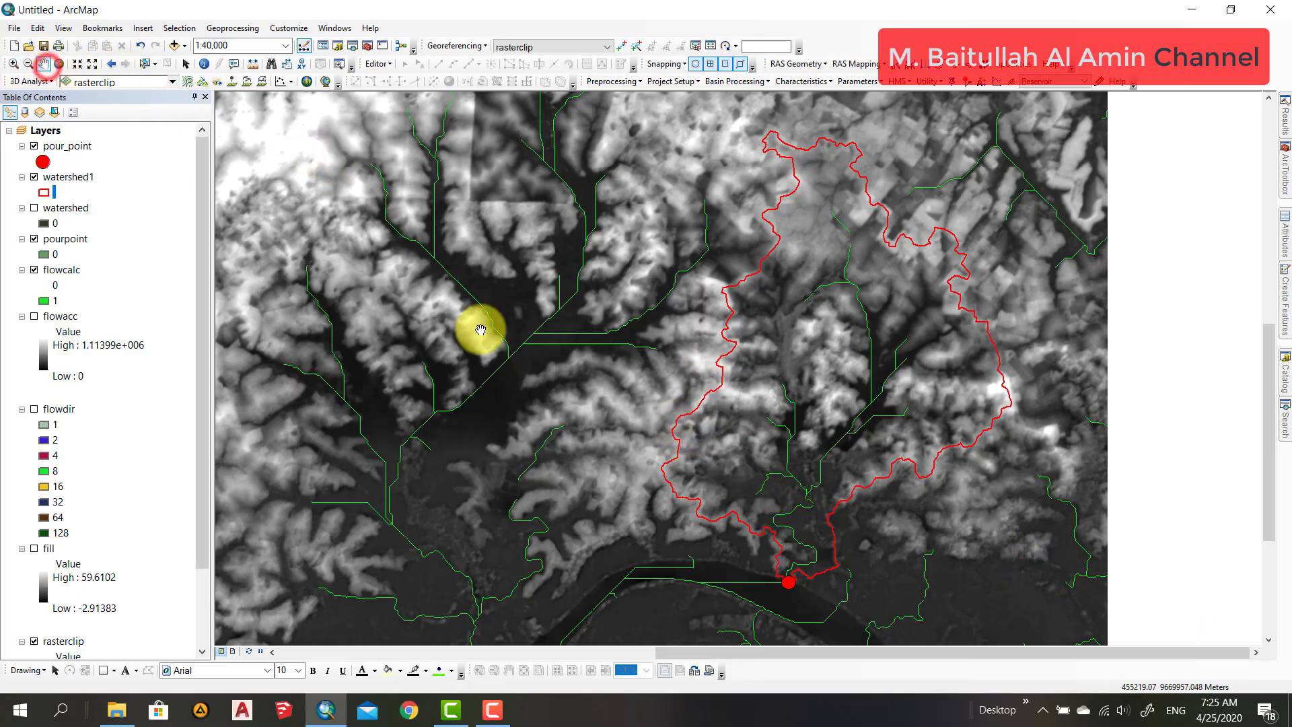
left_click_drag(482, 326, 653, 260)
left_click_drag(757, 392, 876, 424)
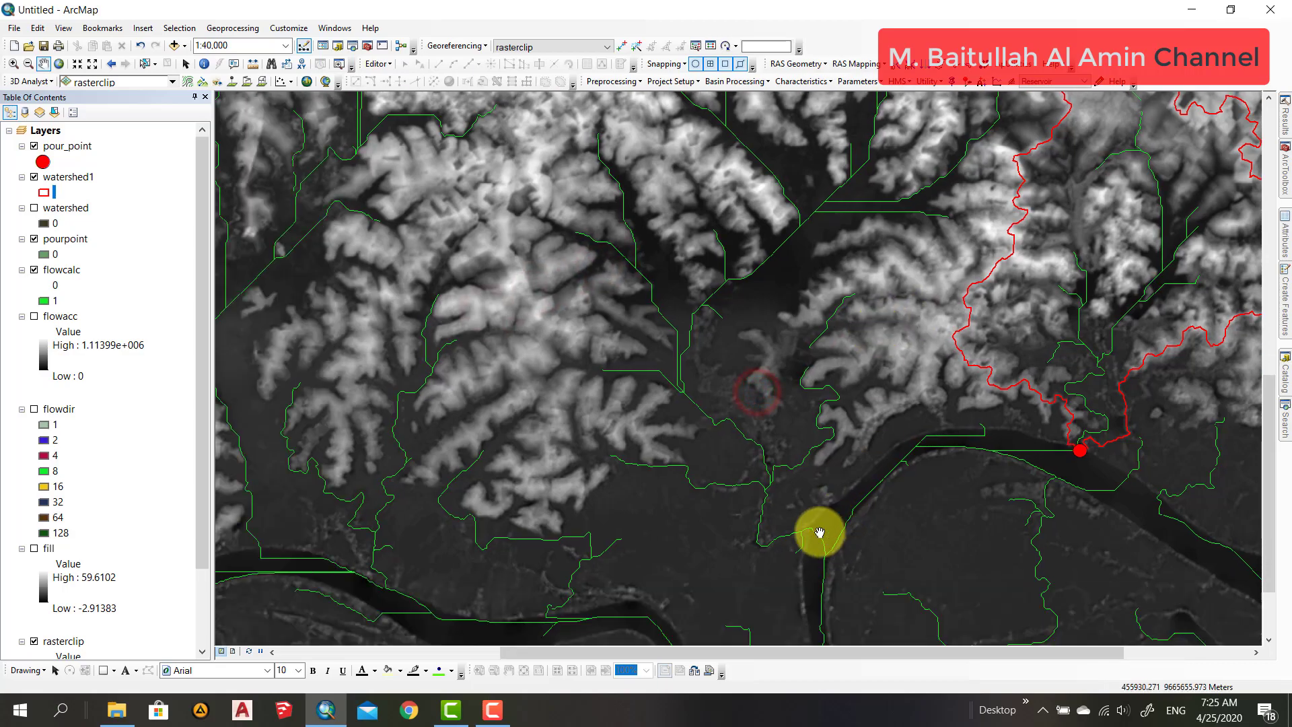
left_click_drag(823, 493, 747, 457)
scroll(748, 508, "up", 3)
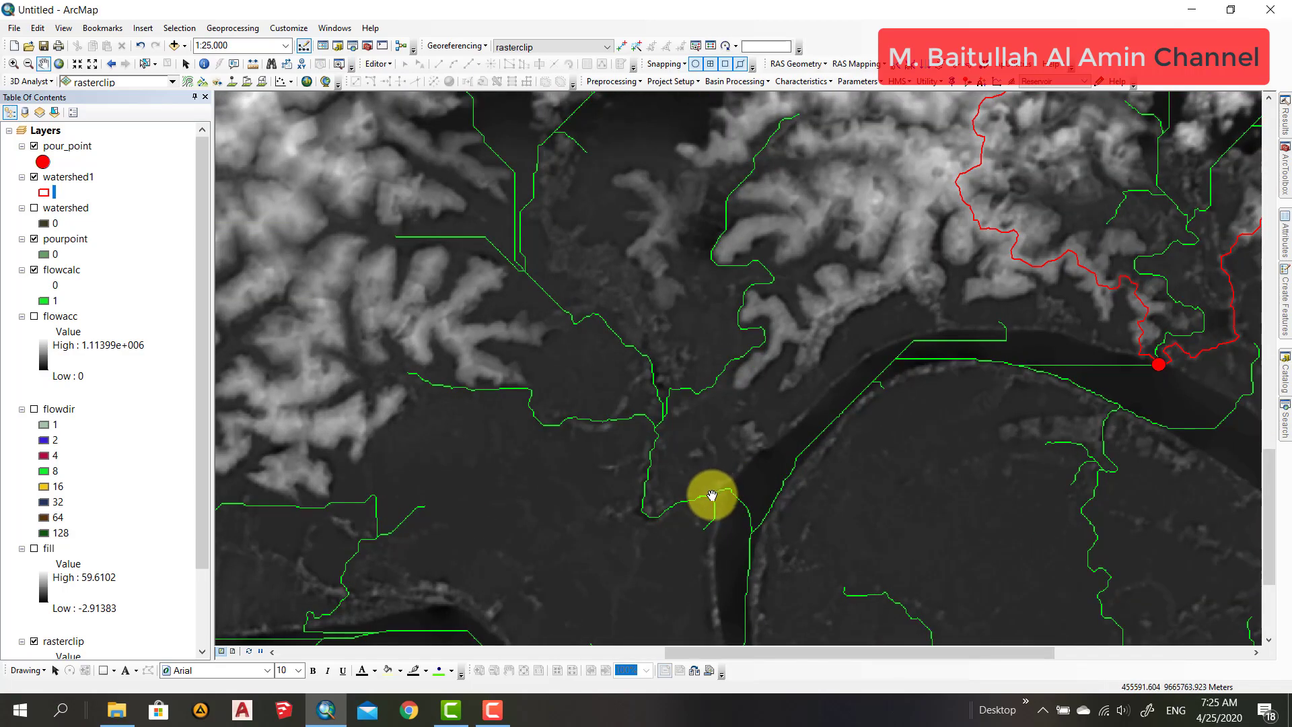
scroll(740, 488, "up", 5)
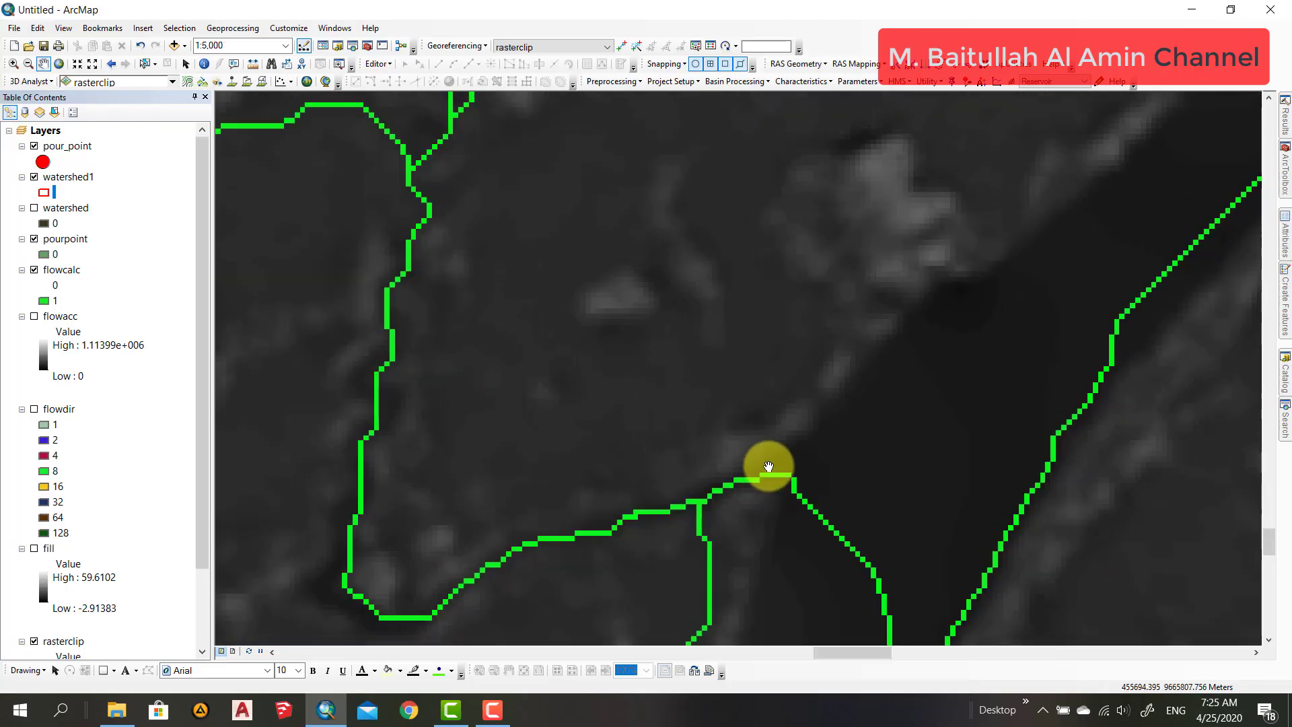
scroll(769, 491, "up", 3)
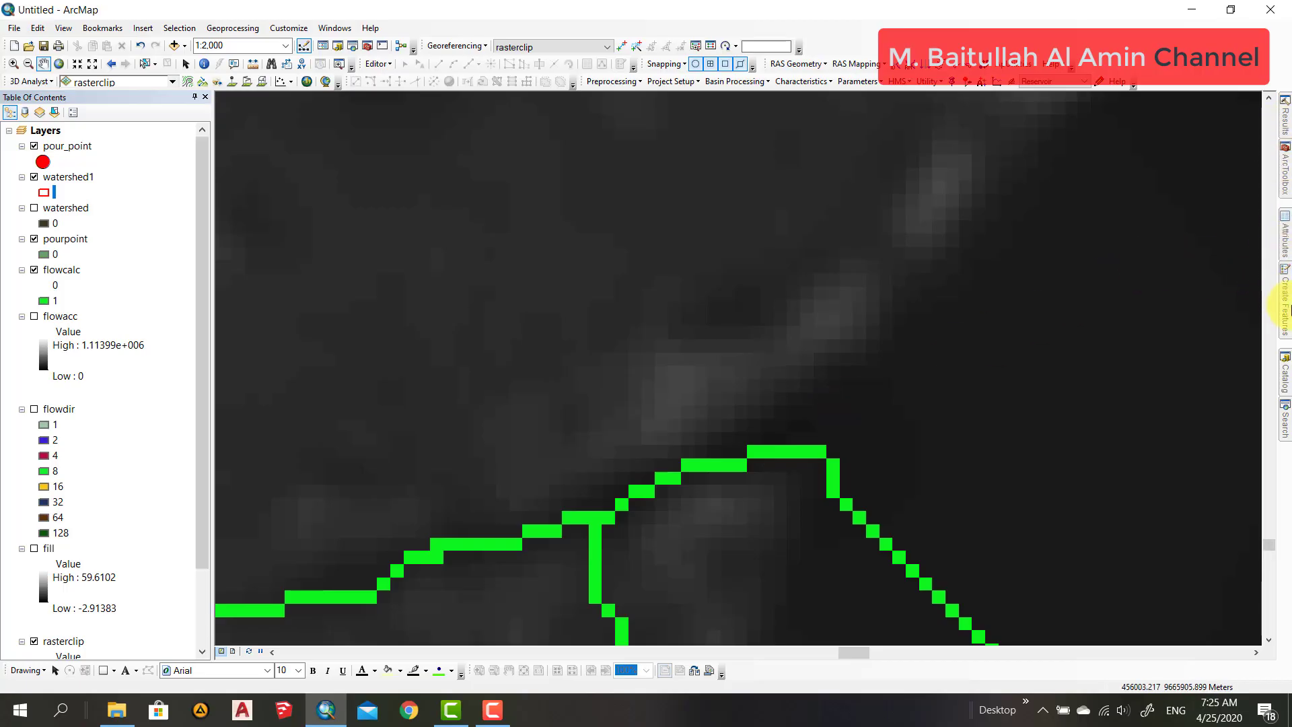
Step: Create a point shapefile named pour_point2 in the data shp folder with the WGS 1984 UTM Zone 48S coordinate system
left_click(1286, 370)
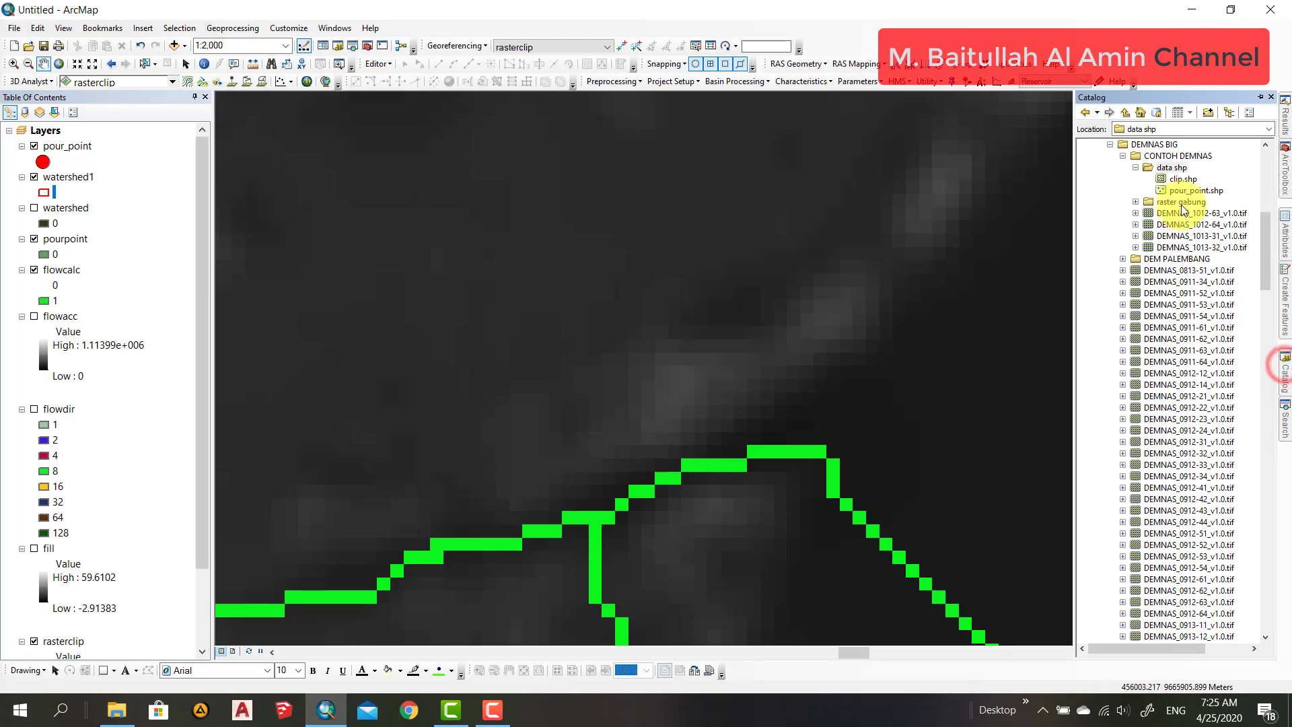
right_click(1175, 171)
mouse_move(1216, 253)
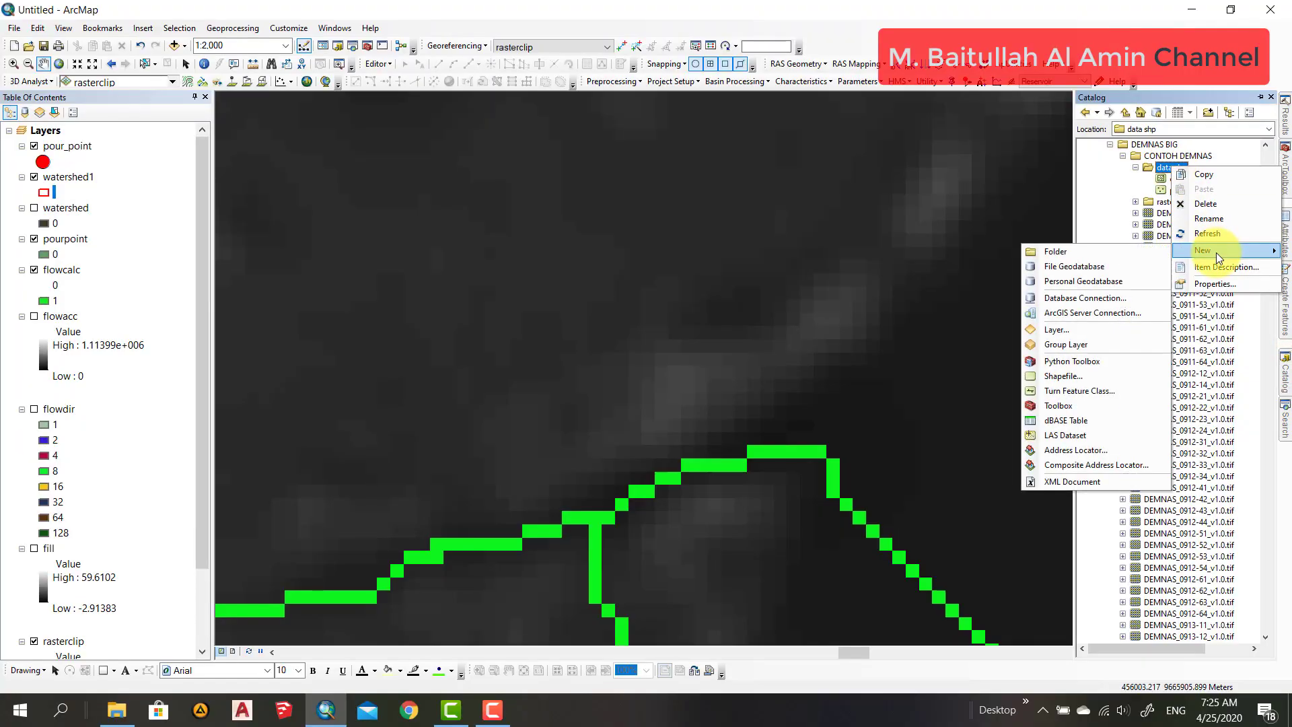
left_click(1092, 375)
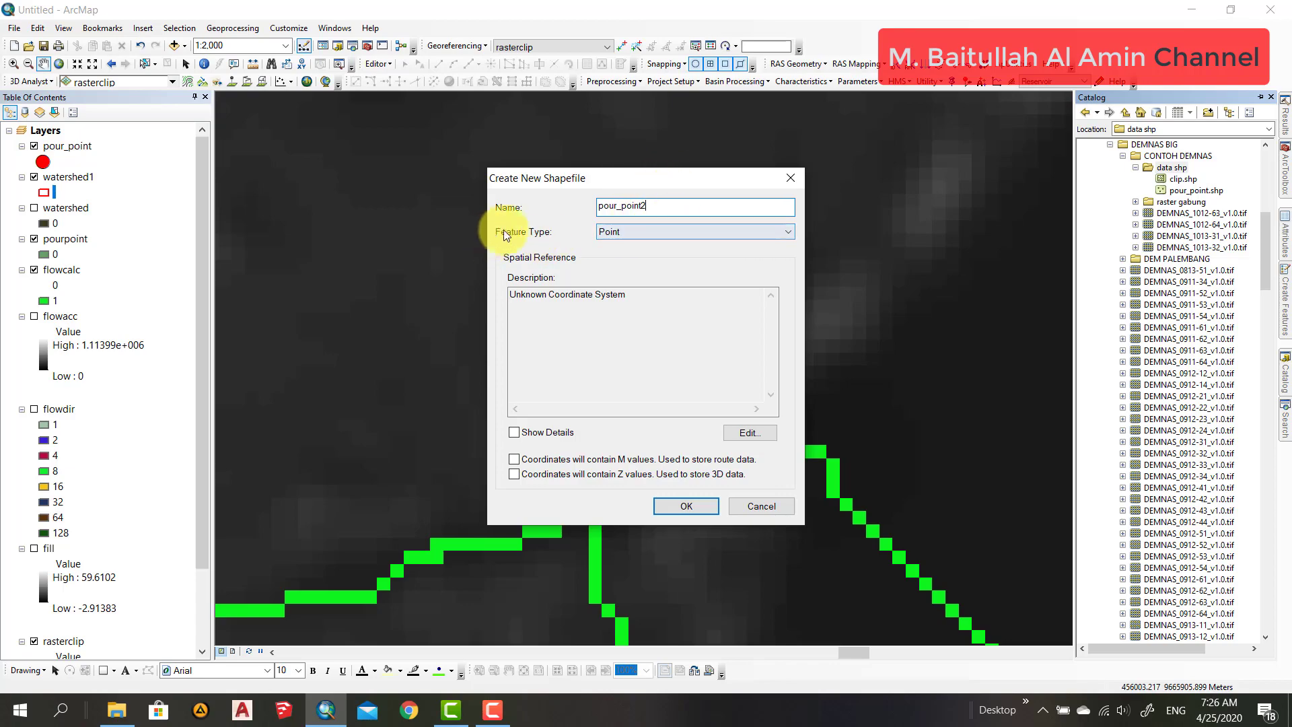
left_click(749, 433)
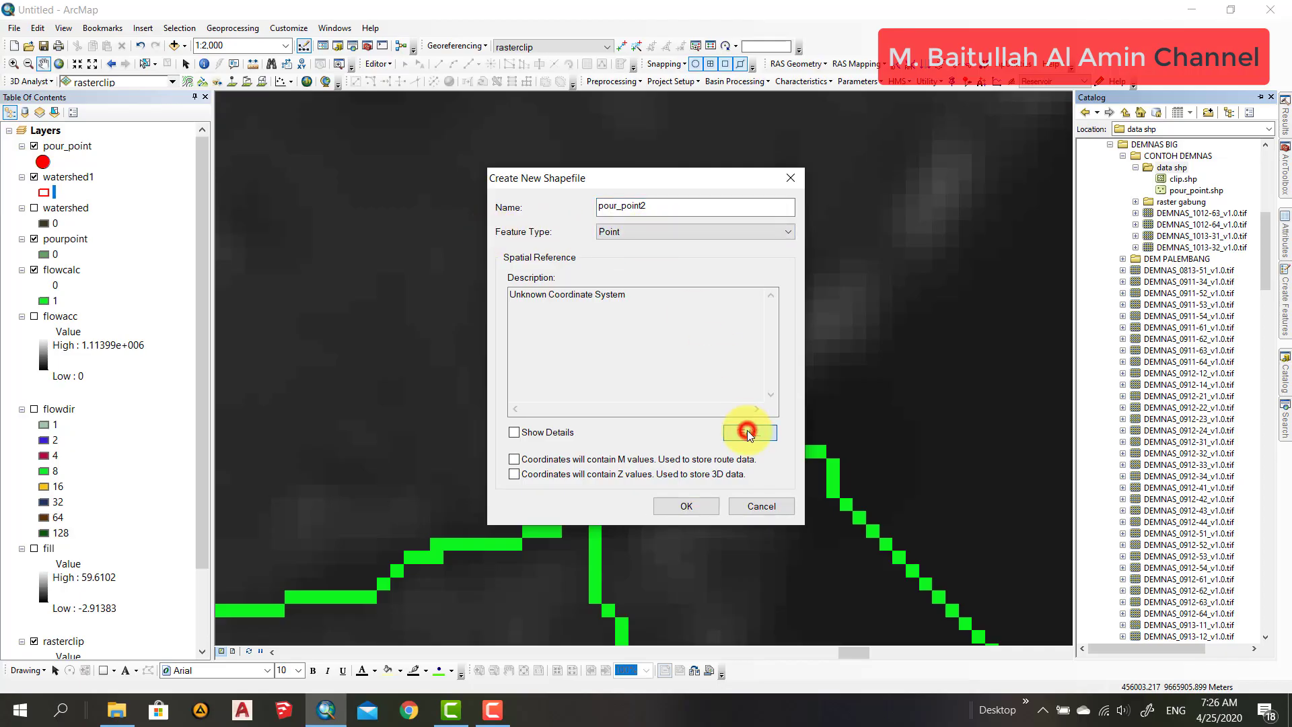
left_click(608, 225)
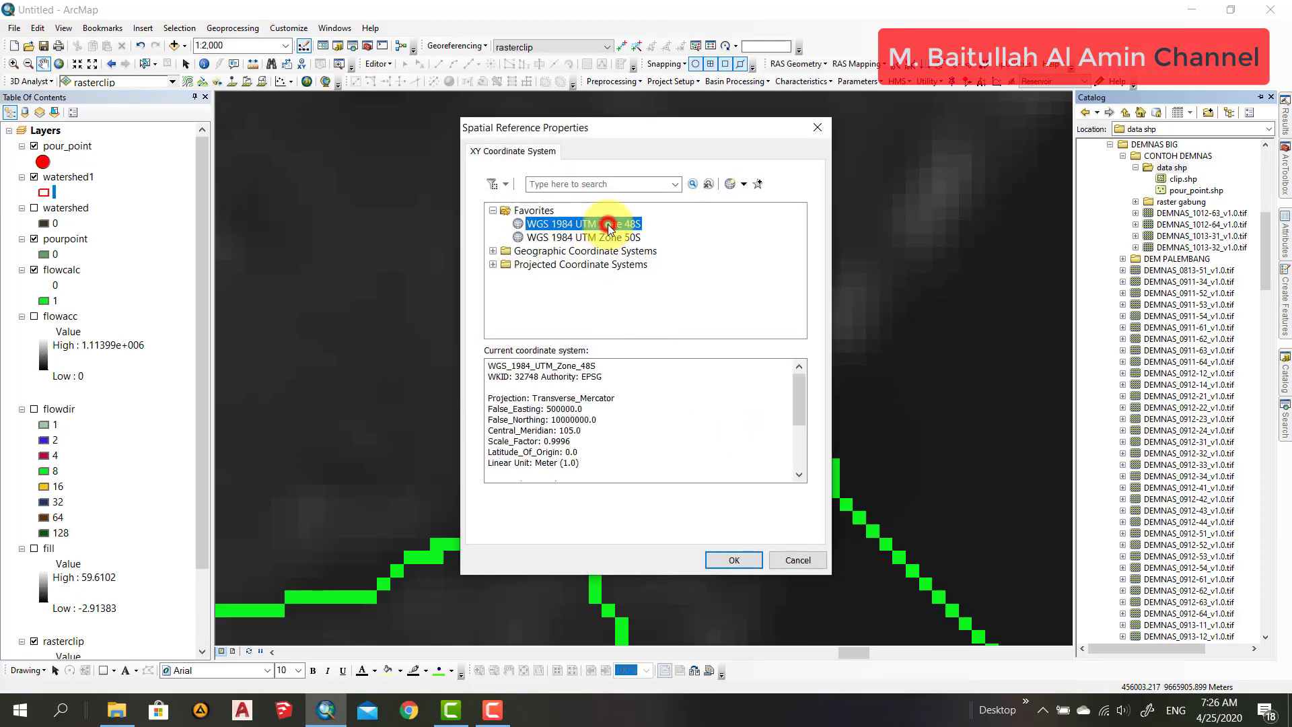
left_click(738, 560)
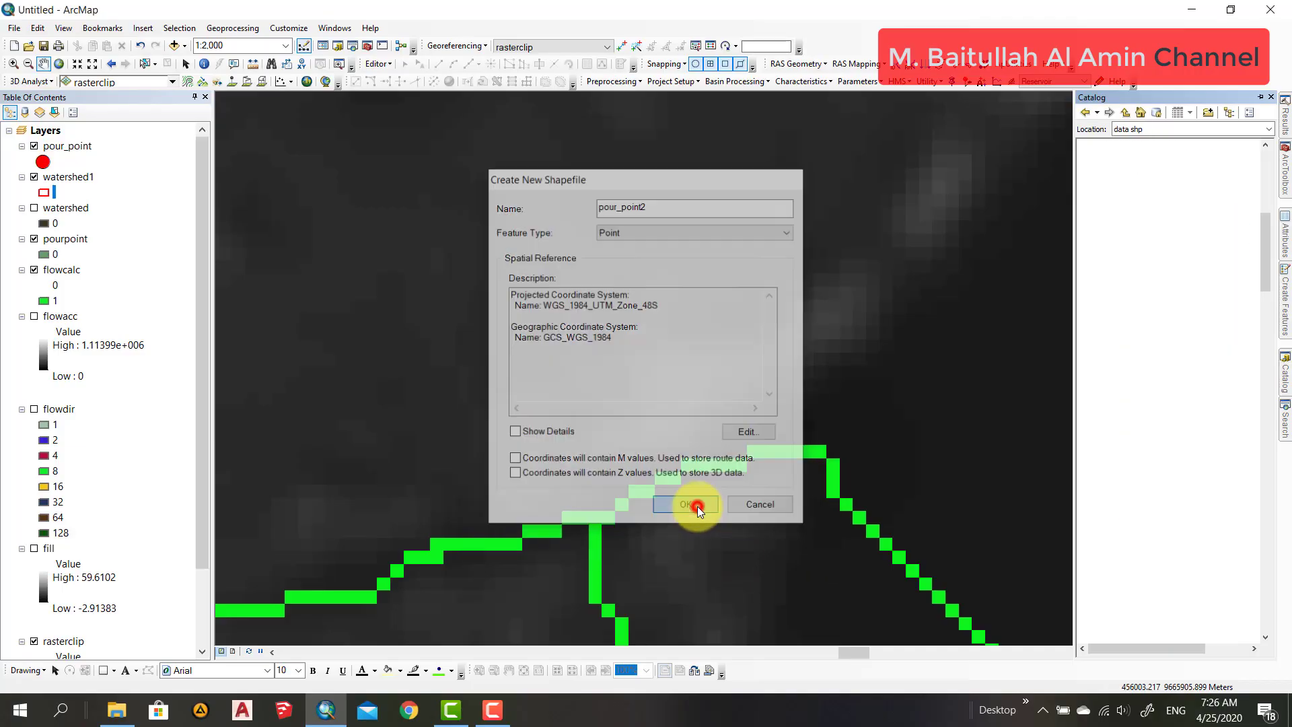
left_click(698, 506)
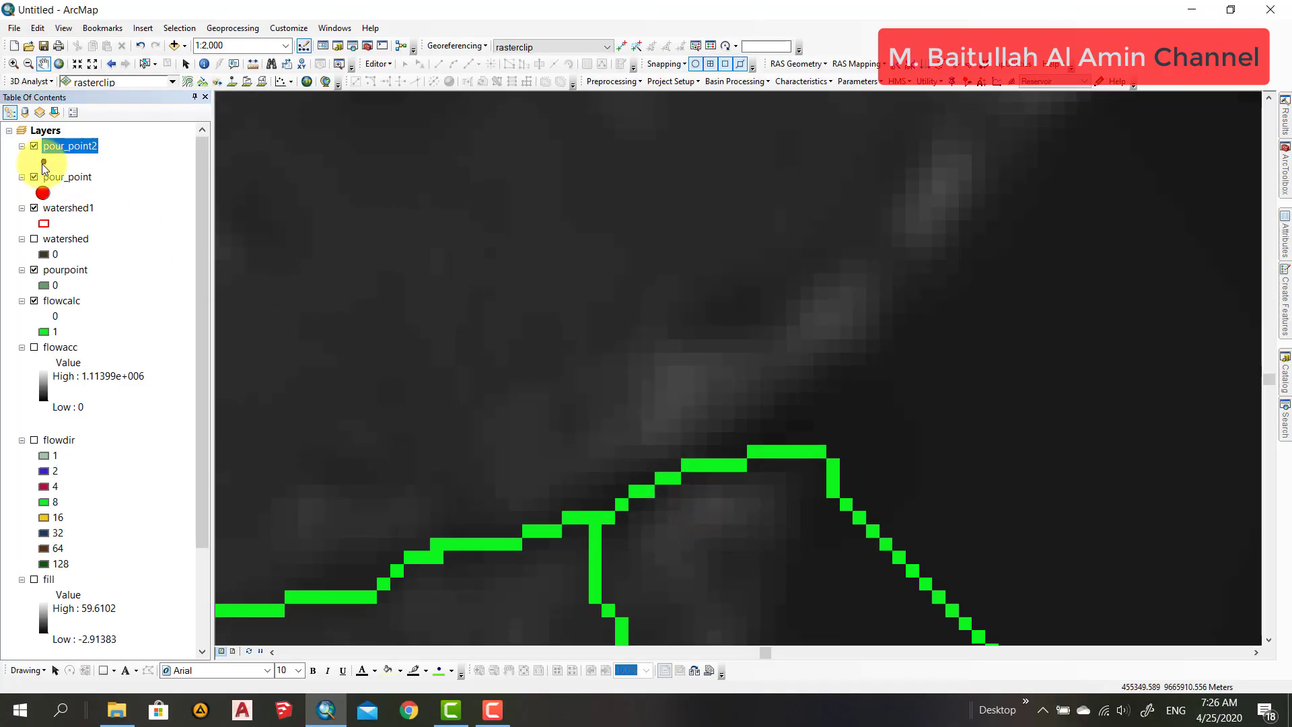
Step: Symbolize the pour_point2 layer with the Circle 2 marker in yellow
left_click(44, 164)
left_click(928, 281)
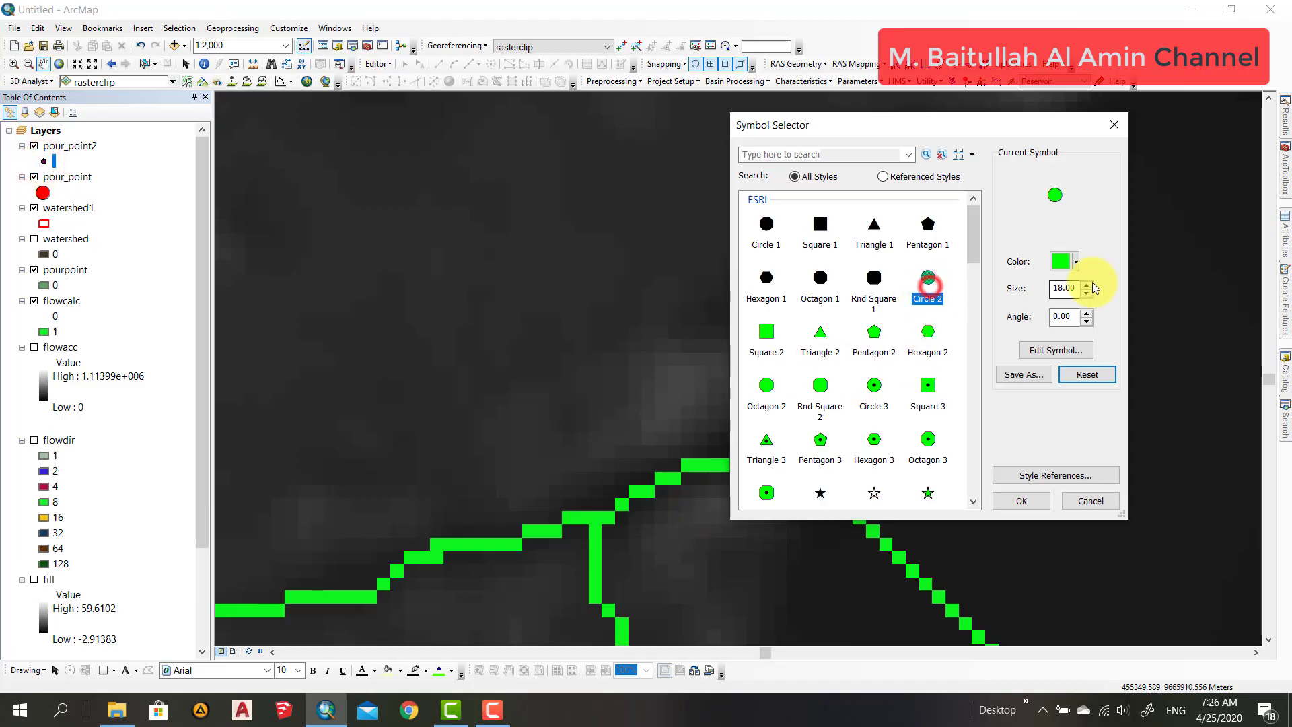
left_click(1072, 263)
left_click(986, 320)
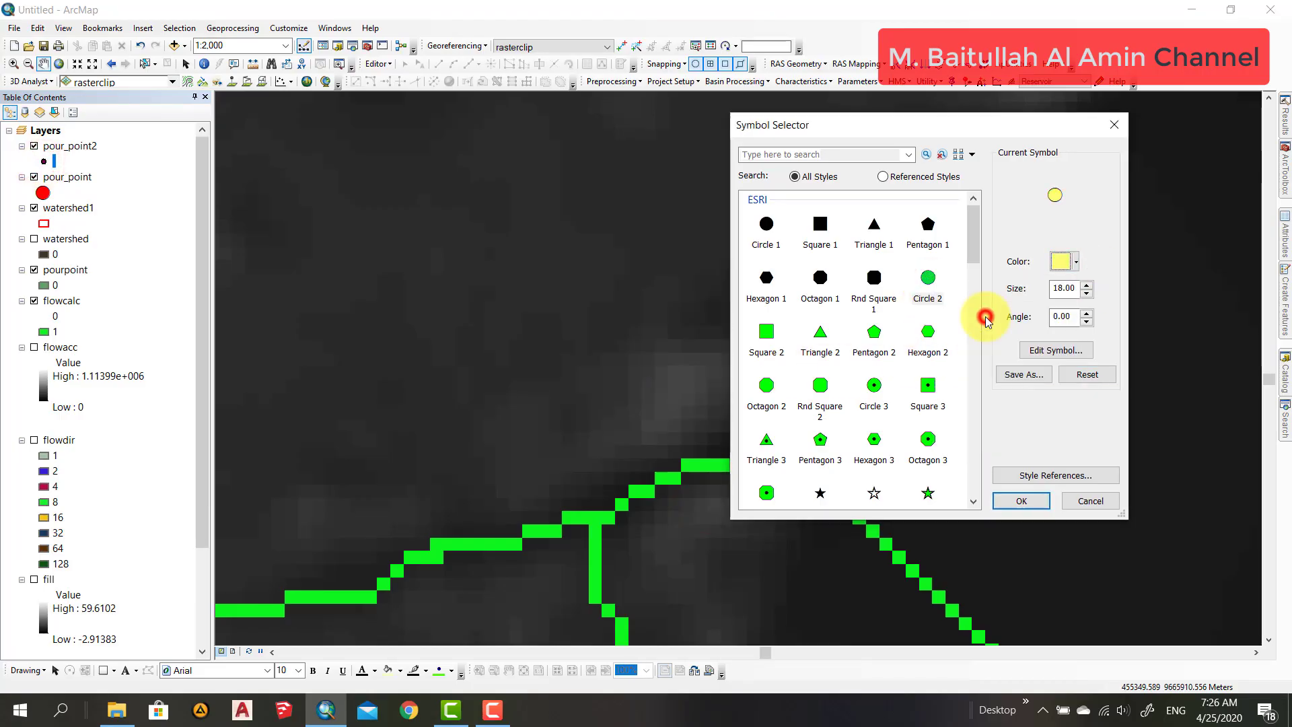
left_click(1023, 499)
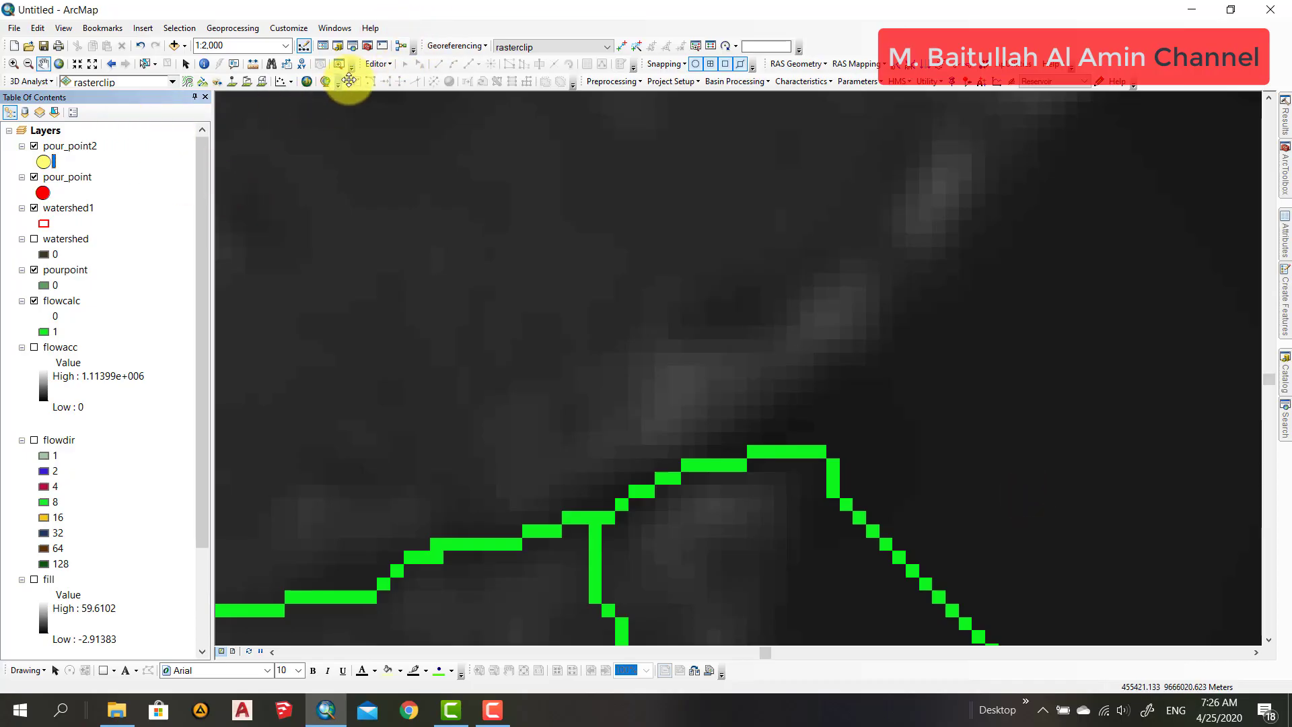
Step: Start editing pour_point2 and place a point on the flowcalc stream cells downstream of the tributary junction
right_click(85, 147)
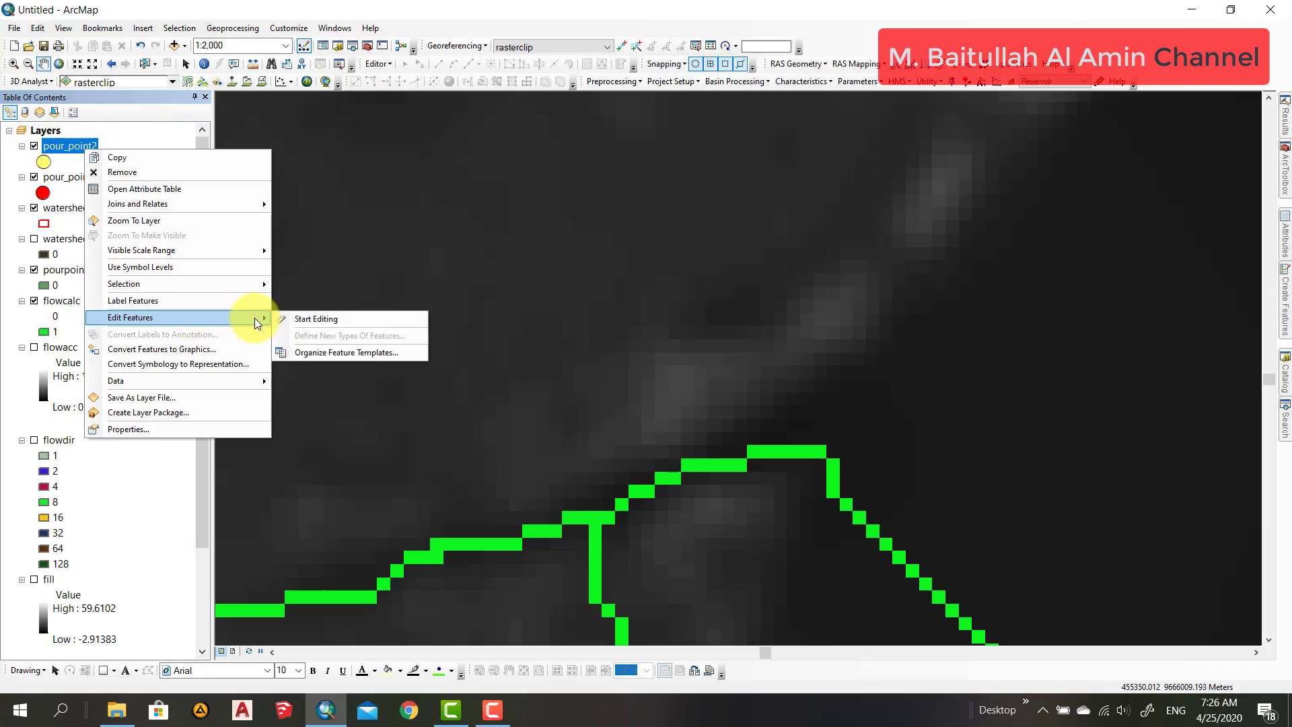
right_click(67, 144)
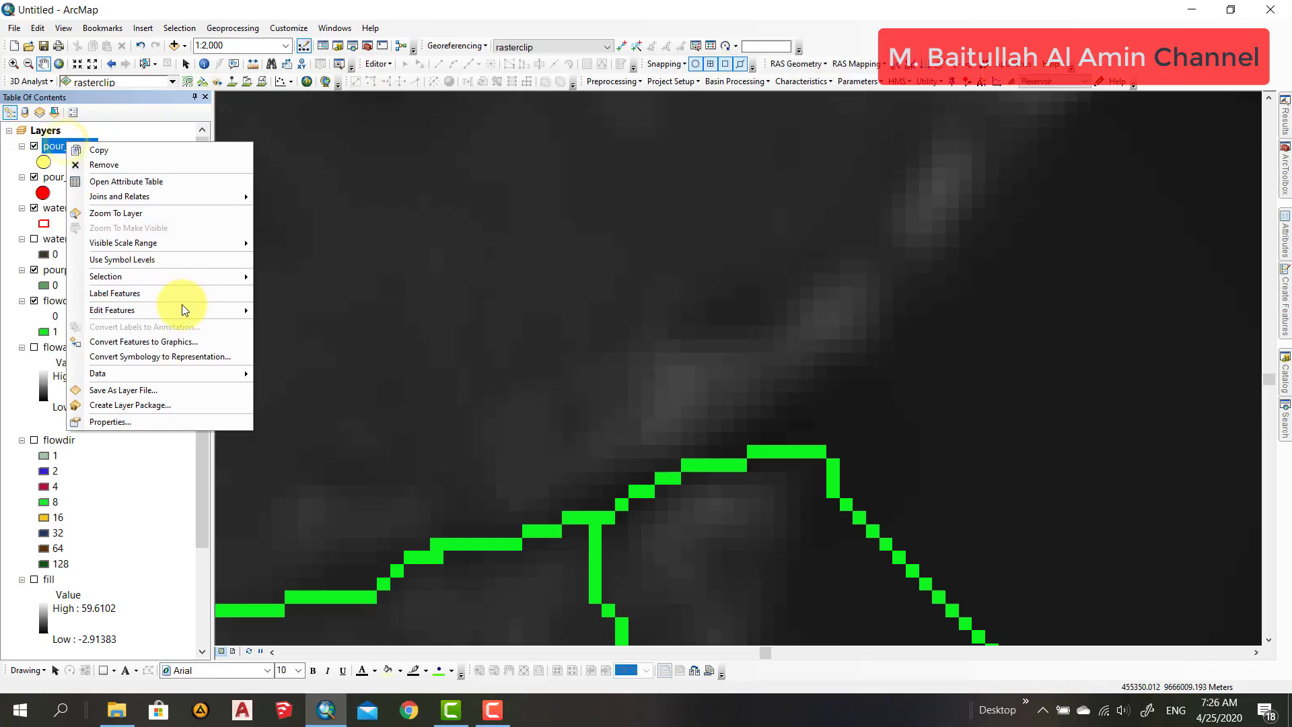
mouse_move(200, 309)
left_click(280, 310)
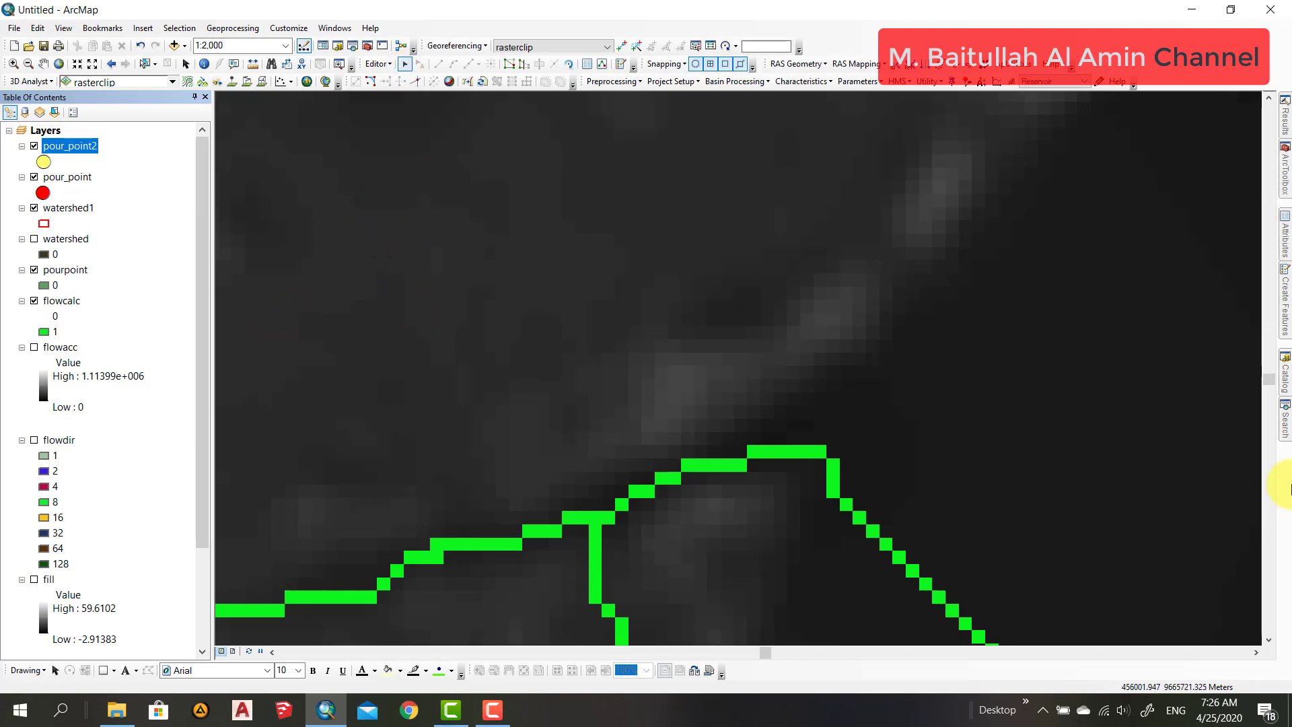
left_click(1287, 311)
left_click(1141, 181)
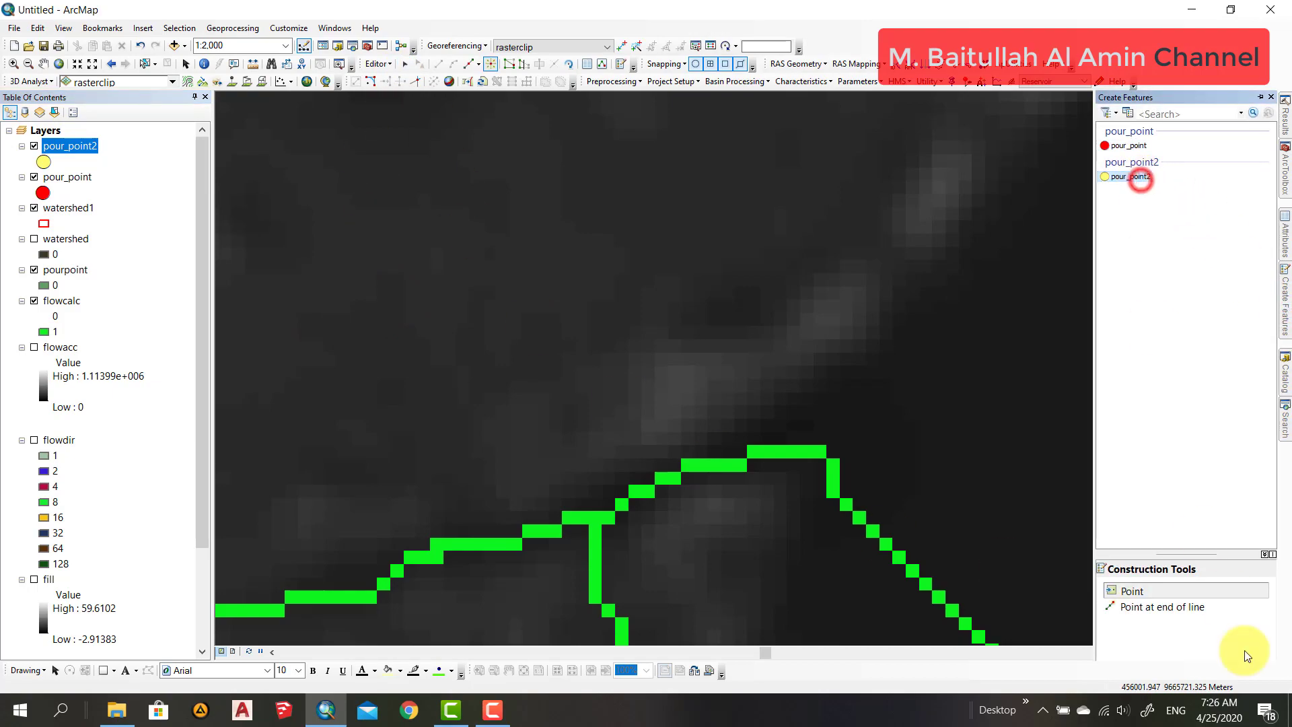
left_click(1130, 592)
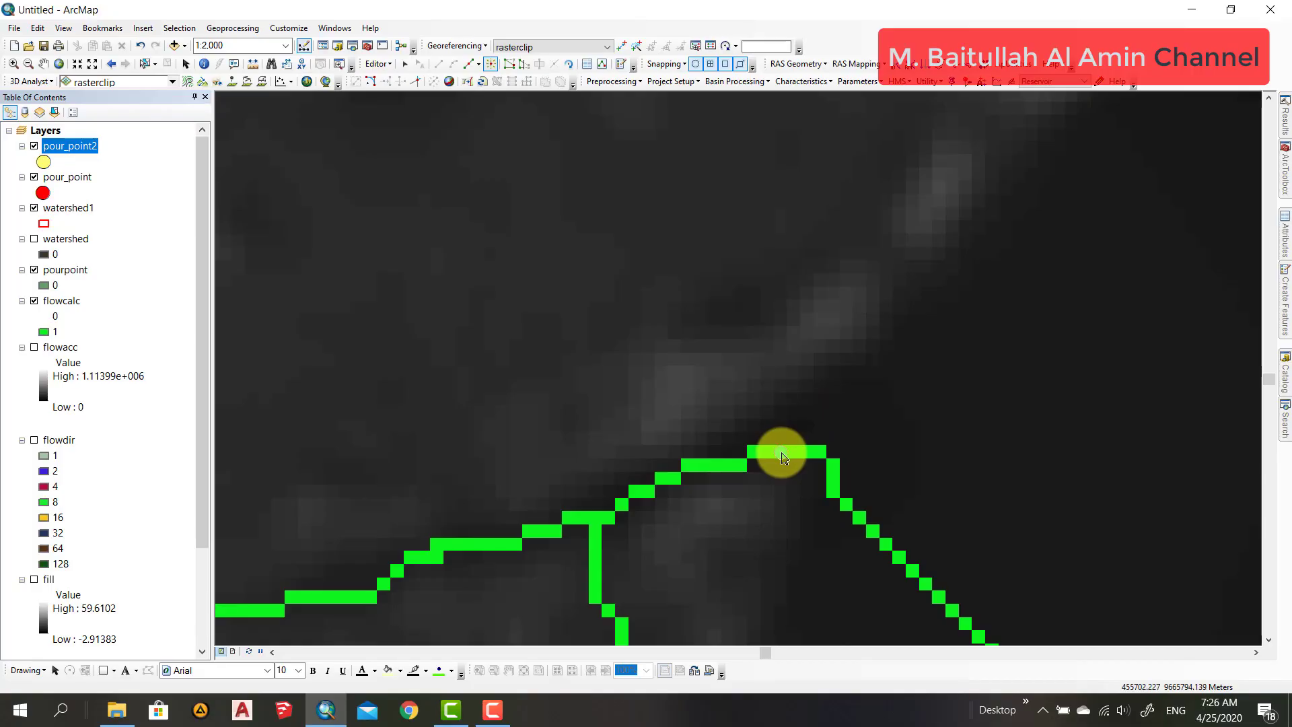
left_click(783, 450)
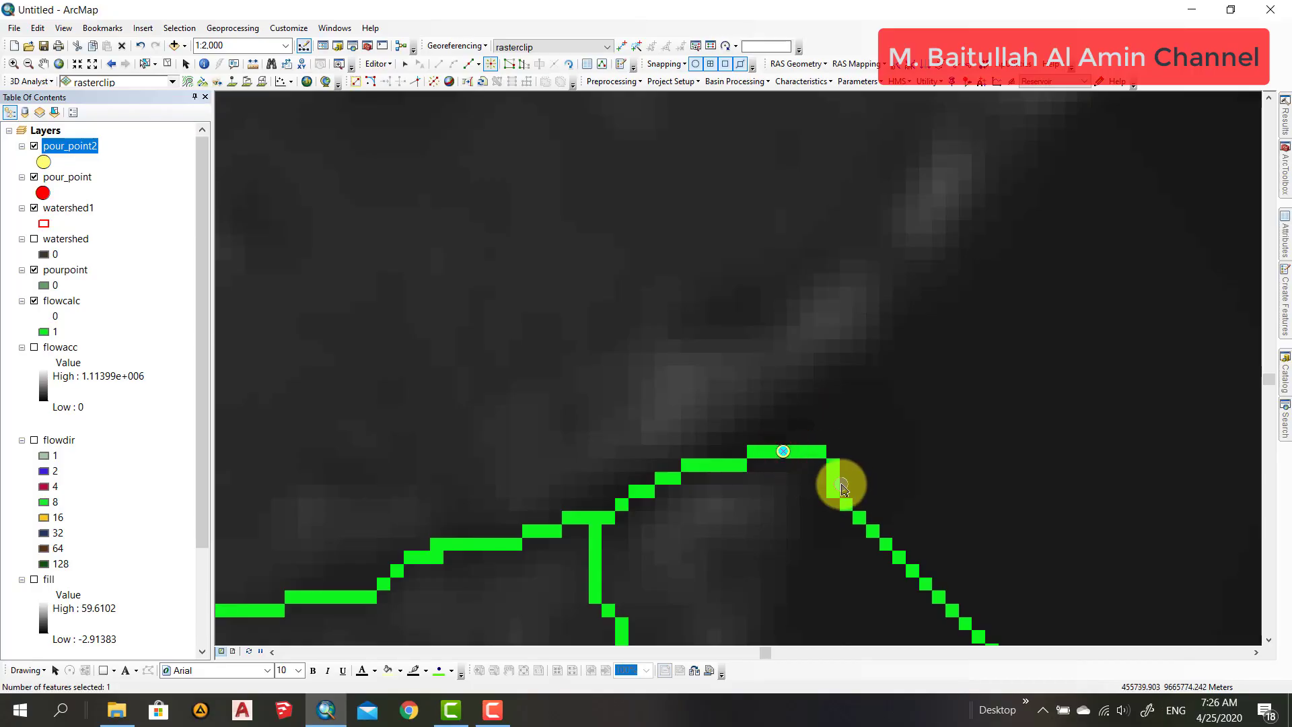
Step: Save the pour_point2 edits and end the editing session
left_click(378, 63)
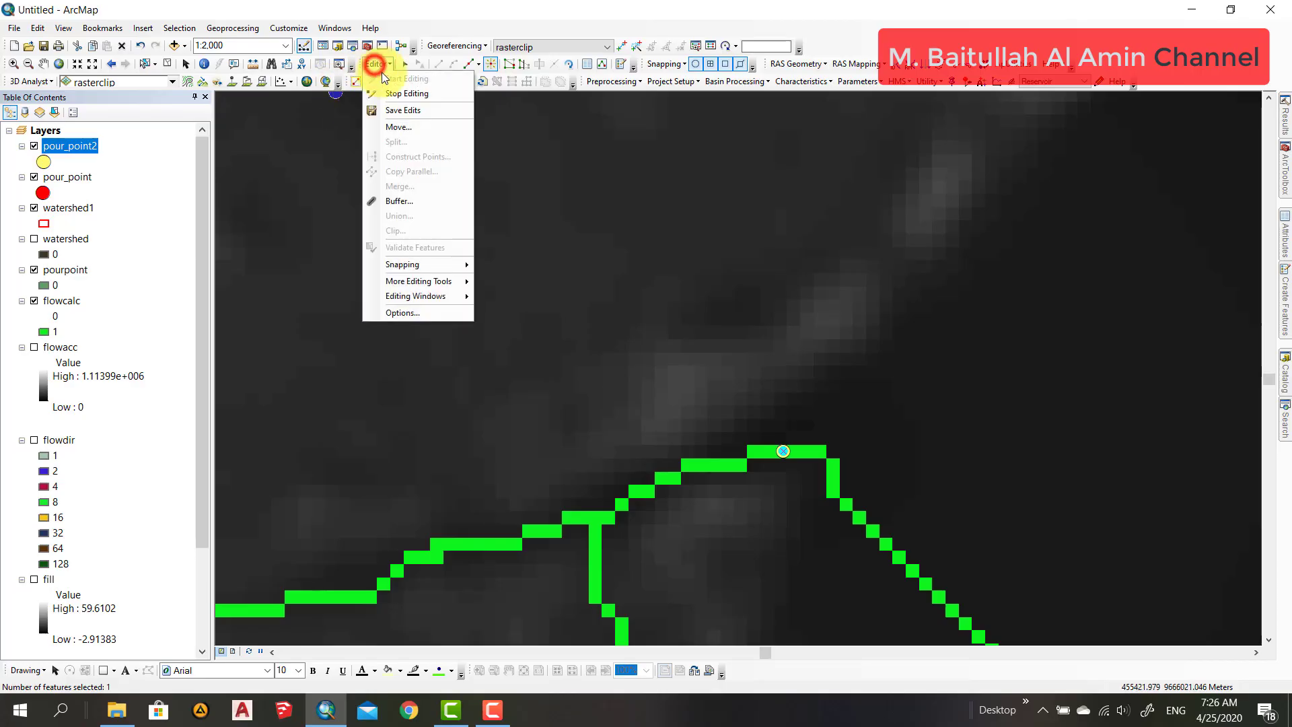
left_click(404, 111)
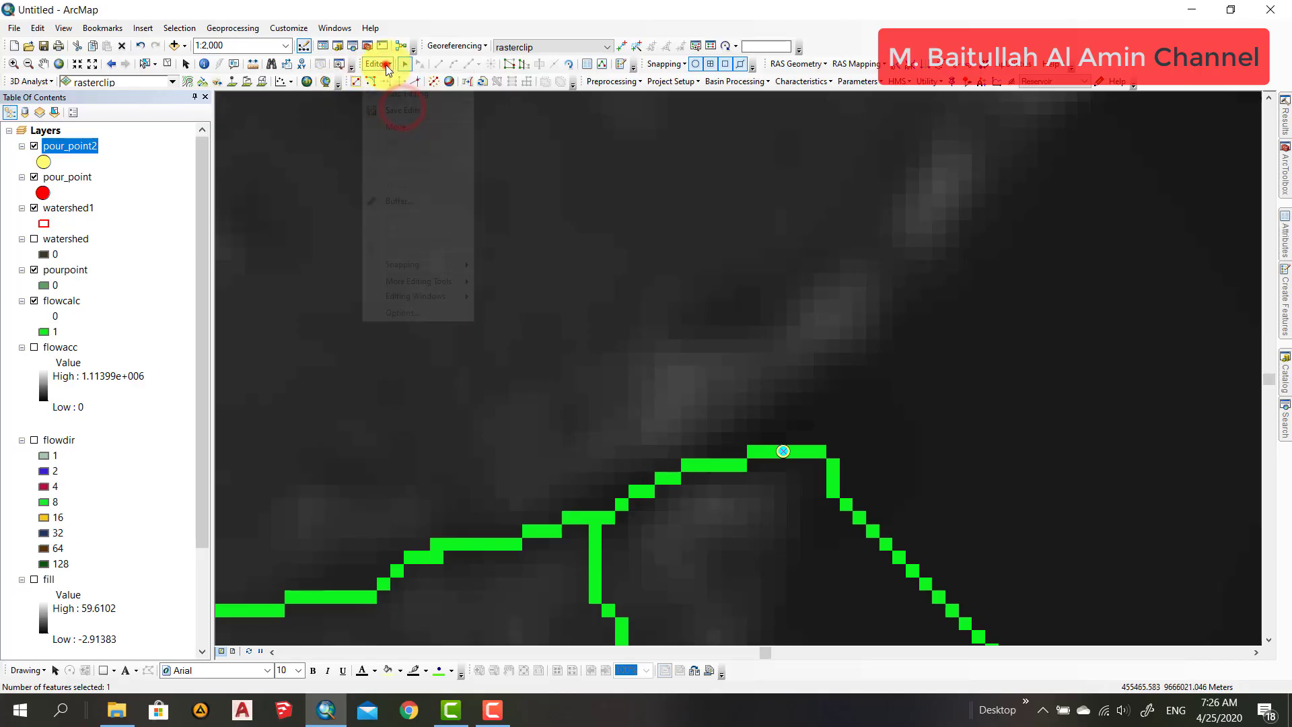
left_click(382, 64)
left_click(397, 96)
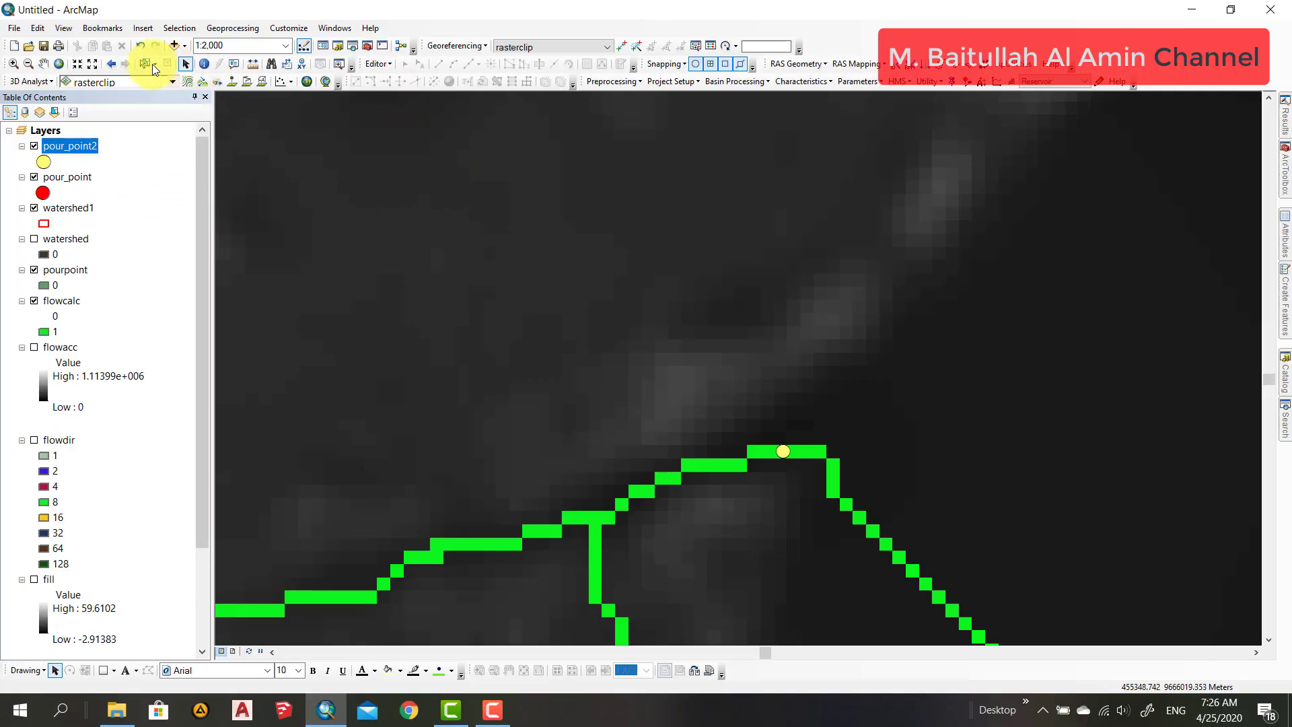
Step: Set up the Snap Pour Point tool with pour_point2 as the pour point data and flowacc as the accumulation raster
left_click(59, 63)
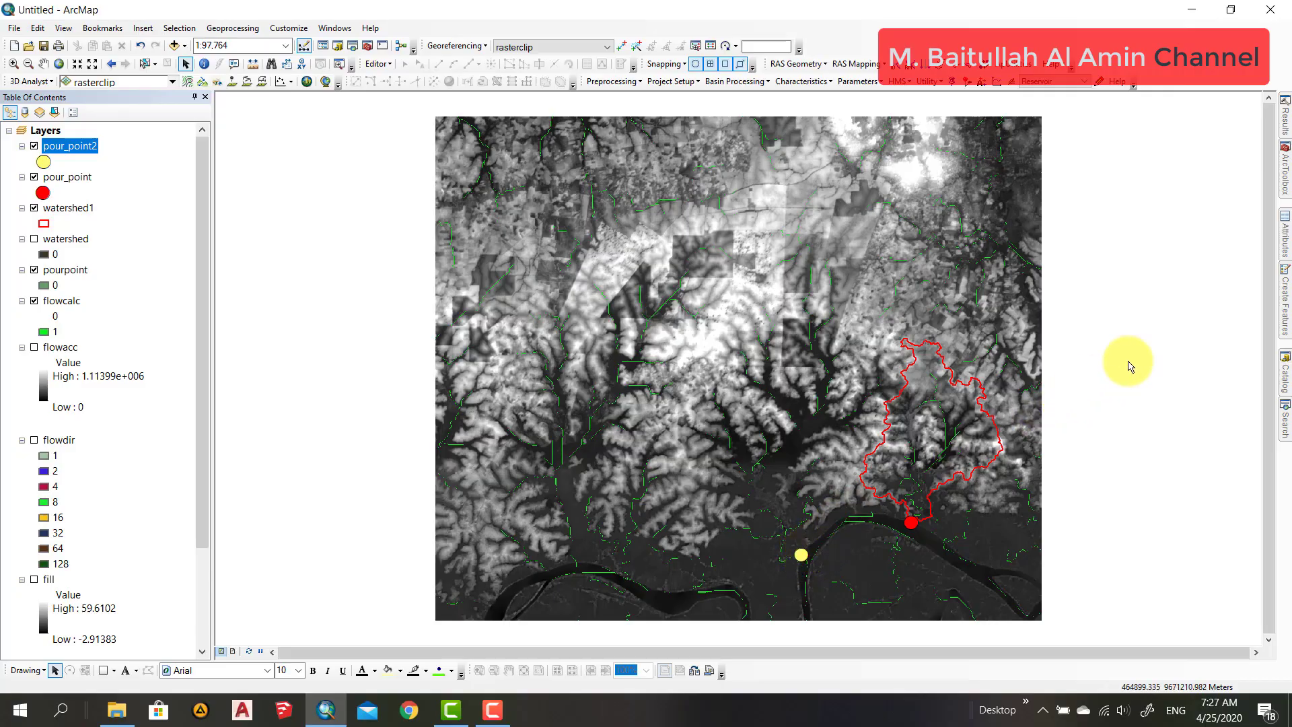
left_click(1287, 191)
left_click_drag(1268, 226, 1286, 448)
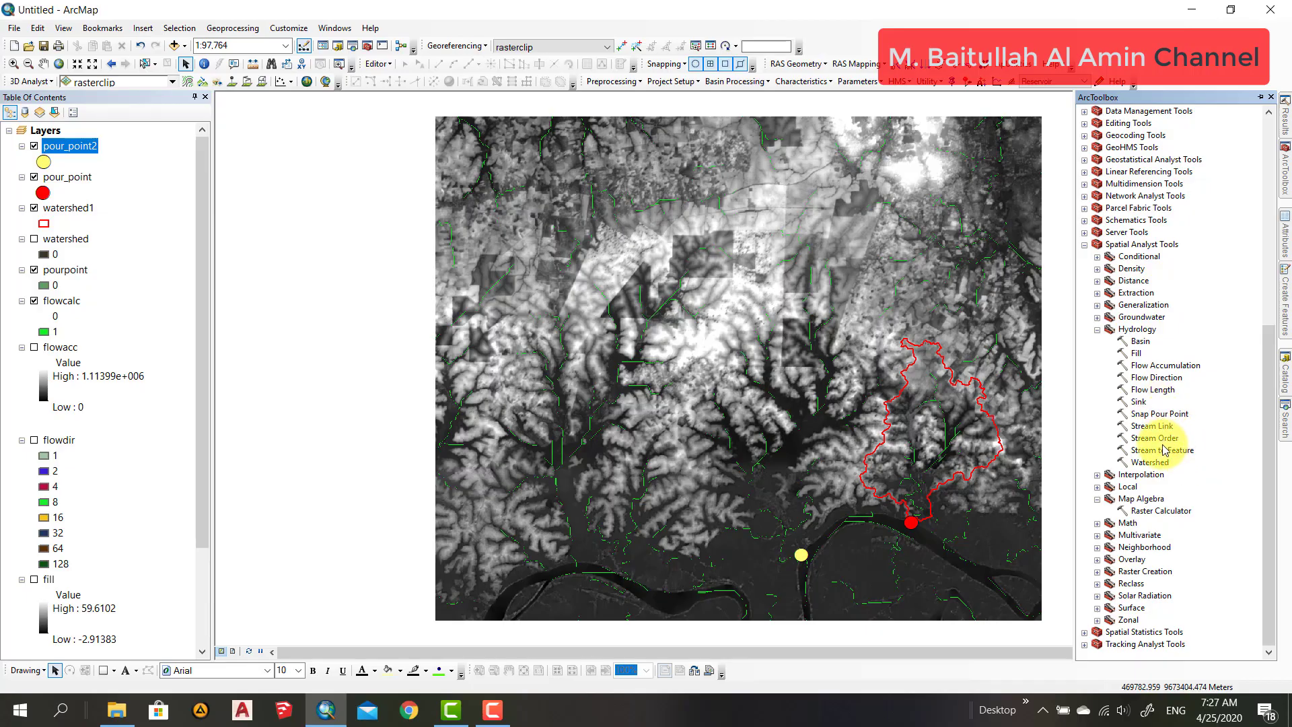
double_click(1154, 415)
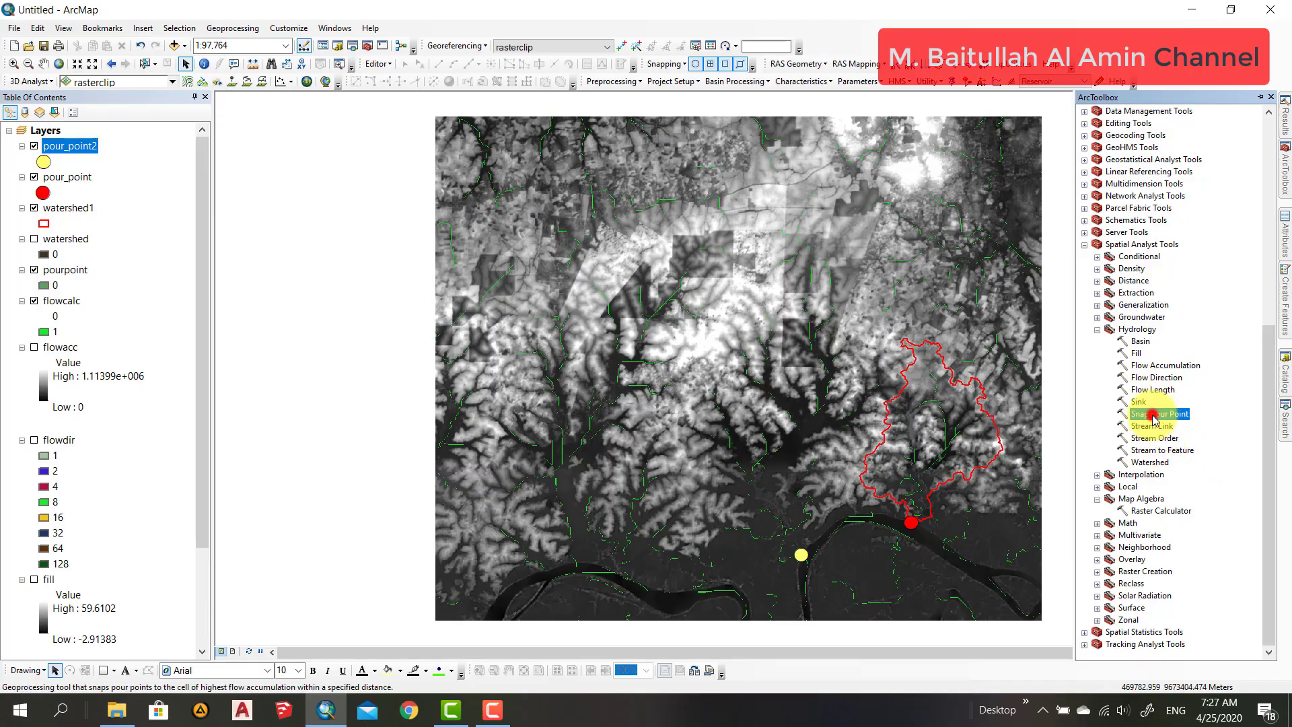
left_click(801, 233)
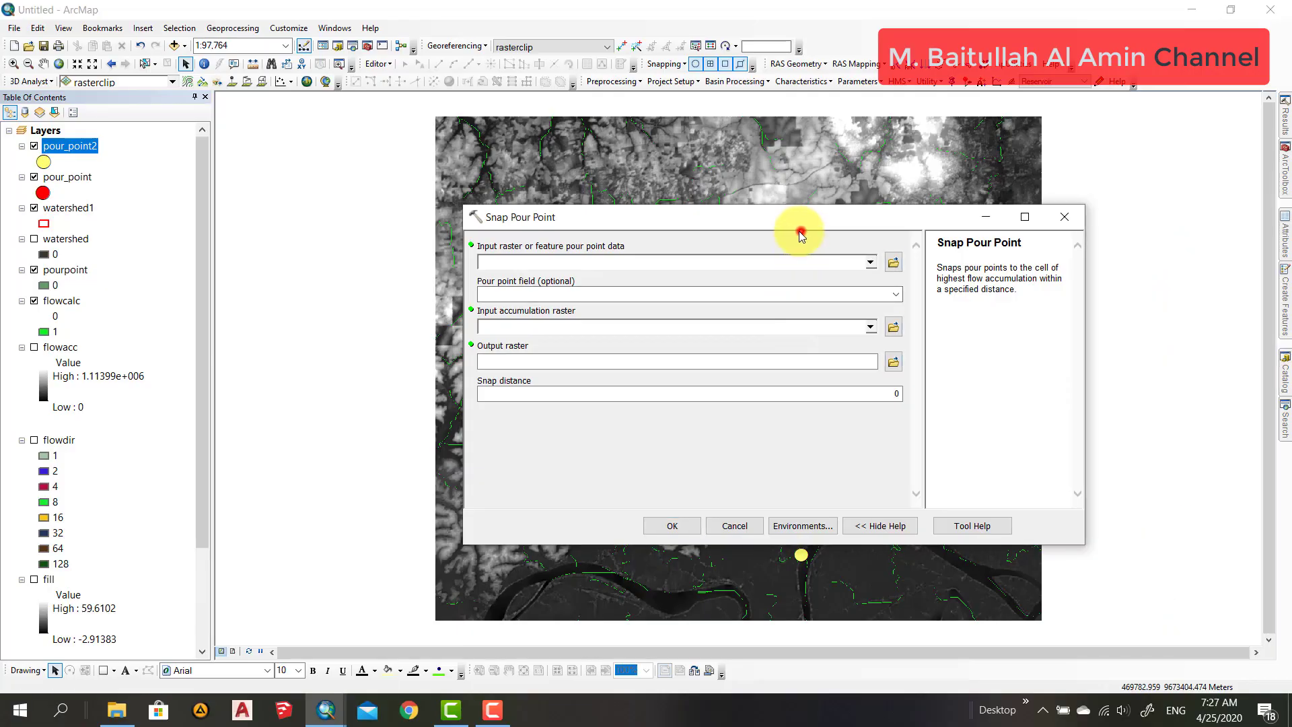
left_click_drag(664, 219, 580, 208)
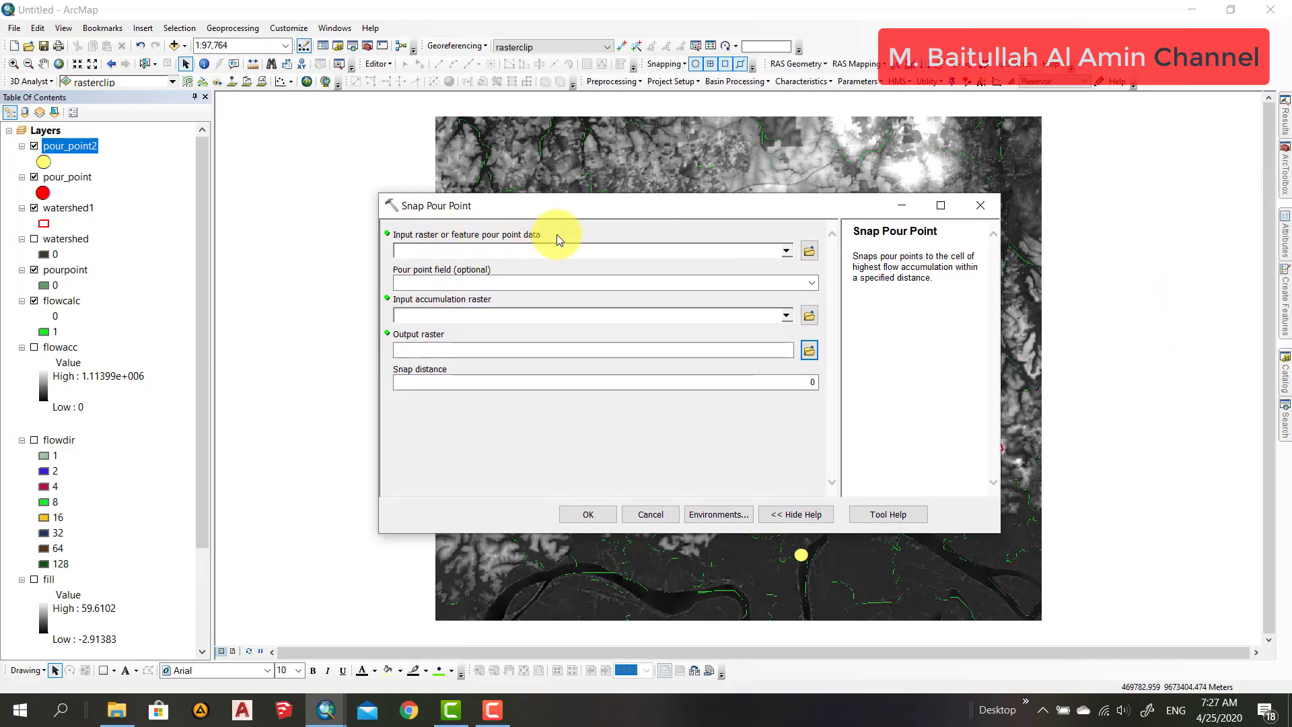
left_click(786, 251)
left_click(465, 267)
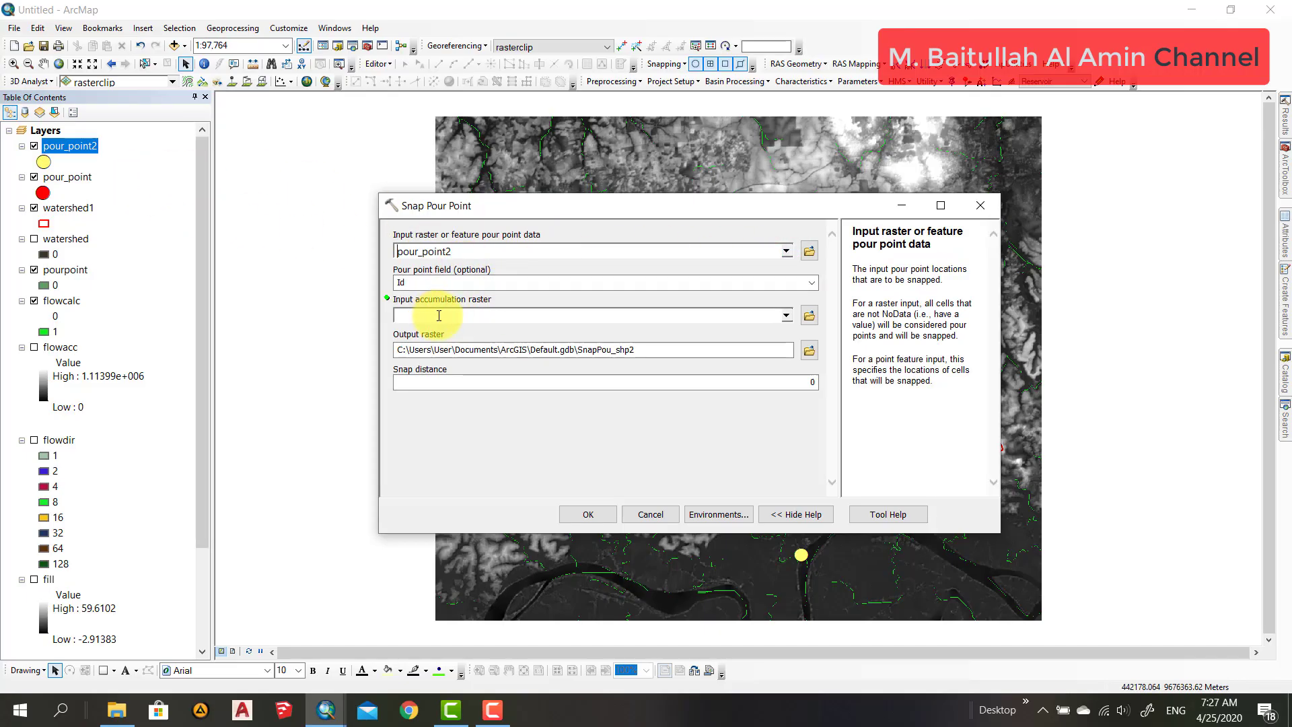
left_click(781, 314)
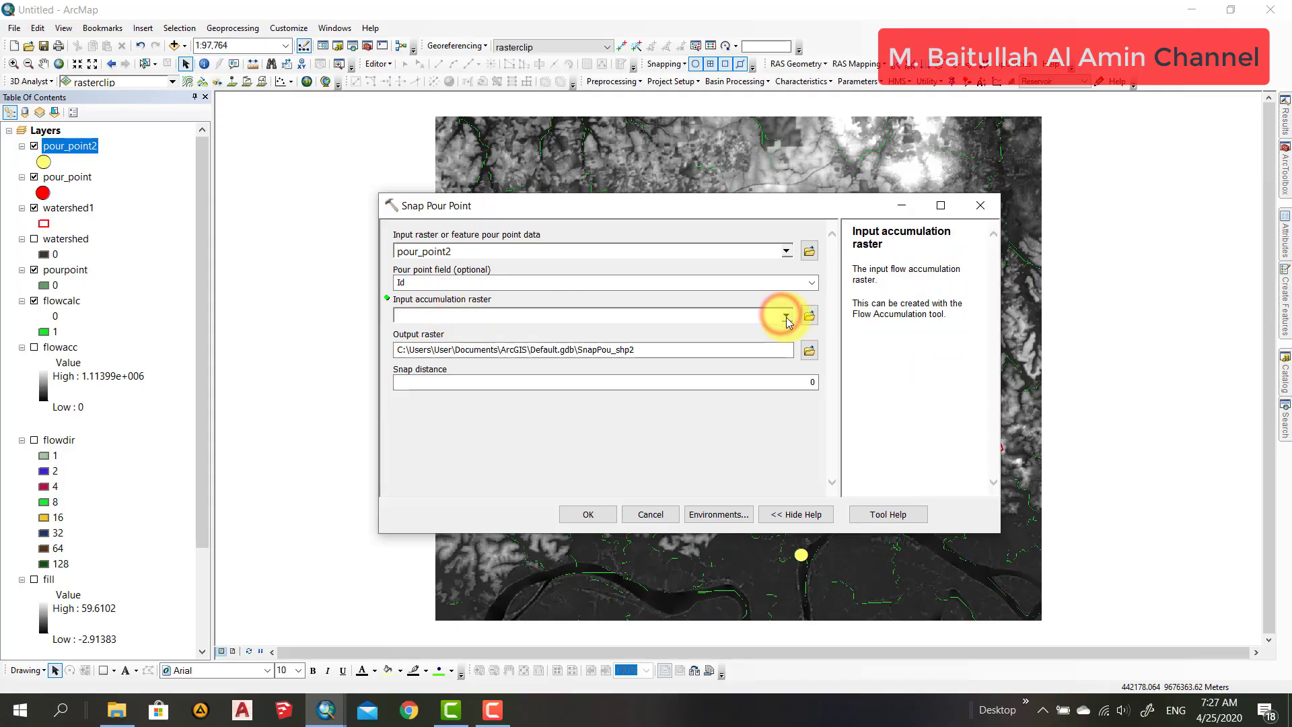
left_click(787, 317)
left_click(489, 381)
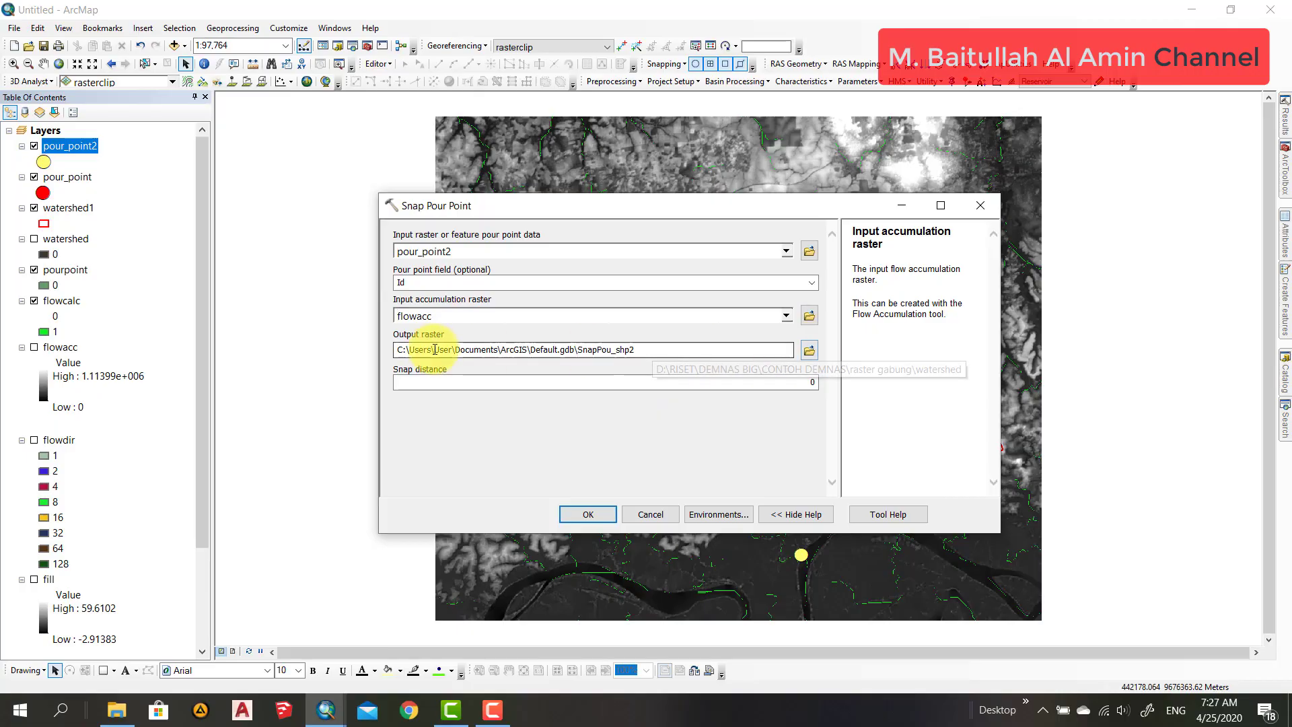
Step: Name the snap output raster pourpoint2 in the watershed folder and run the tool
left_click(808, 350)
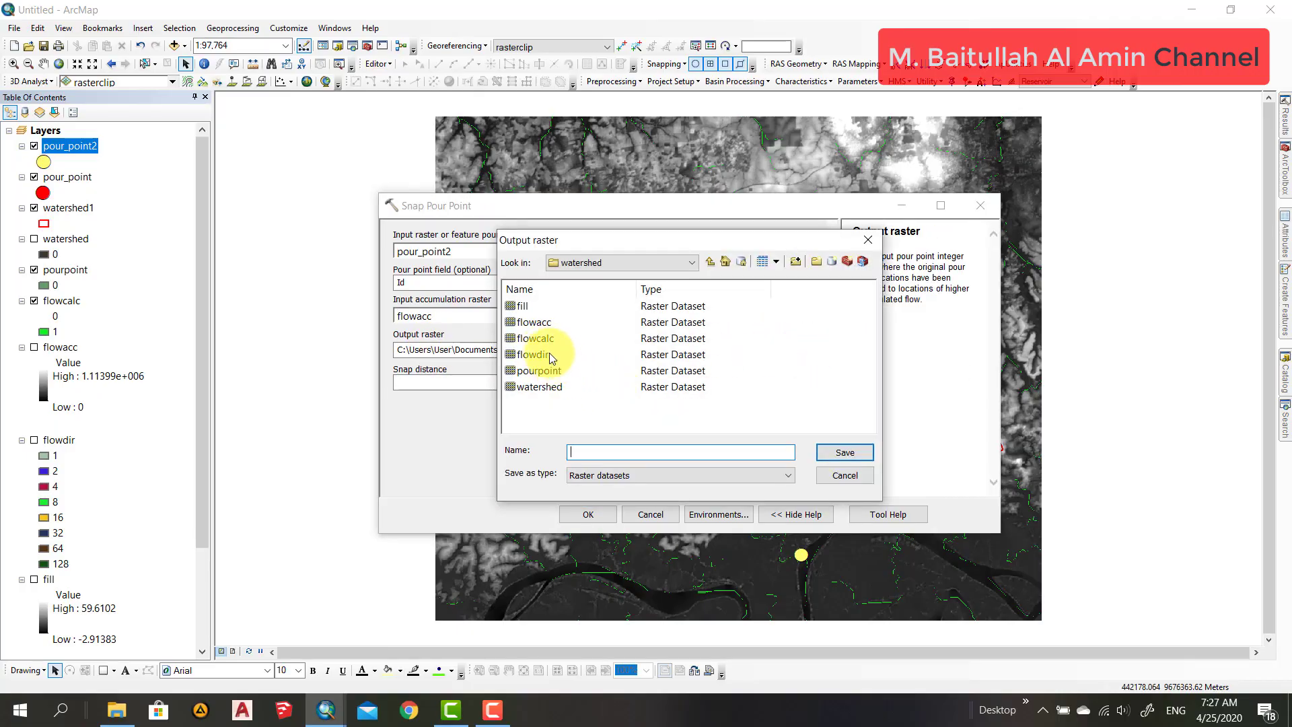
left_click(642, 447)
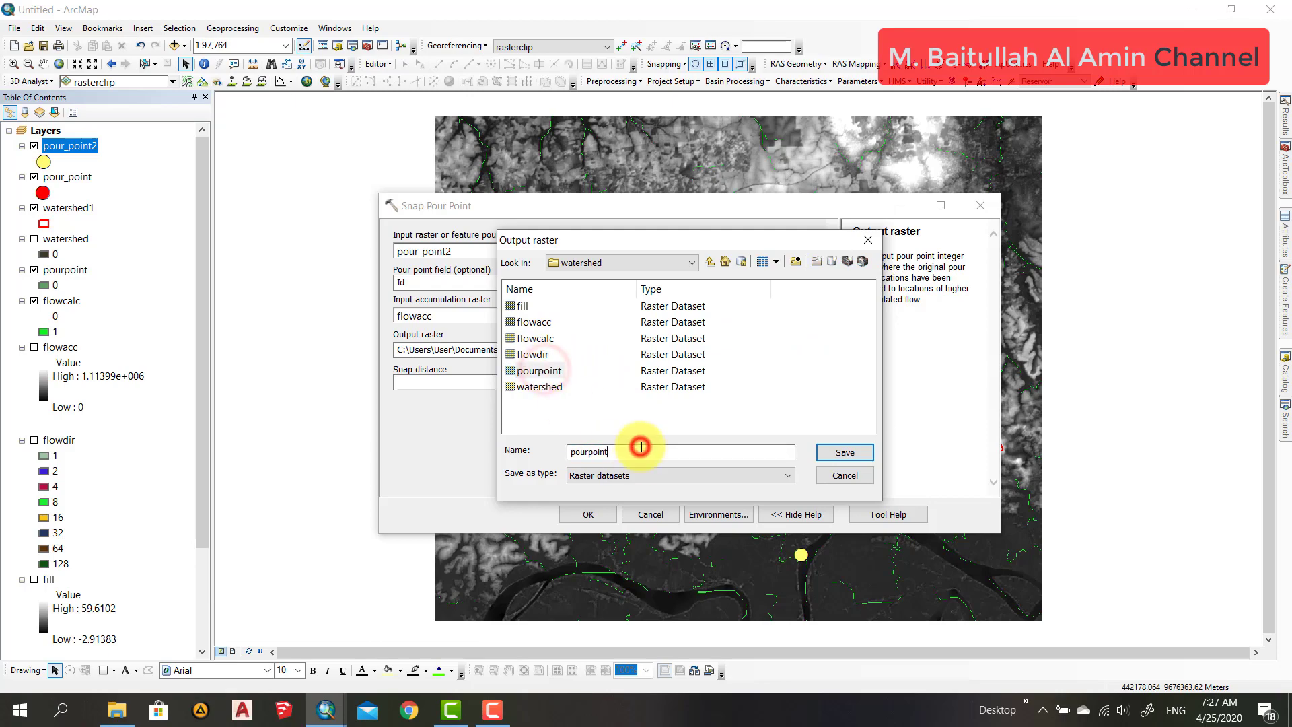
type("2")
left_click(844, 454)
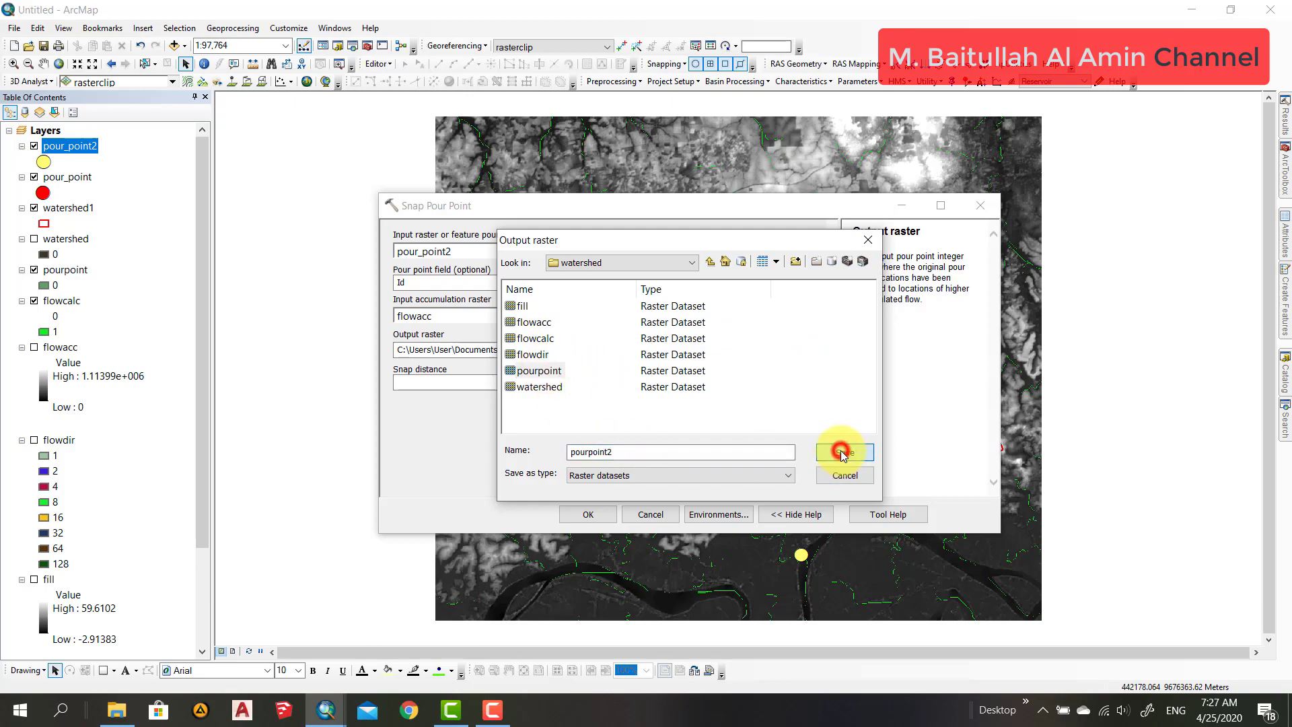
left_click(587, 514)
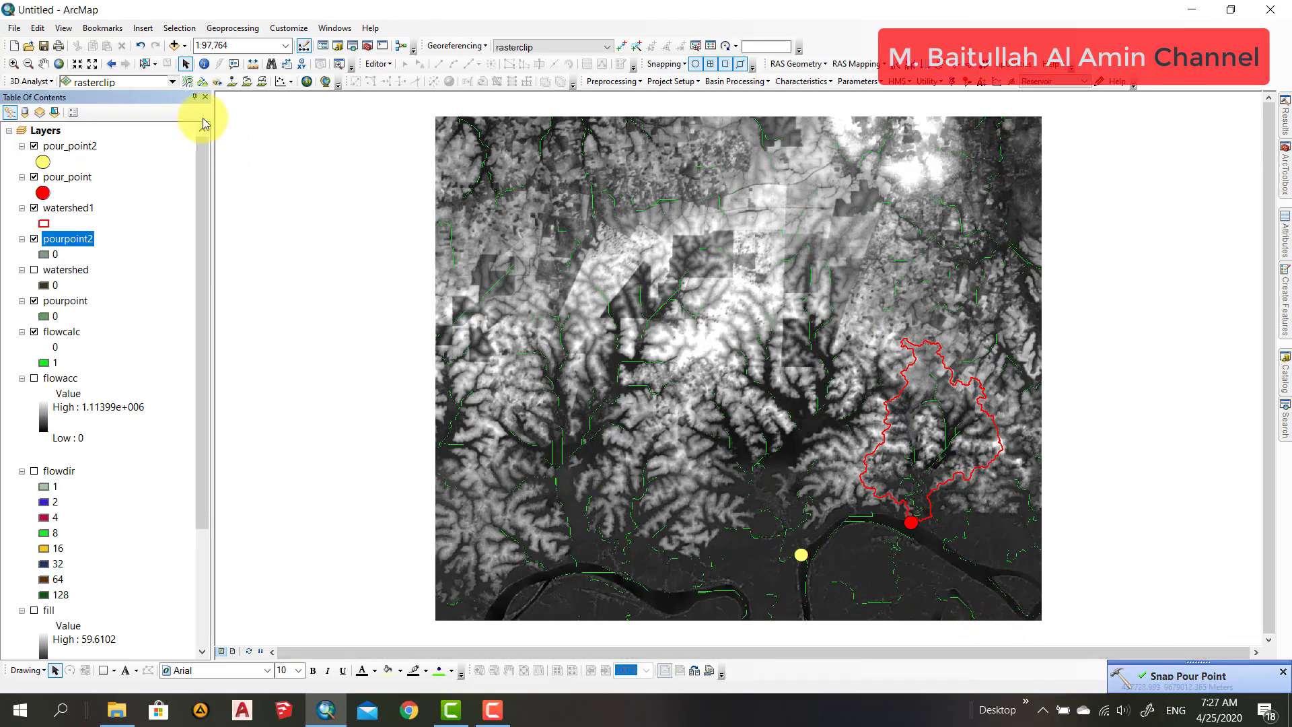
Step: Inspect the snapped pourpoint2 cell on the stream up close and hide the pour_point2 layer
left_click(14, 63)
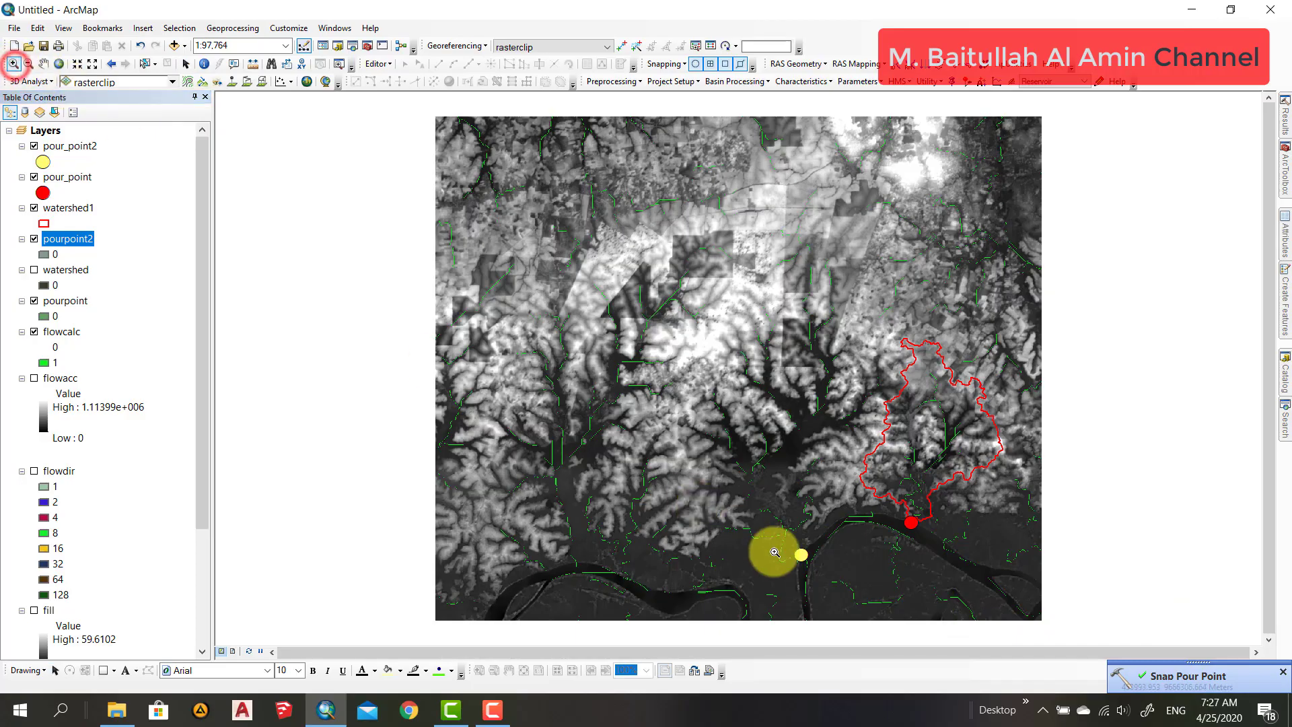
left_click_drag(784, 542, 817, 569)
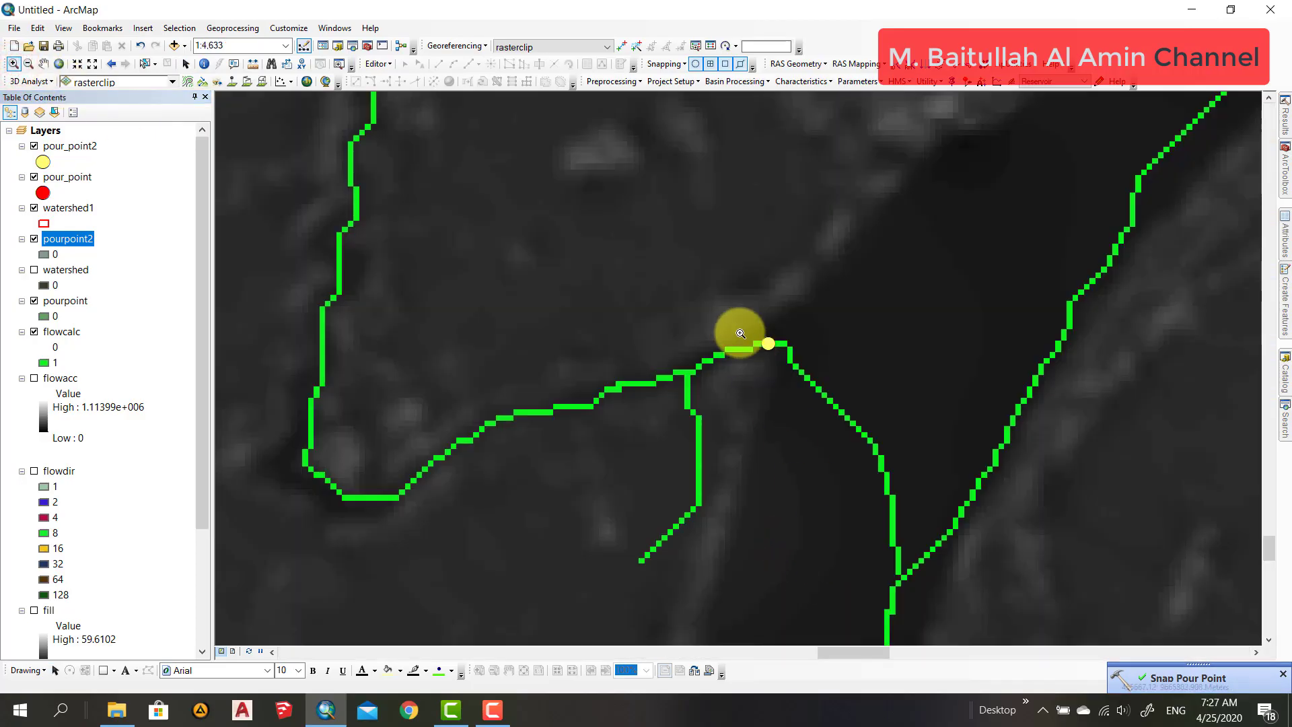
left_click_drag(721, 309, 787, 370)
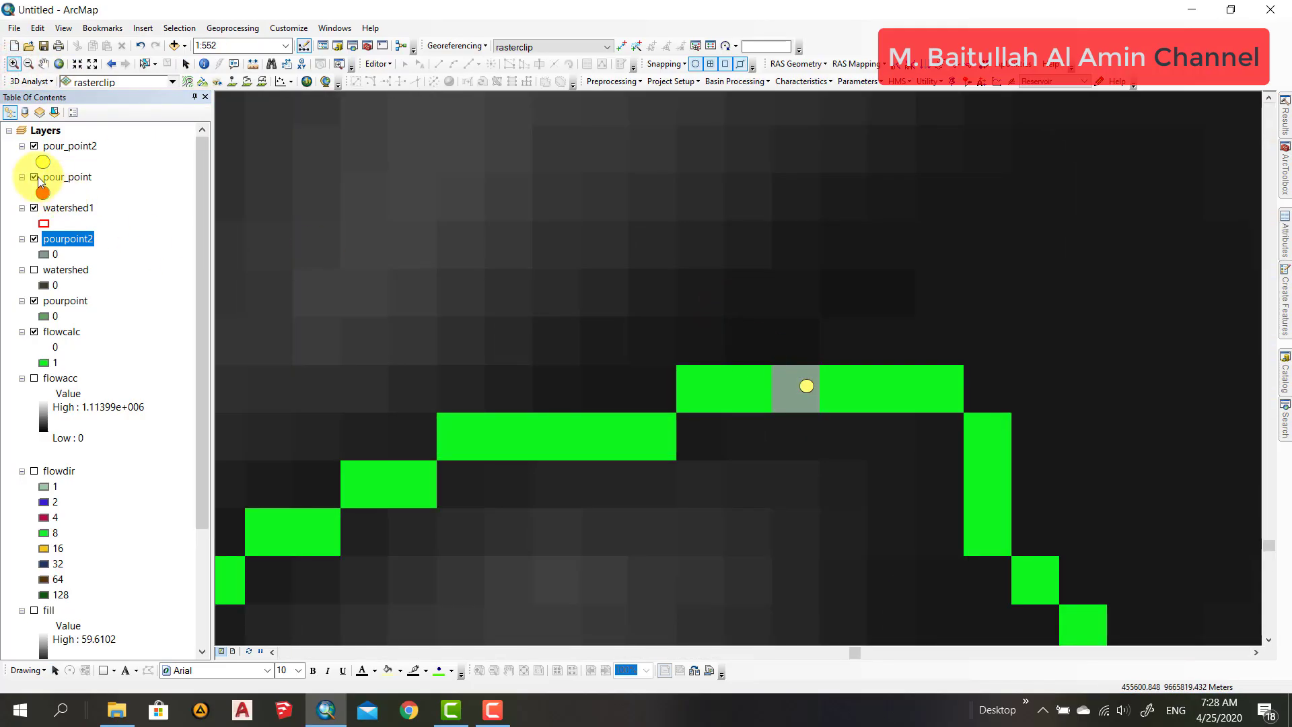
left_click(33, 146)
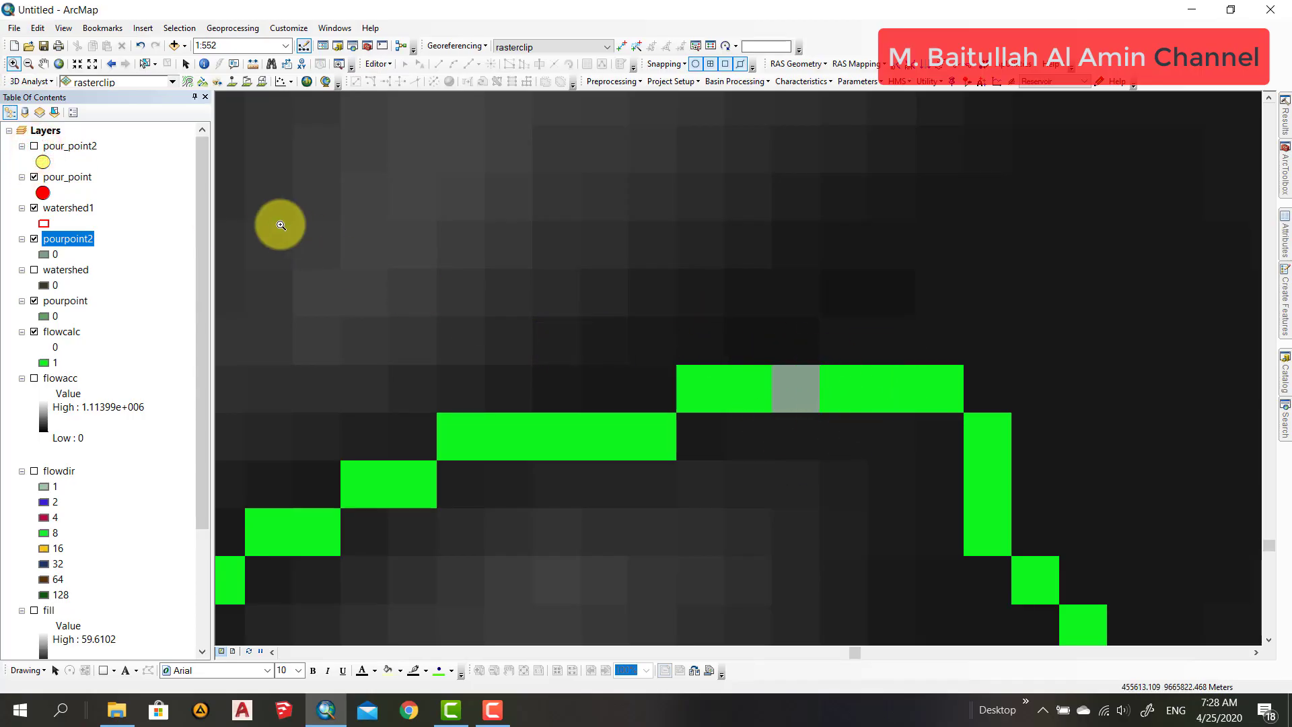
Step: Show the pour_point2 layer and set up the Watershed tool with flowdir as flow direction raster and pourpoint2 as pour point data
left_click(34, 146)
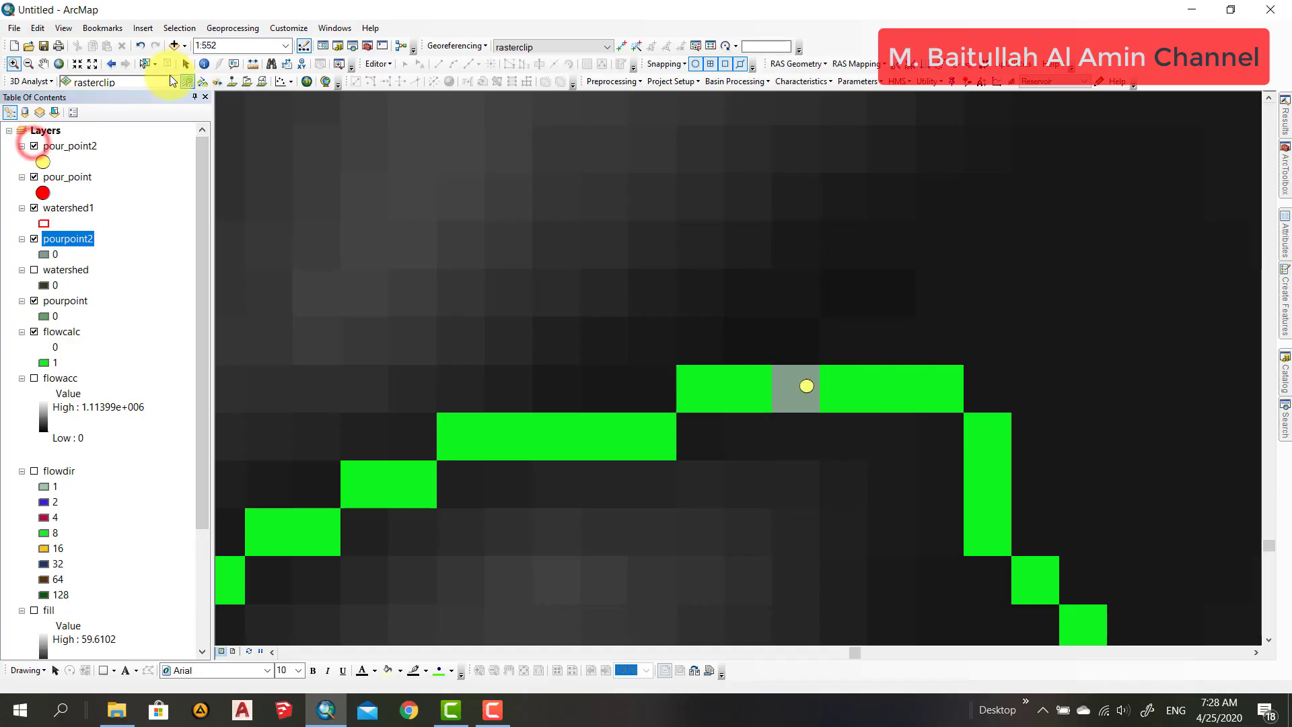
left_click(59, 64)
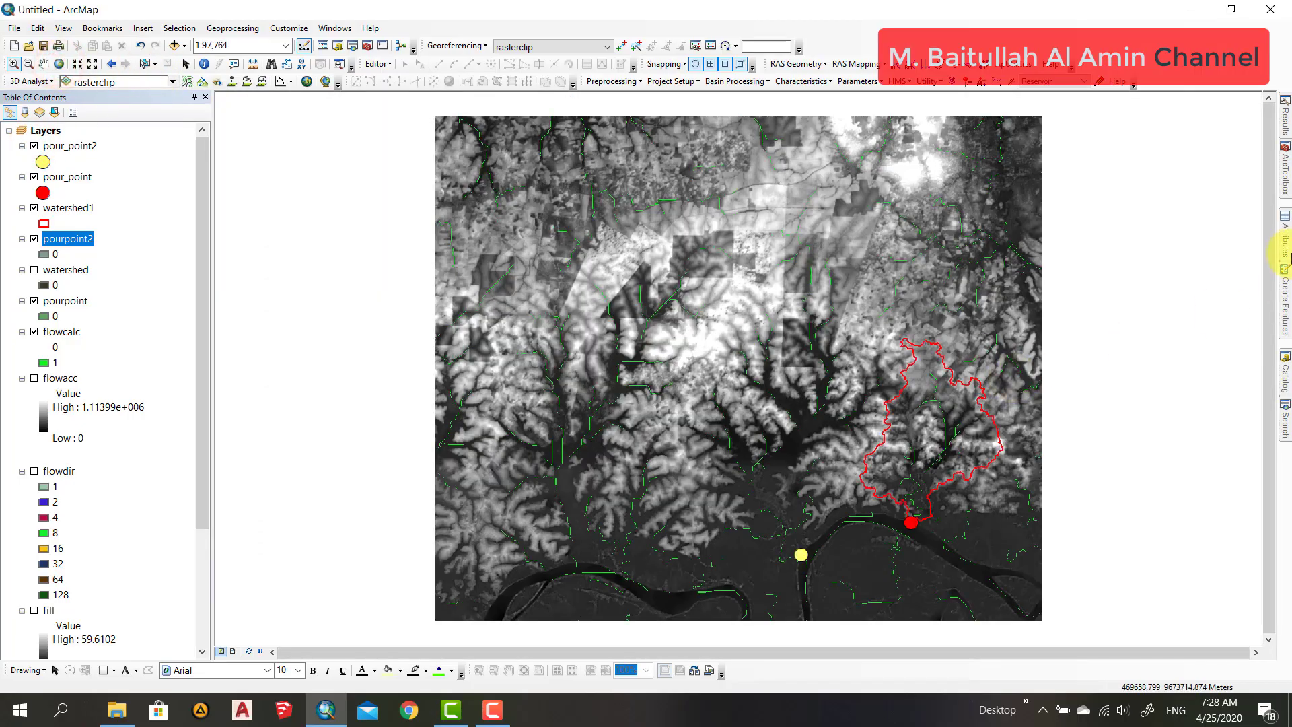
mouse_move(1286, 189)
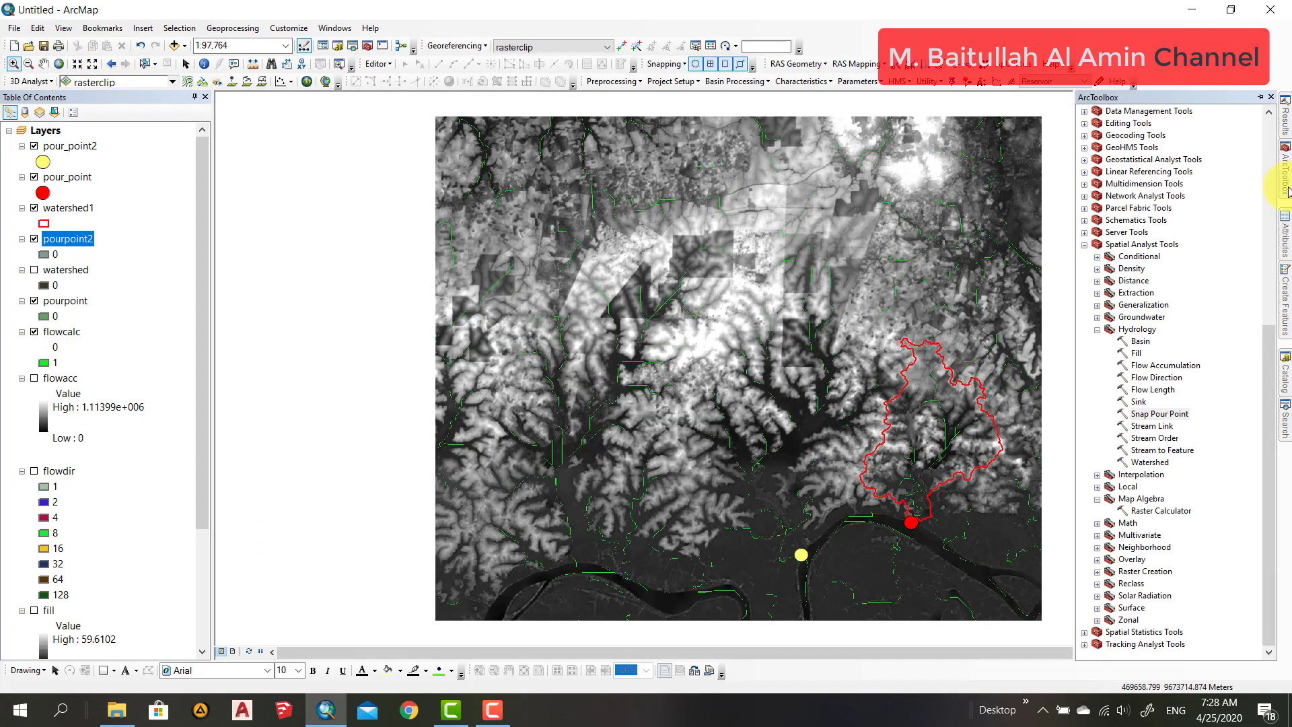
left_click(1288, 193)
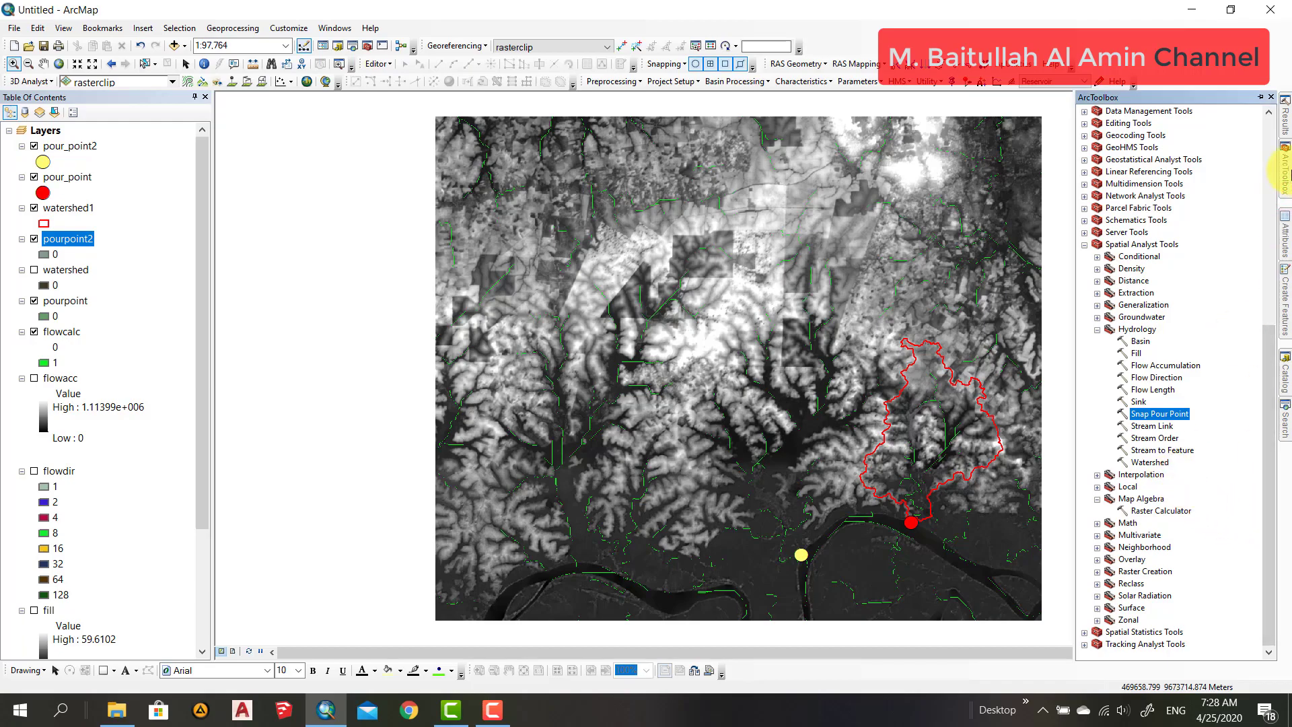
left_click(1156, 463)
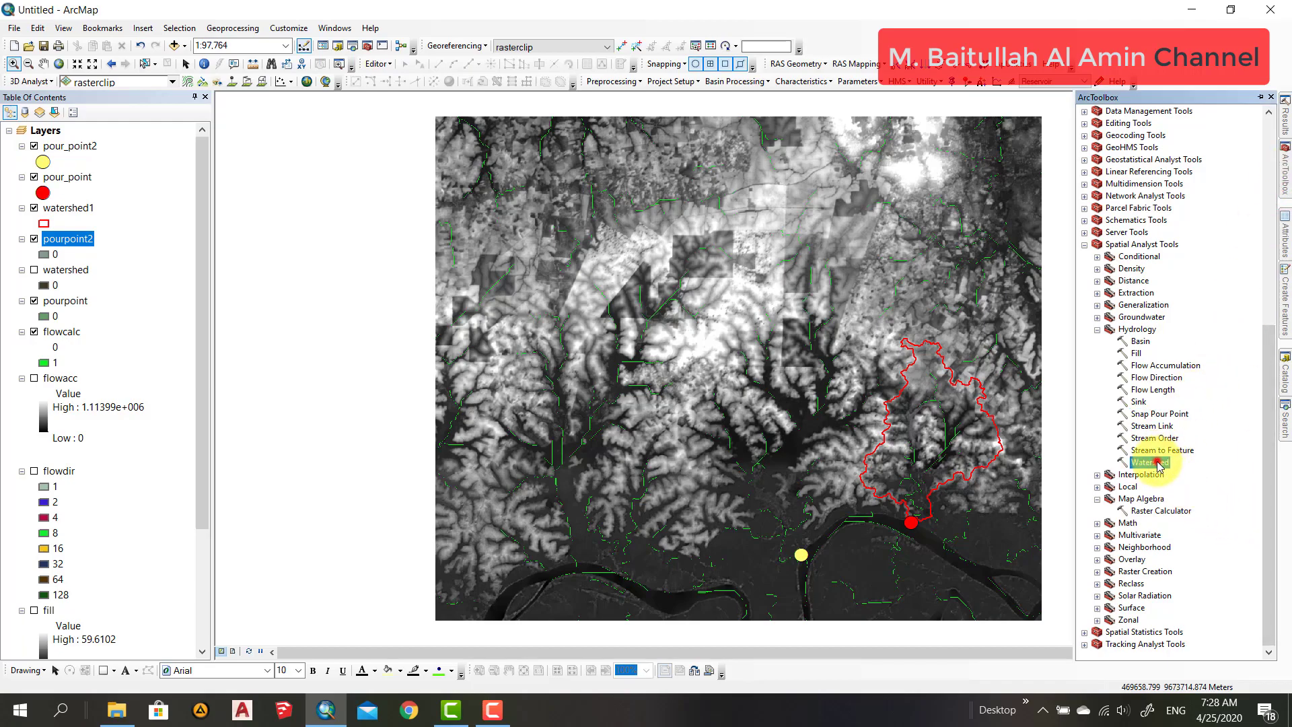
double_click(1156, 463)
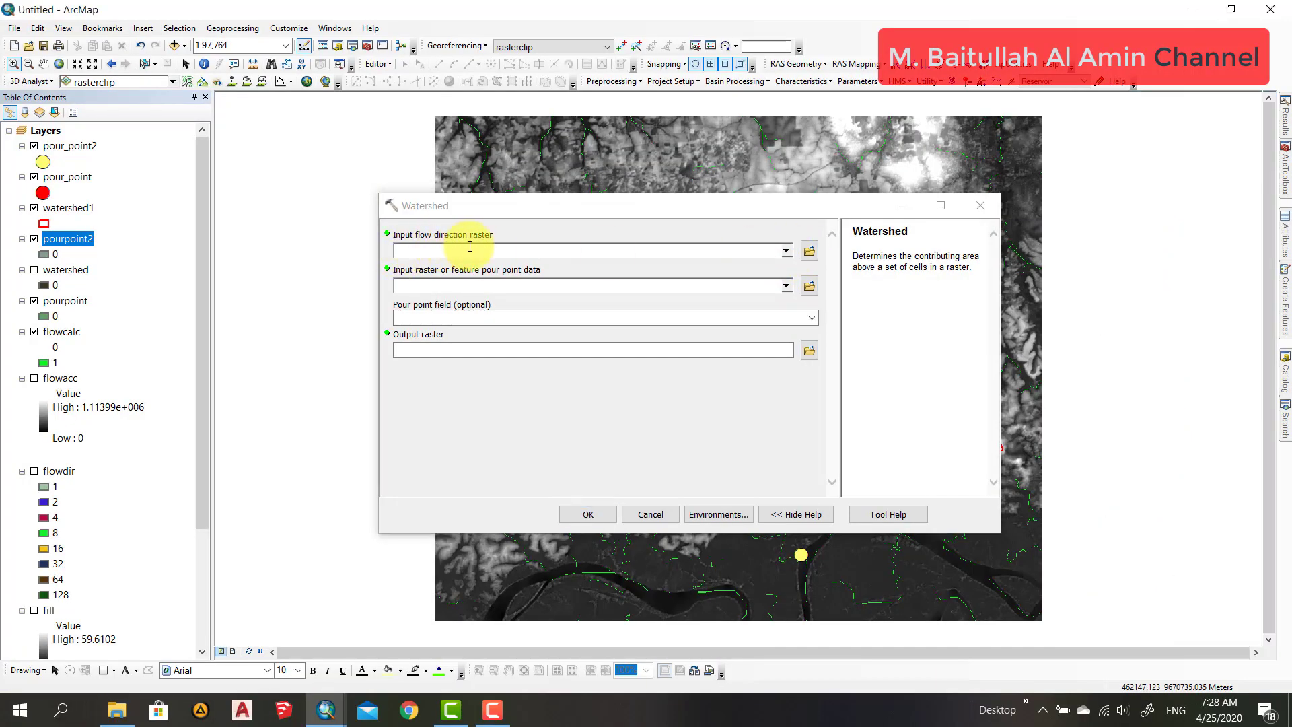
left_click(785, 251)
left_click(785, 251)
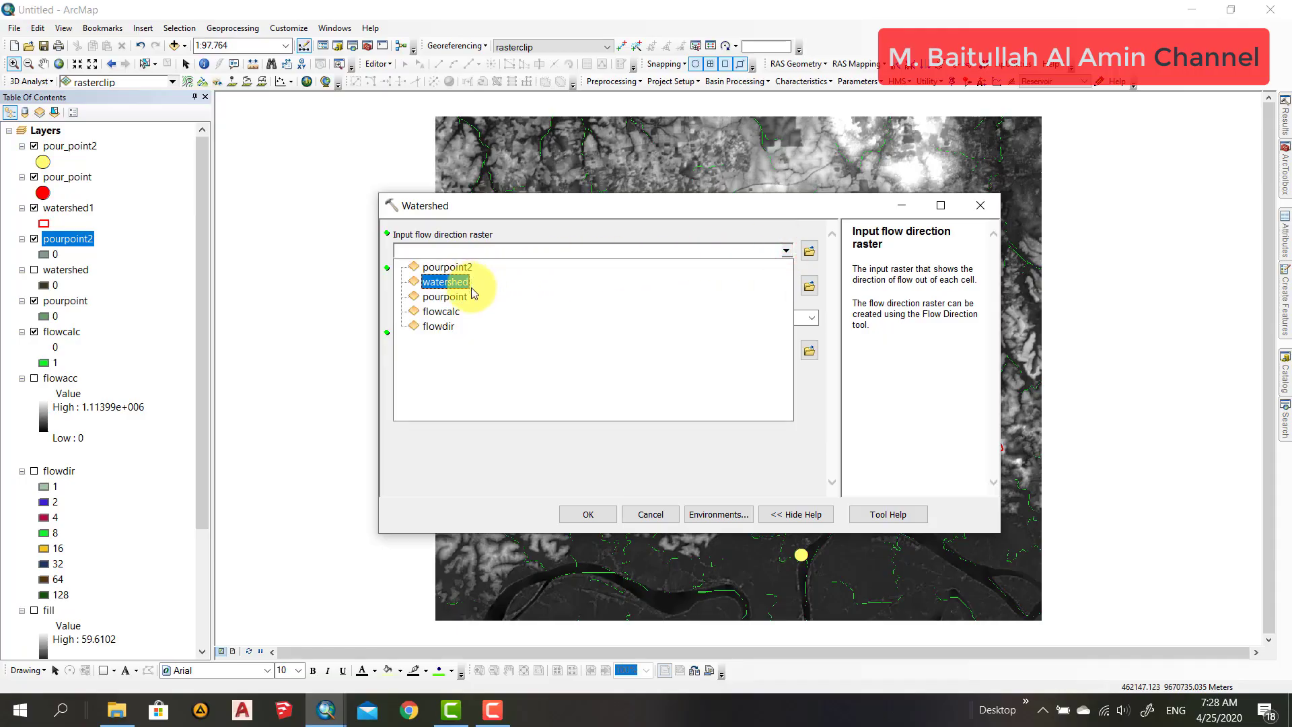
left_click(458, 327)
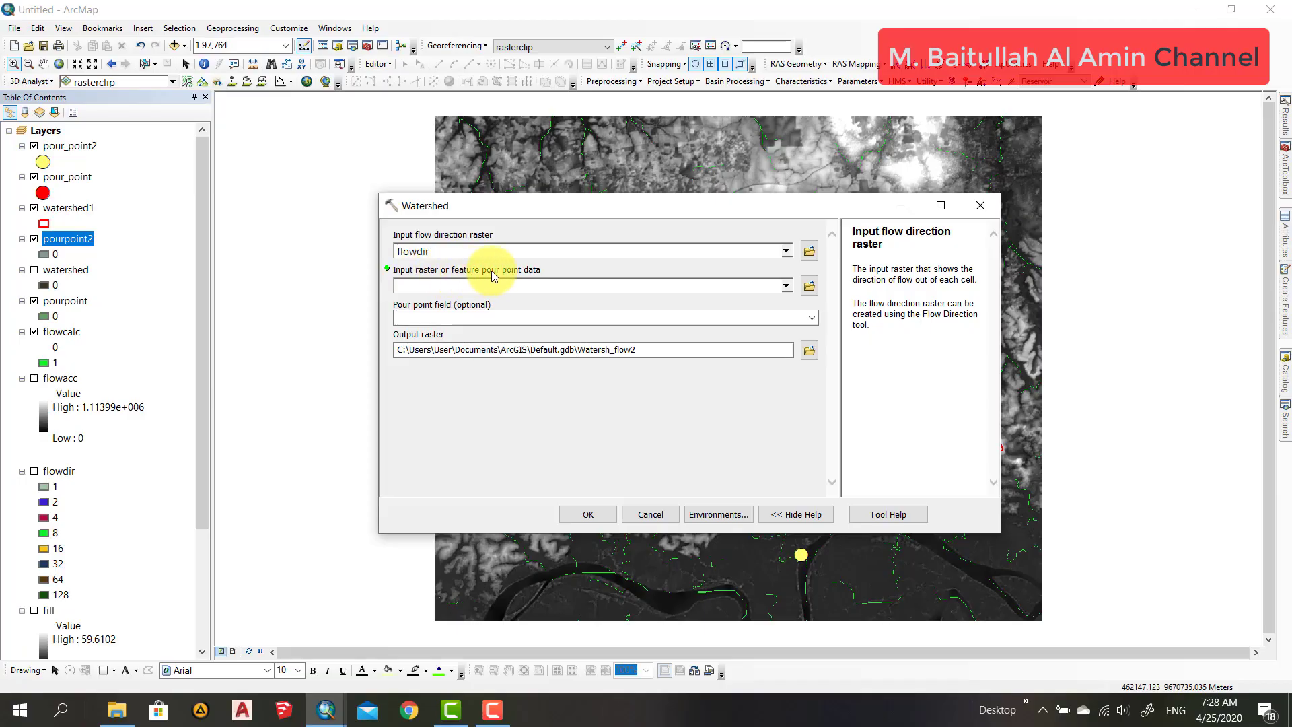
left_click(786, 287)
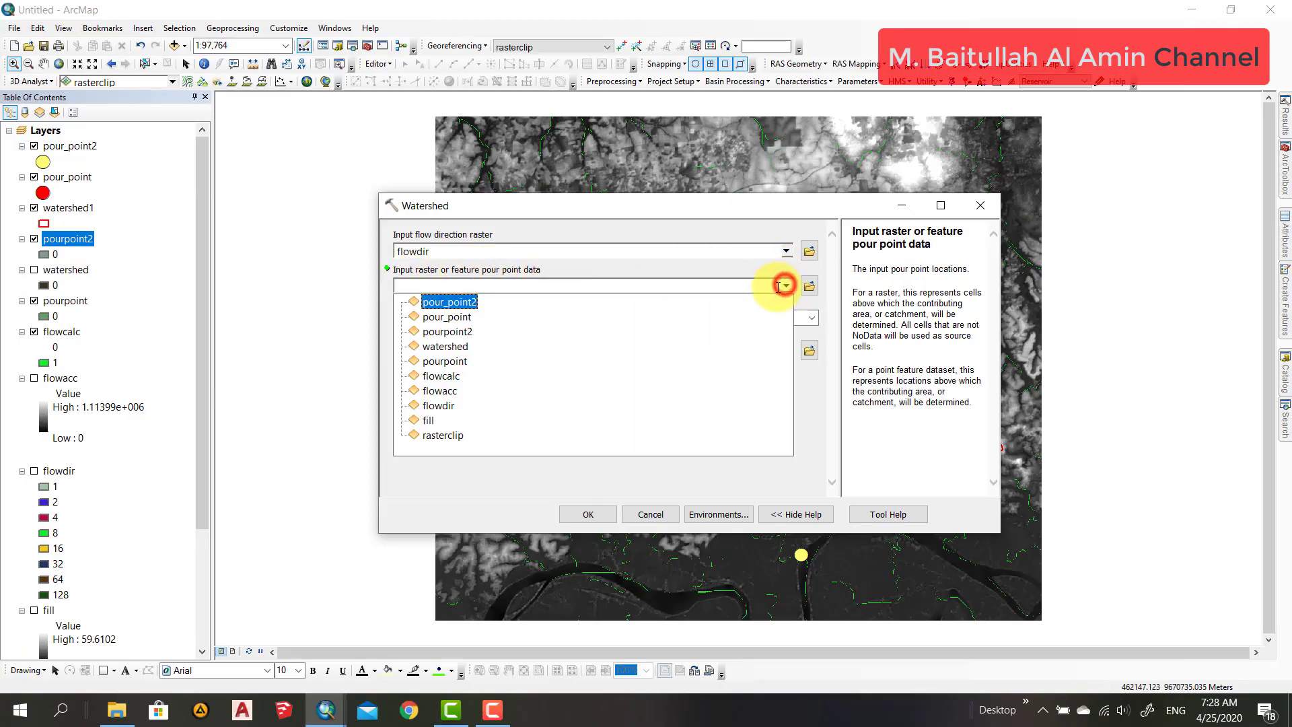
left_click(461, 333)
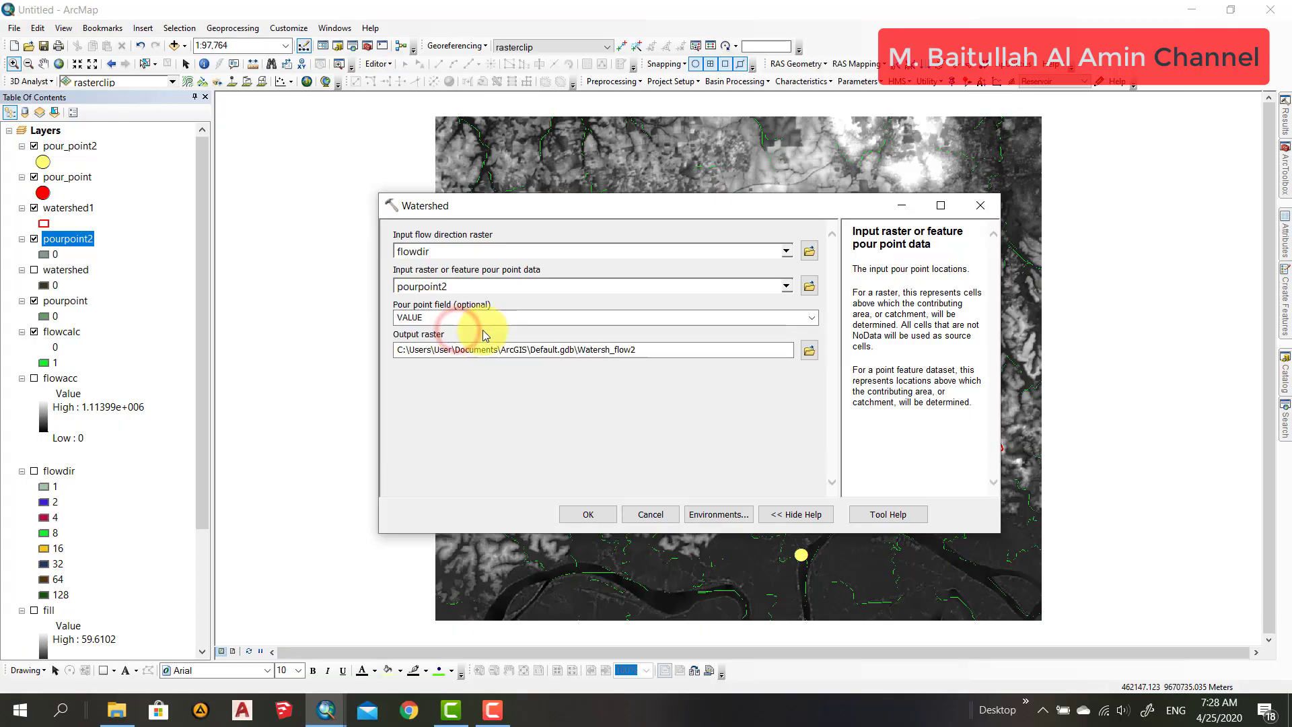
Step: Name the Watershed output raster watershed2 in the watershed folder and run the tool
left_click(809, 350)
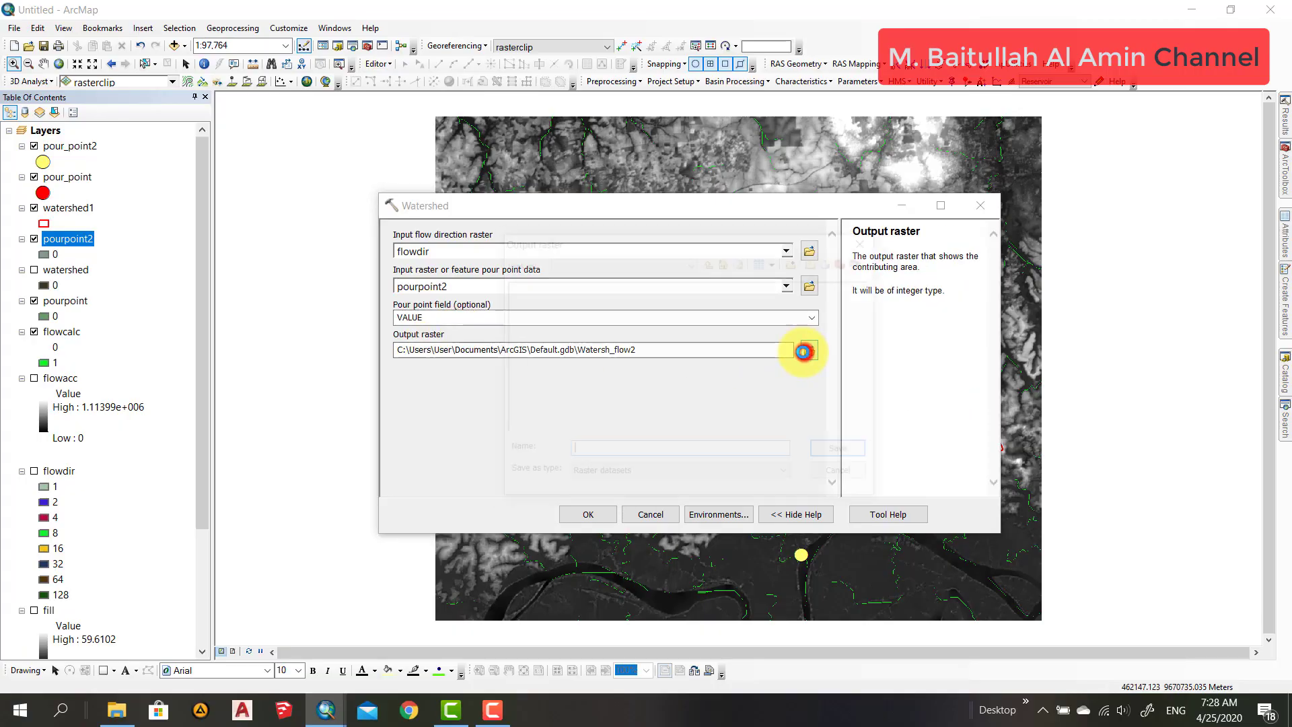
left_click(605, 447)
type("wat")
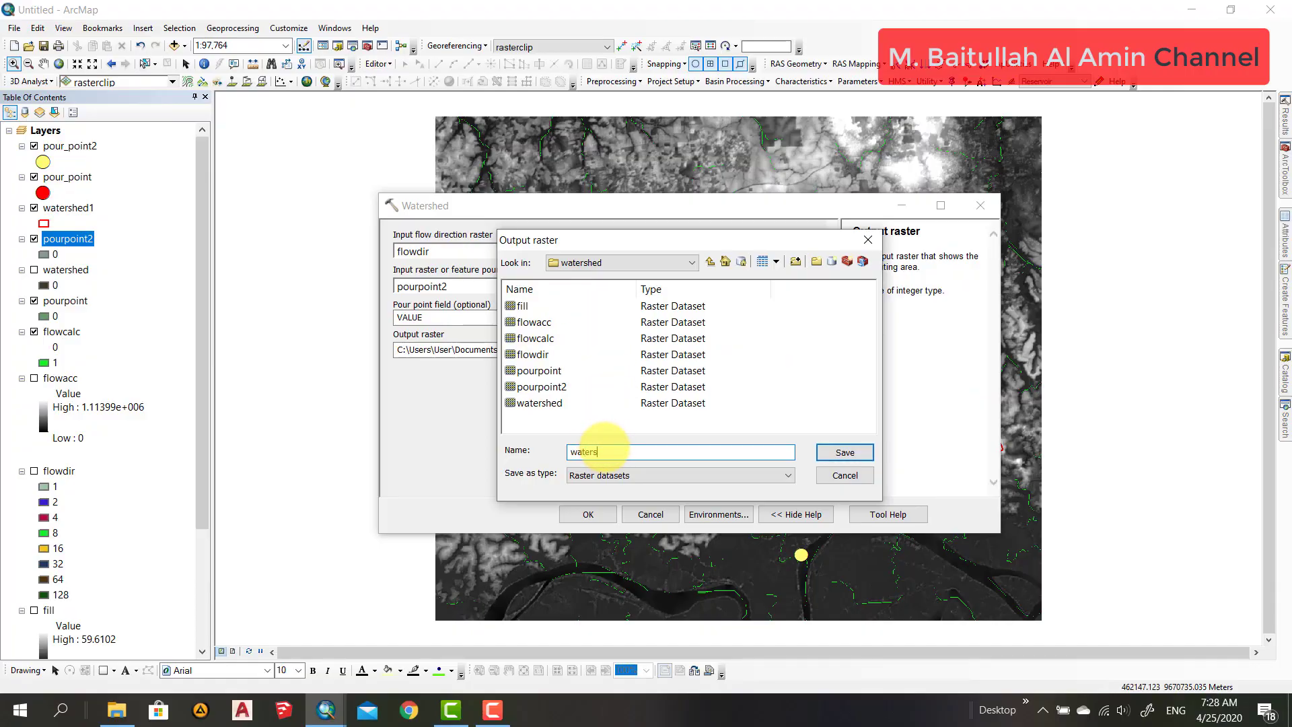
type("ershed2")
left_click(835, 452)
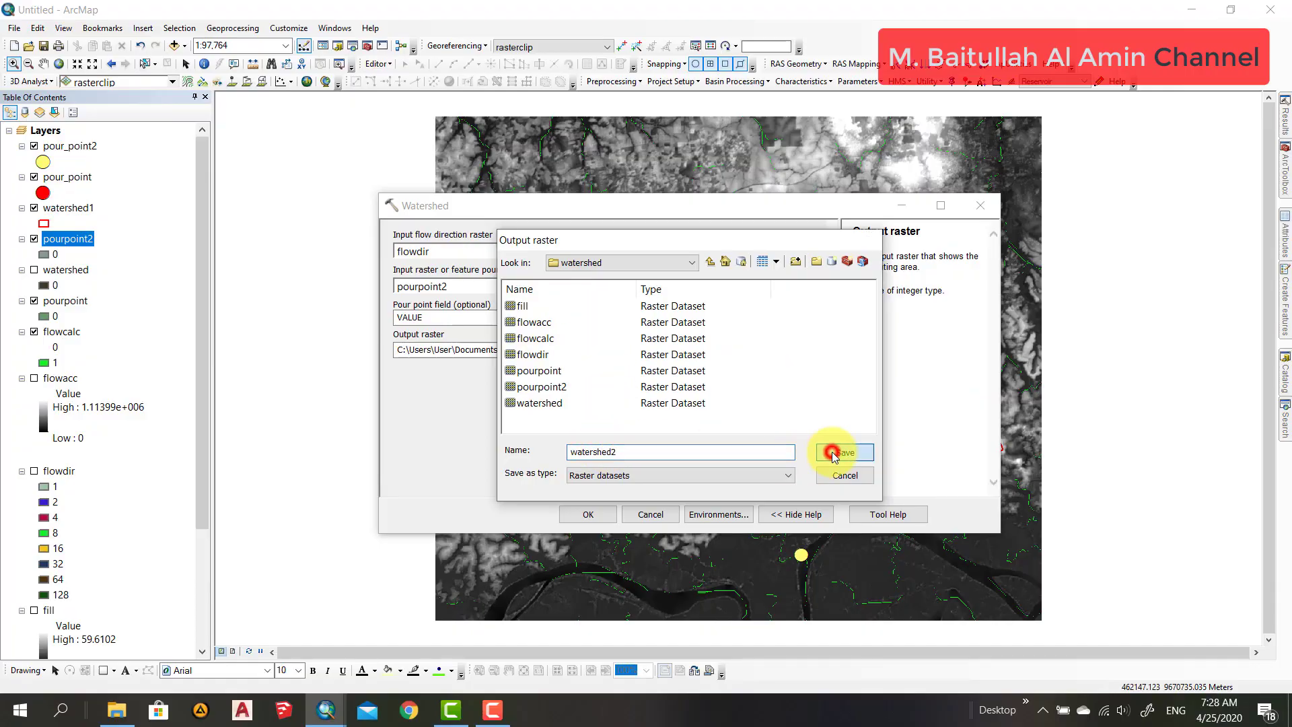
left_click(596, 518)
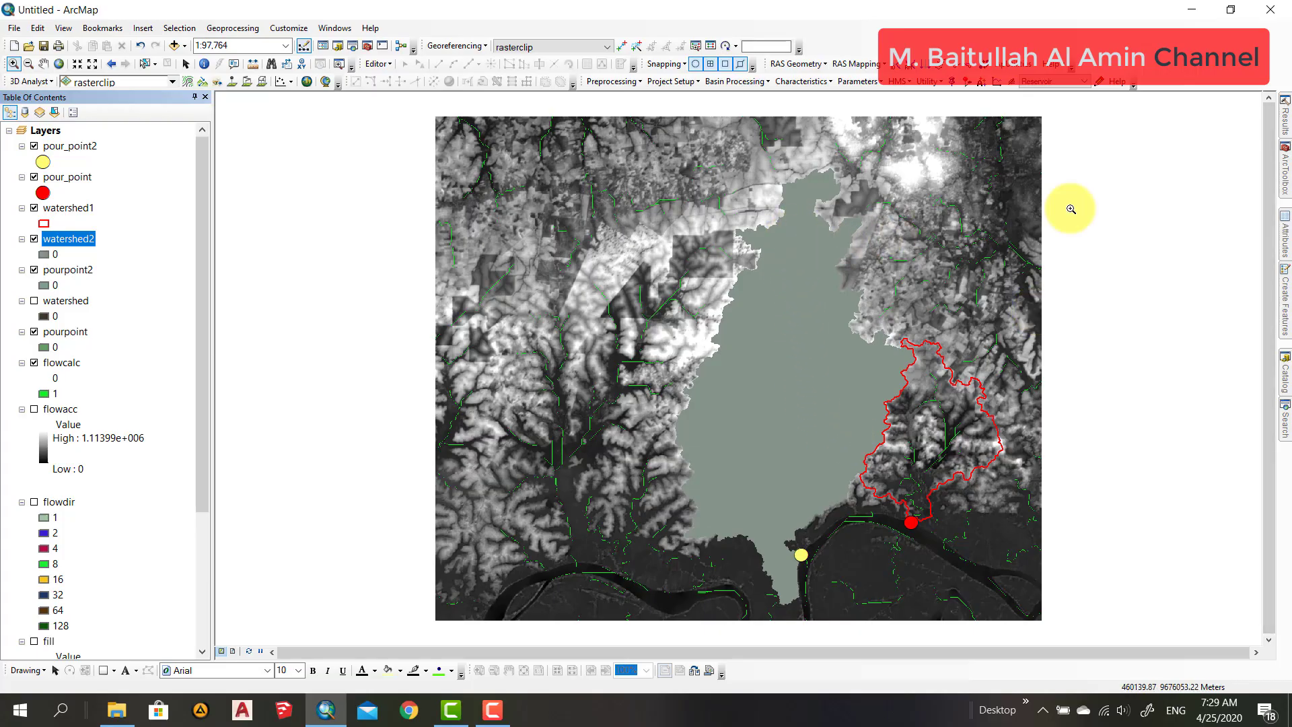
Step: Set up the Raster to Polygon conversion tool with watershed2 as the input raster
left_click(1285, 176)
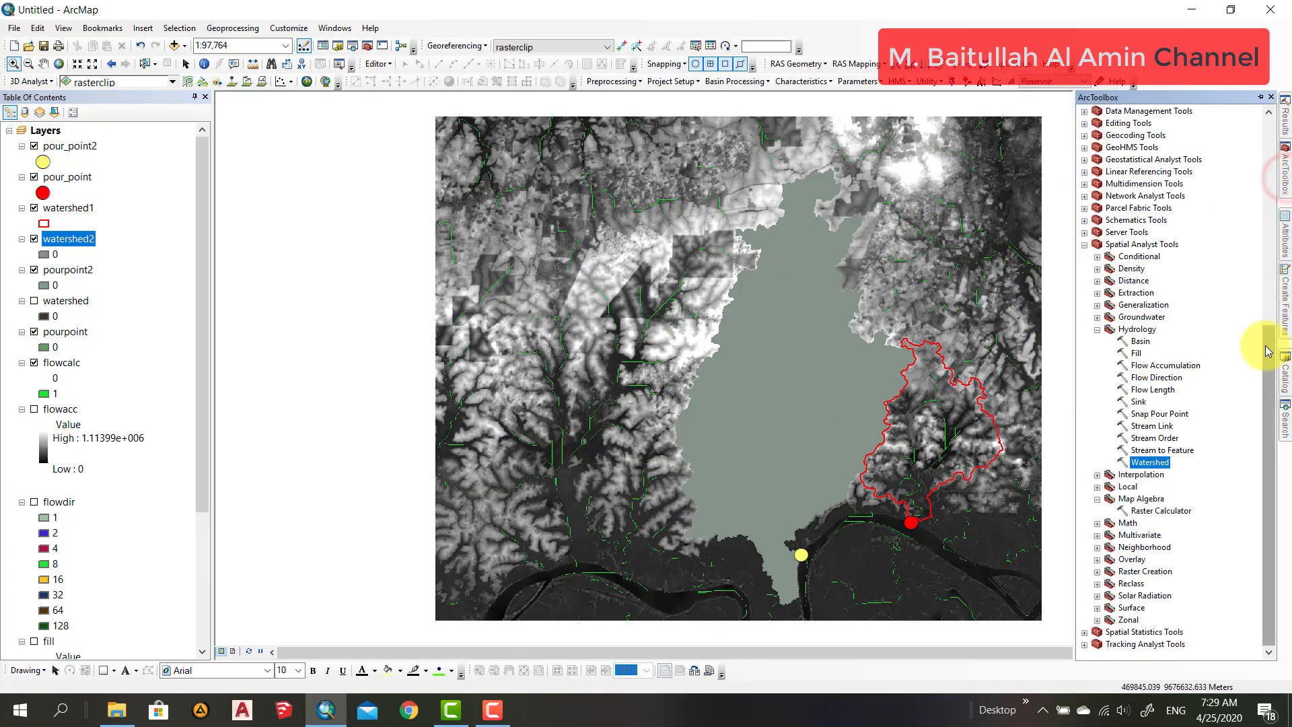
left_click_drag(1264, 340, 1263, 145)
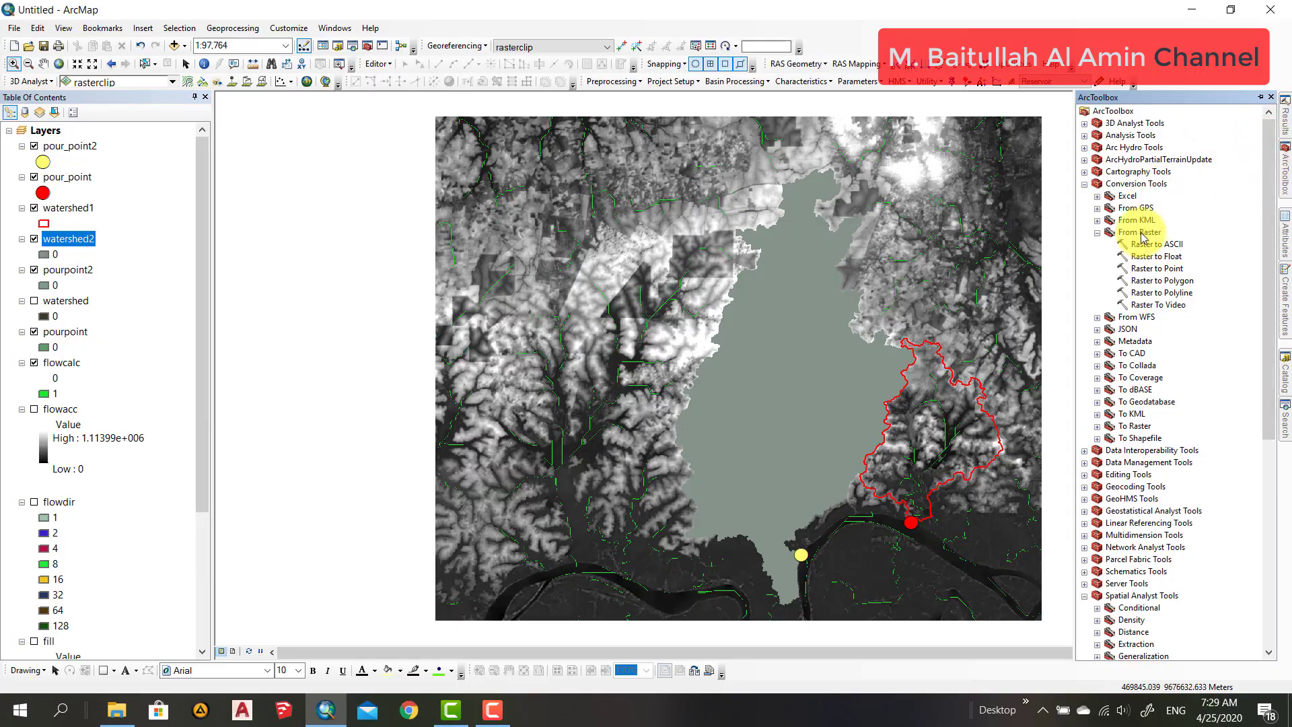
double_click(1156, 281)
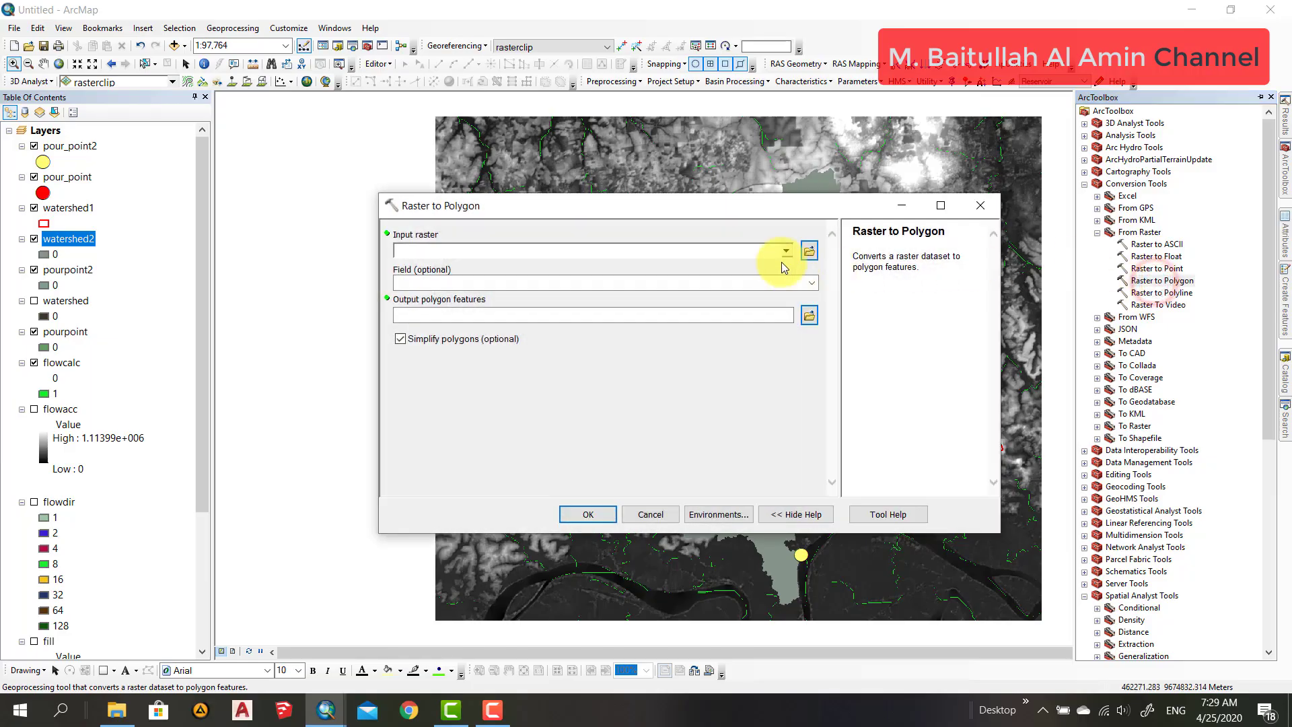
left_click(786, 253)
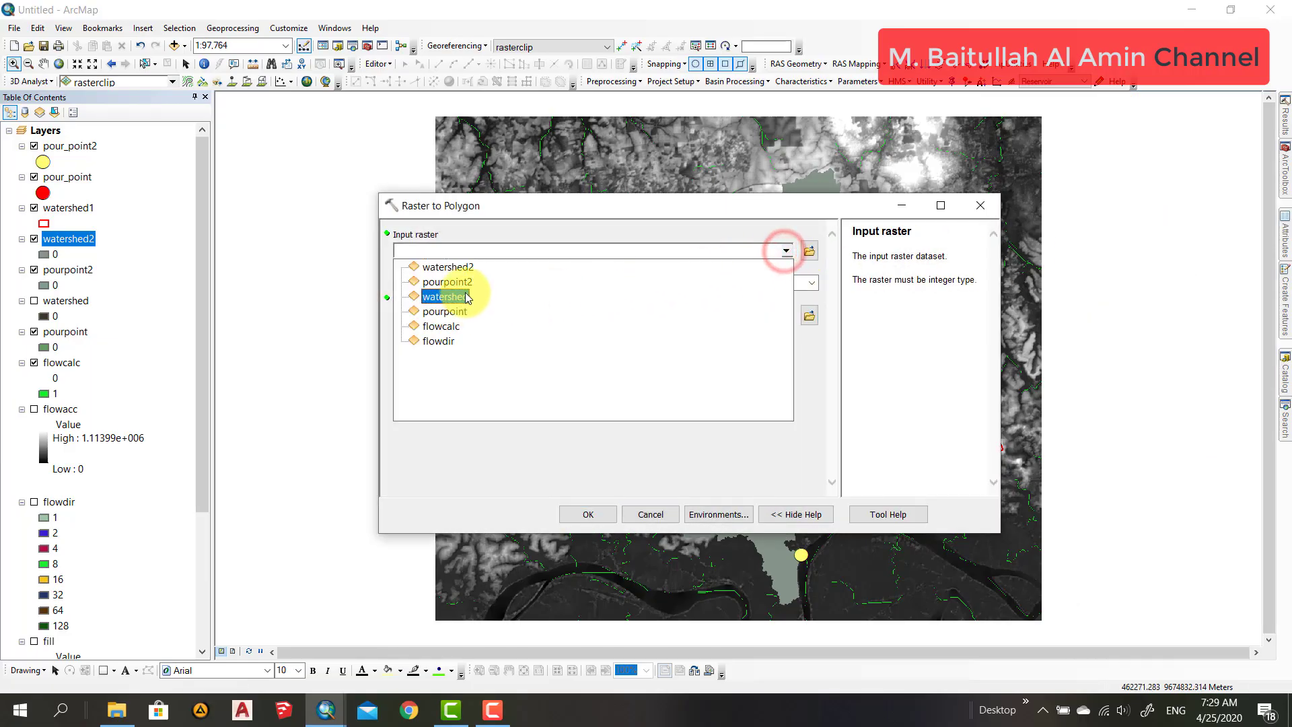
left_click(469, 264)
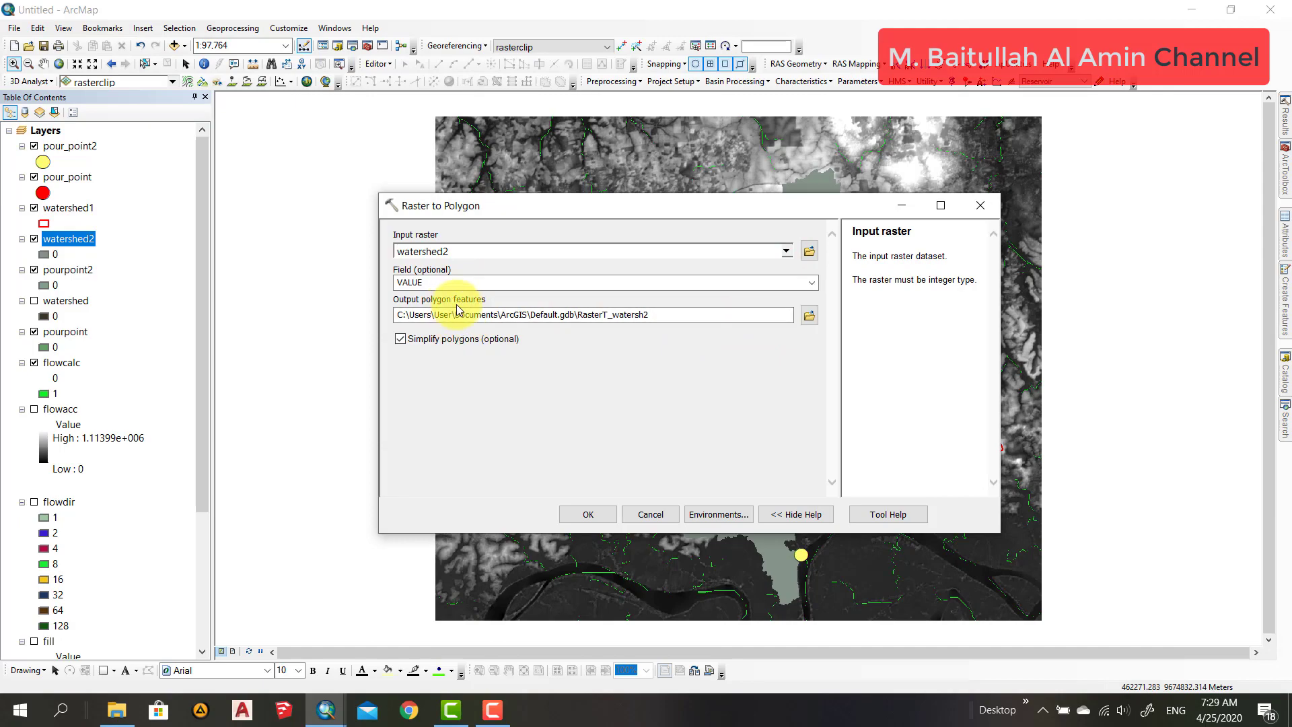
Step: Name the output polygon features watershed_2 in the watershed folder, without replacing the existing watershed2, and run the conversion
left_click(807, 316)
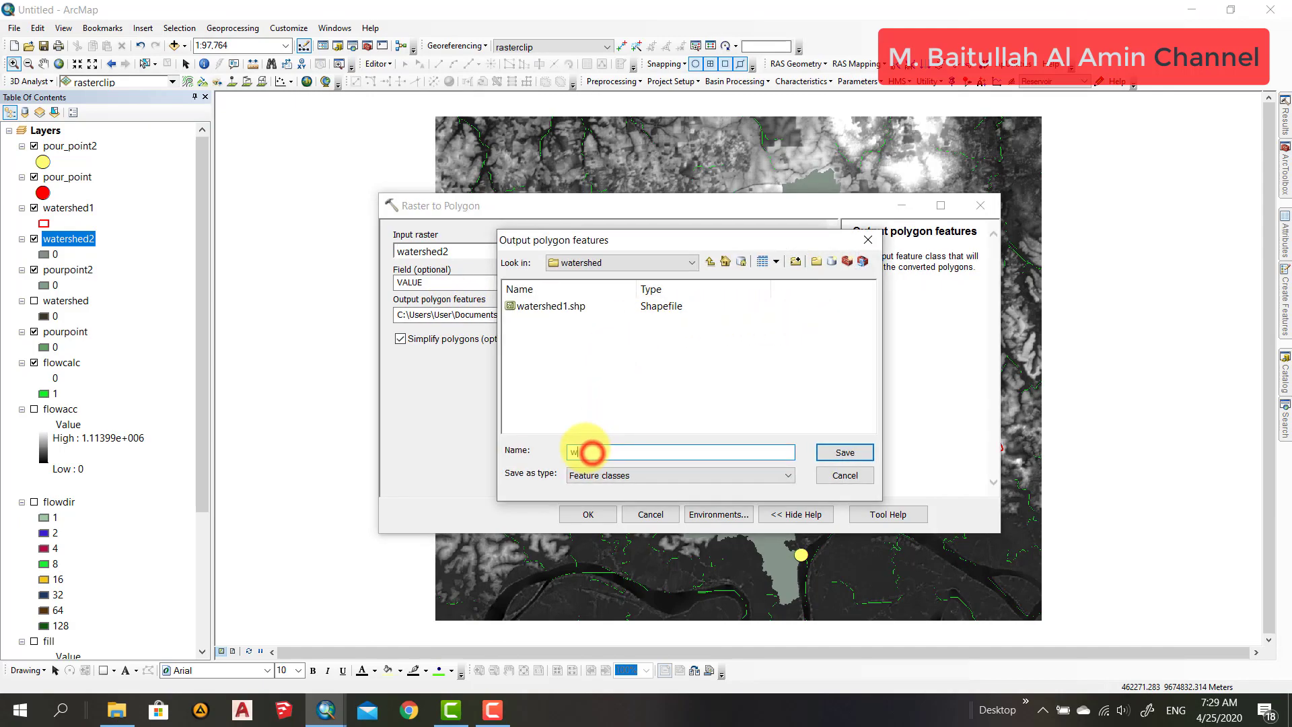
type("watershed2")
left_click(834, 451)
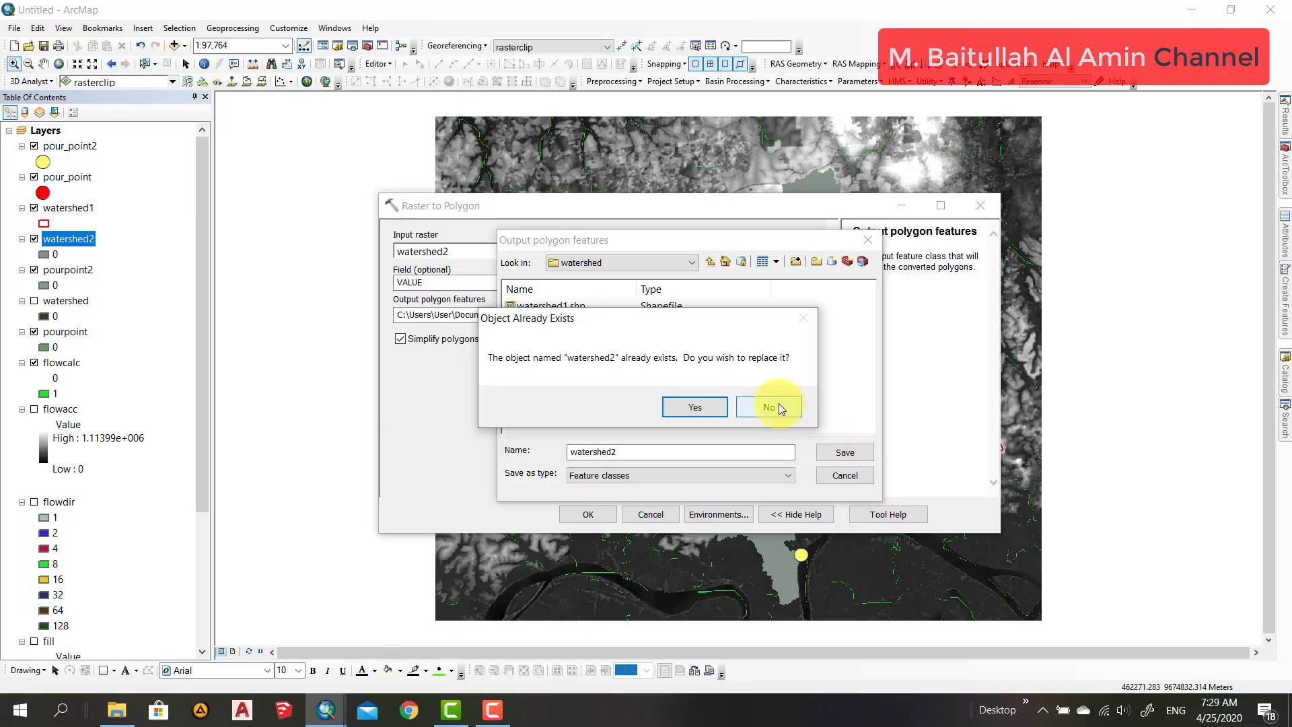
left_click(769, 408)
left_click(655, 455)
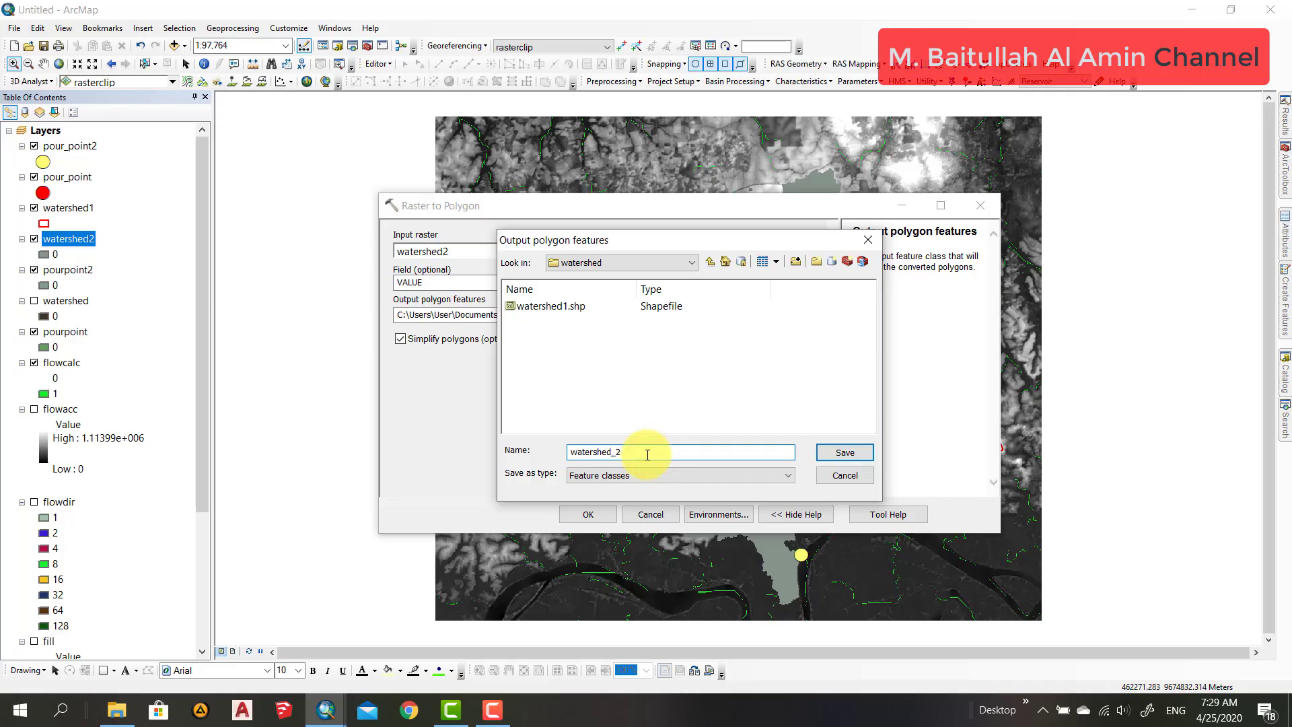
left_click(830, 455)
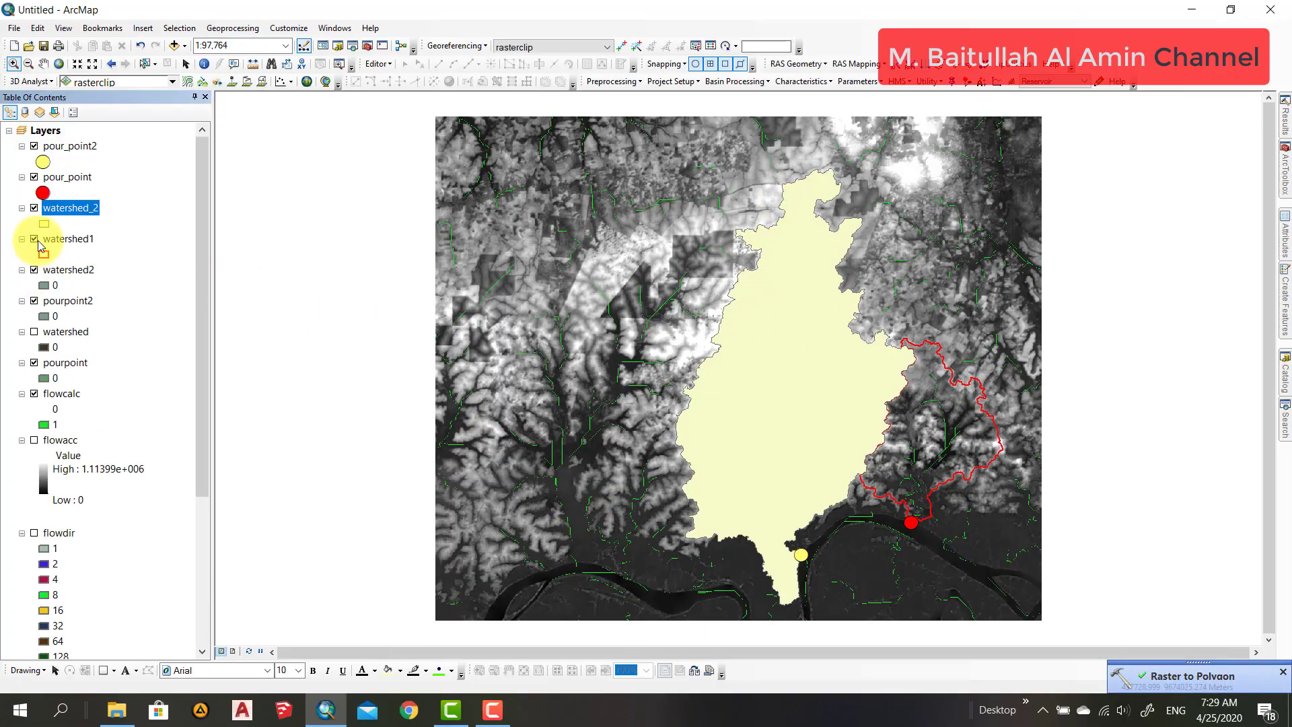
Step: Hide the watershed2 raster and style the watershed_2 polygon with no fill and a yellow outline of width 1
left_click(34, 270)
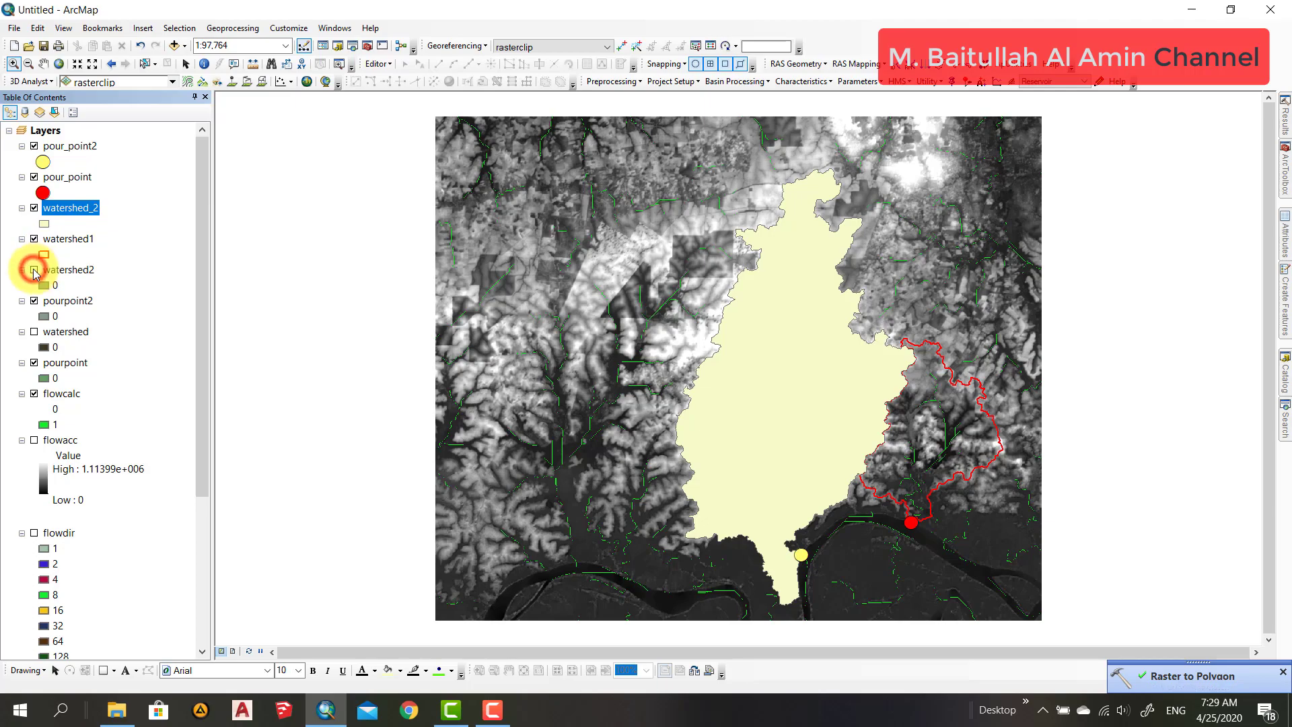
left_click(44, 223)
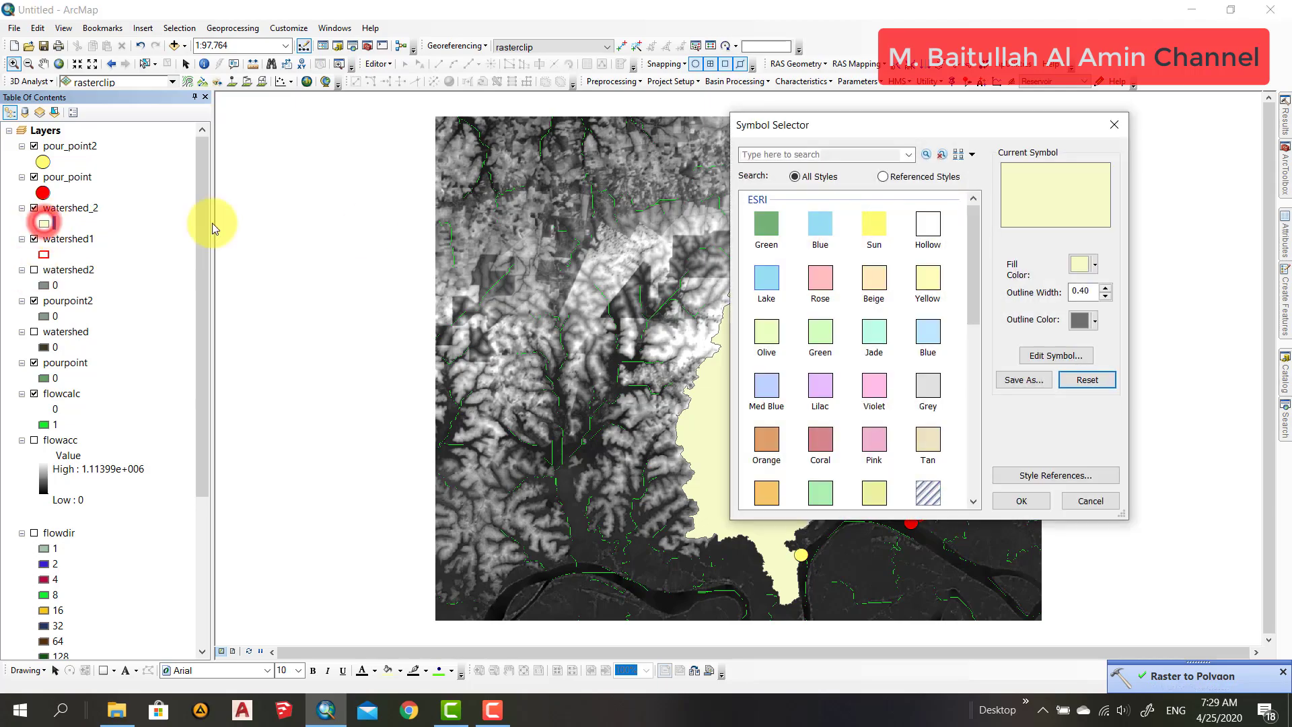
left_click(969, 238)
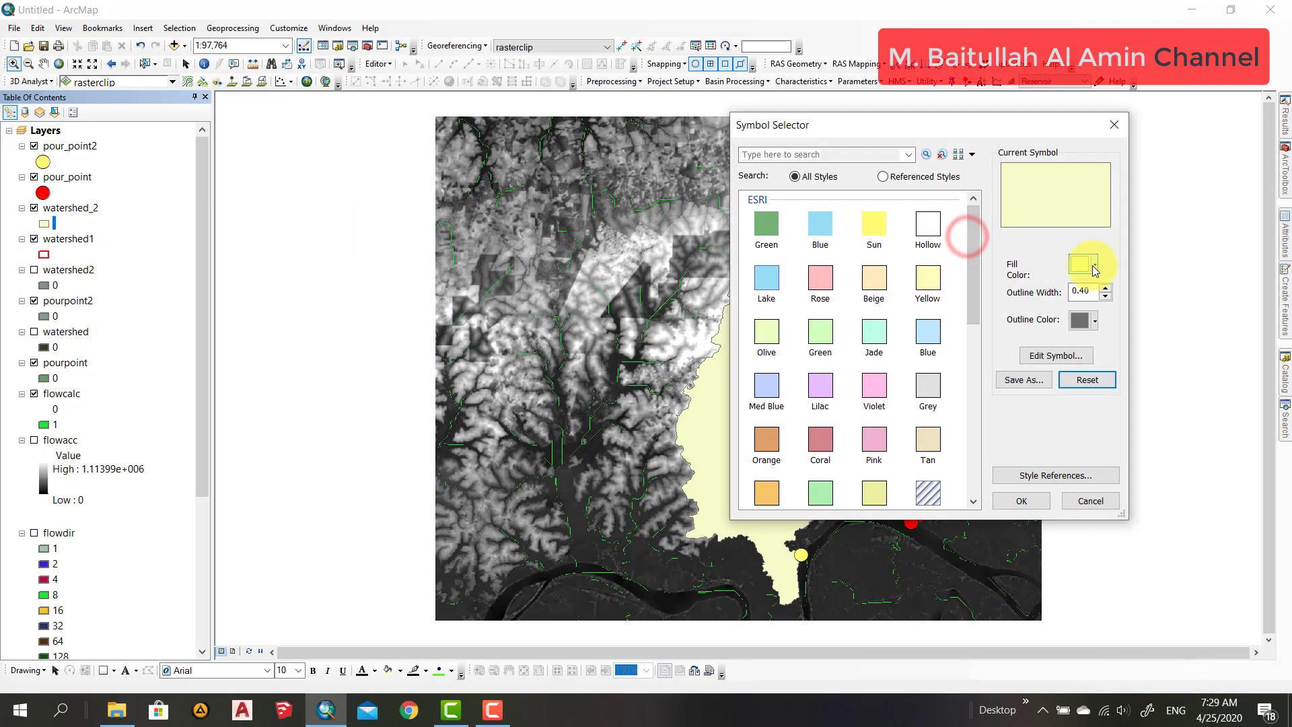
left_click(1093, 265)
left_click(1100, 286)
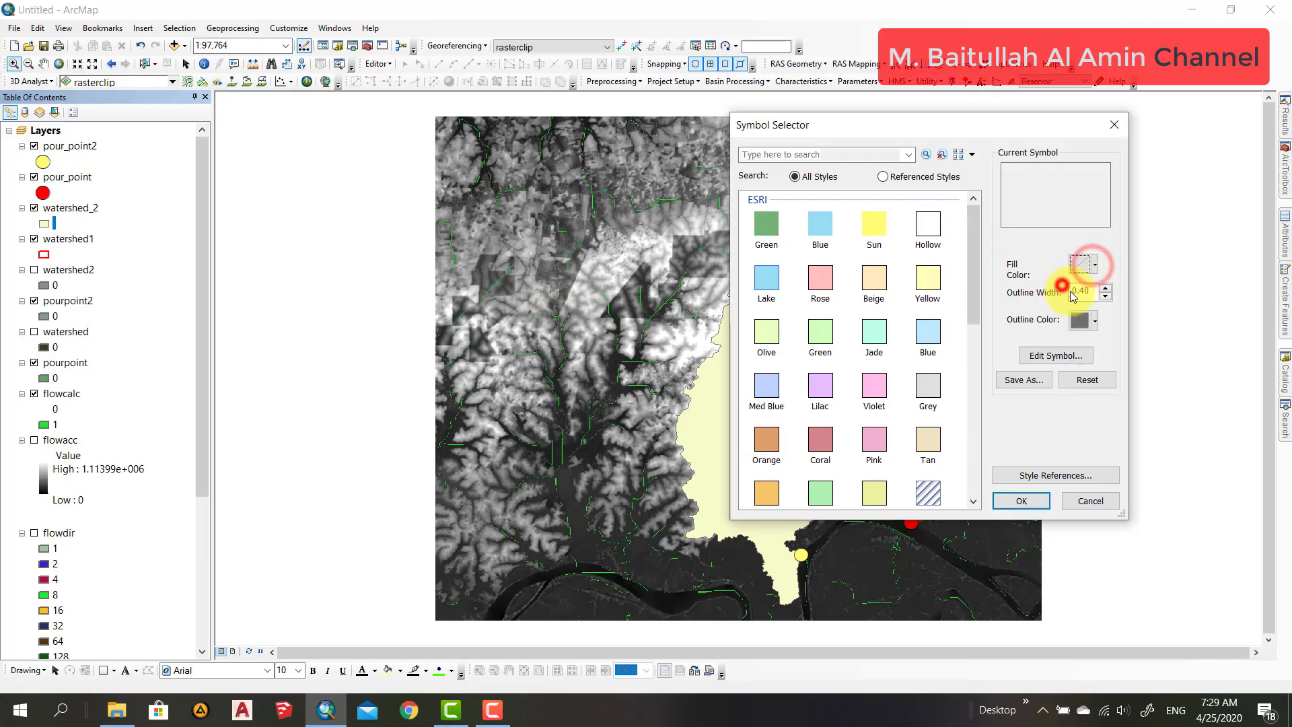
type("1")
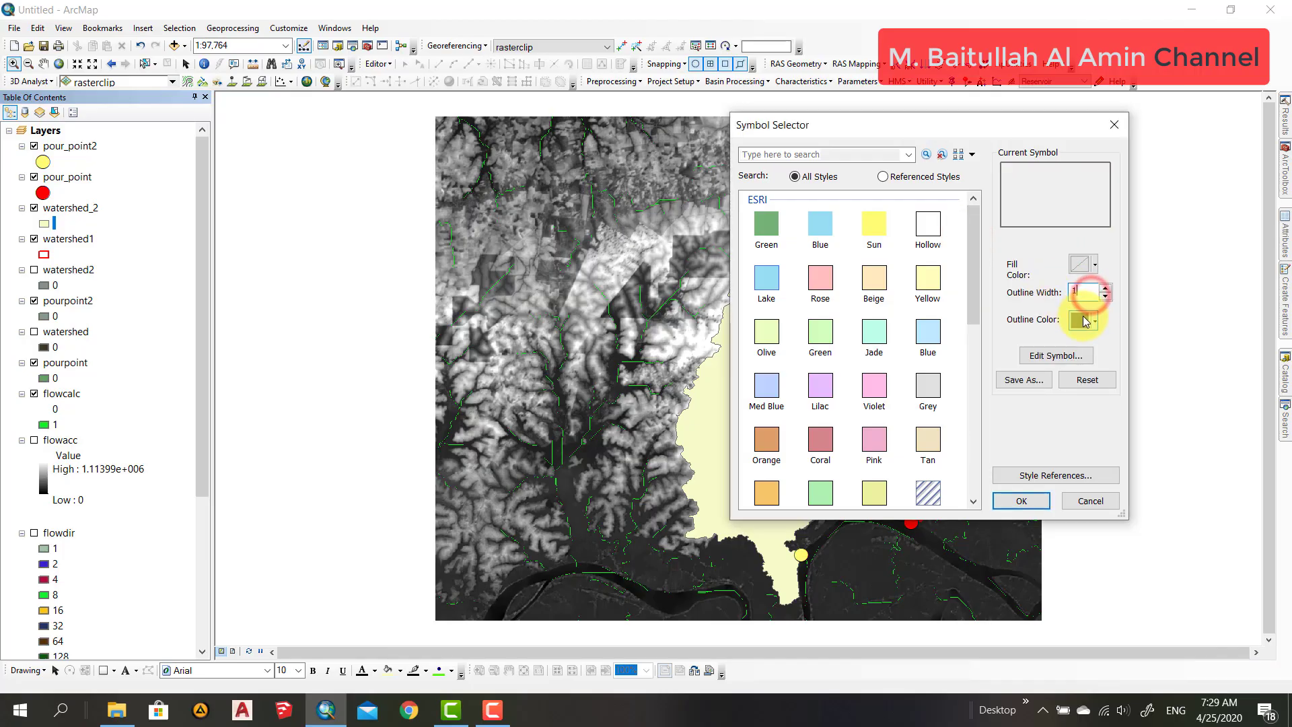
left_click(1090, 322)
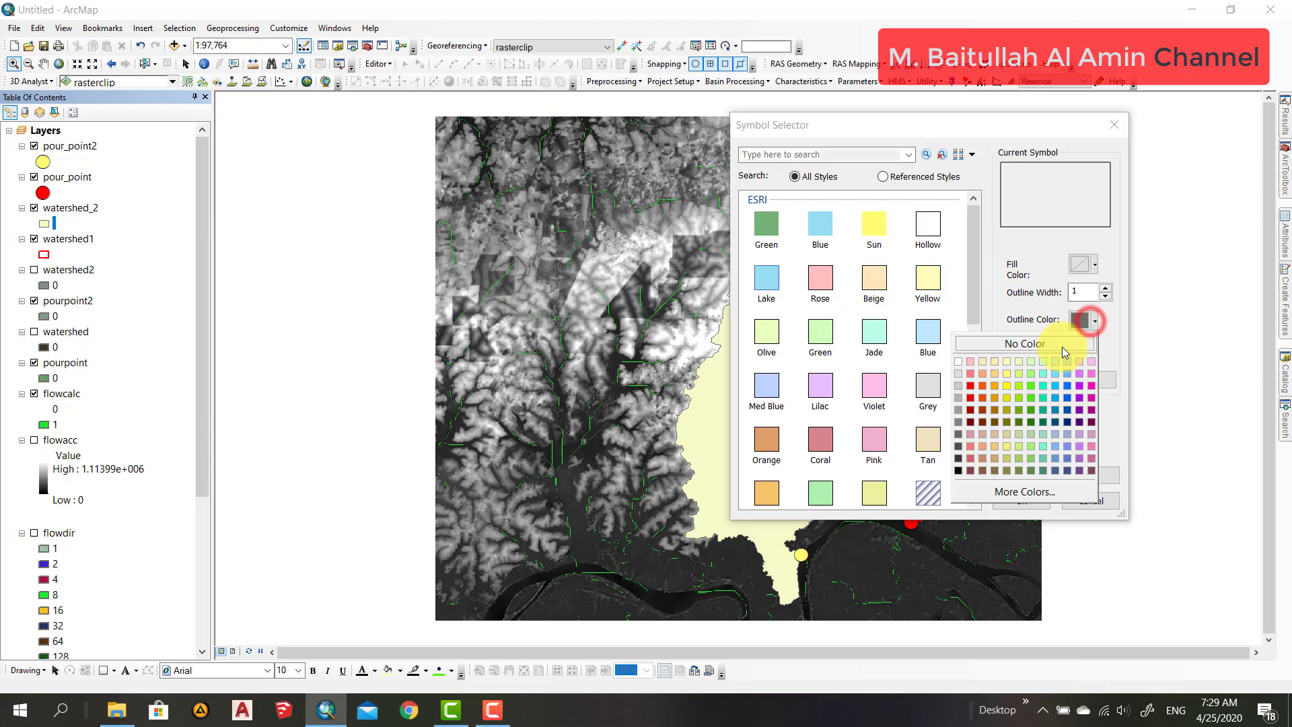
left_click(1008, 386)
left_click(1026, 498)
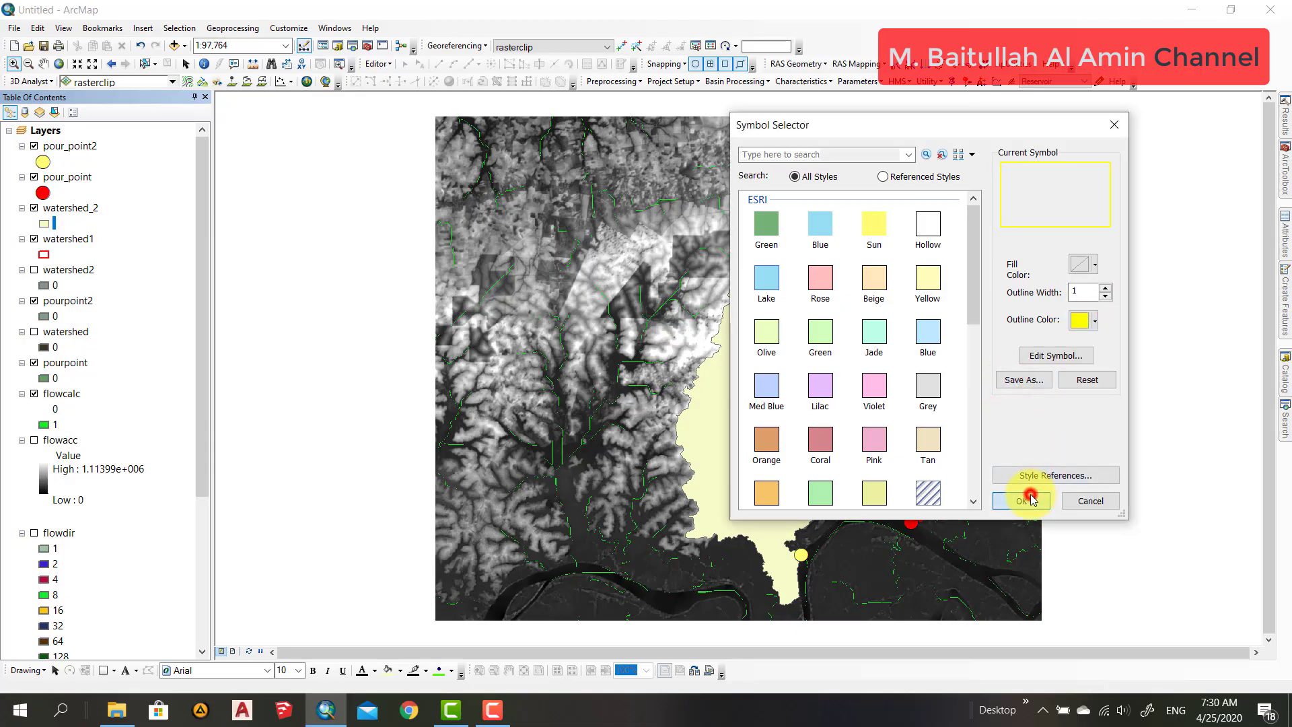